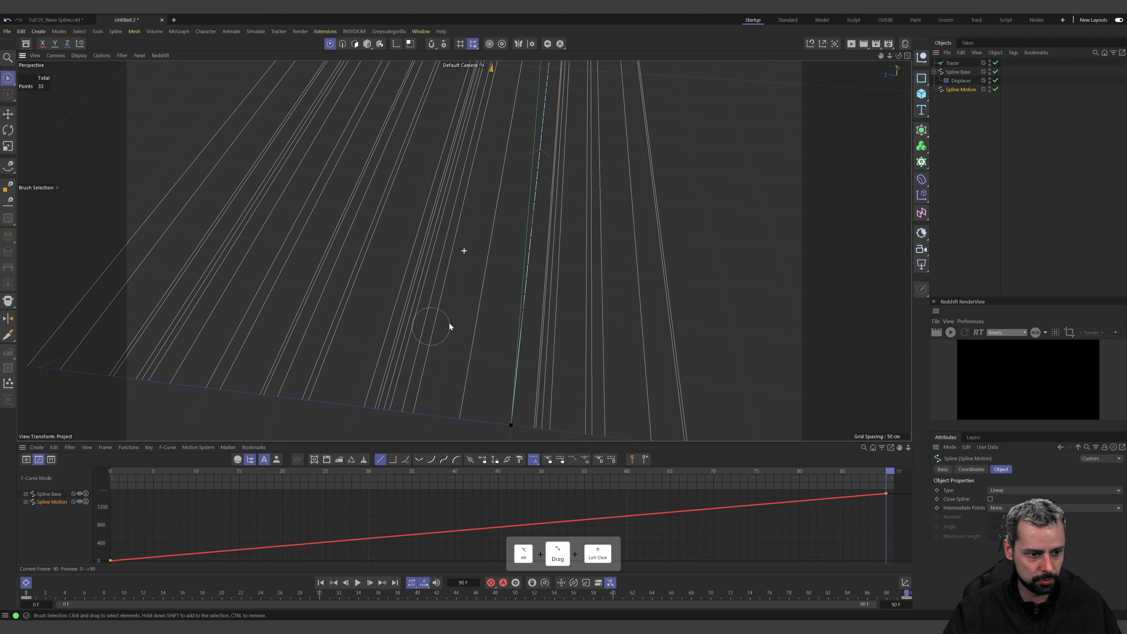
Convert the Tracer's current state into a separate spline object and move that spline to the end of the object hierarchy
alt+drag(604, 209, 566, 314)
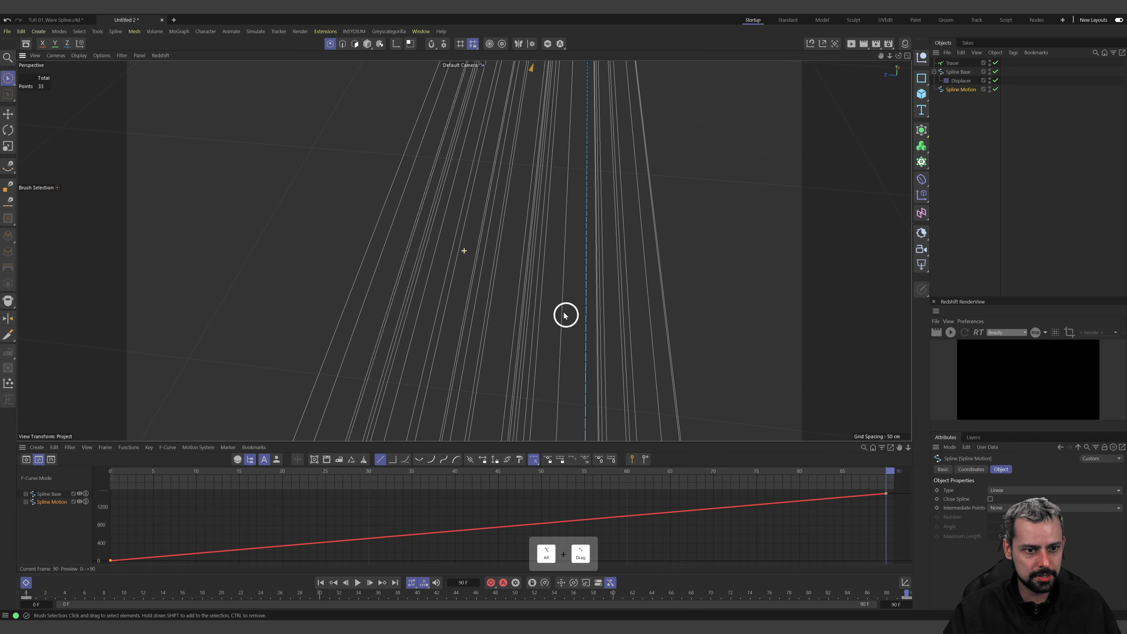
alt+drag(604, 108, 572, 257)
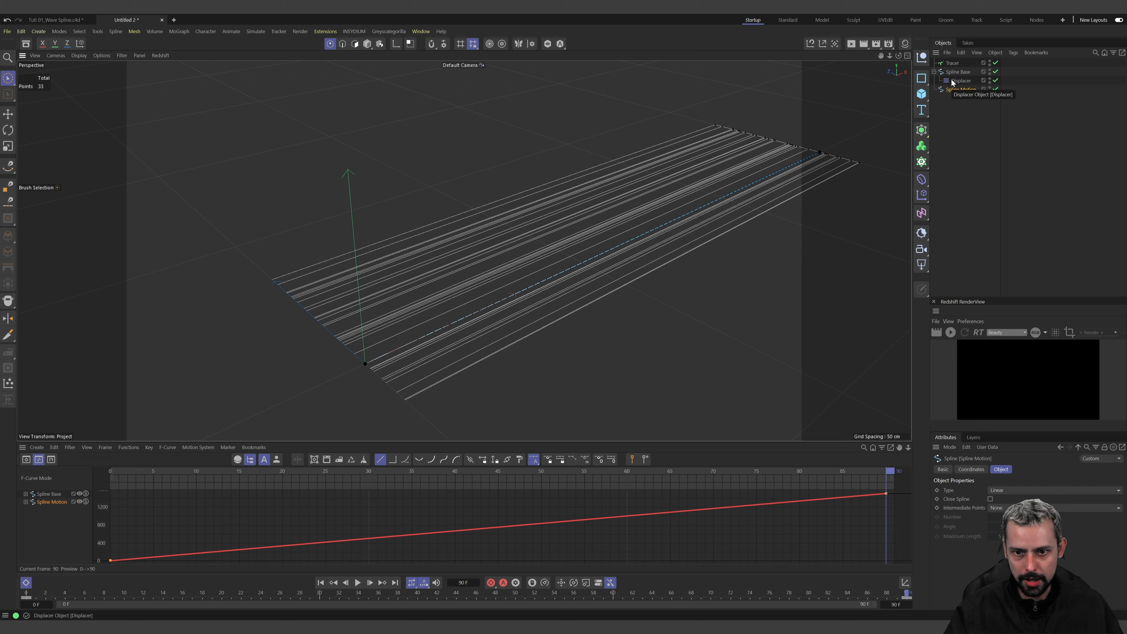
click(952, 63)
right_click(952, 64)
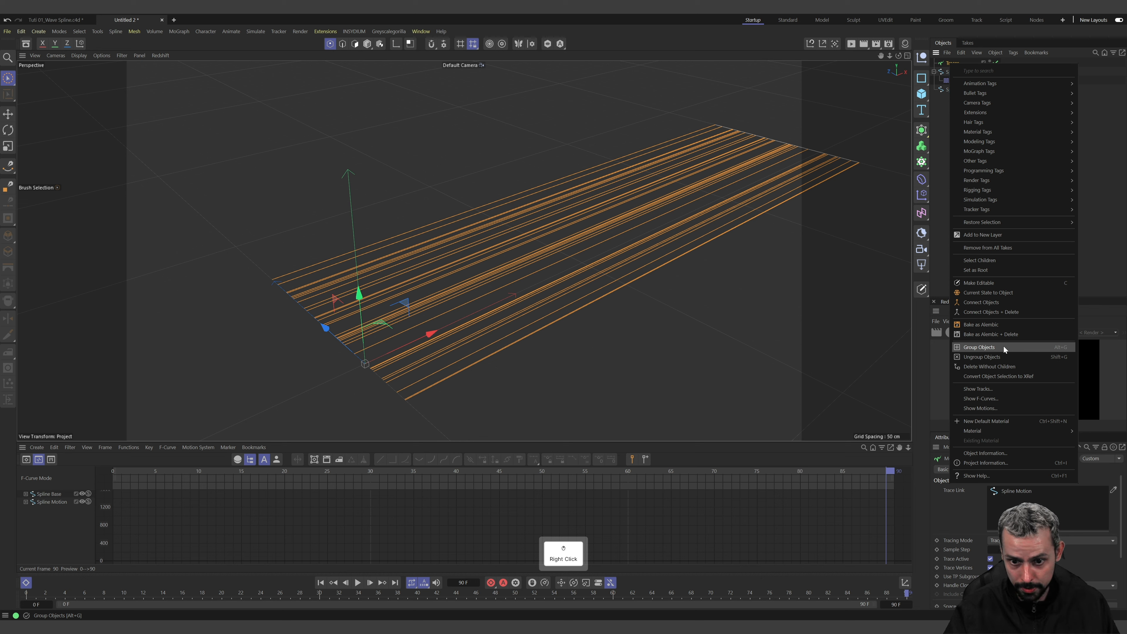
click(998, 302)
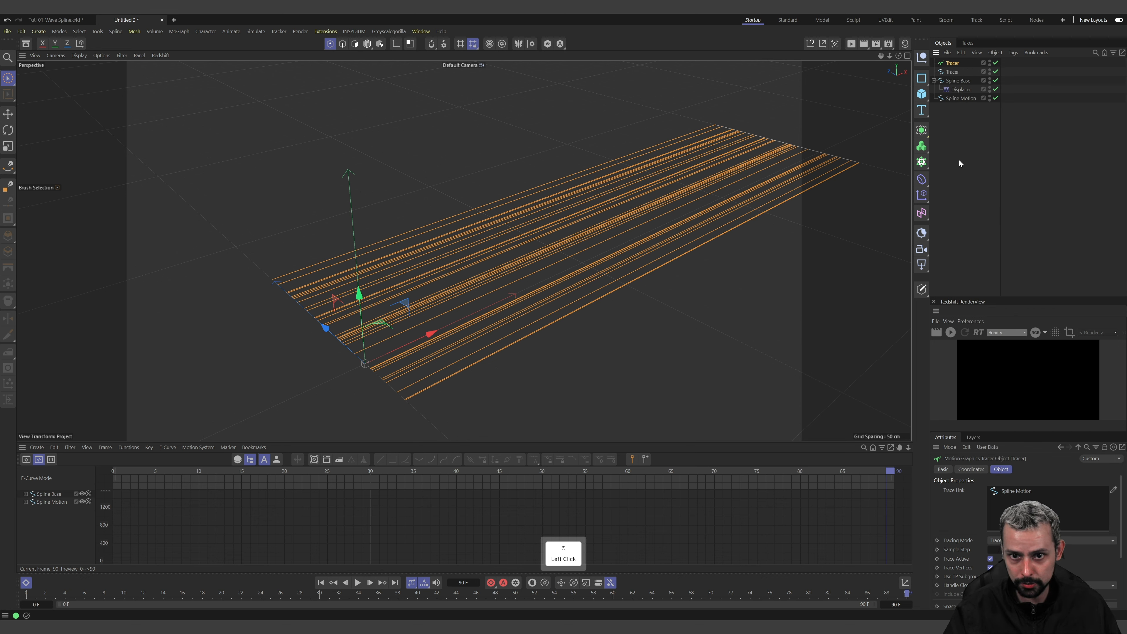
drag(952, 72, 948, 203)
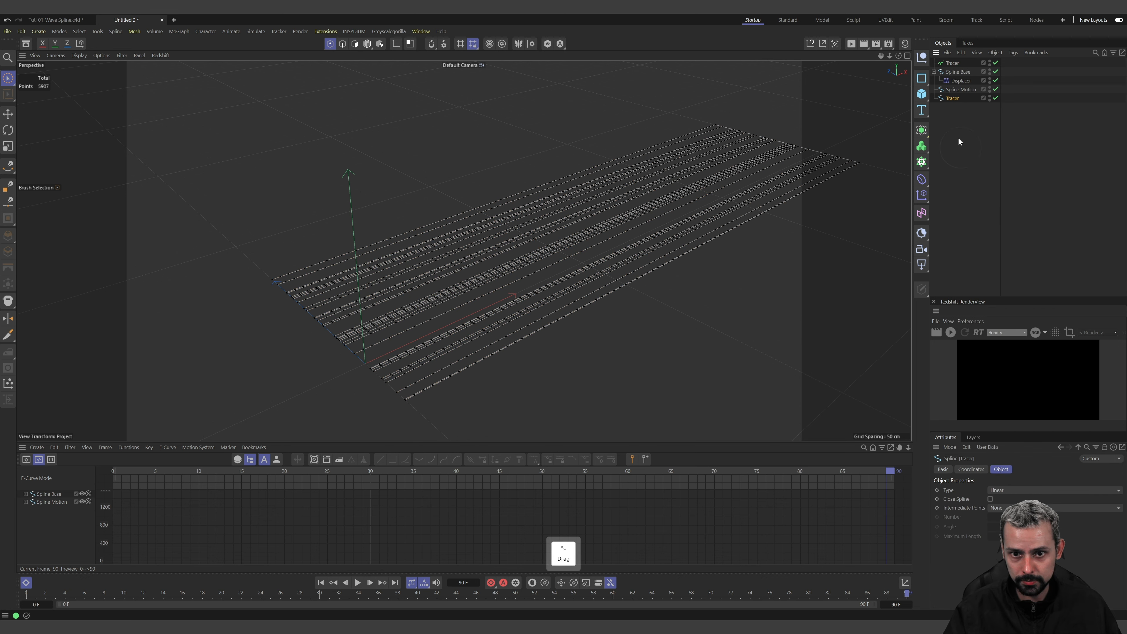
Group the original Tracer, Spline Base, Displacer and Spline Motion in a null and hide it in the editor and renderer
shift+click(954, 63)
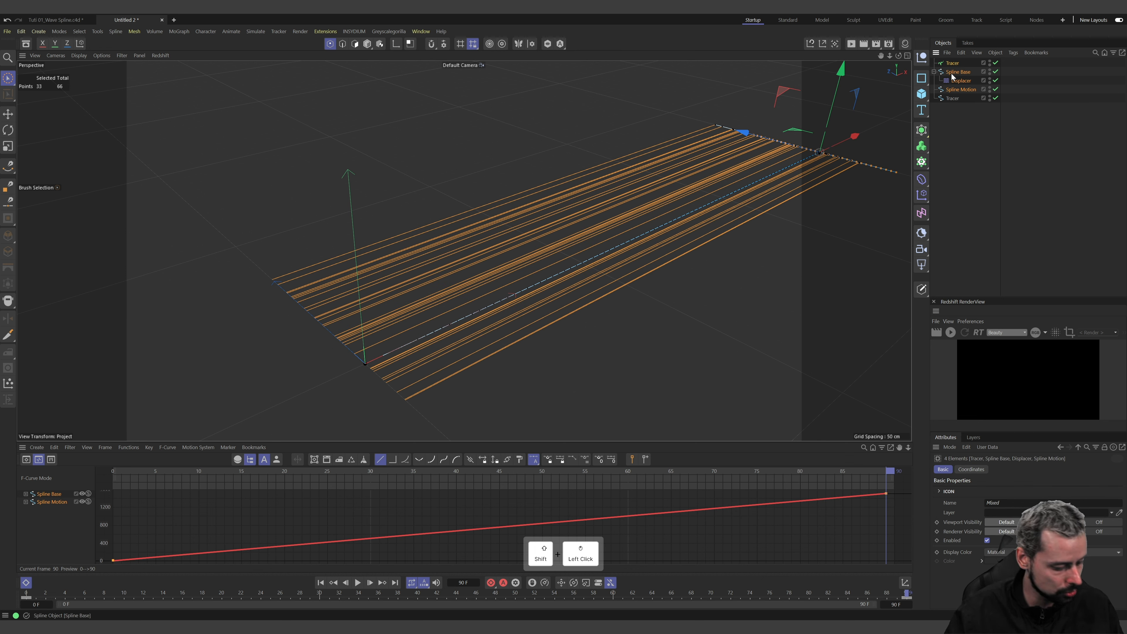
key(alt+g)
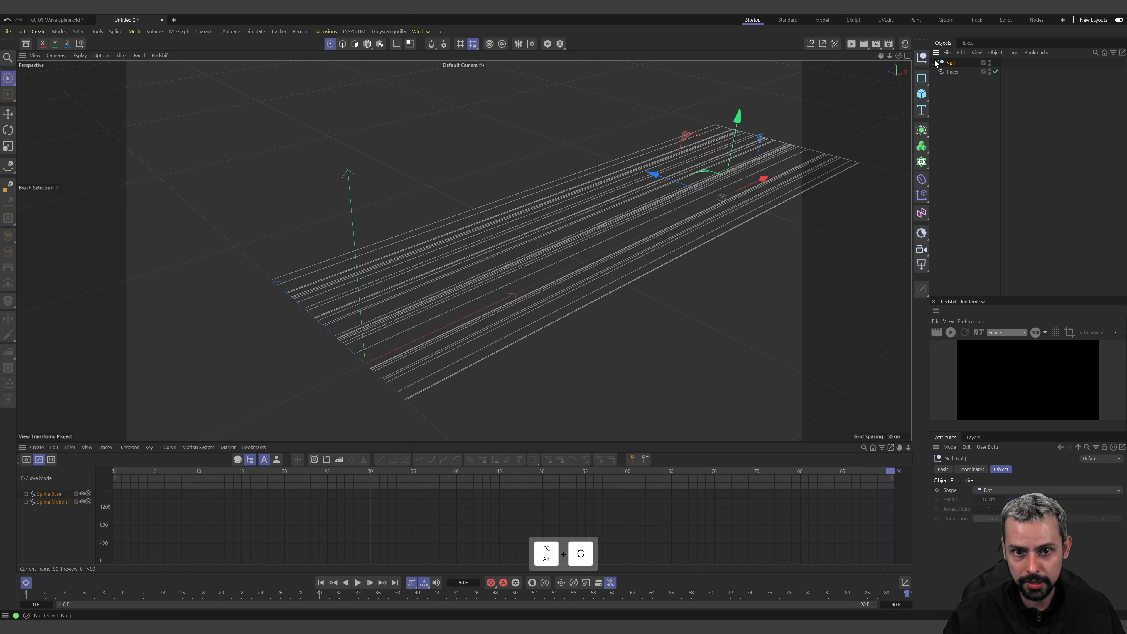
alt+click(991, 63)
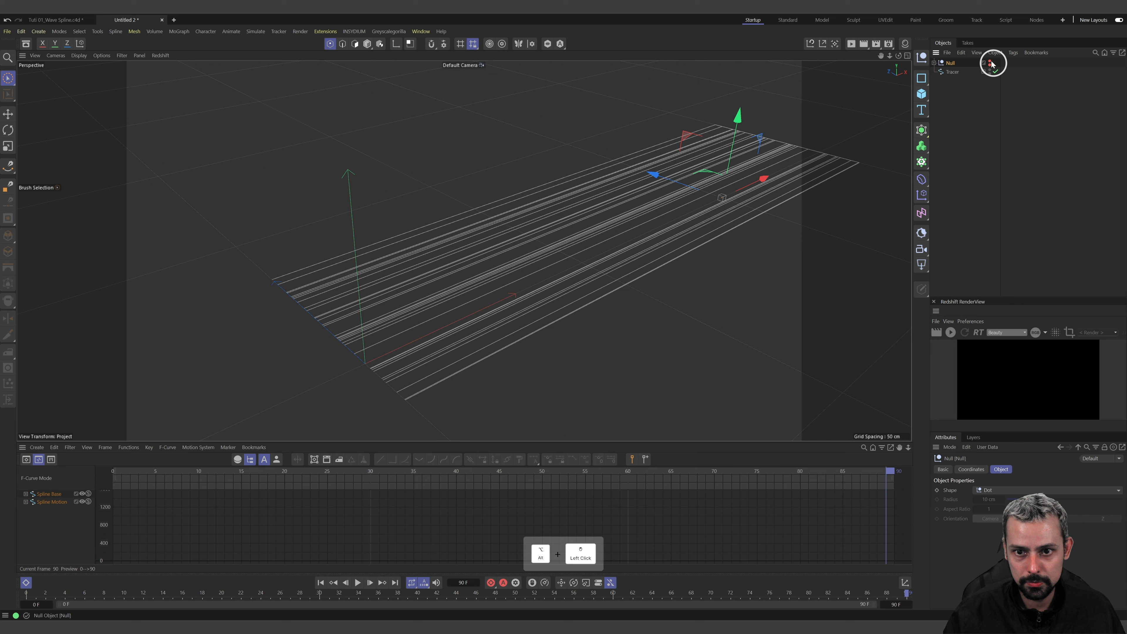
click(934, 64)
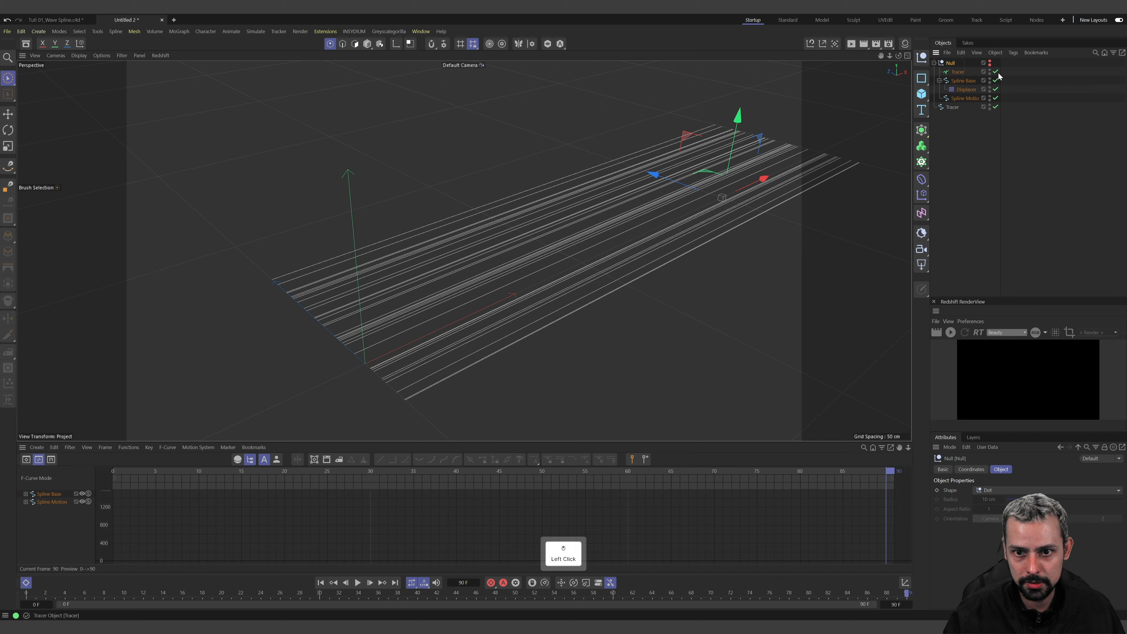
click(995, 107)
click(934, 63)
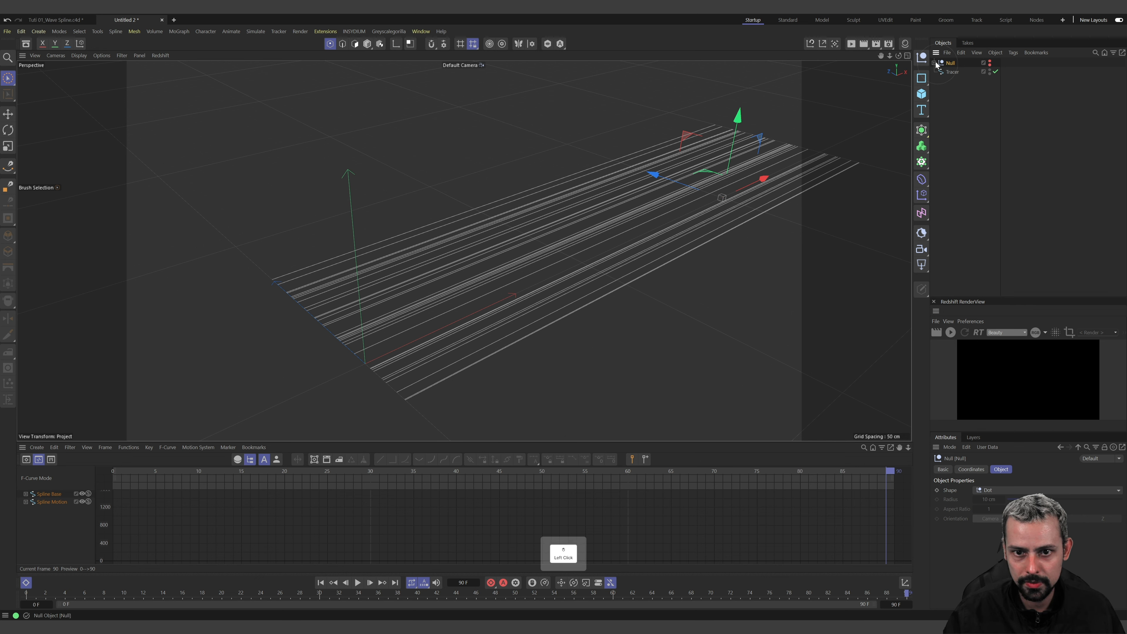
Rename the converted Tracer spline as "Linhas Paralelas"
click(959, 86)
click(955, 73)
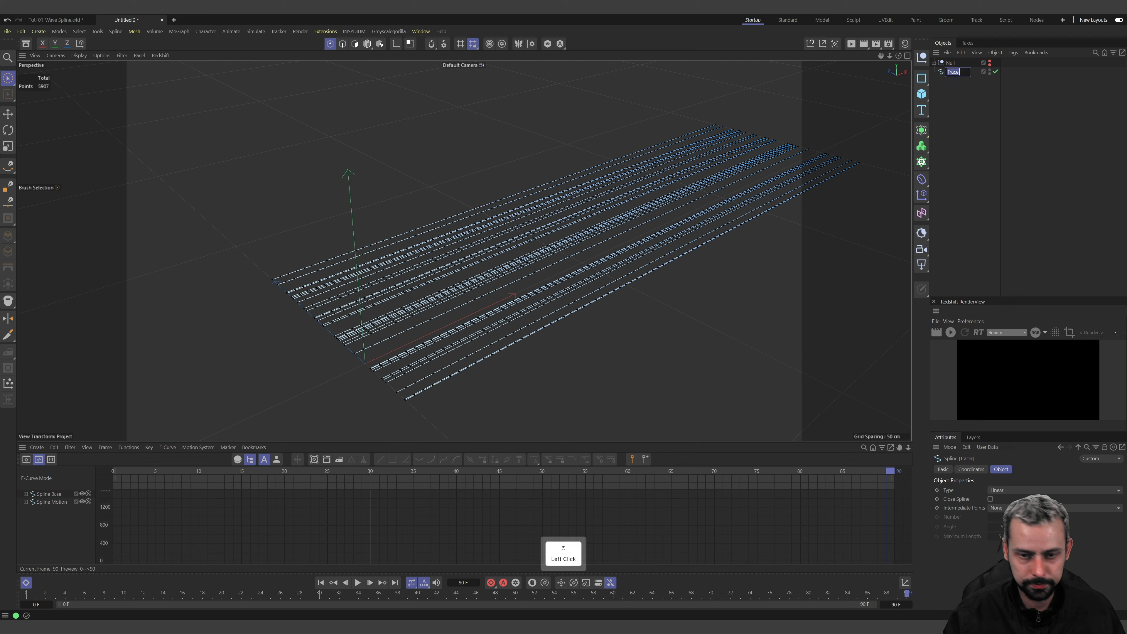
text(LINHAS)
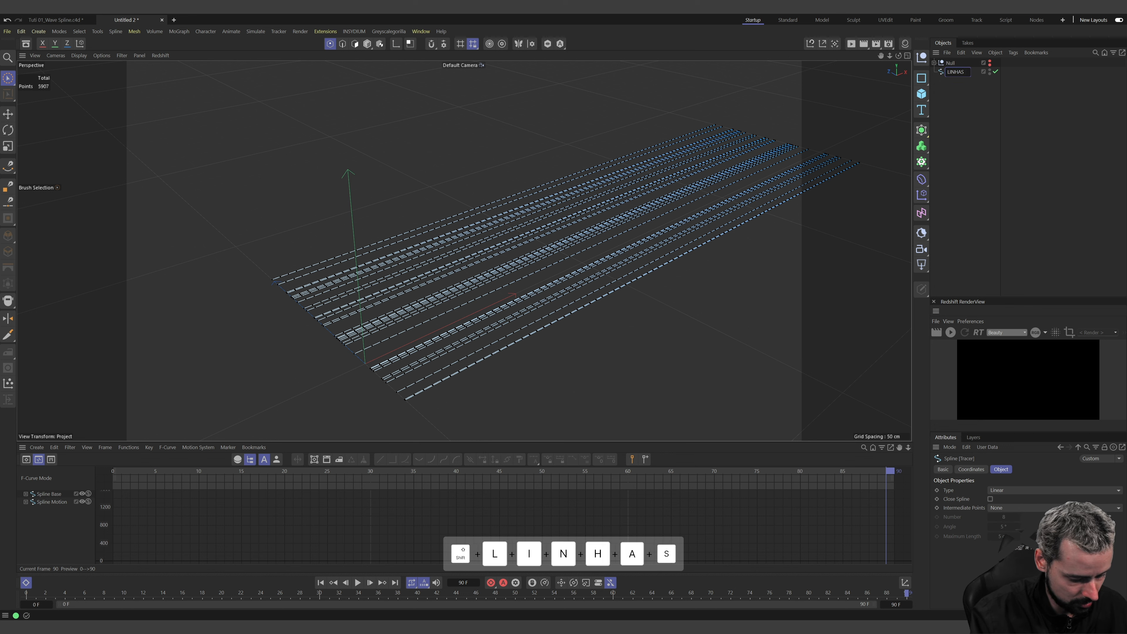
text( PAR)
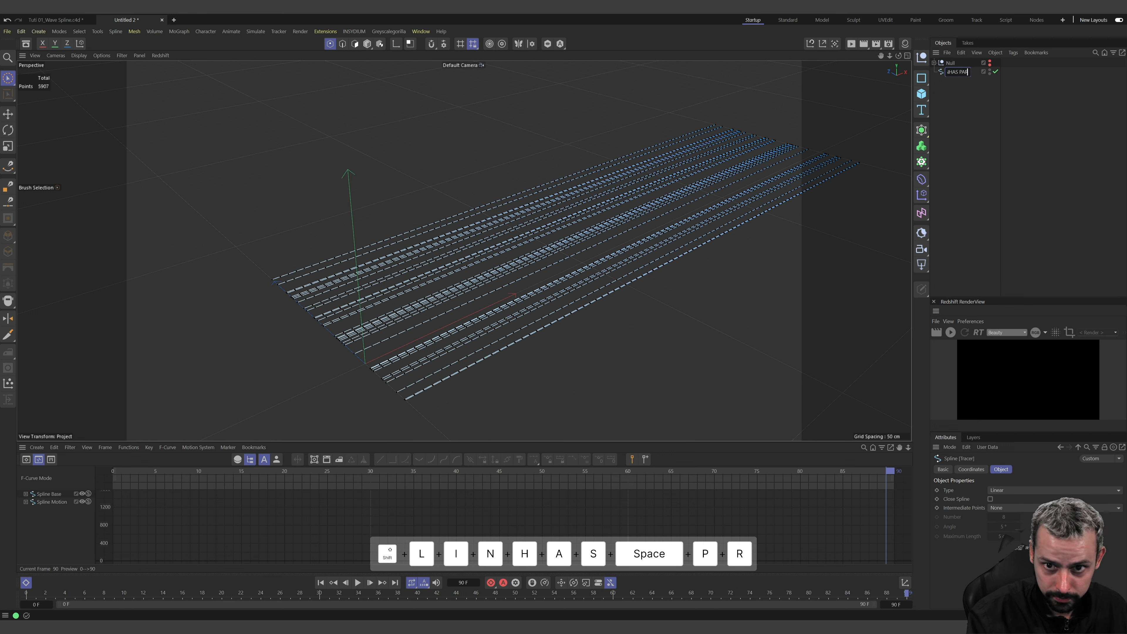
key(ctrl+a)
text(Linhas)
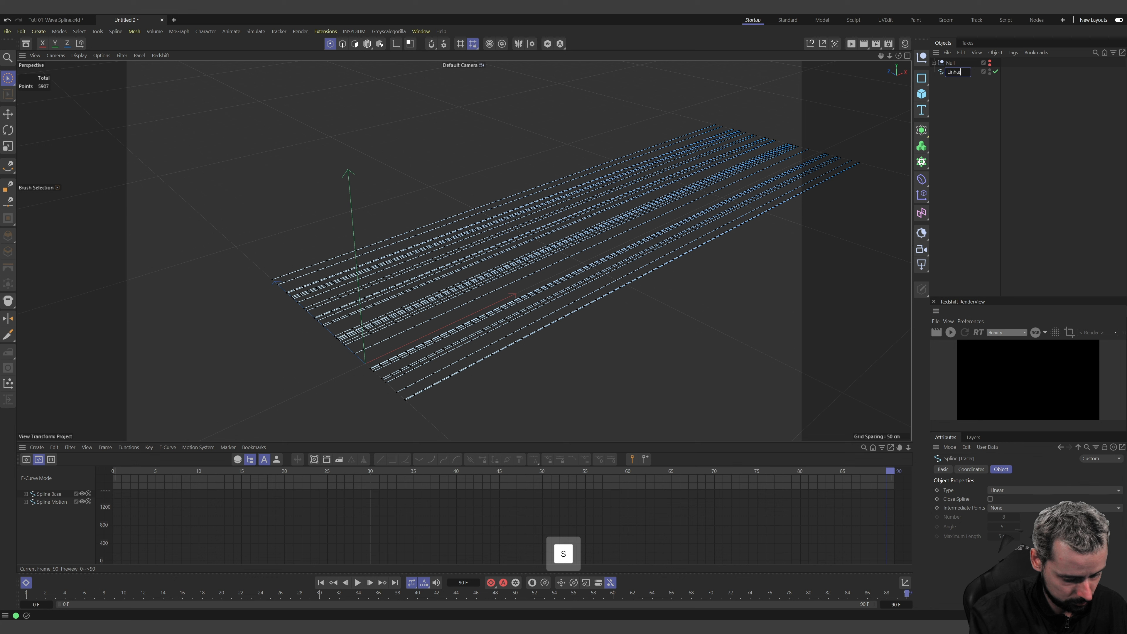
text( Paralelas)
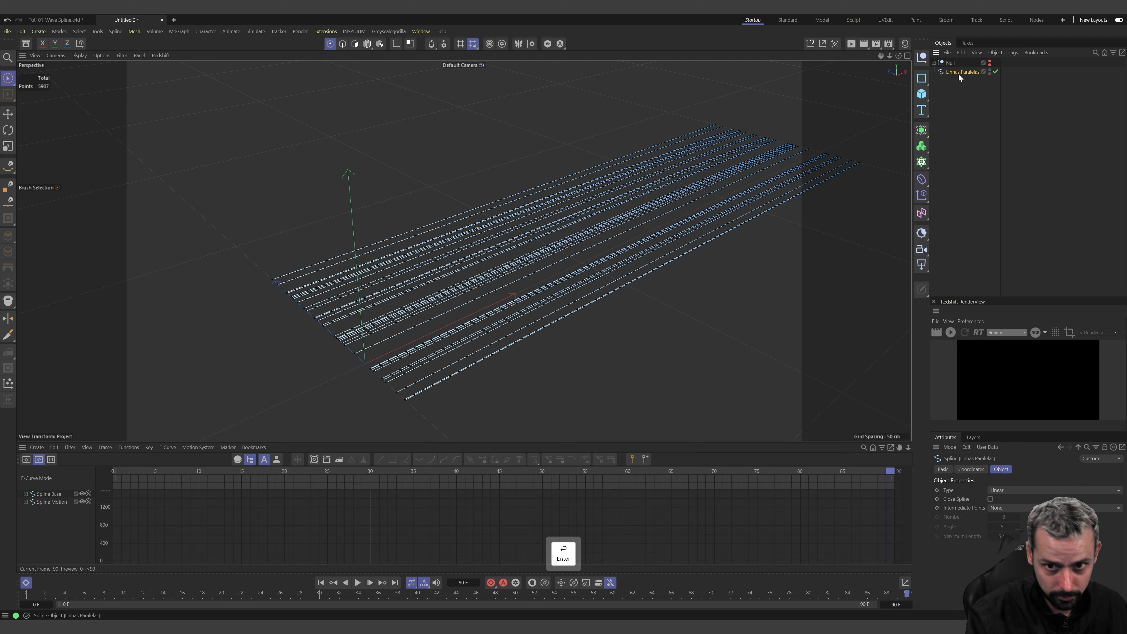
key(Return)
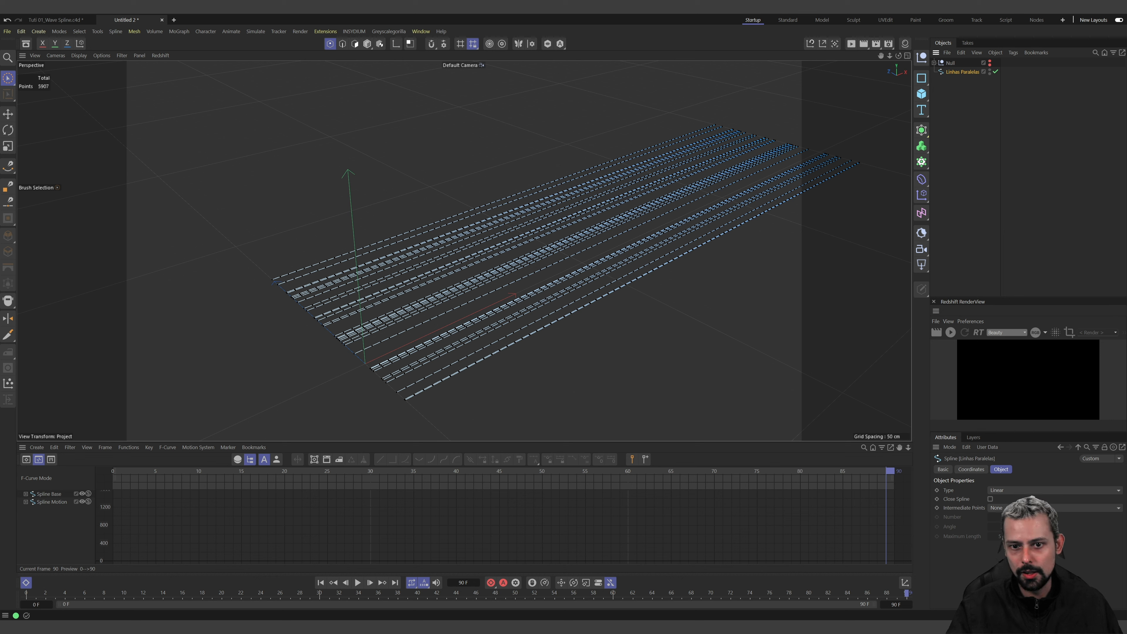
Add a Displacer deformer as a child of Linhas Paralelas and assign a Layer shader to it
click(921, 181)
drag(921, 182, 961, 427)
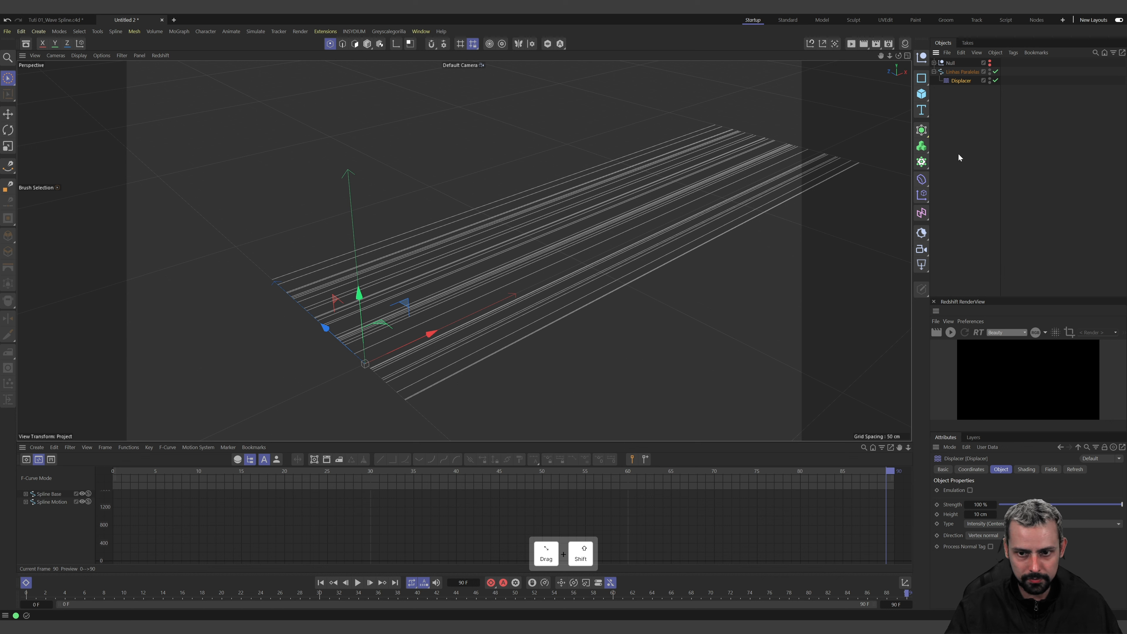
click(1030, 472)
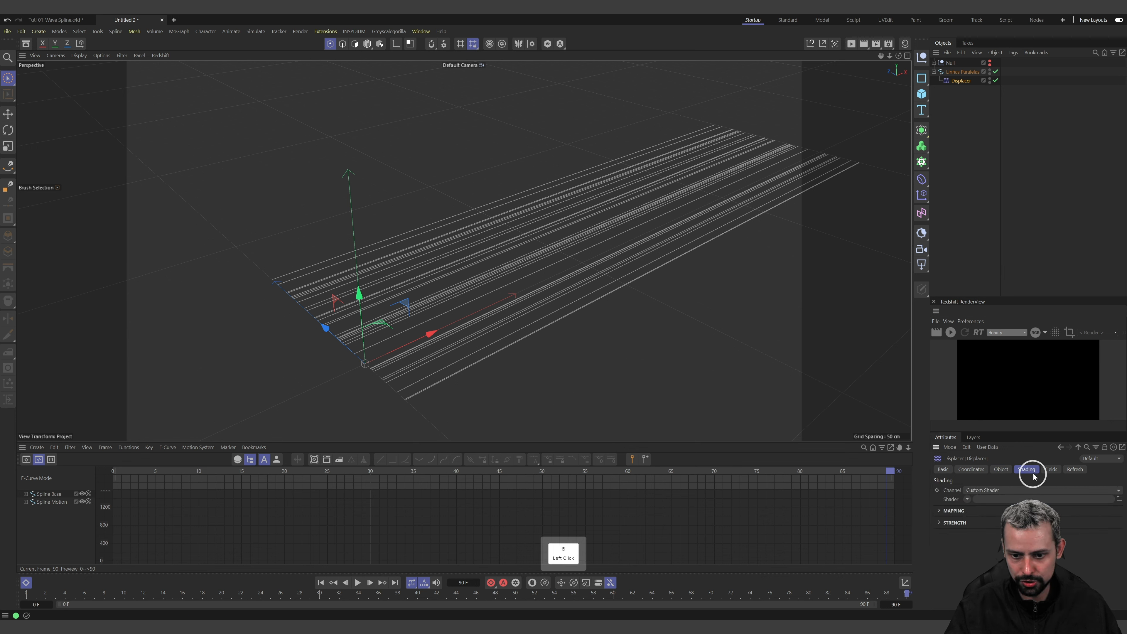
click(967, 500)
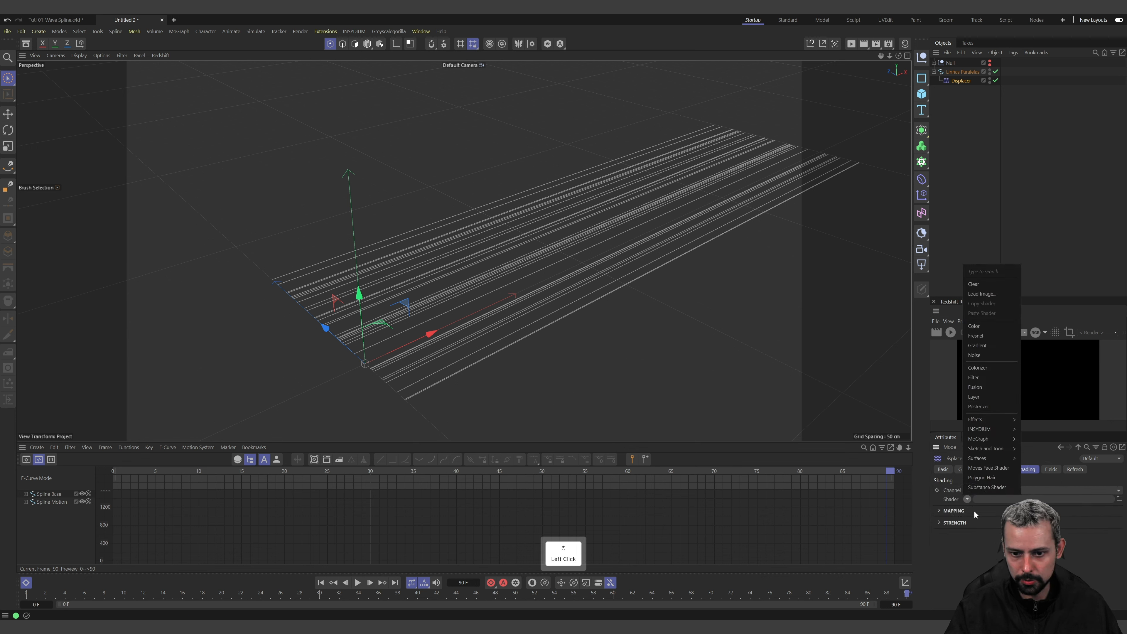
click(988, 398)
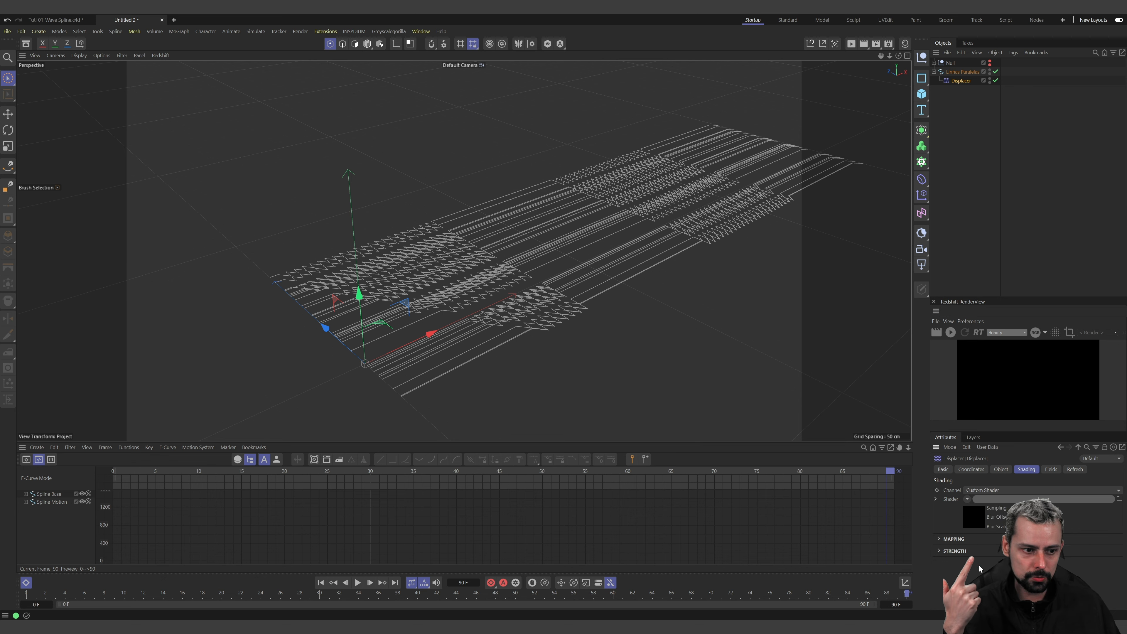
Add a Noise shader inside the Displacer's Layer shader
key(alt)
alt+drag(675, 150, 512, 282)
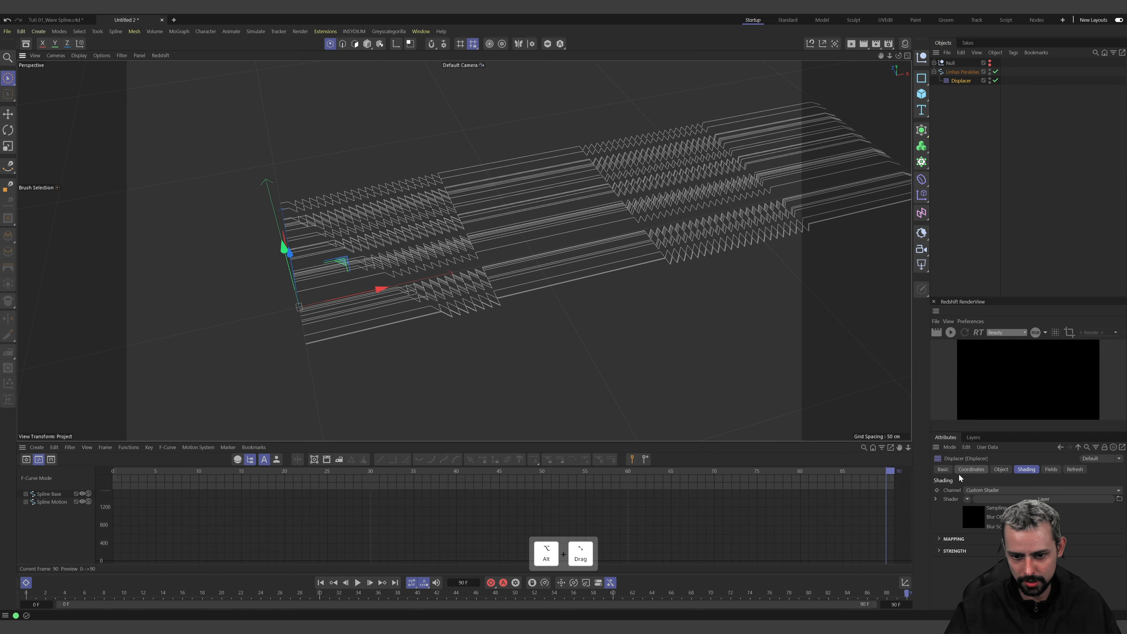
click(976, 517)
click(979, 555)
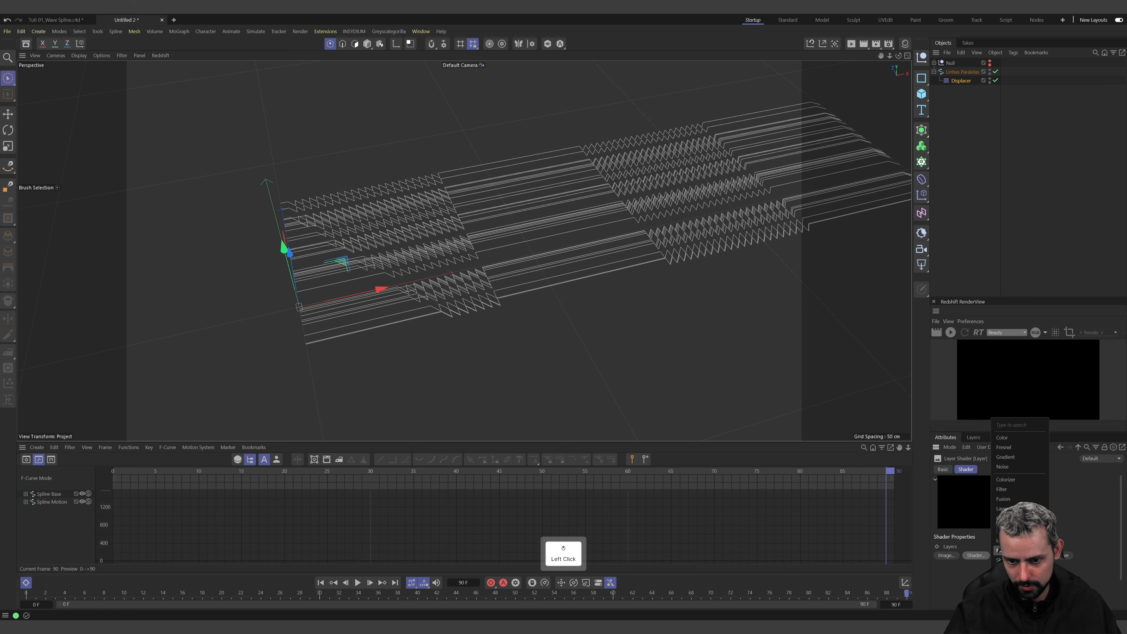
click(1003, 466)
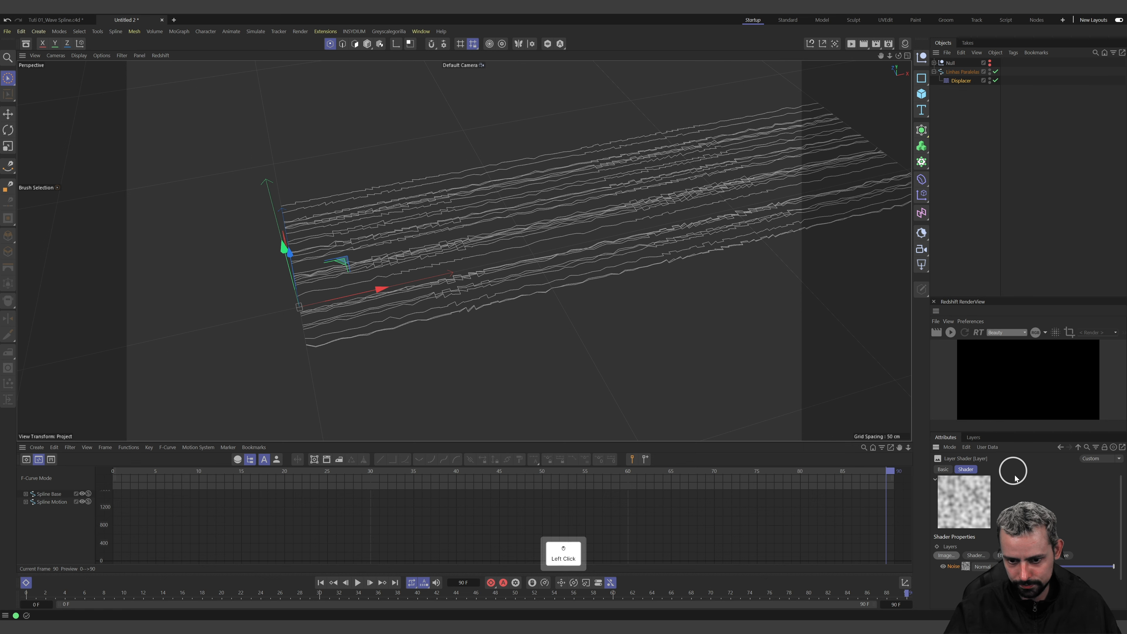
Set the Displacer's displacement type to Intensity in its object properties
alt+drag(471, 255, 683, 285)
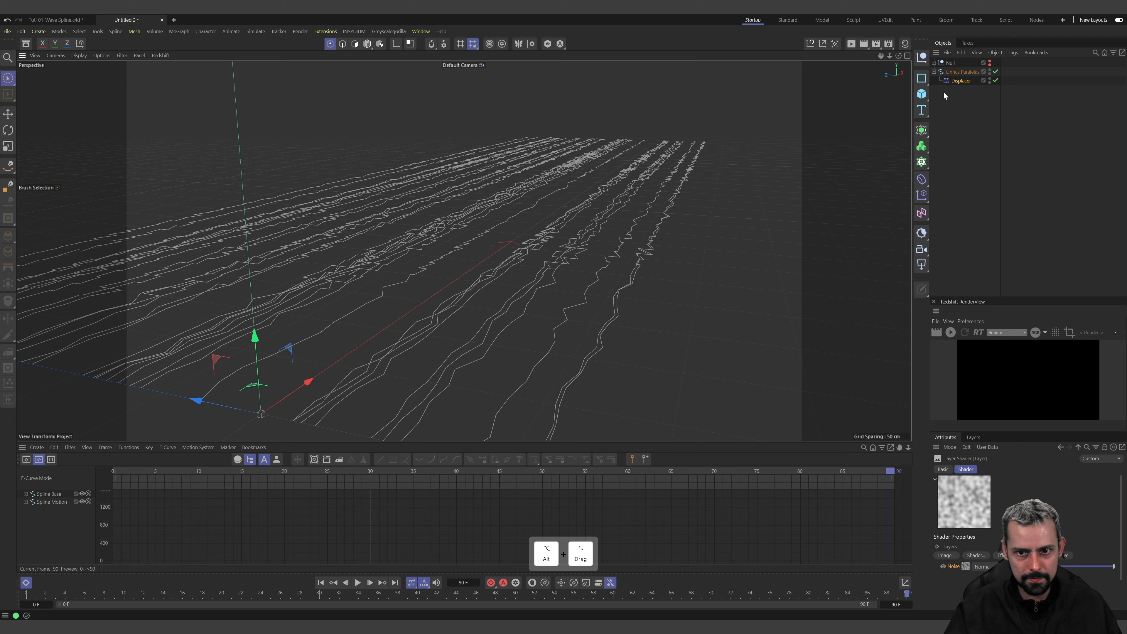
click(959, 81)
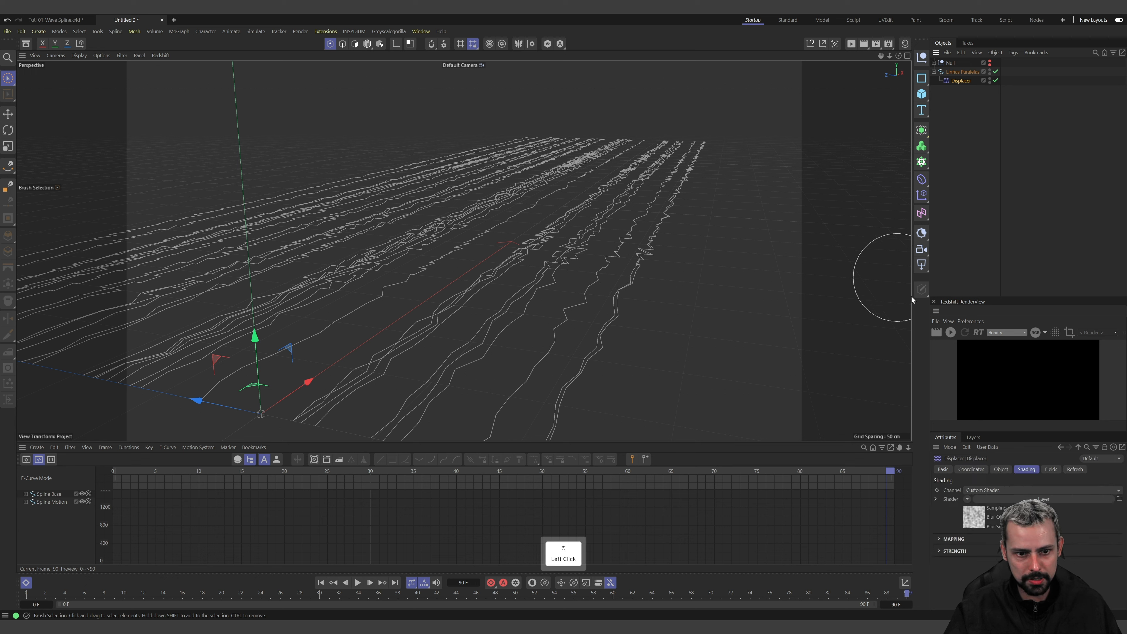
click(1002, 469)
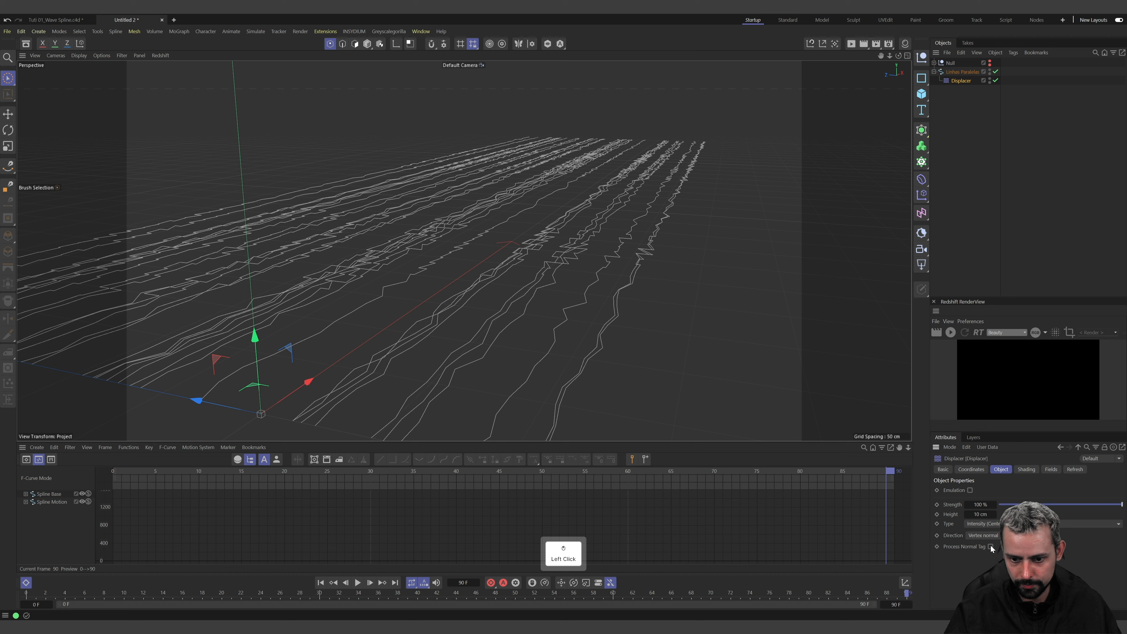
click(991, 526)
click(1002, 534)
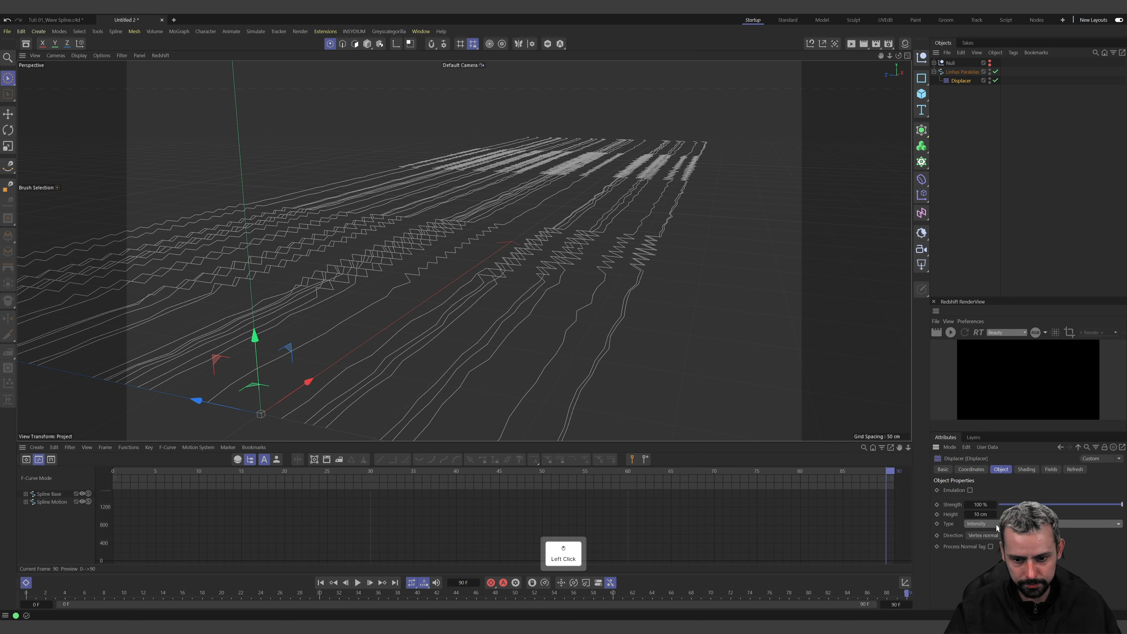
Set the Displacer's type to RGB (XYZ Tangent) and its direction to Planar, oriented along the Y axis
click(997, 527)
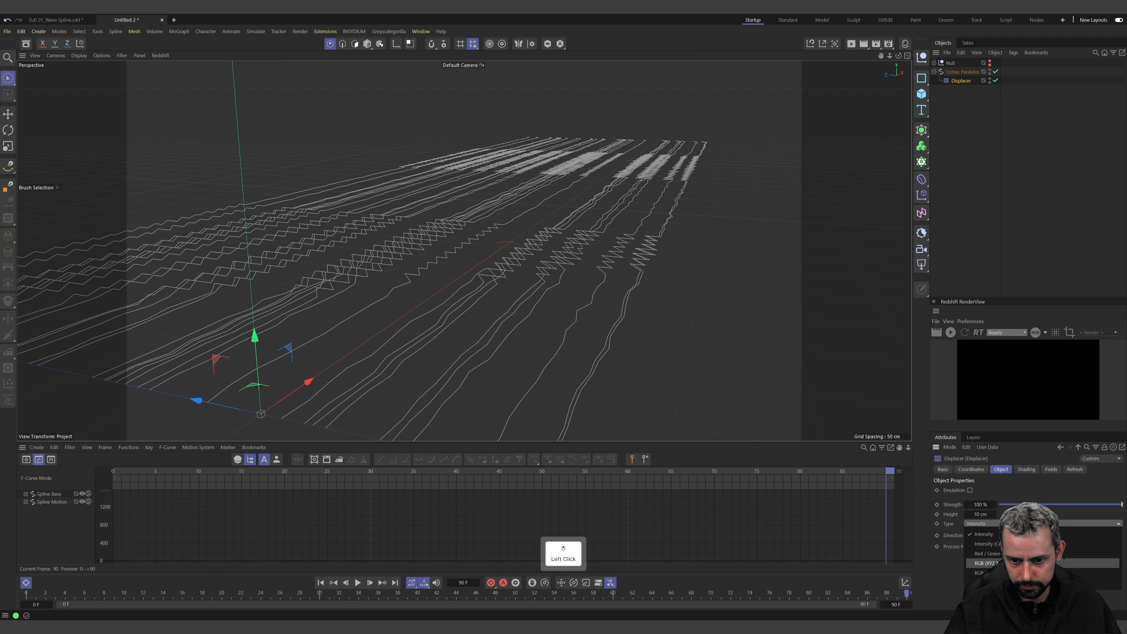
click(989, 563)
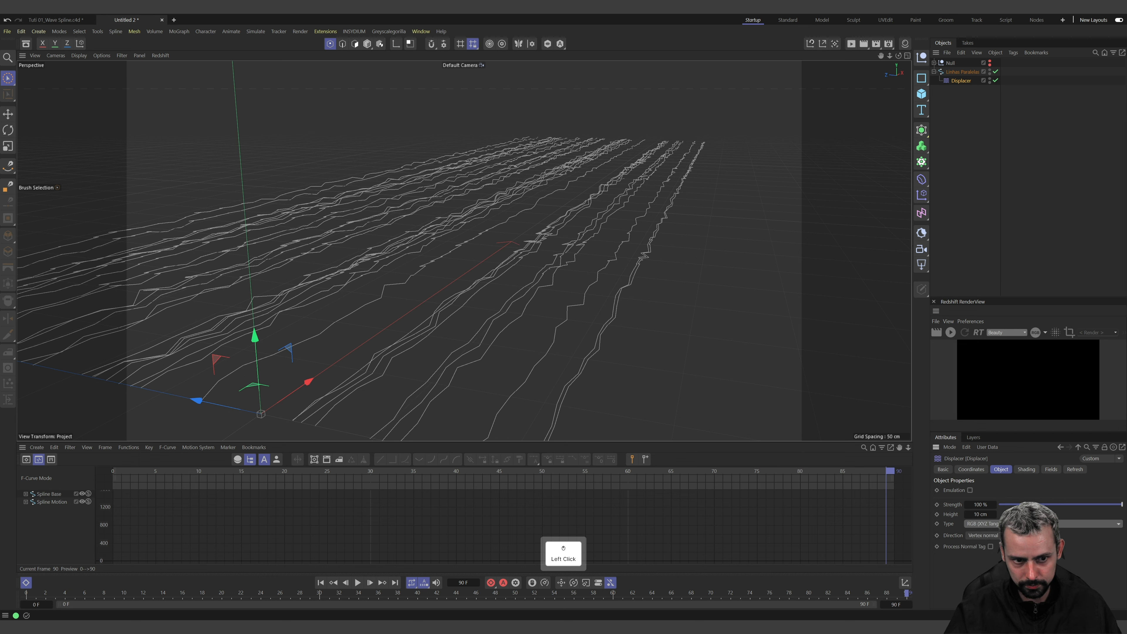
click(994, 535)
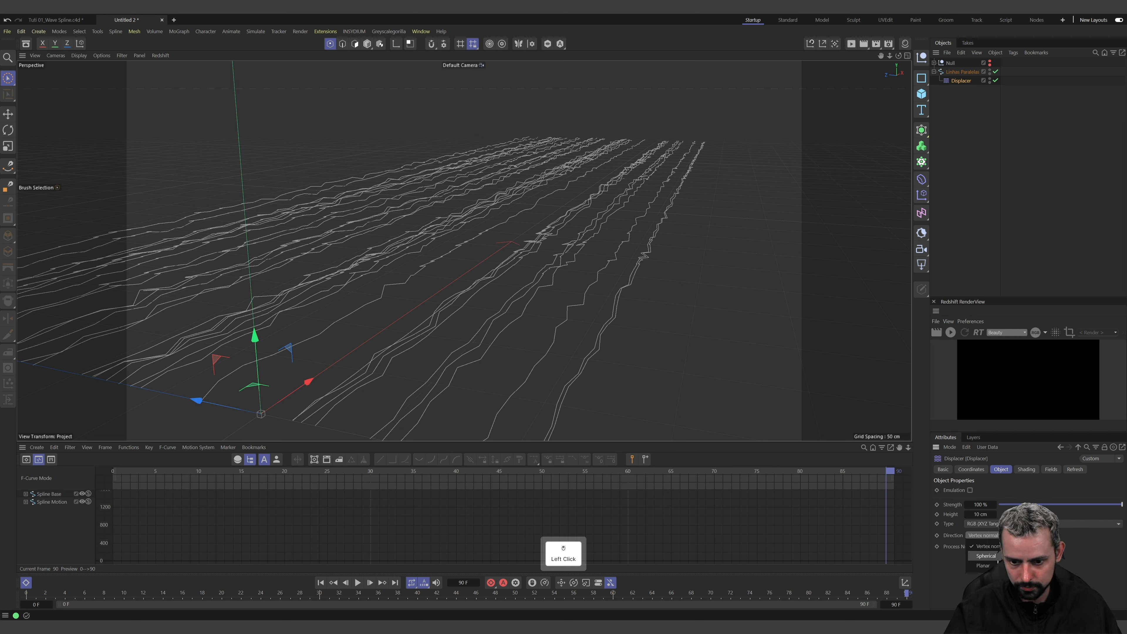
click(983, 566)
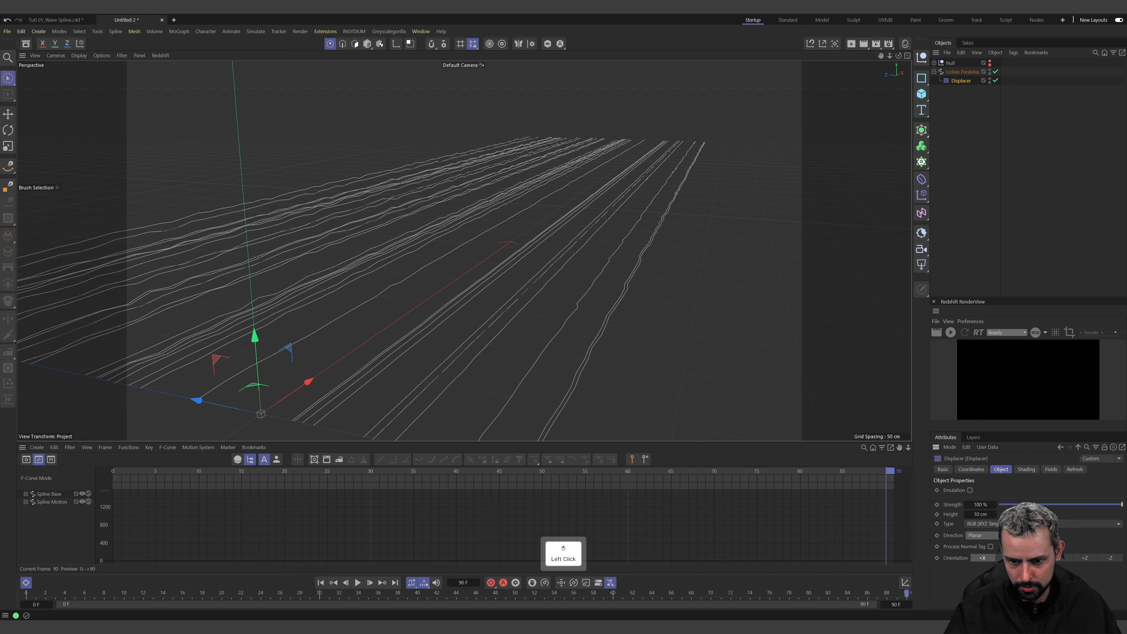
click(1068, 556)
Set the Displacer's height to 156 cm and its type to Intensity
drag(981, 515, 980, 515)
click(992, 524)
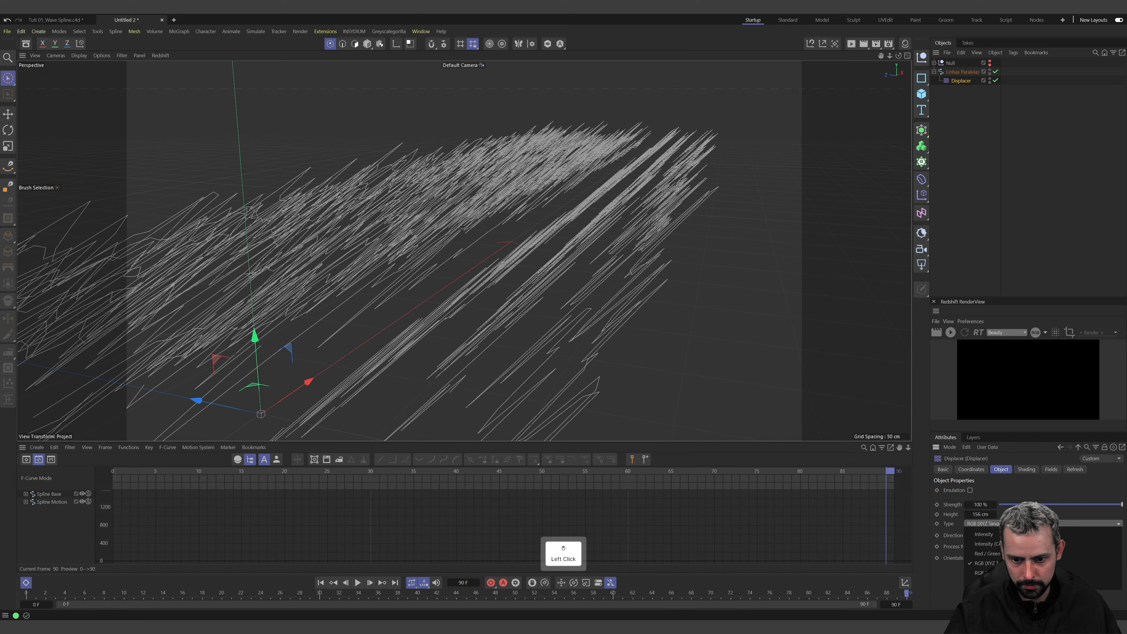
click(984, 535)
Set the Displacer's height to 81 cm
alt+drag(700, 375, 460, 211)
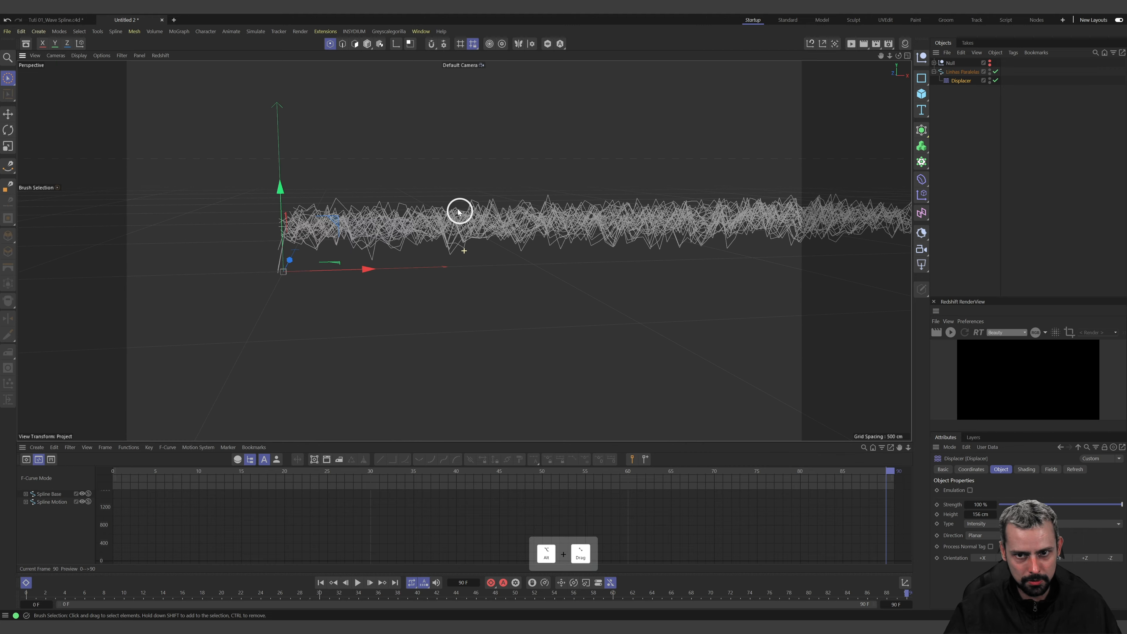
alt+right_drag(460, 212, 501, 238)
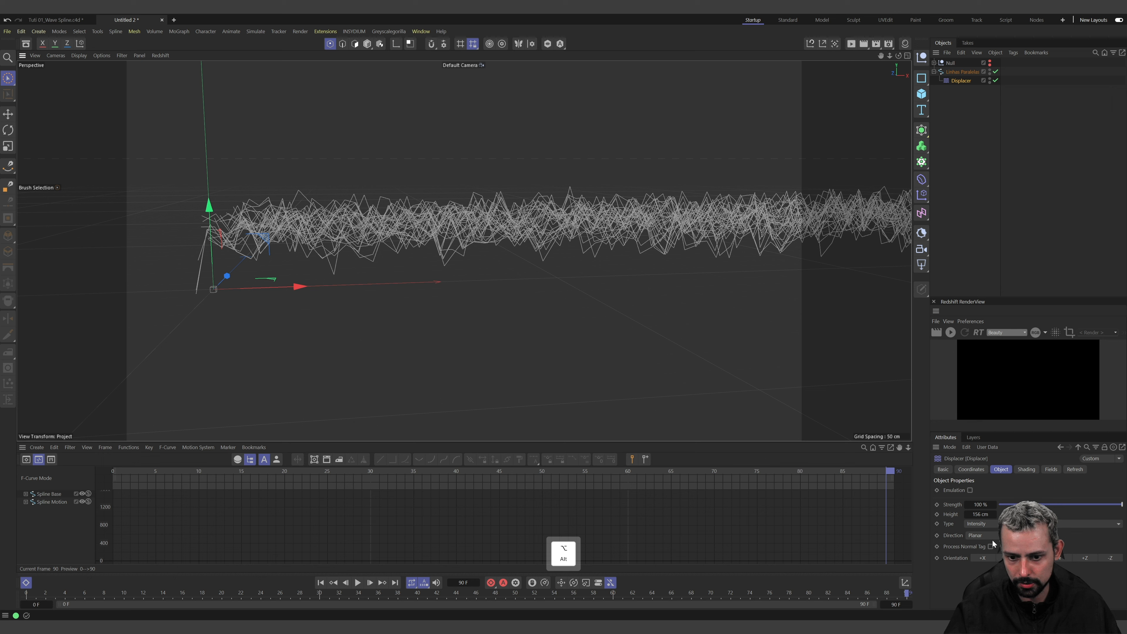
mouse_move(978, 514)
mouse_down()
mouse_move(959, 515)
mouse_move(980, 514)
mouse_up()
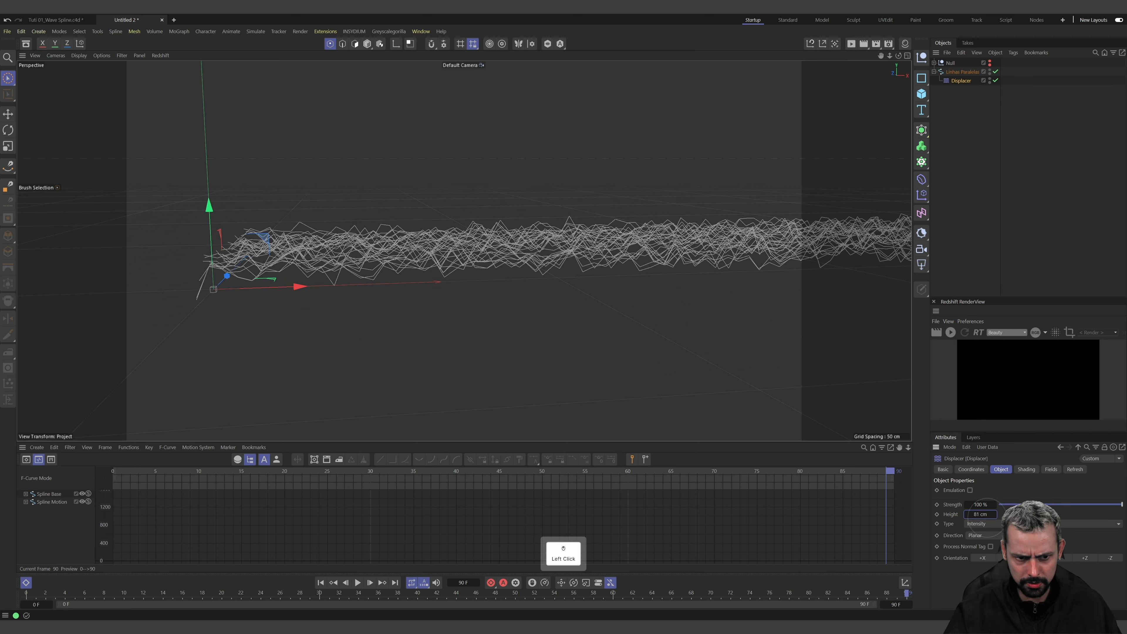
Set the parallel-lines spline's intermediate points to Uniform and deselect the spline
click(959, 72)
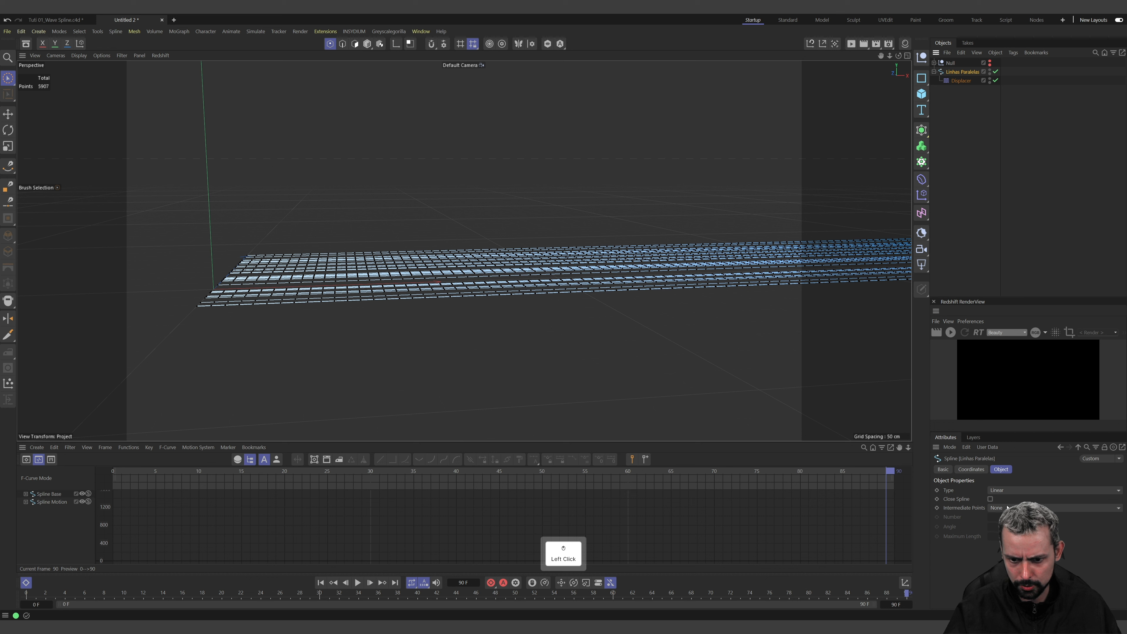
click(1020, 490)
click(1025, 479)
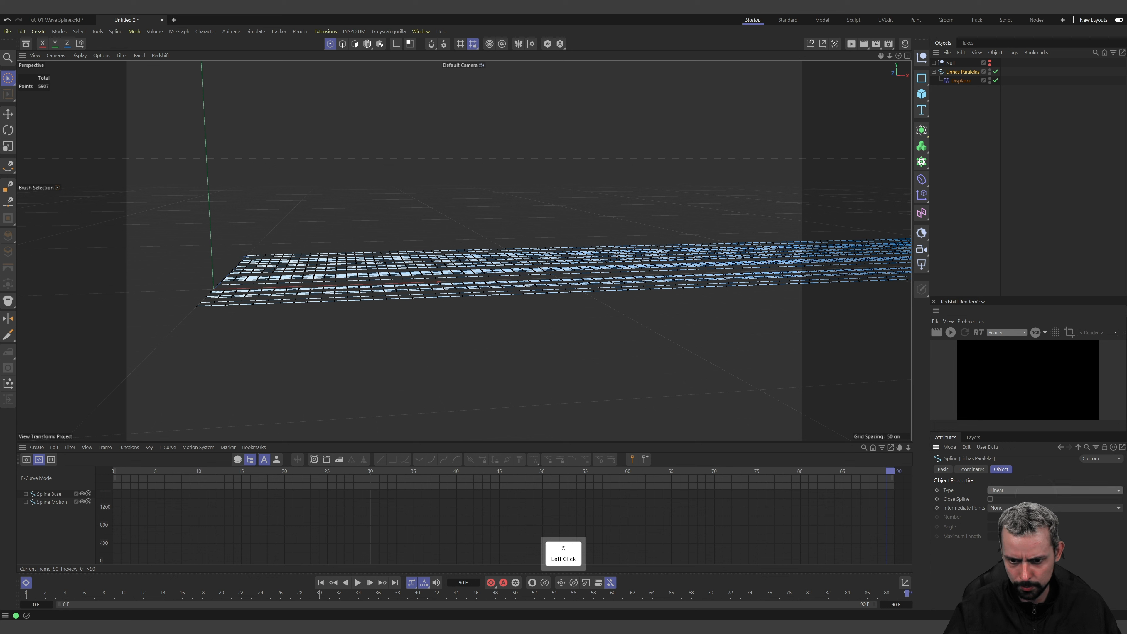
click(1026, 508)
click(1029, 538)
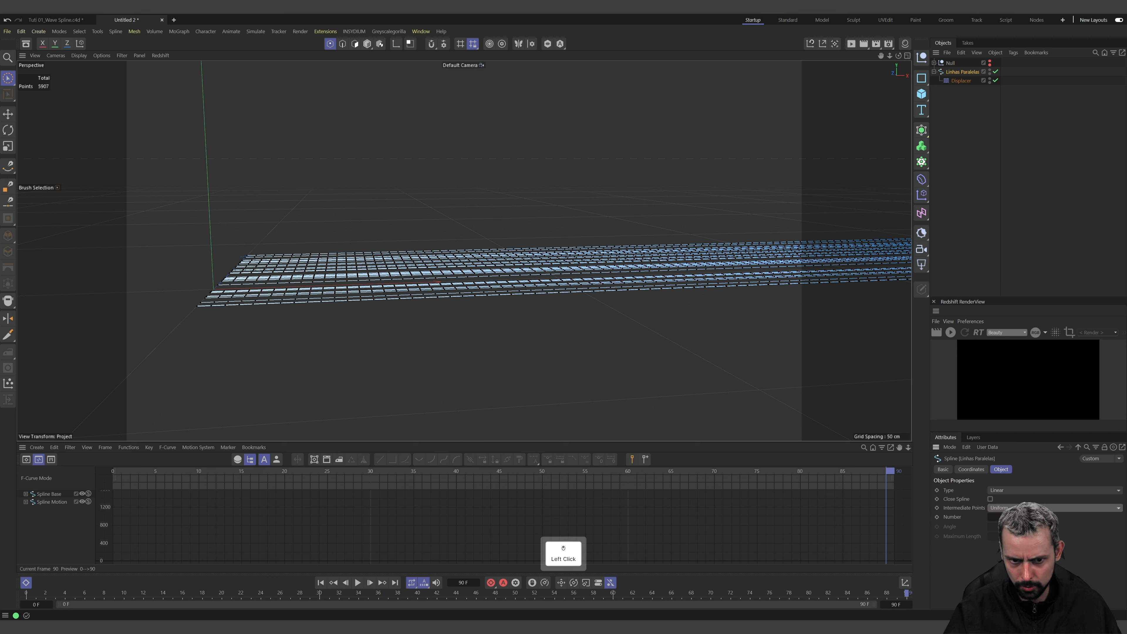
click(976, 166)
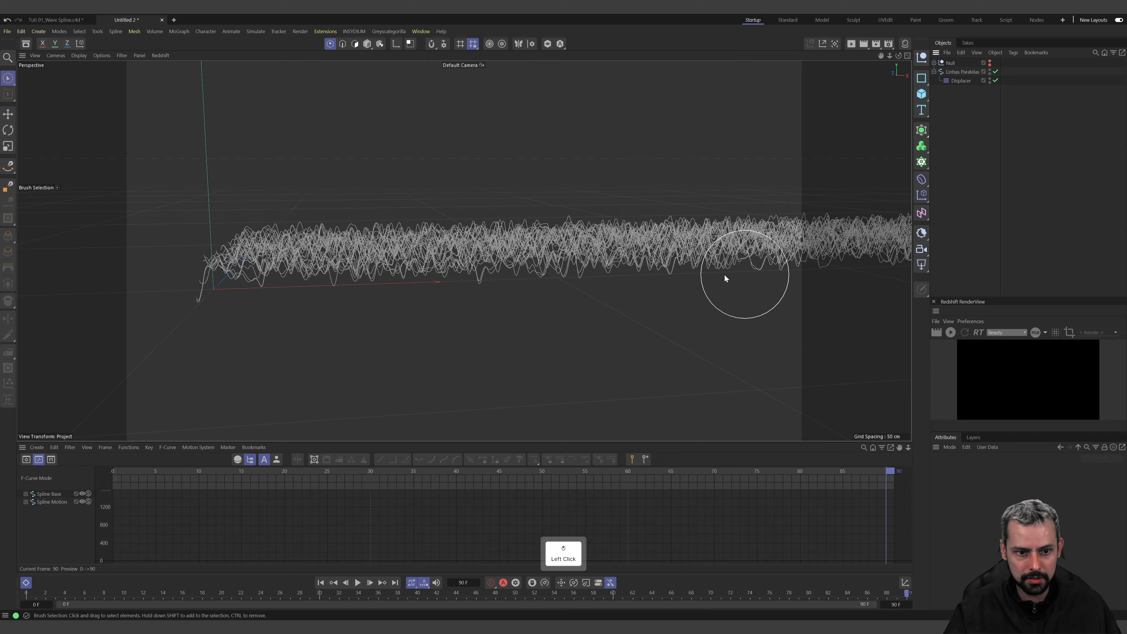
Open the Layer shader assigned in the Displacer's shading properties
alt+right_drag(249, 273, 500, 292)
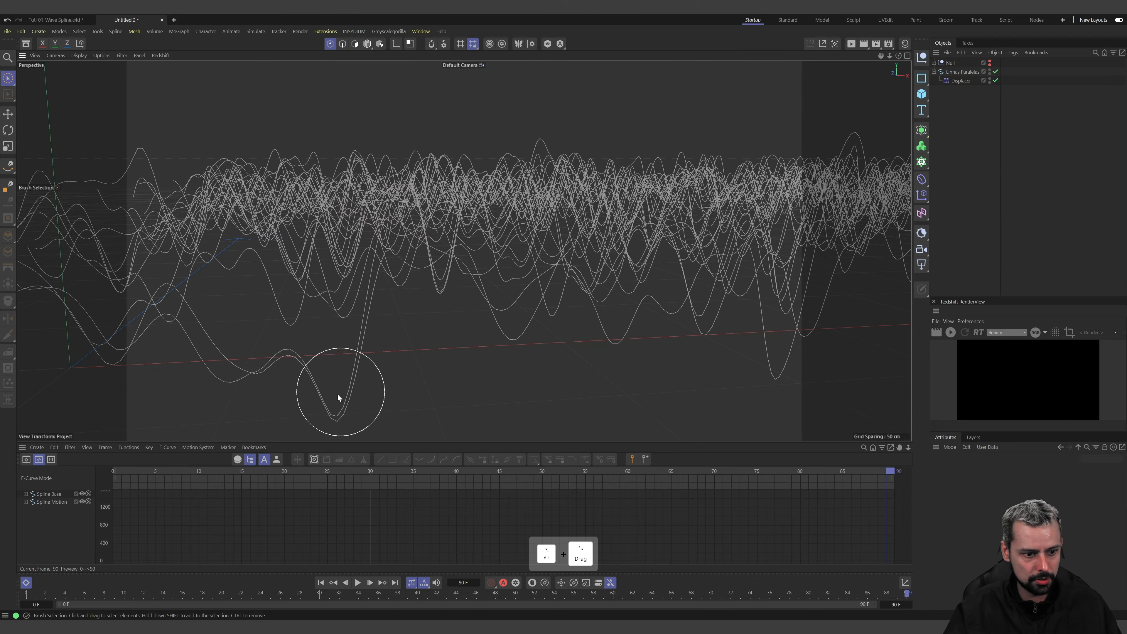
alt+drag(369, 278, 463, 308)
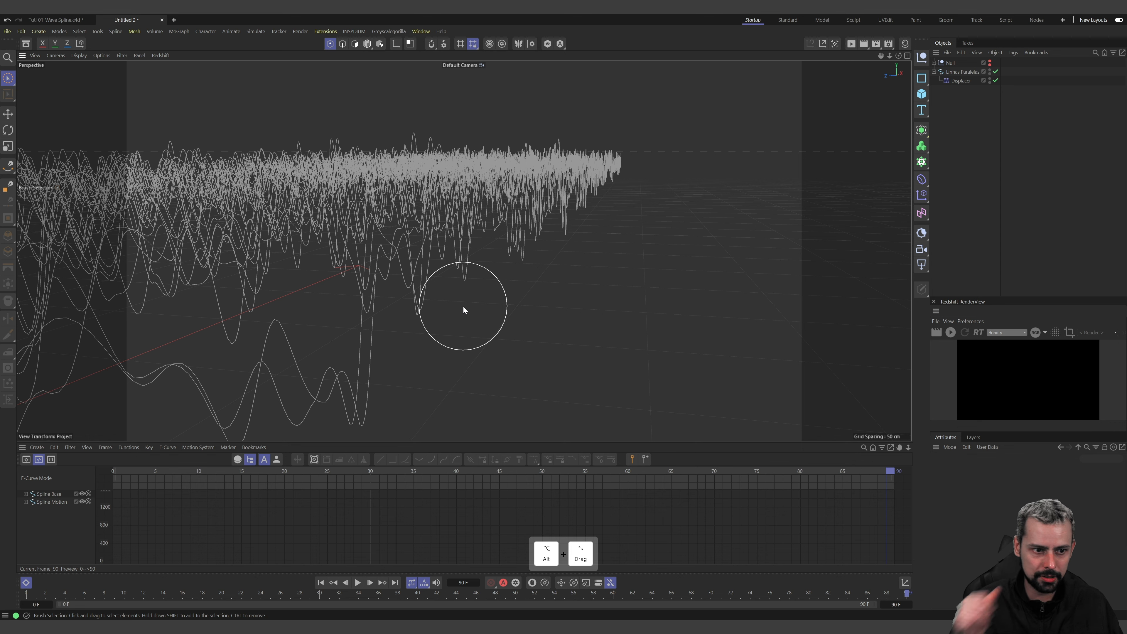
alt+drag(455, 250, 421, 255)
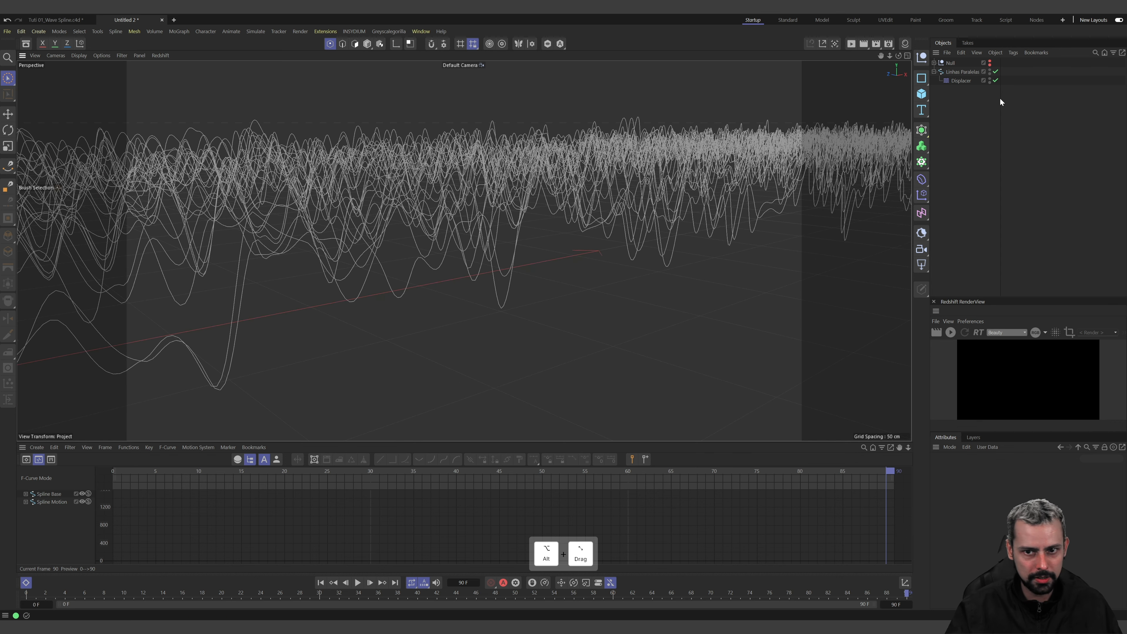
click(954, 81)
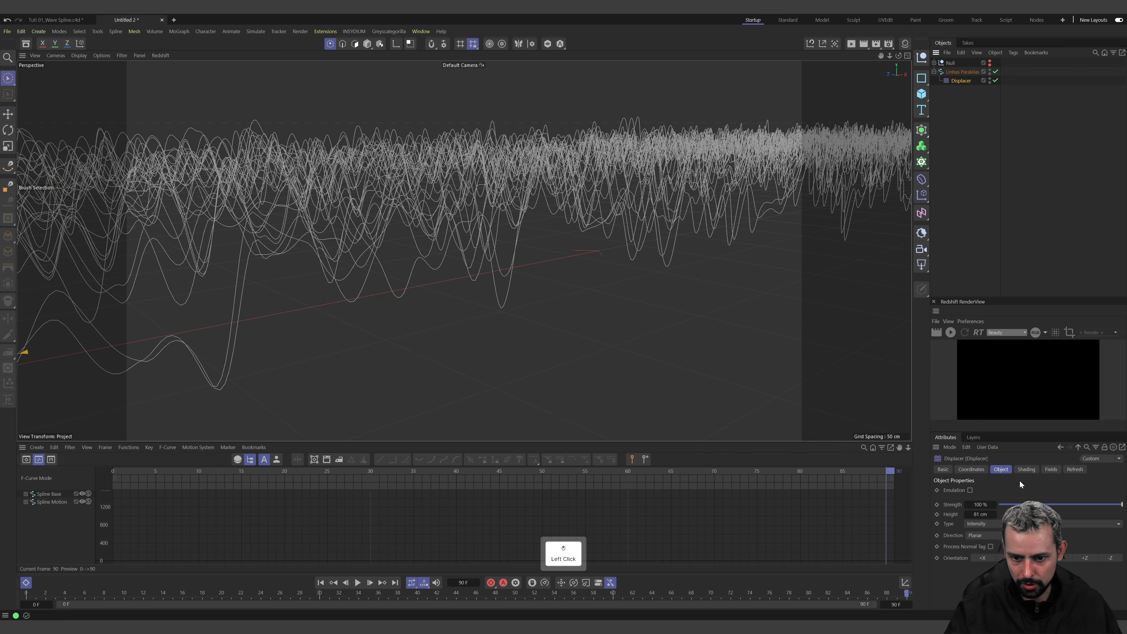
click(1027, 472)
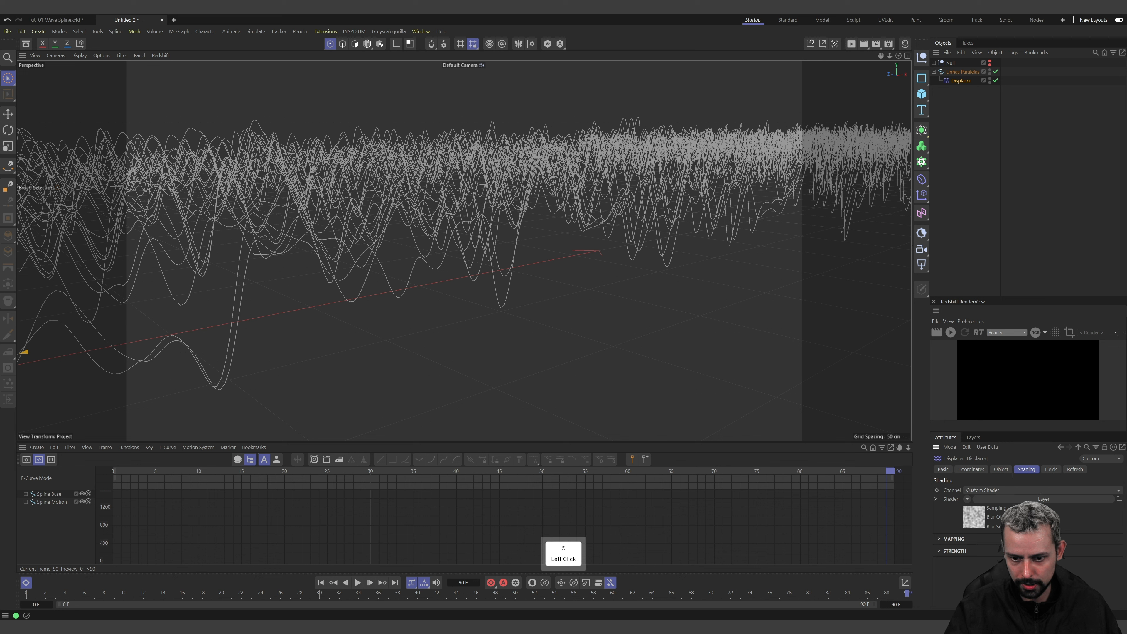
click(972, 519)
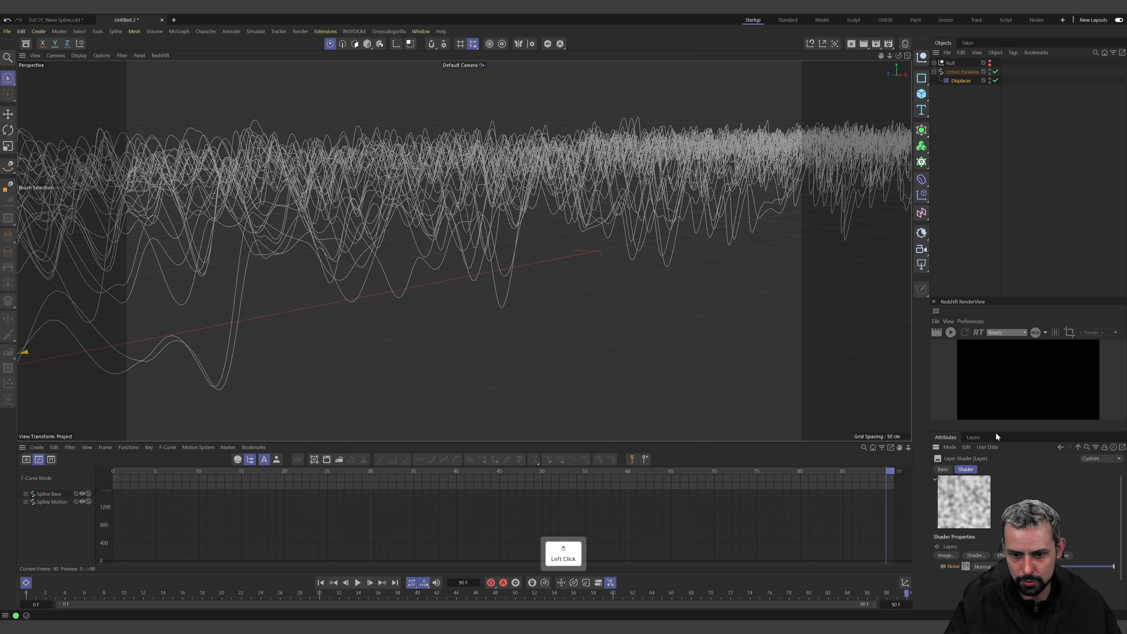
Shrink the Redshift RenderView to enlarge the attribute manager, and show the coordinate manager below it at a readable height
drag(996, 432, 1018, 342)
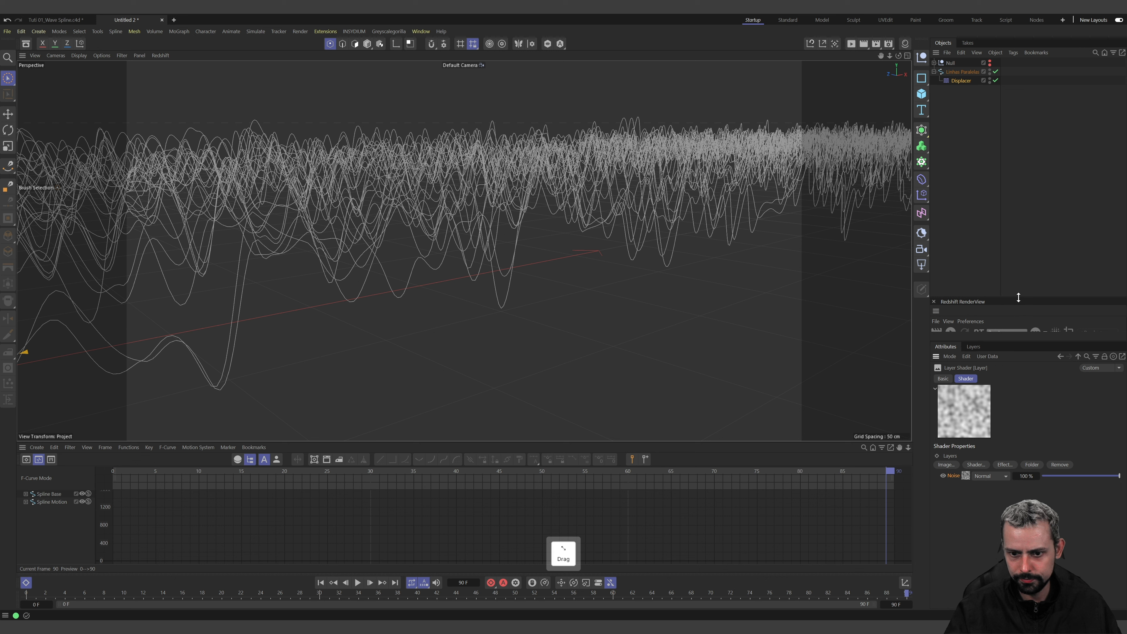
click(905, 583)
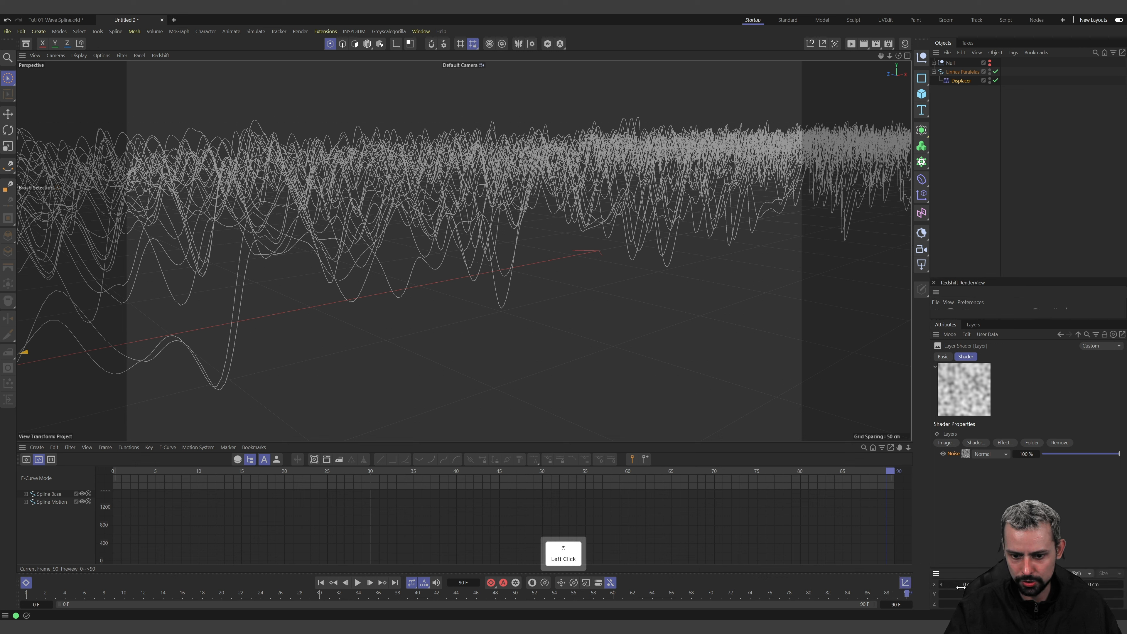
drag(965, 570, 965, 501)
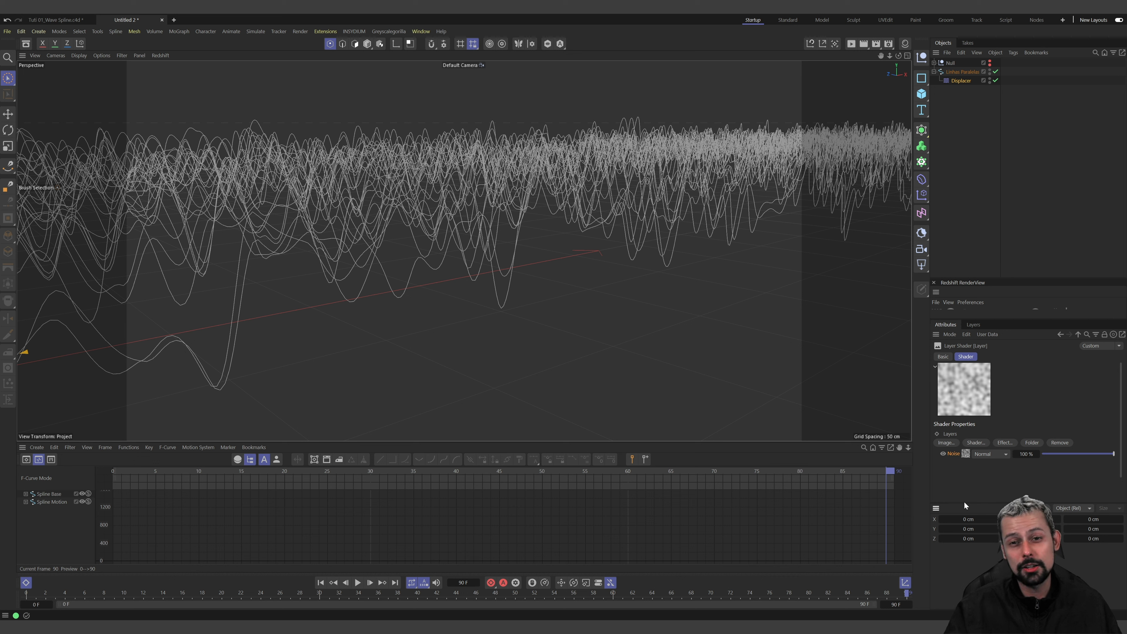
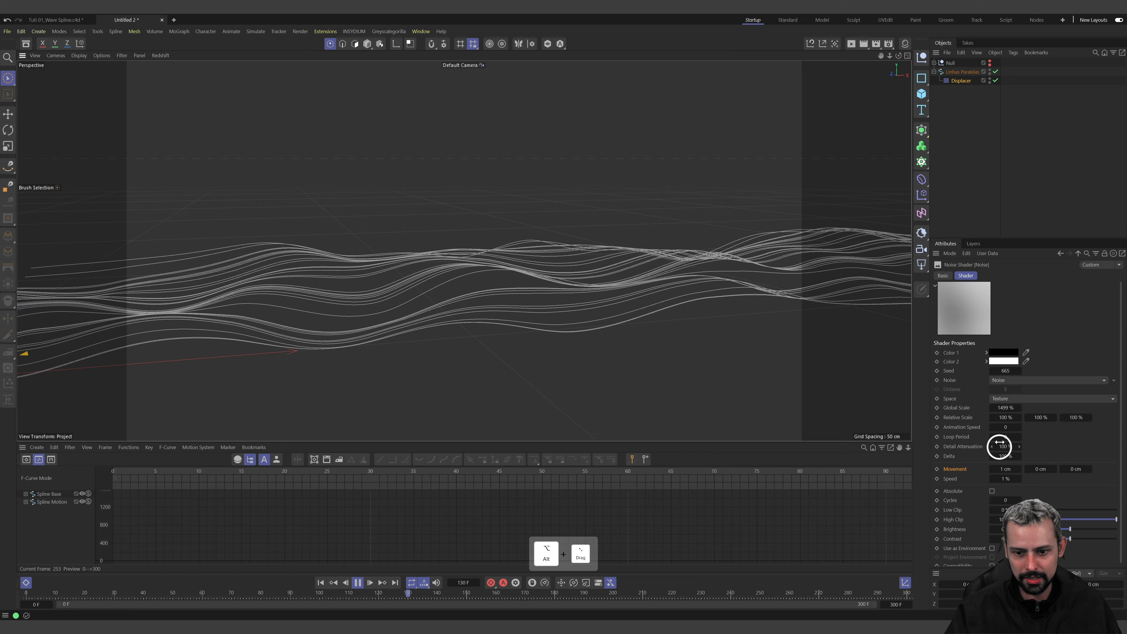
Set the Noise shader's animation speed to 1 and its loop period to 0
click(1007, 426)
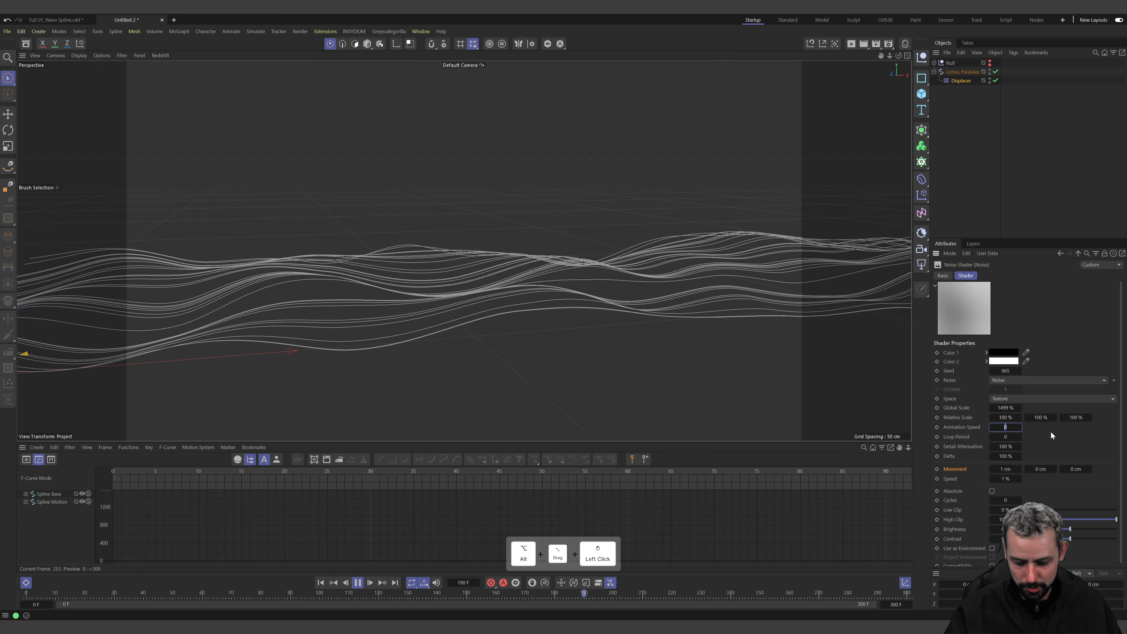
text(1)
key(Tab)
text(1)
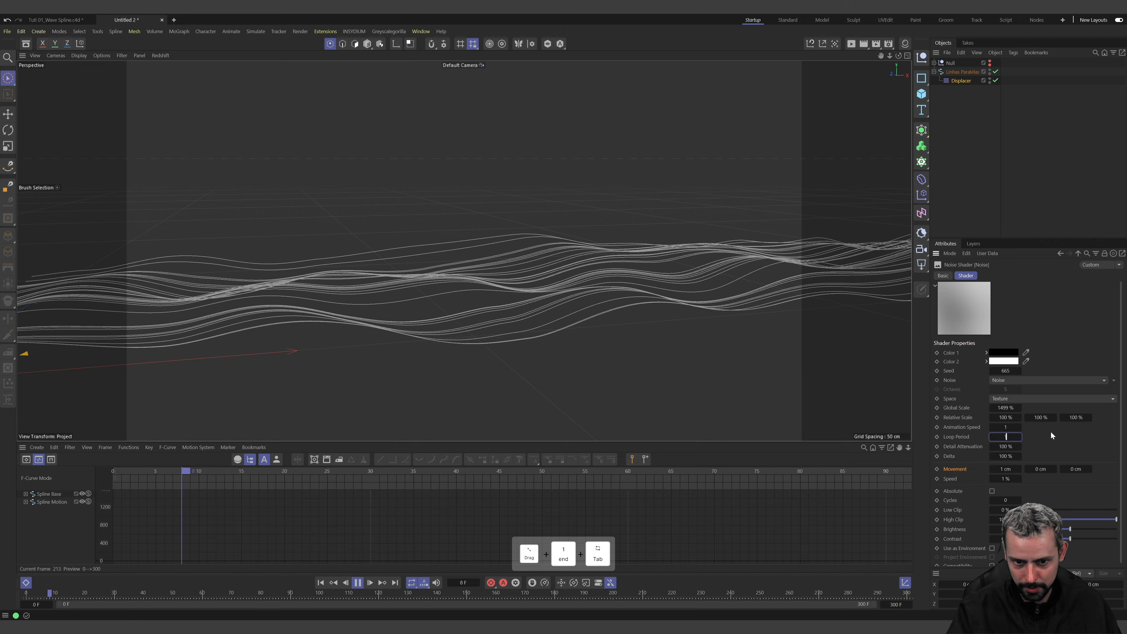
key(BackSpace)
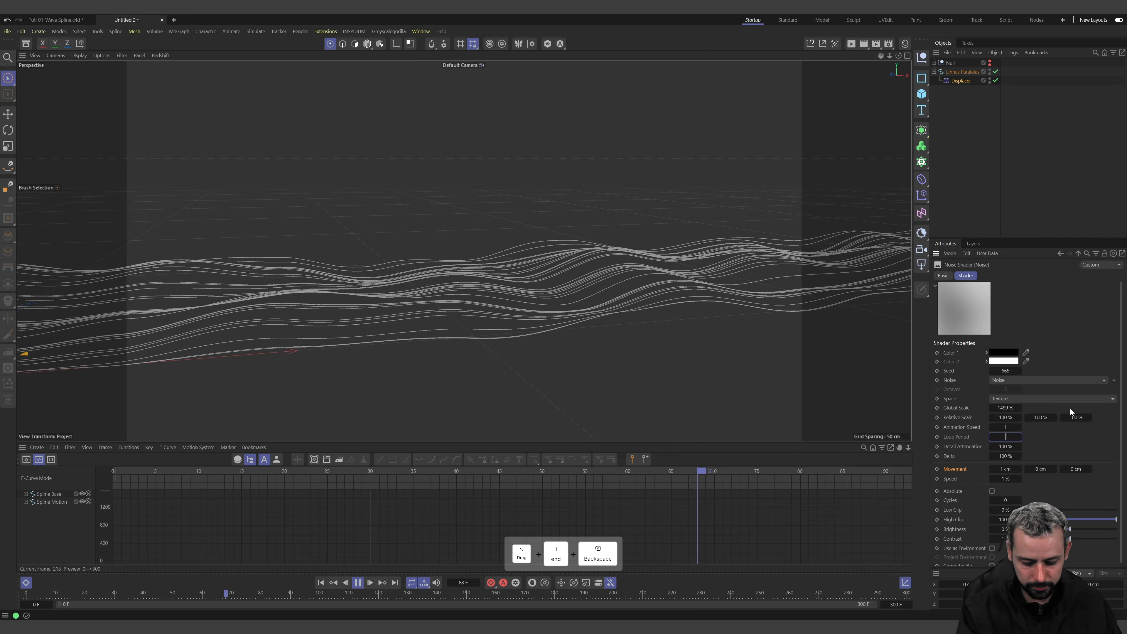
text(0)
key(Return)
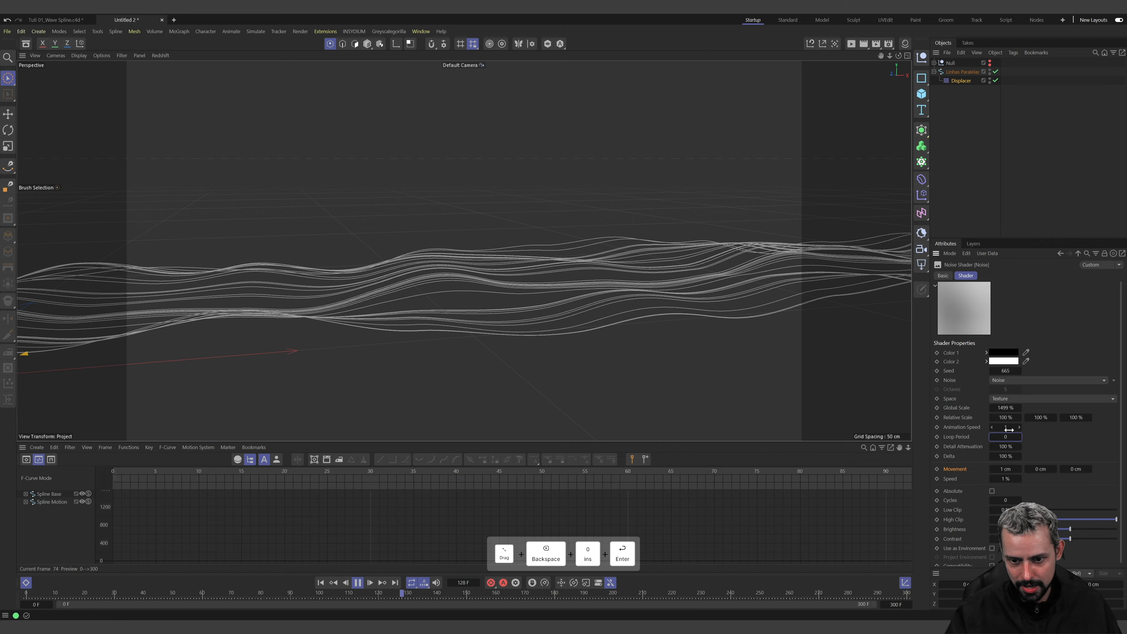
Set the Noise shader's animation speed to 0.2 and check the moving waves from another angle
click(1021, 428)
text(.2)
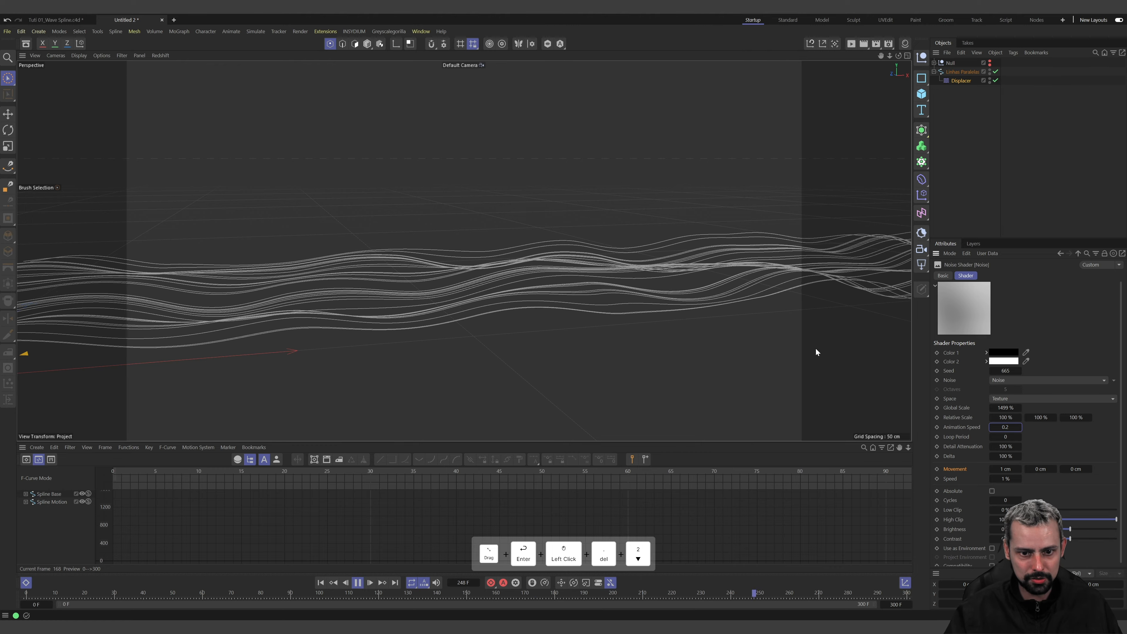
alt+drag(815, 348, 730, 278)
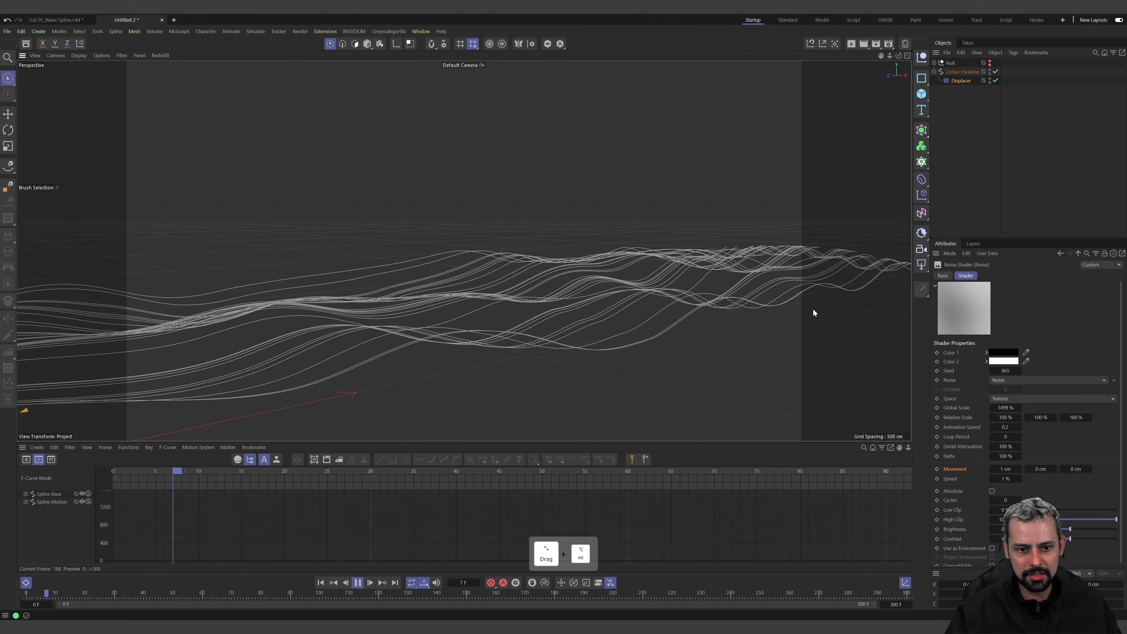
Try an animation speed of 0 on the Noise shader for comparison and restore it to 0.2
click(1004, 427)
text(0)
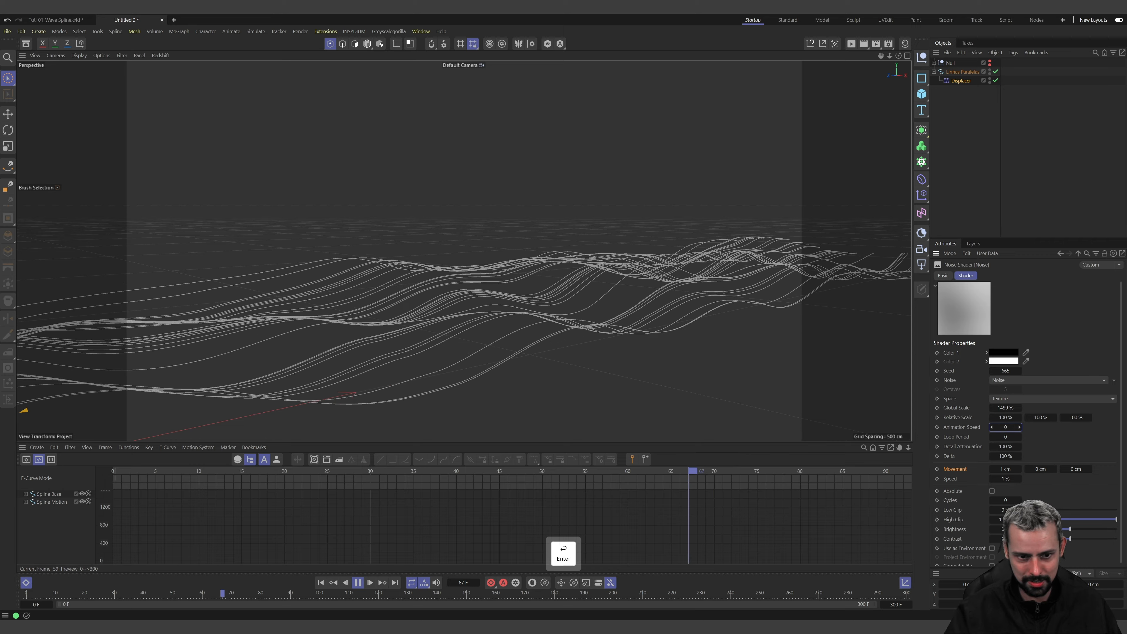
alt+drag(638, 350, 692, 308)
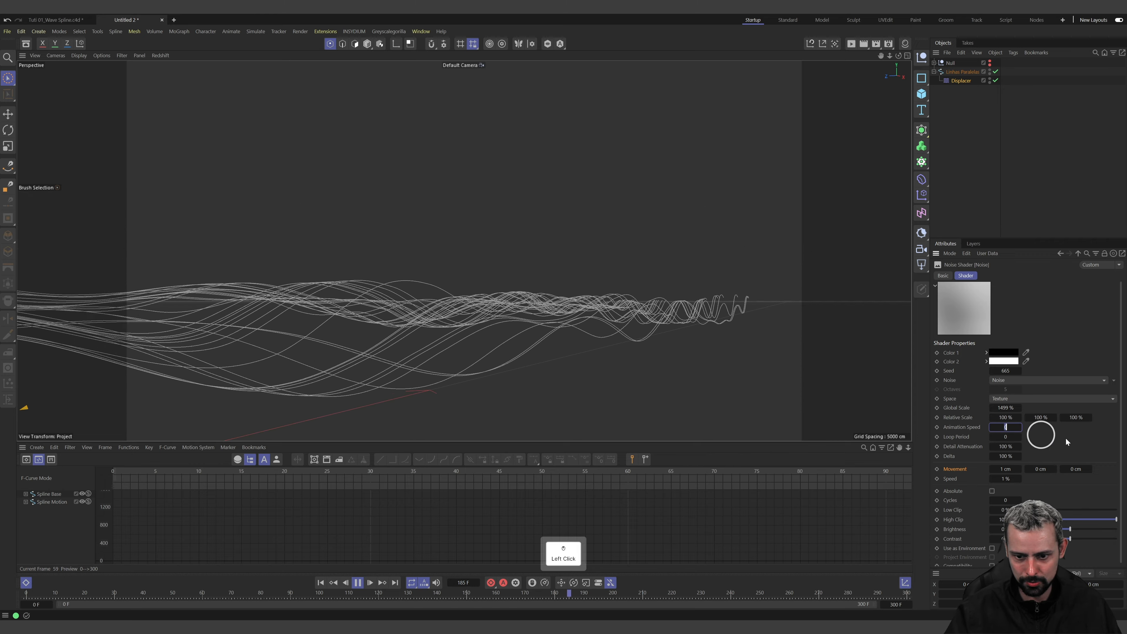
text(0.2)
key(Return)
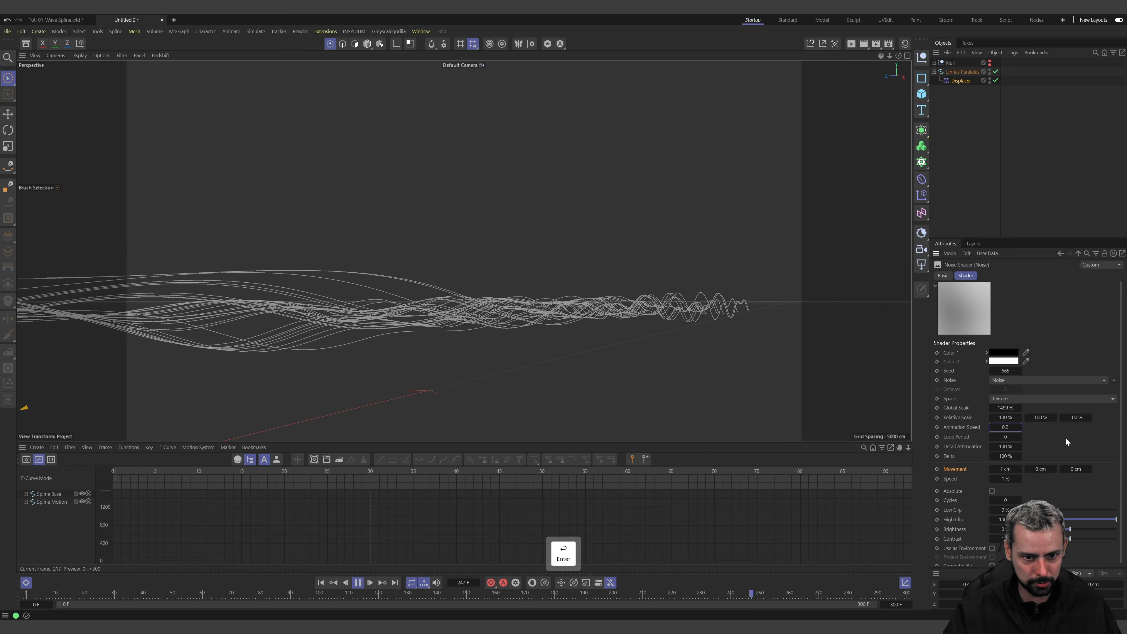
Lower the Noise shader's brightness to about -21%
alt+drag(740, 363, 675, 318)
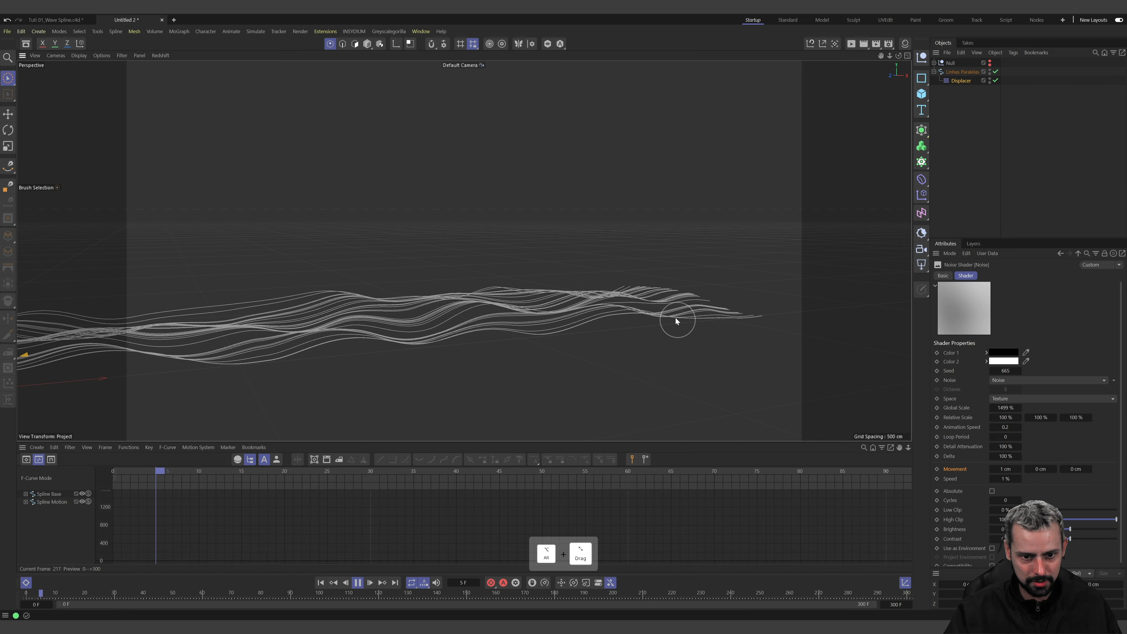
alt+drag(571, 312, 678, 322)
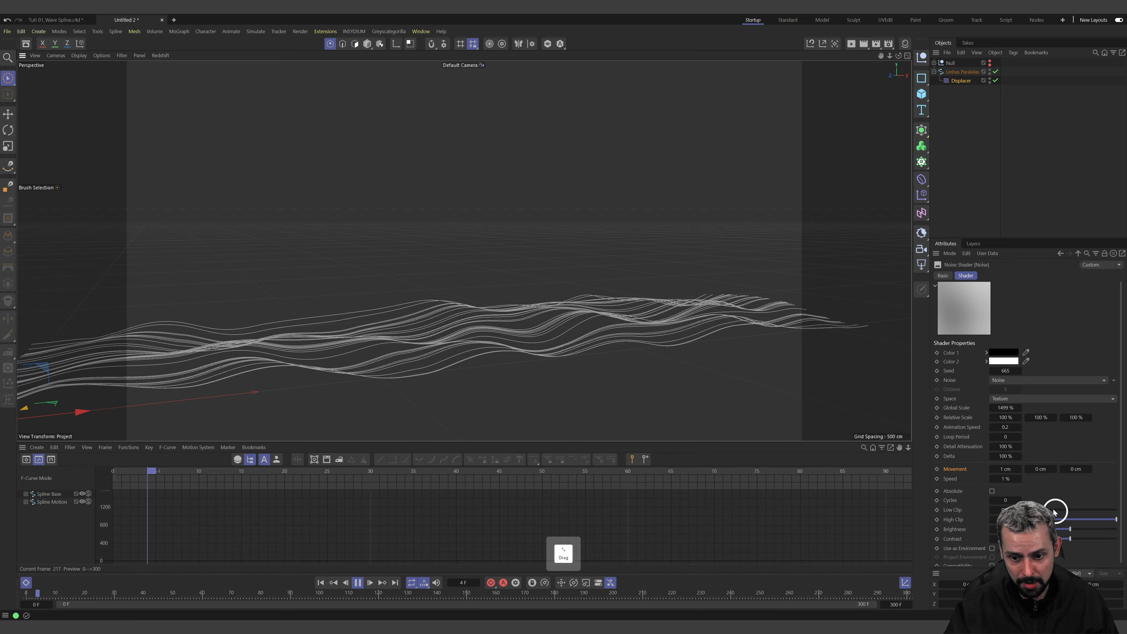
drag(1062, 532, 1061, 531)
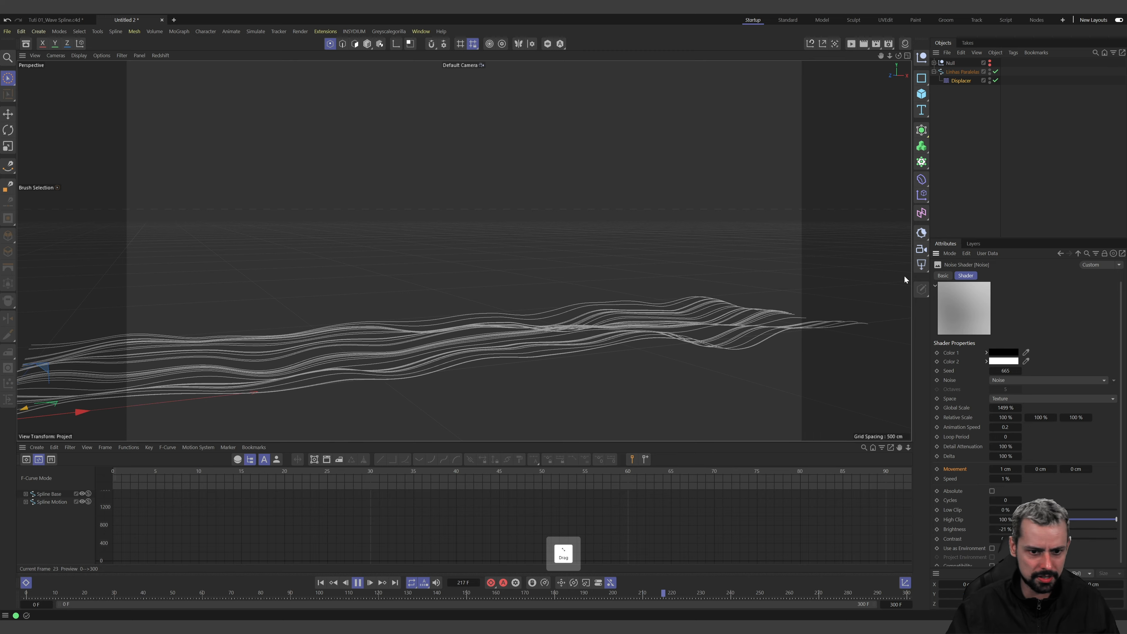
Return to the Displacer's object properties and set its height to 150 cm
alt+drag(589, 313, 687, 279)
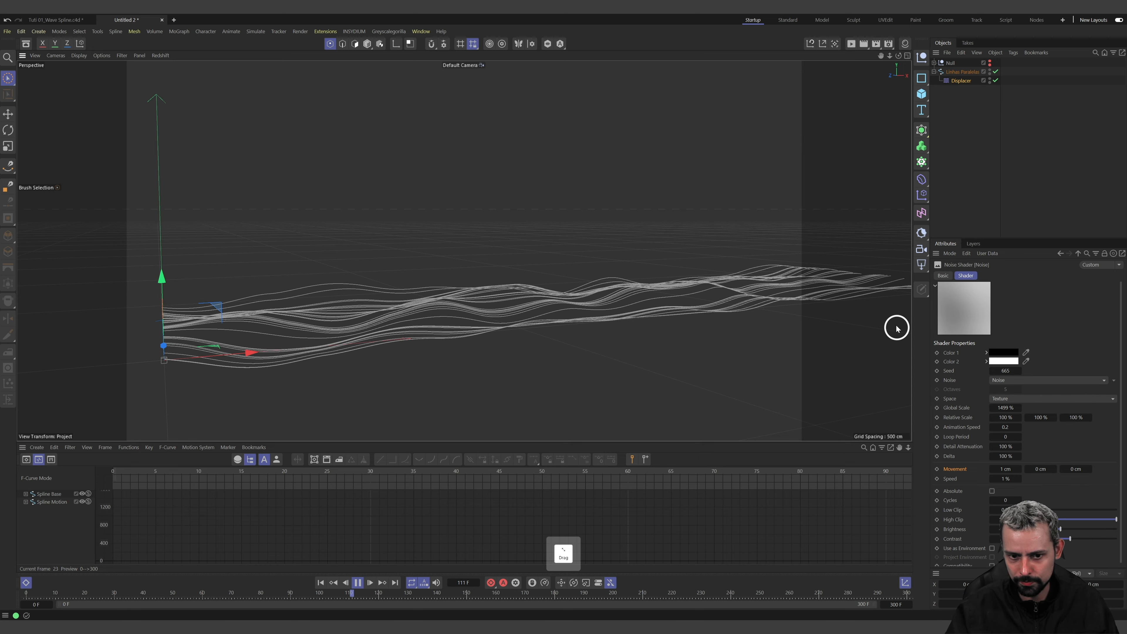
click(1062, 253)
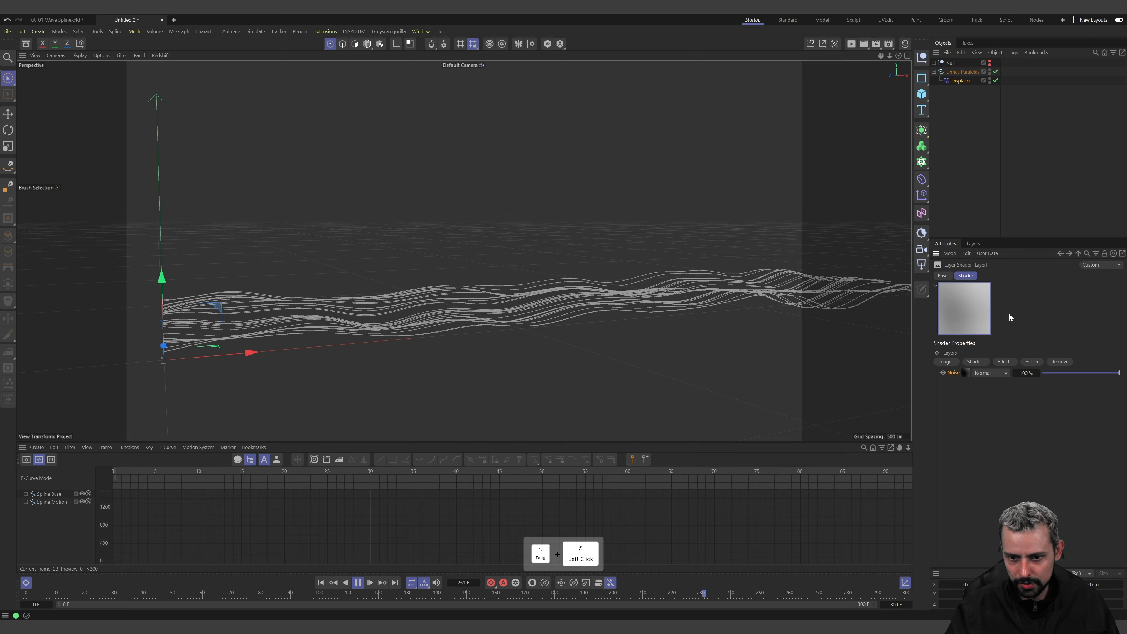
click(959, 81)
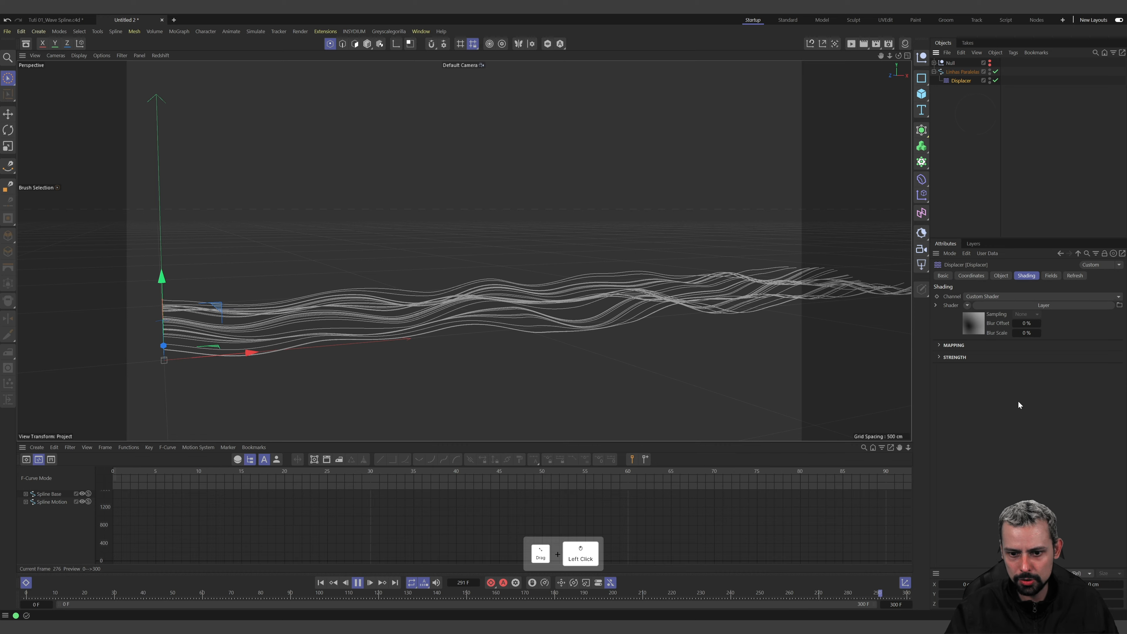
drag(981, 320, 1016, 343)
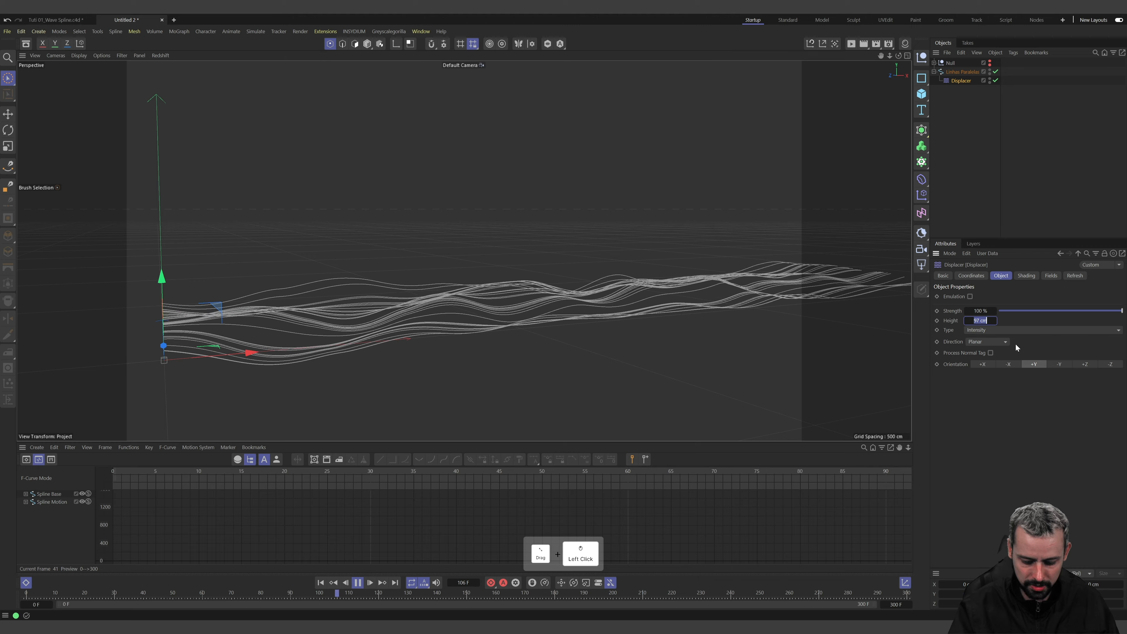
text(150)
key(Return)
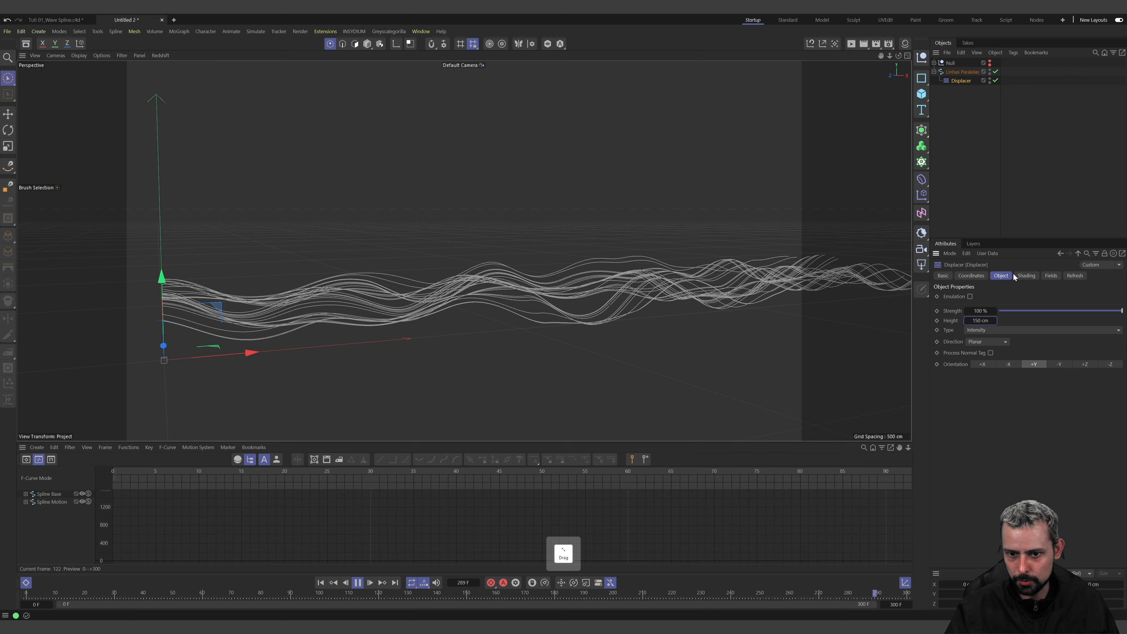
Copy the Noise shader from the layer list of the Displacer's Layer shader
click(1027, 275)
click(965, 322)
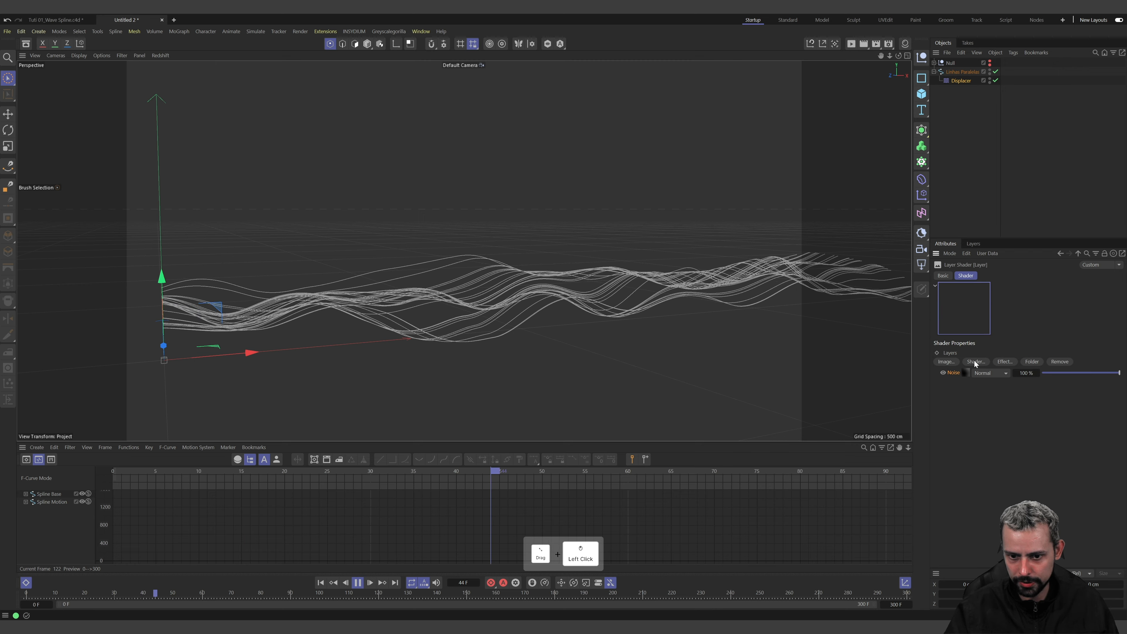
right_click(954, 373)
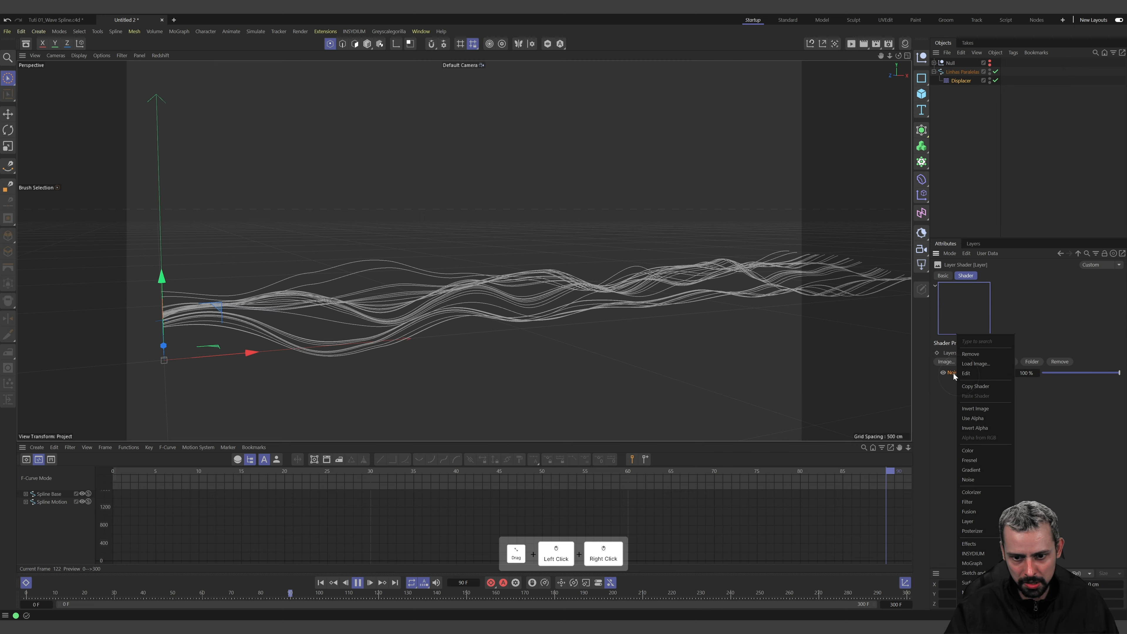
right_click(955, 374)
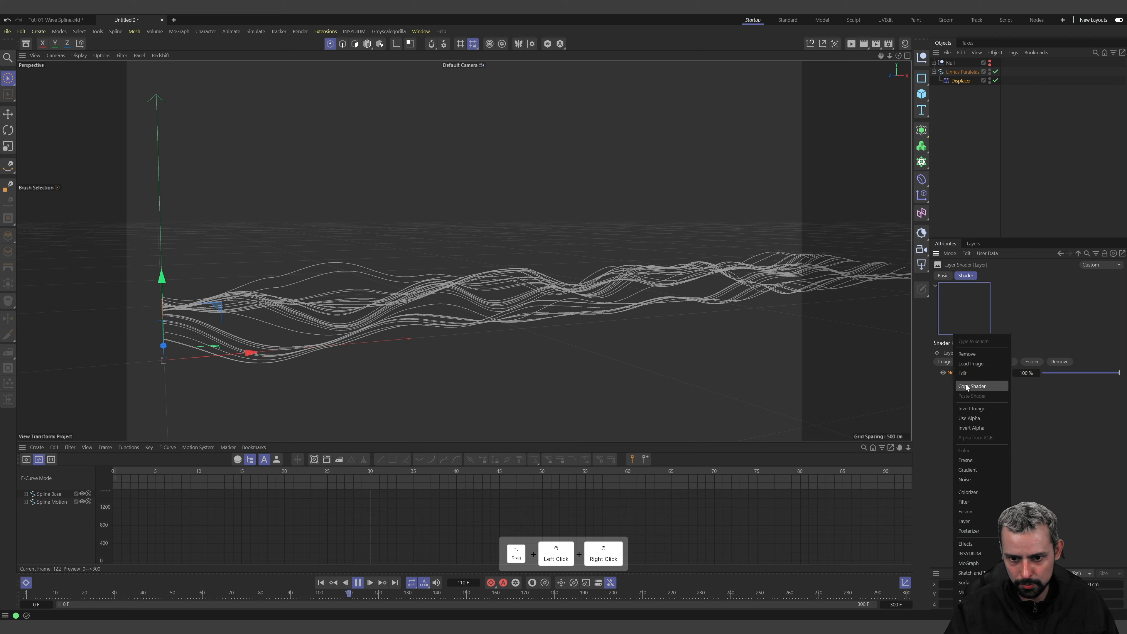
click(961, 386)
right_click(953, 379)
click(954, 373)
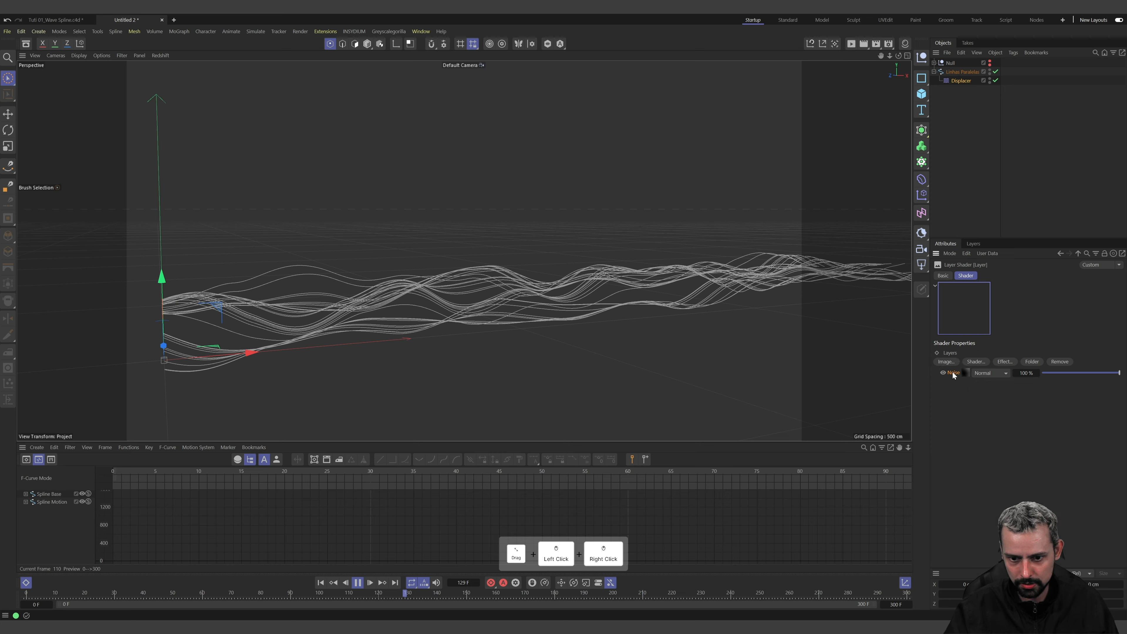
Paste the copied Noise shader as a new layer in the Layer shader and set its blend mode to Overlay
right_click(953, 373)
click(989, 393)
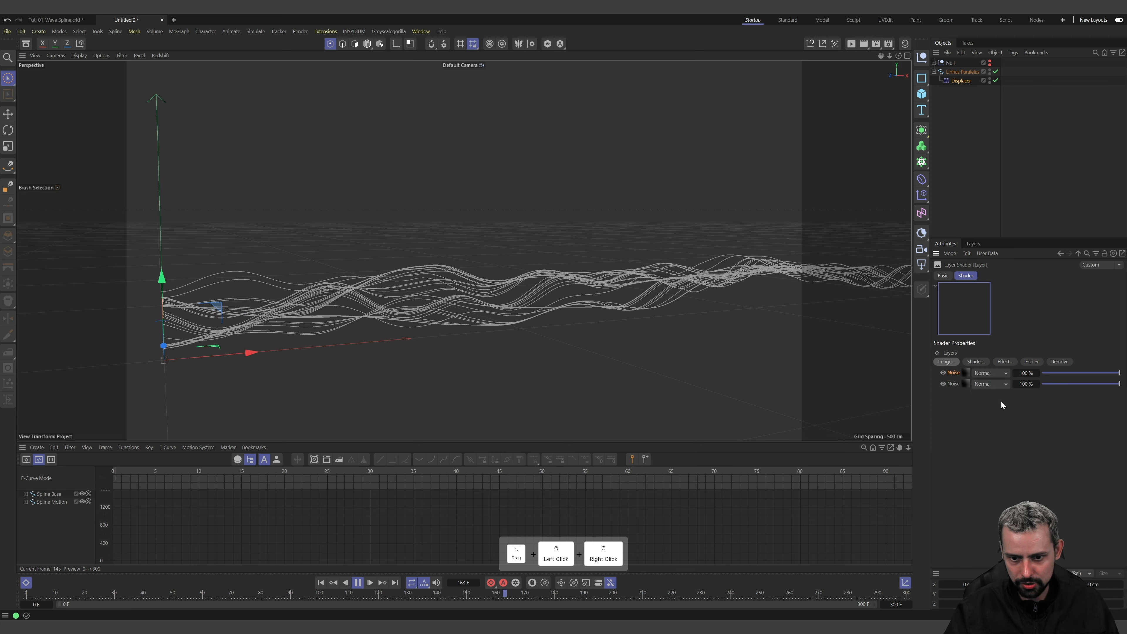
click(1006, 373)
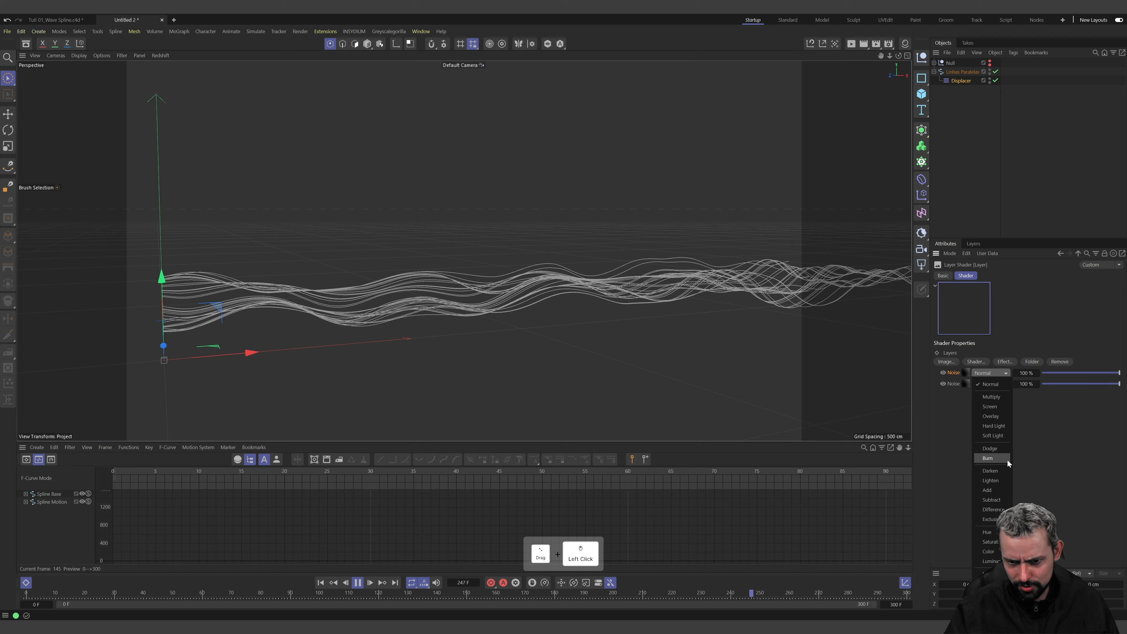
click(1000, 417)
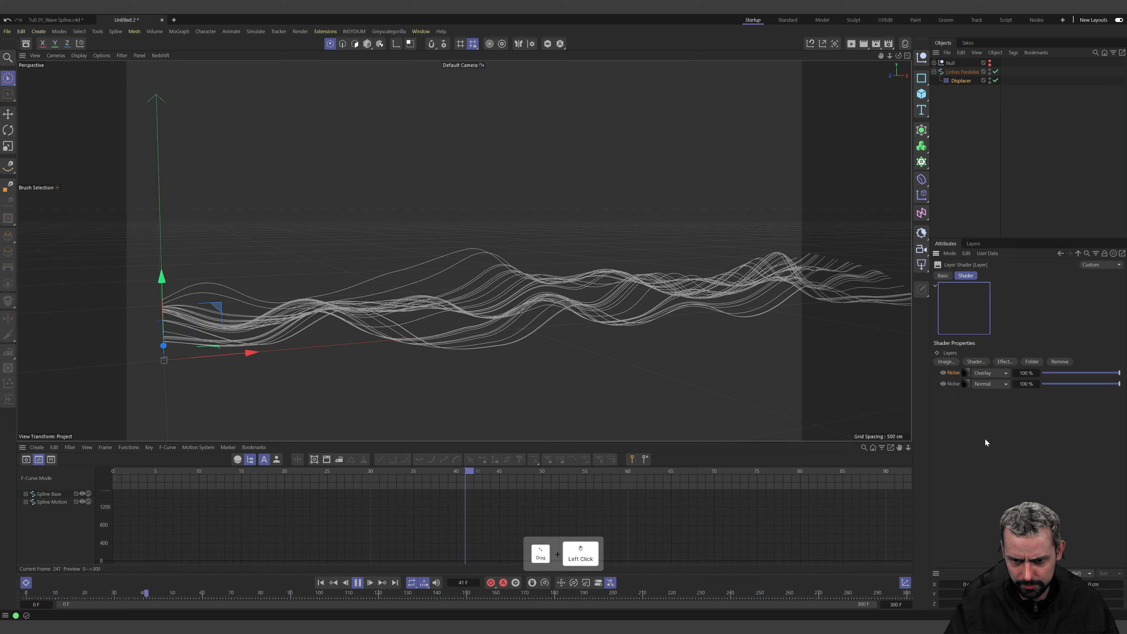
Open the upper Noise layer's shader settings and set its global scale to 1000%
click(964, 373)
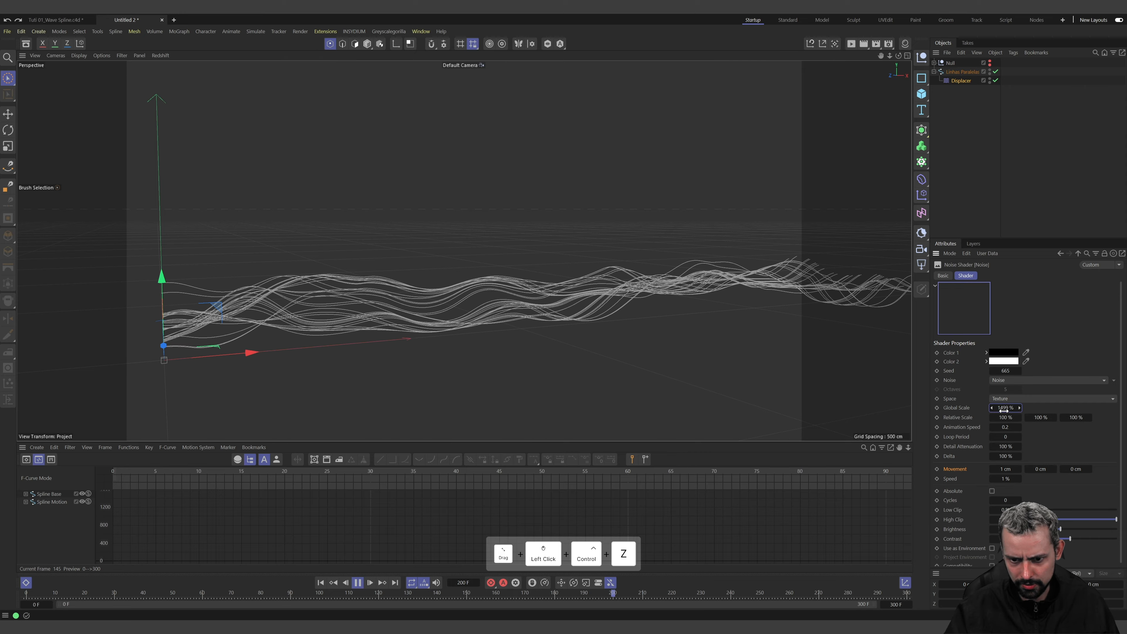
text(1000)
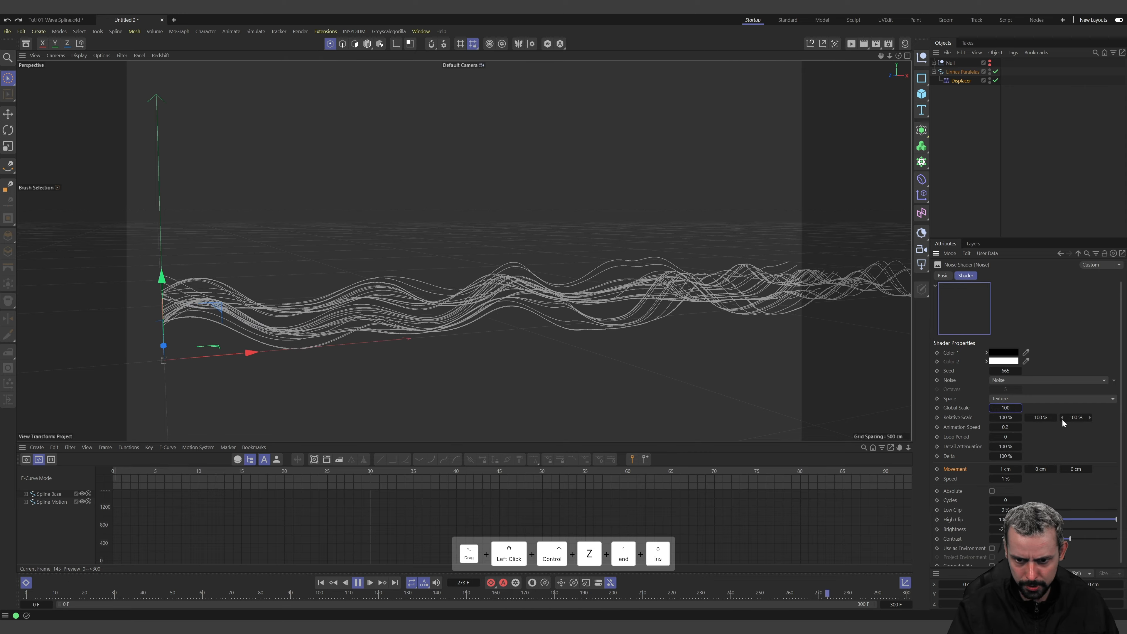
key(Return)
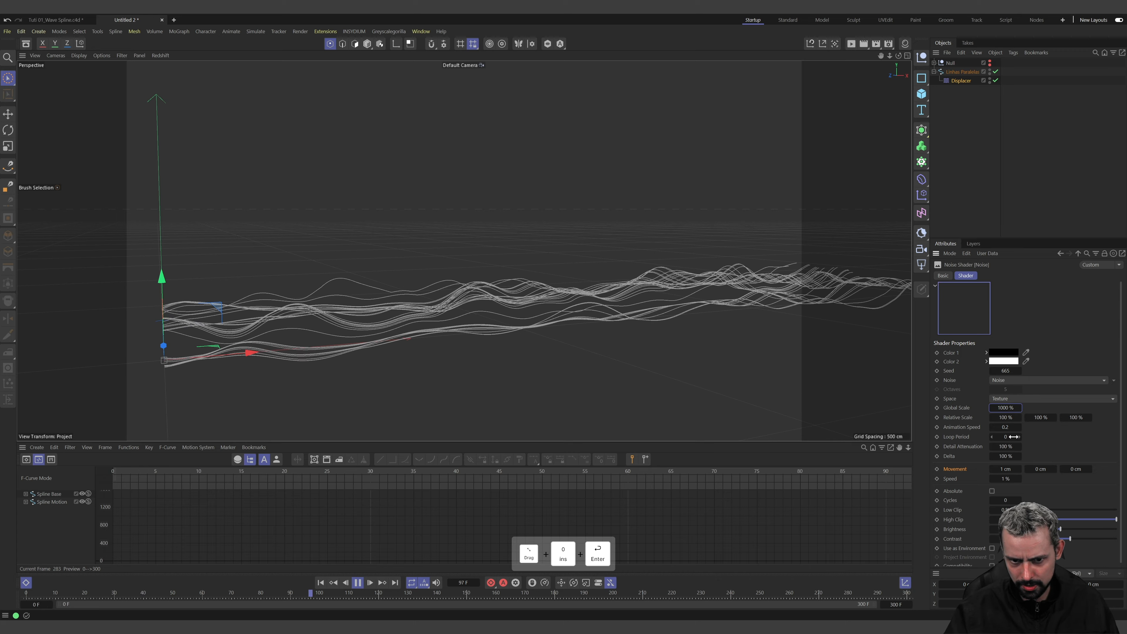
Set the Noise shader's movement speed to 1.5% and its animation speed to 0.3
click(1004, 479)
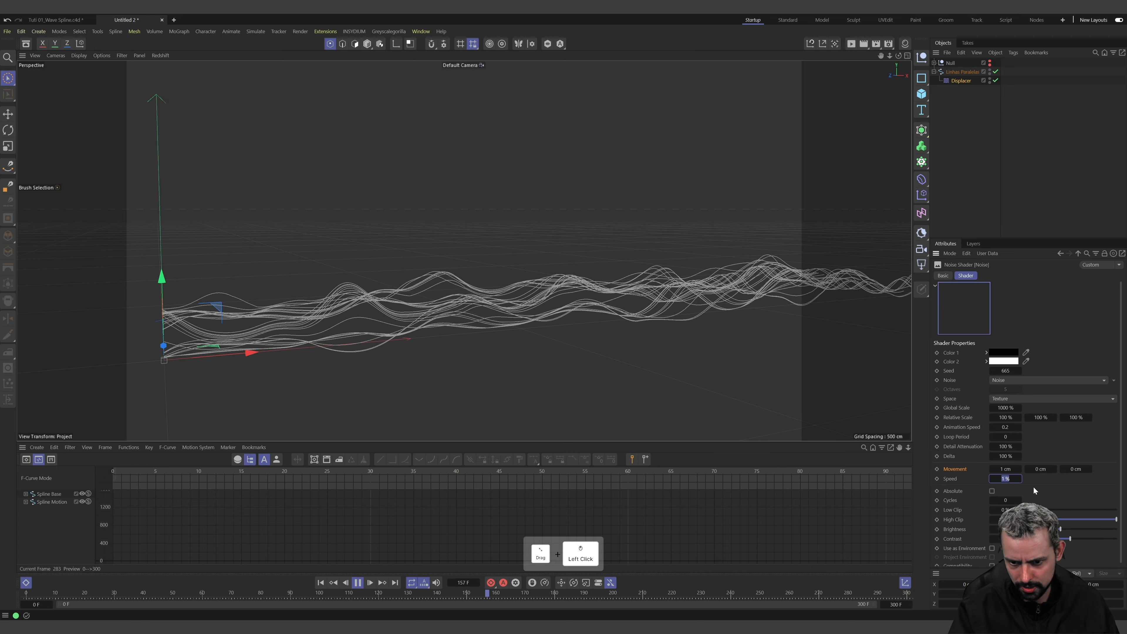
key(Right)
key(Left)
text(.5)
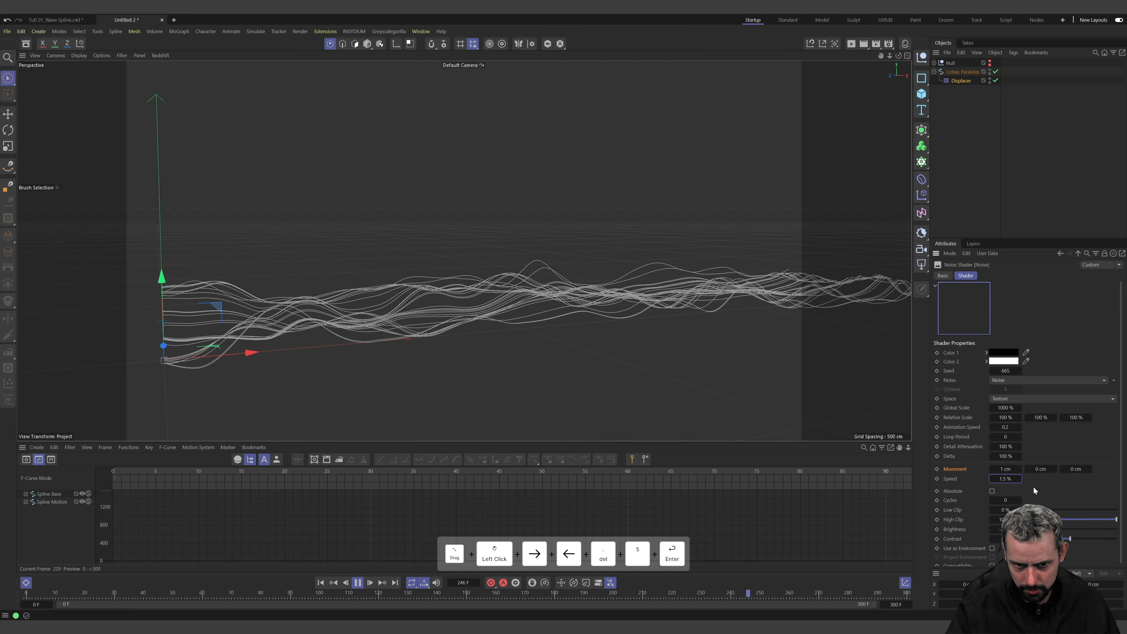
key(Return)
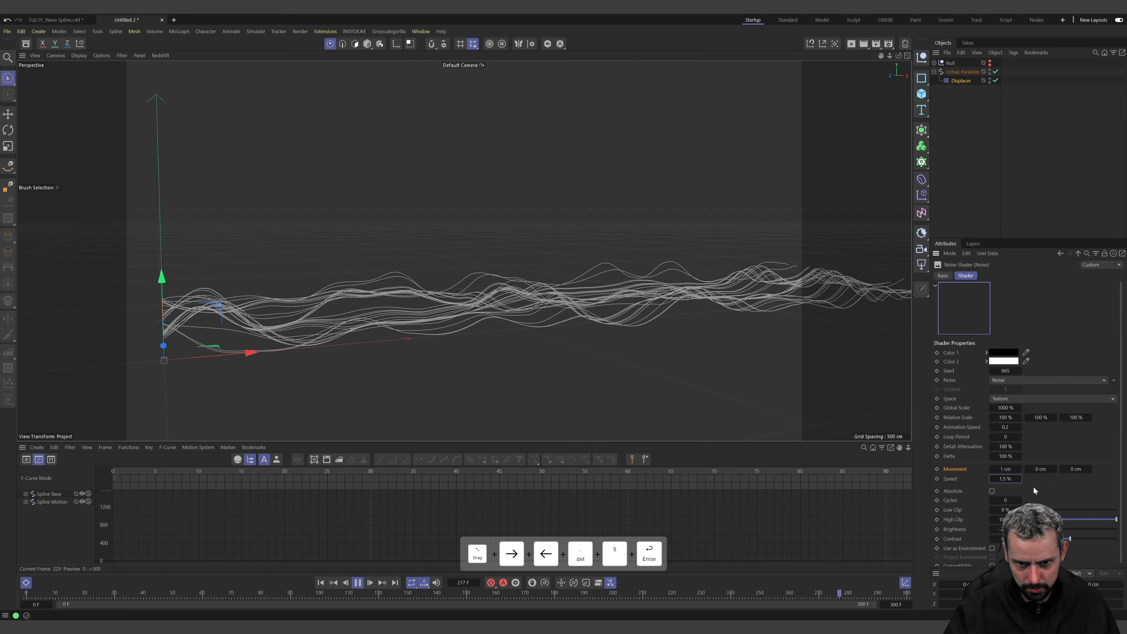
click(1005, 427)
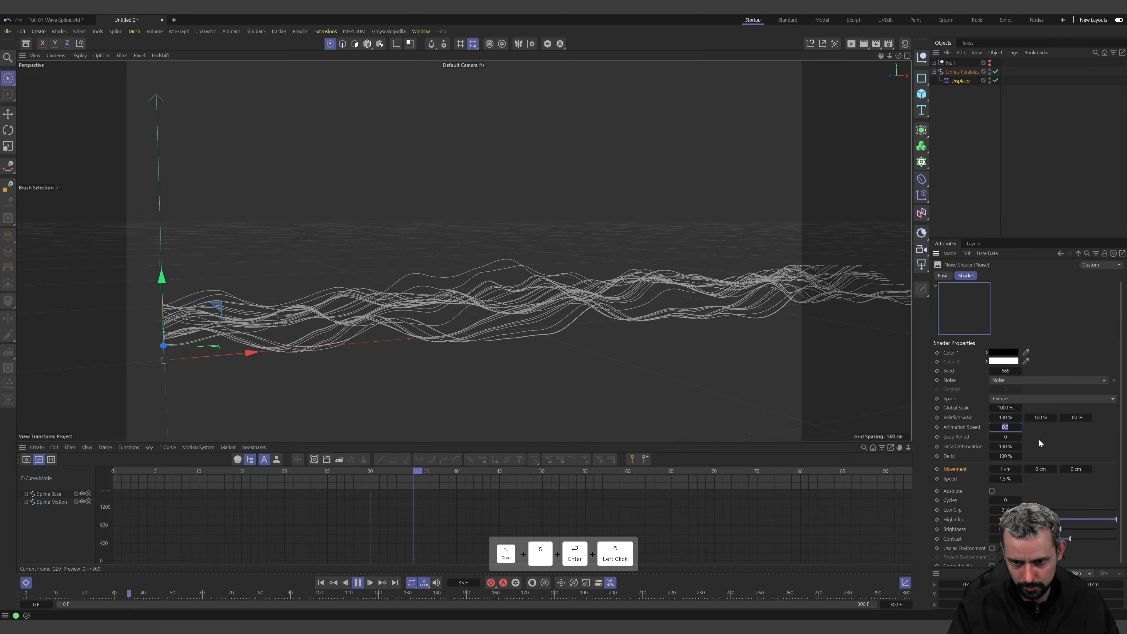
key(Right)
key(shift+Left)
text(3)
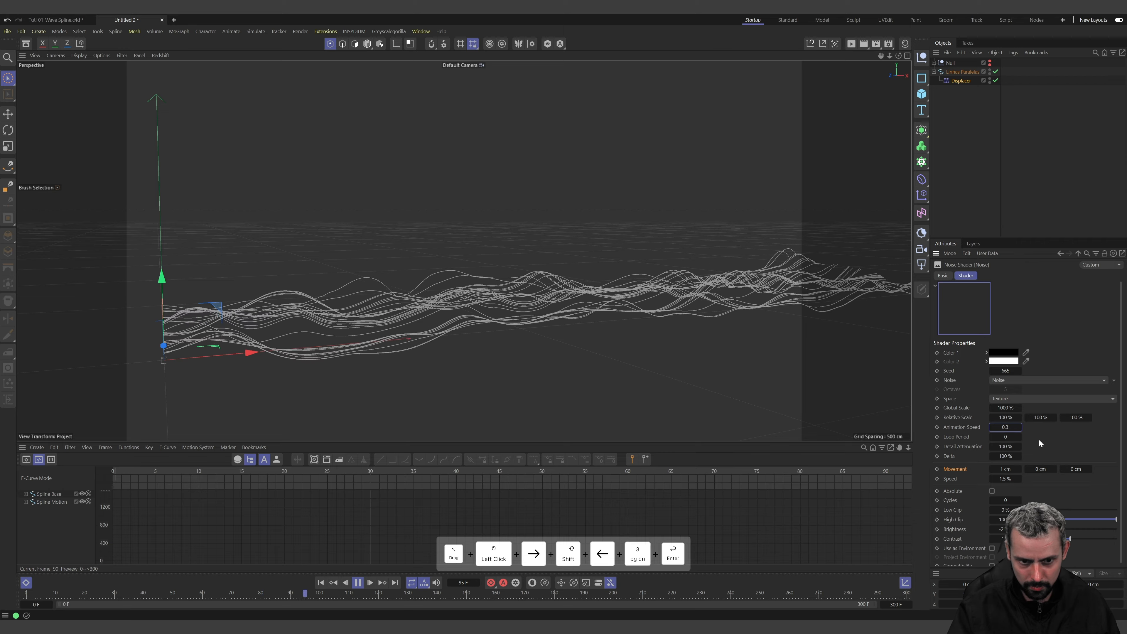
key(Return)
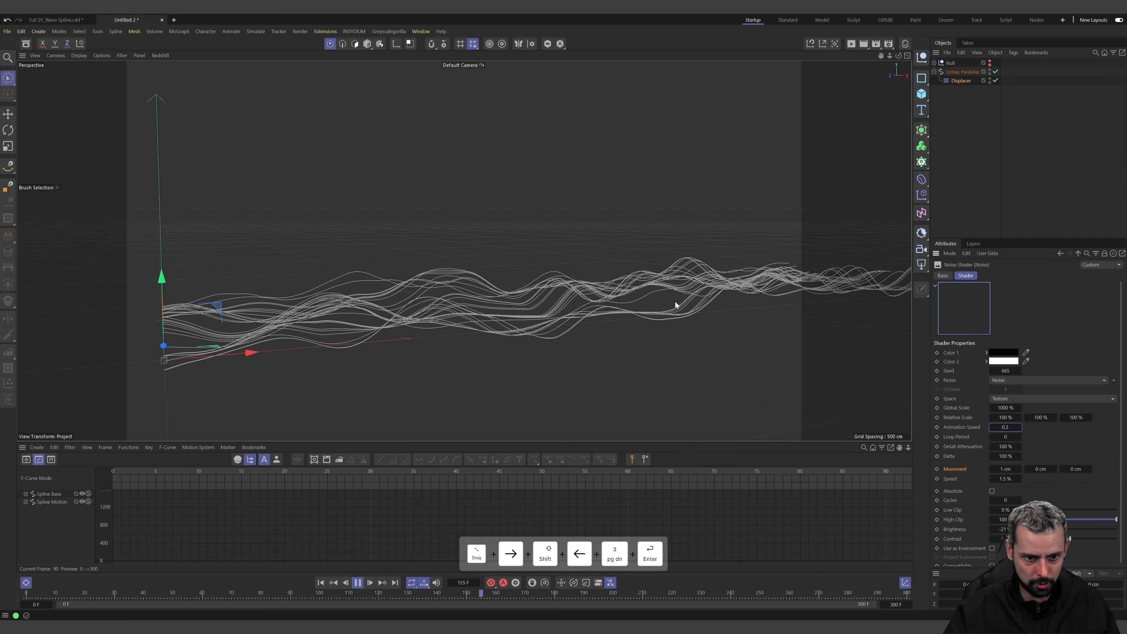
Raise the Noise shader's movement speed to 2% and check the waves from another angle
alt+drag(666, 302, 595, 316)
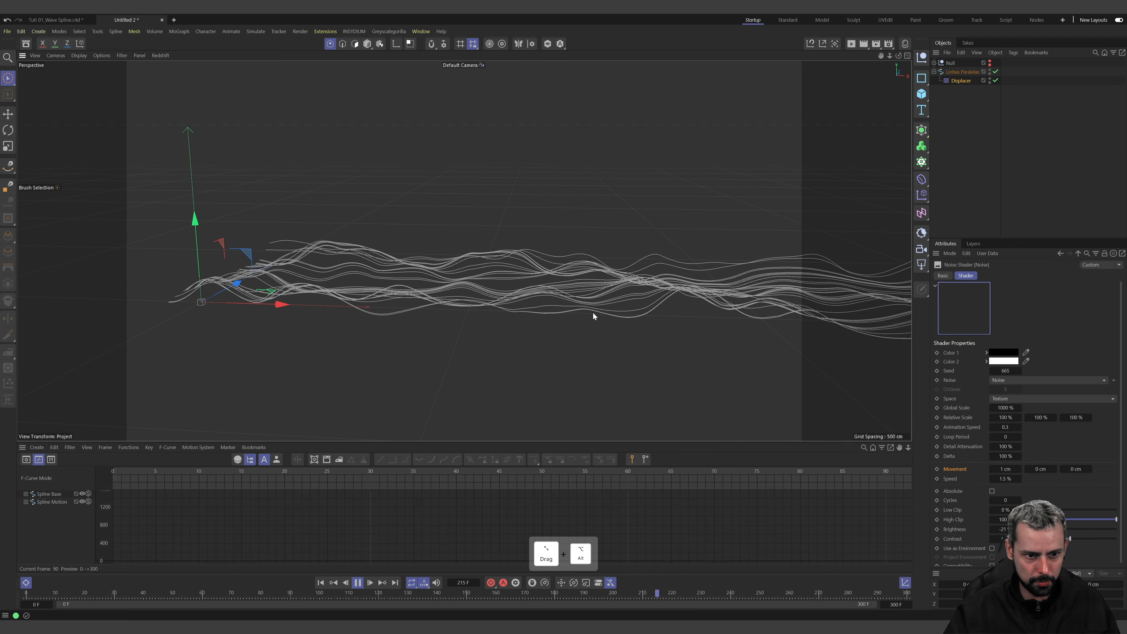
click(1004, 479)
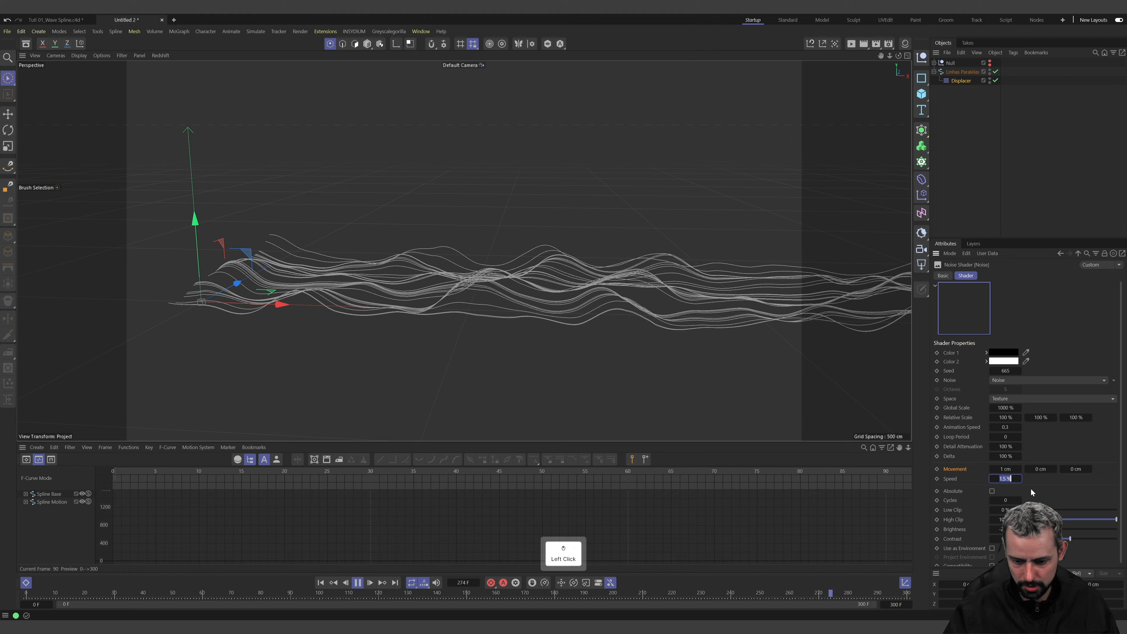
text(2)
key(Return)
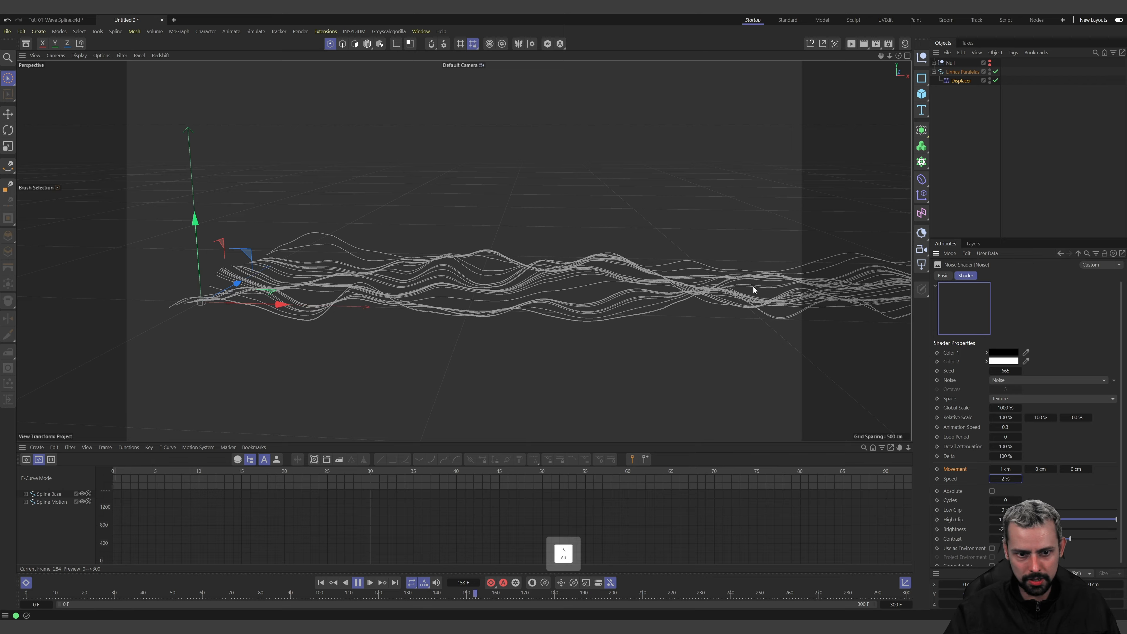
alt+drag(750, 289, 715, 288)
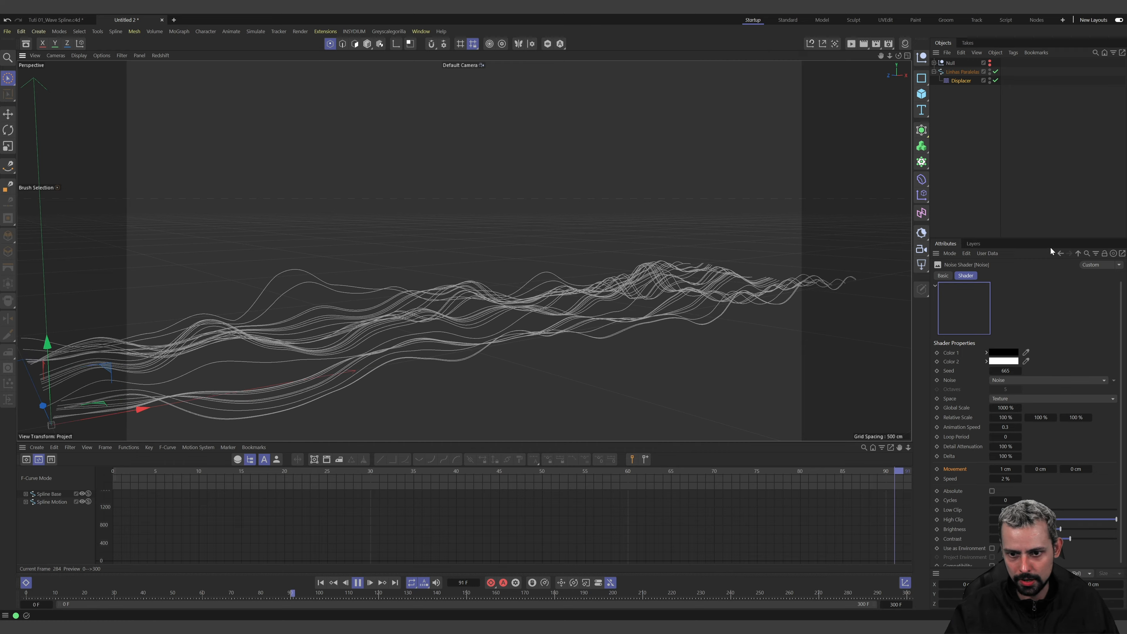
Return to the Layer shader and reduce the Overlay Noise layer's opacity to about 38%
click(1061, 253)
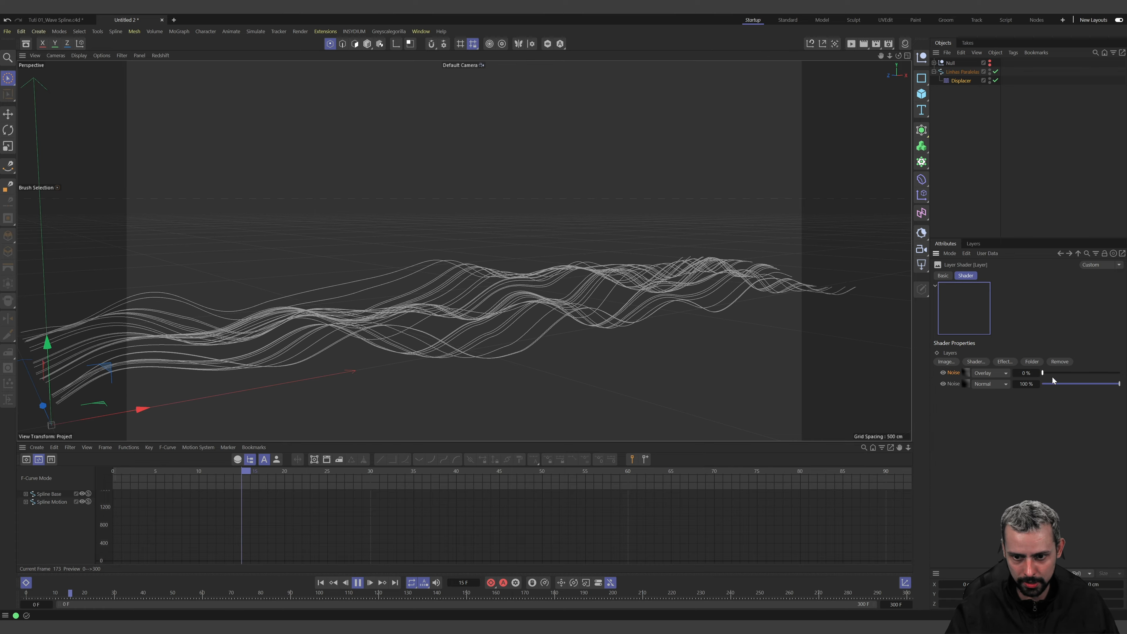
drag(1053, 374, 1069, 375)
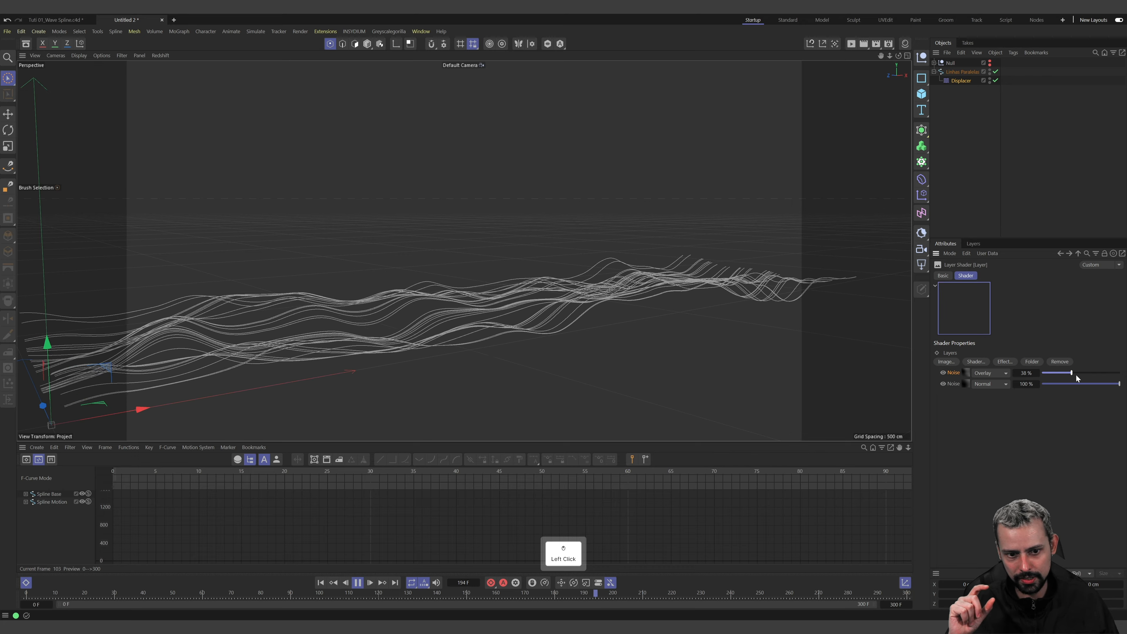
Try the Add blend mode on the upper Noise layer, lower its opacity to 26% and restore Overlay
click(1001, 373)
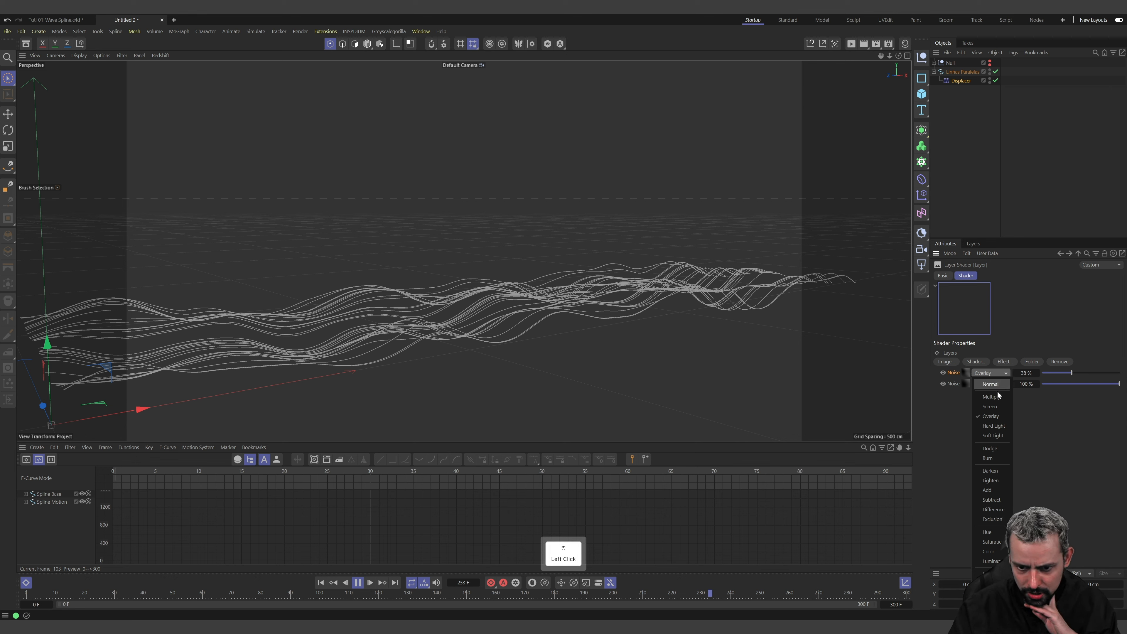
click(996, 493)
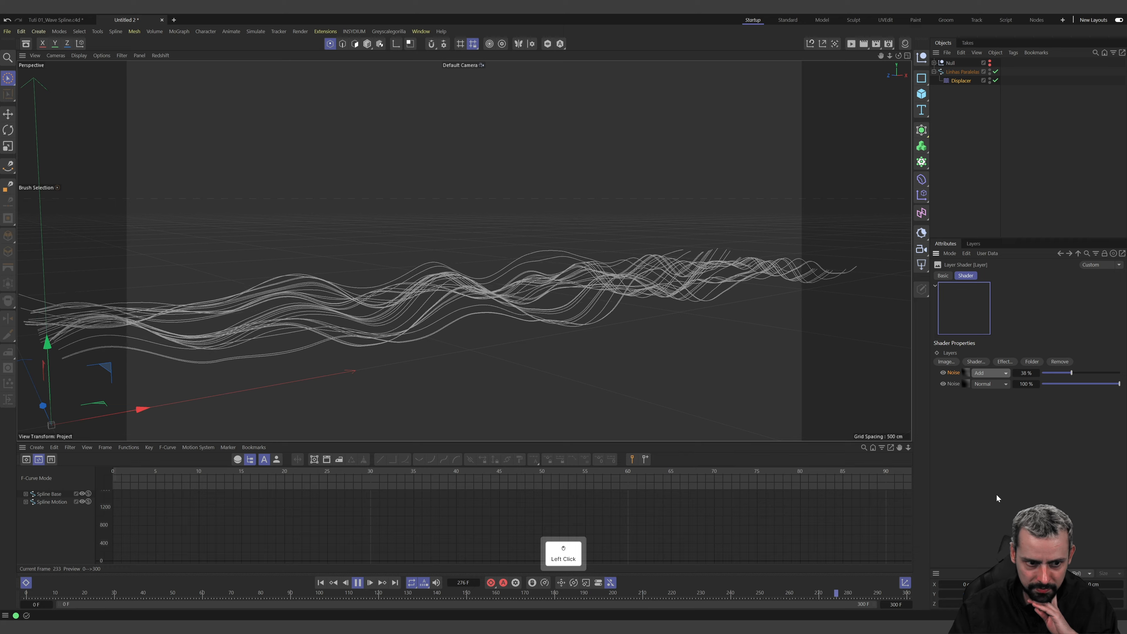
drag(1072, 373, 1053, 372)
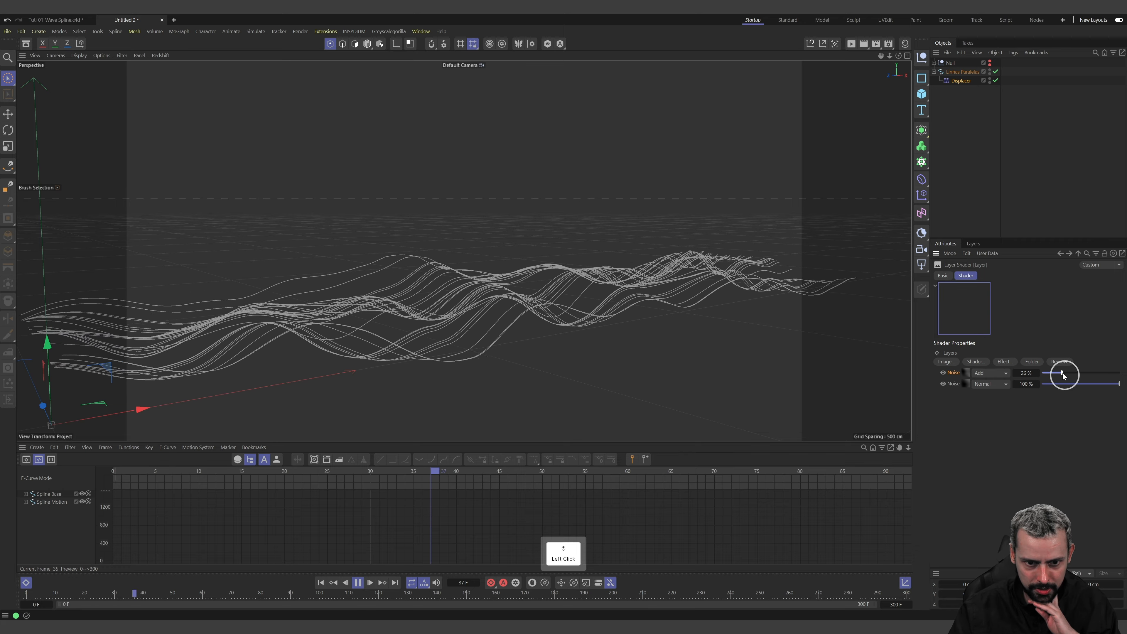
click(999, 373)
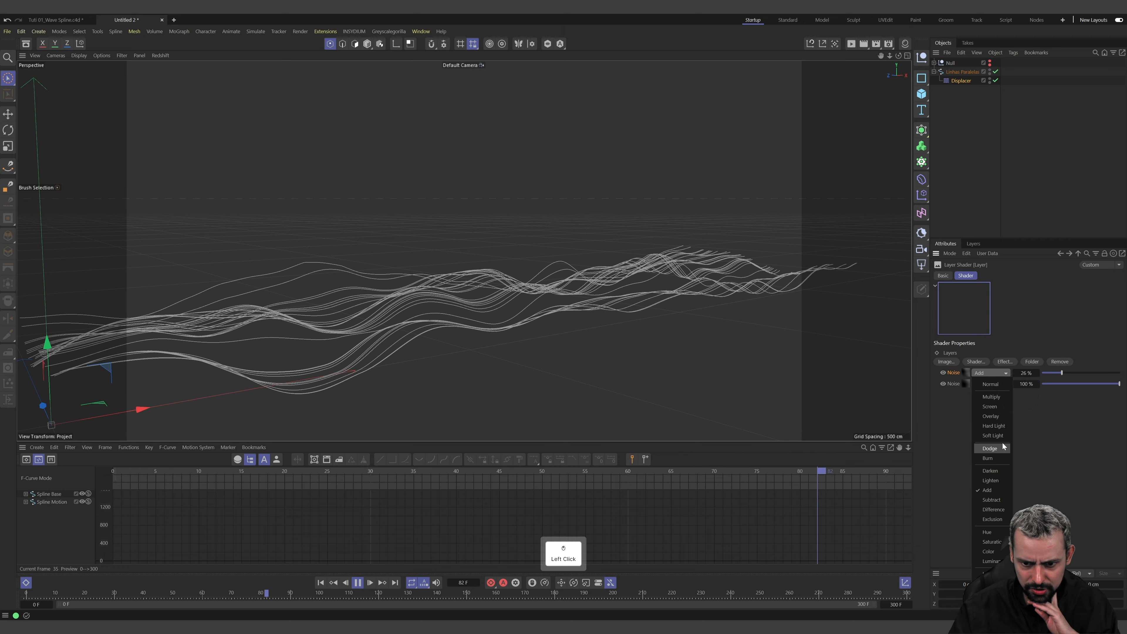
click(999, 416)
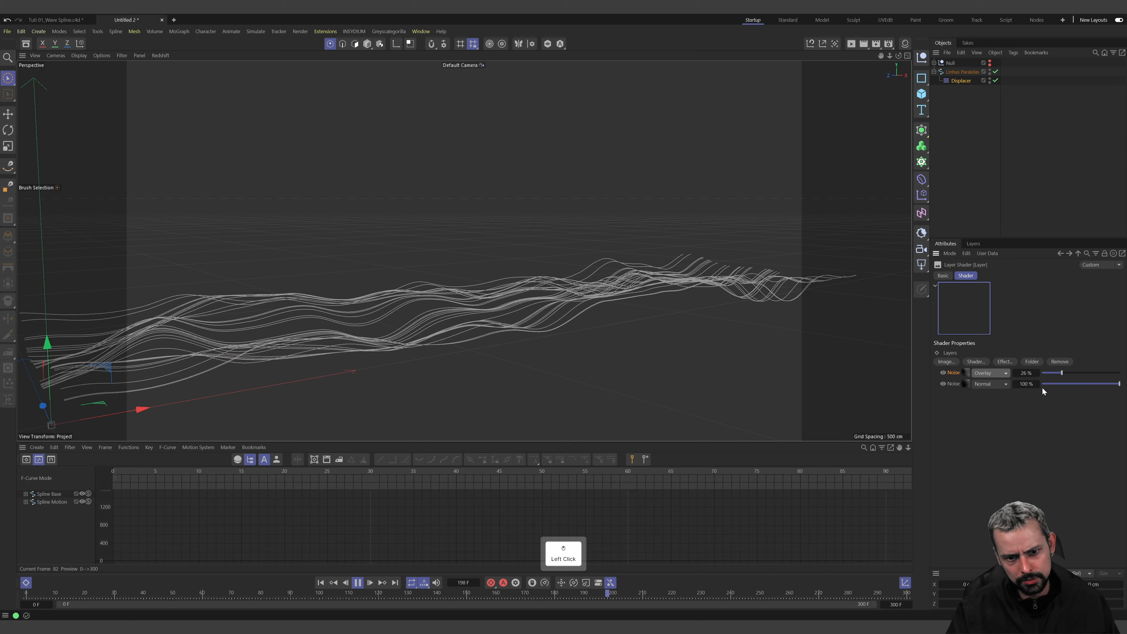
Copy the upper Overlay Noise shader and paste it as a third layer in the Layer shader
alt+drag(759, 310, 678, 298)
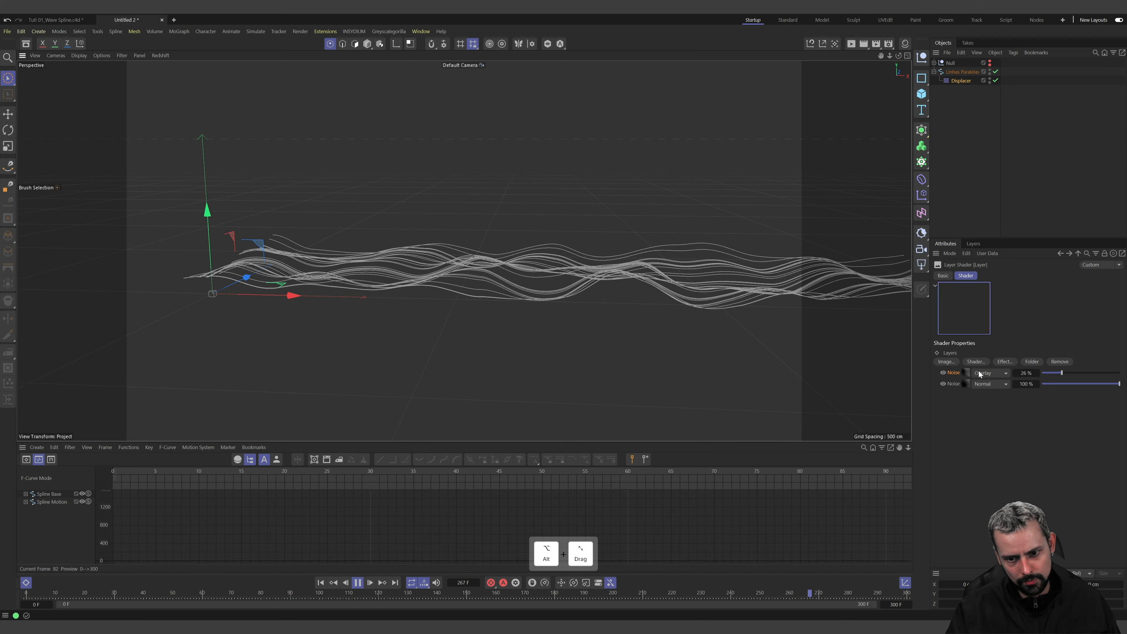
right_click(956, 373)
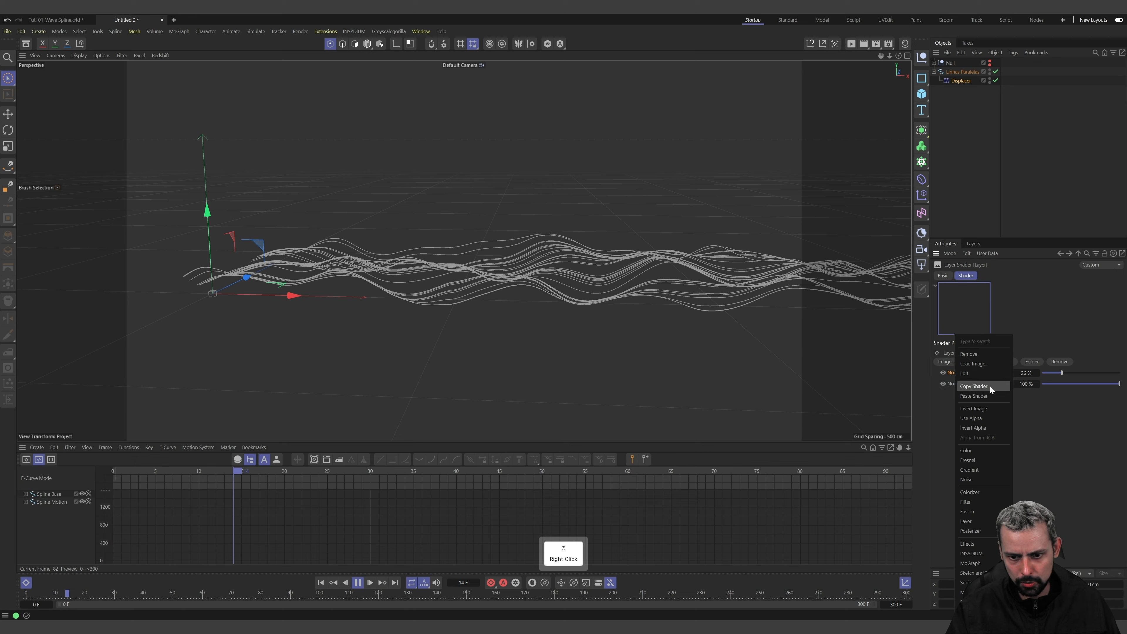
click(987, 387)
right_click(954, 373)
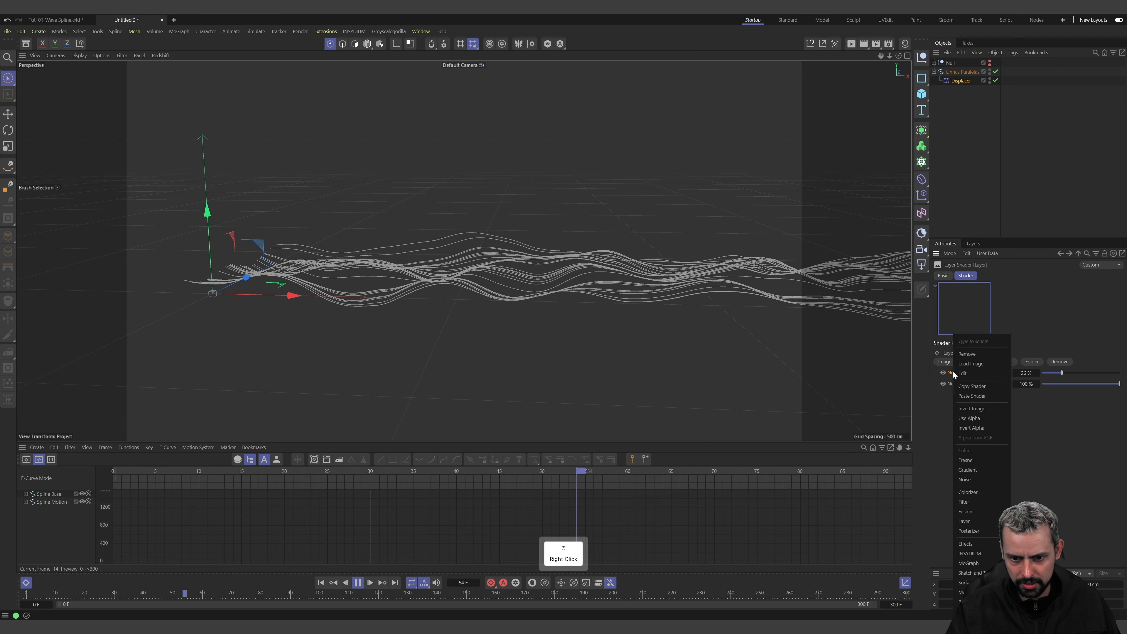
click(970, 396)
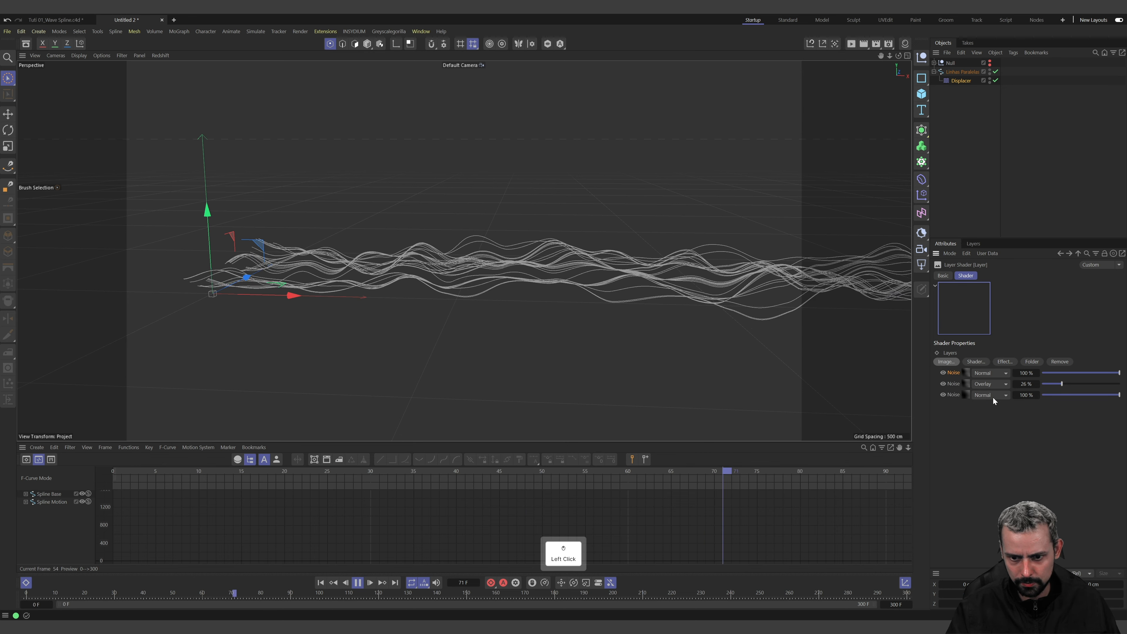
Set the new top Noise layer's blend mode to Overlay and raise the middle Noise layer's opacity to 45%
click(1006, 374)
click(991, 416)
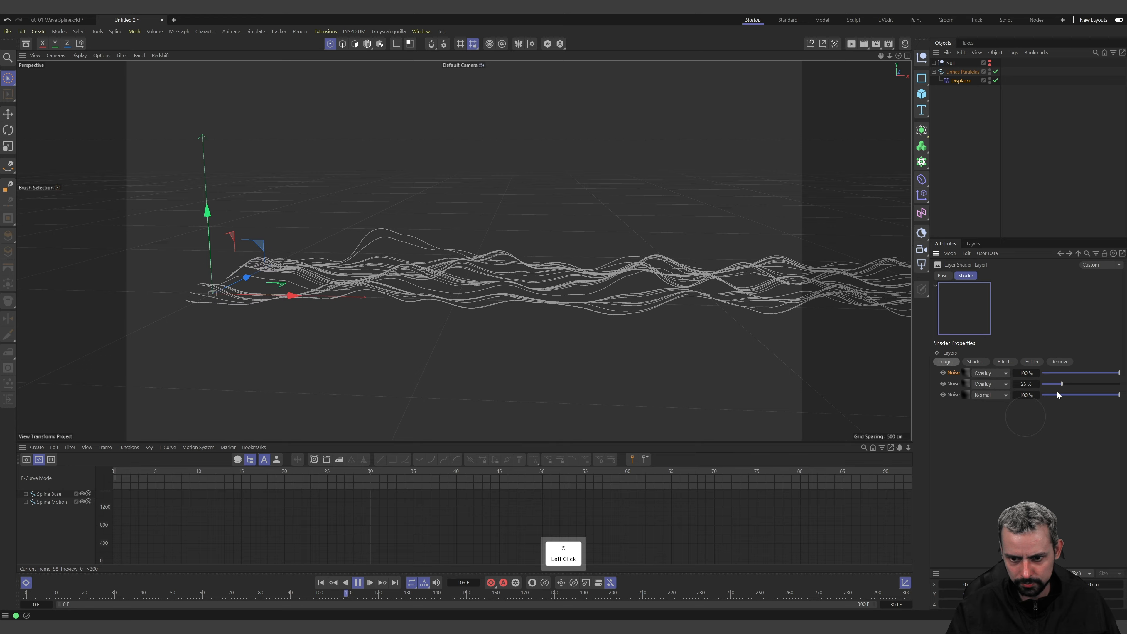
drag(1062, 384, 1077, 384)
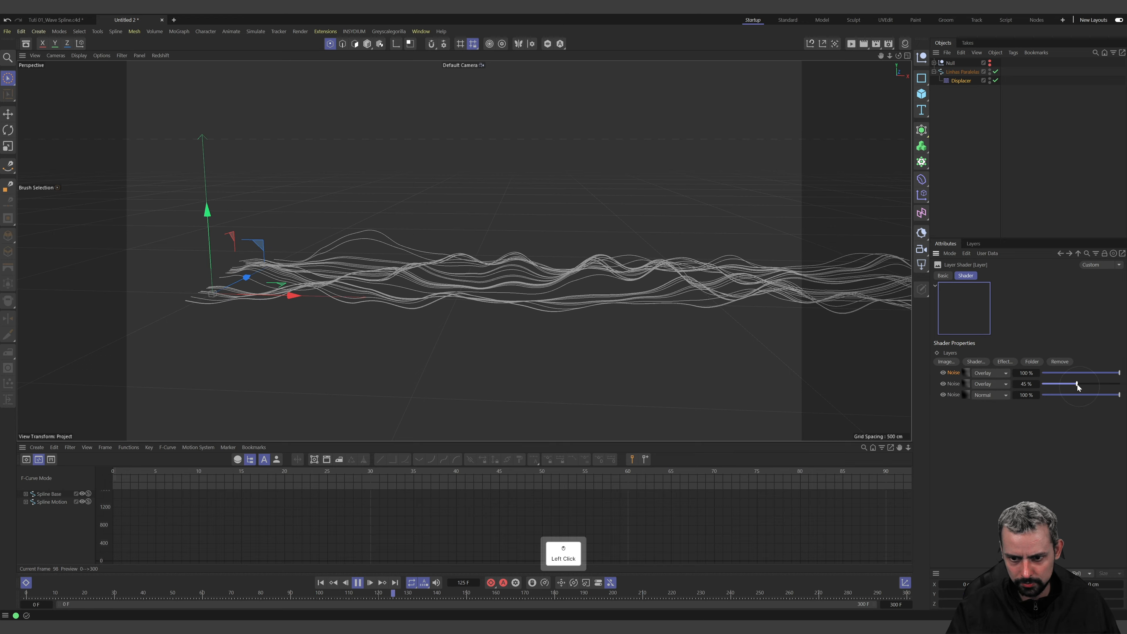
Open the top Noise layer's shader and set its global scale to 700% and animation speed to 0.5
click(965, 372)
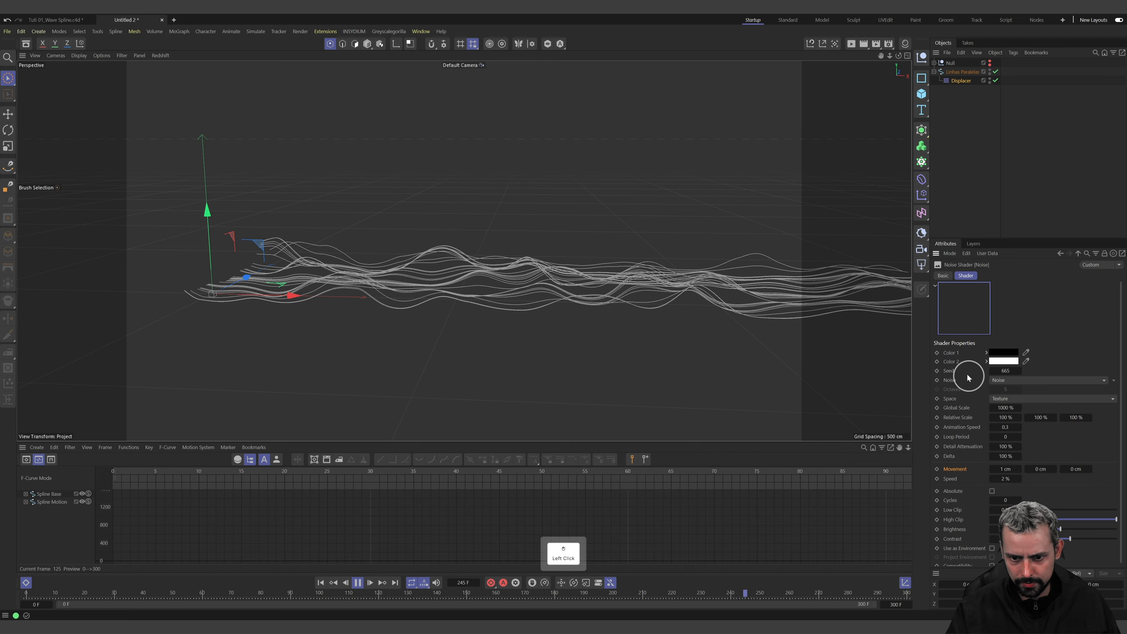
click(1005, 408)
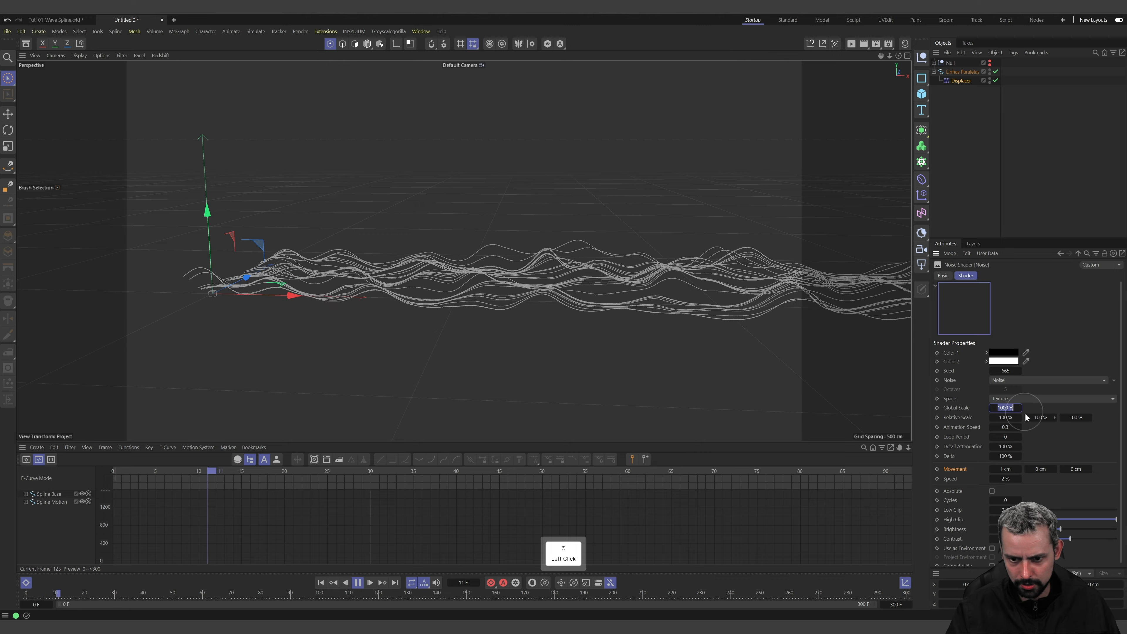
text(700)
key(Return)
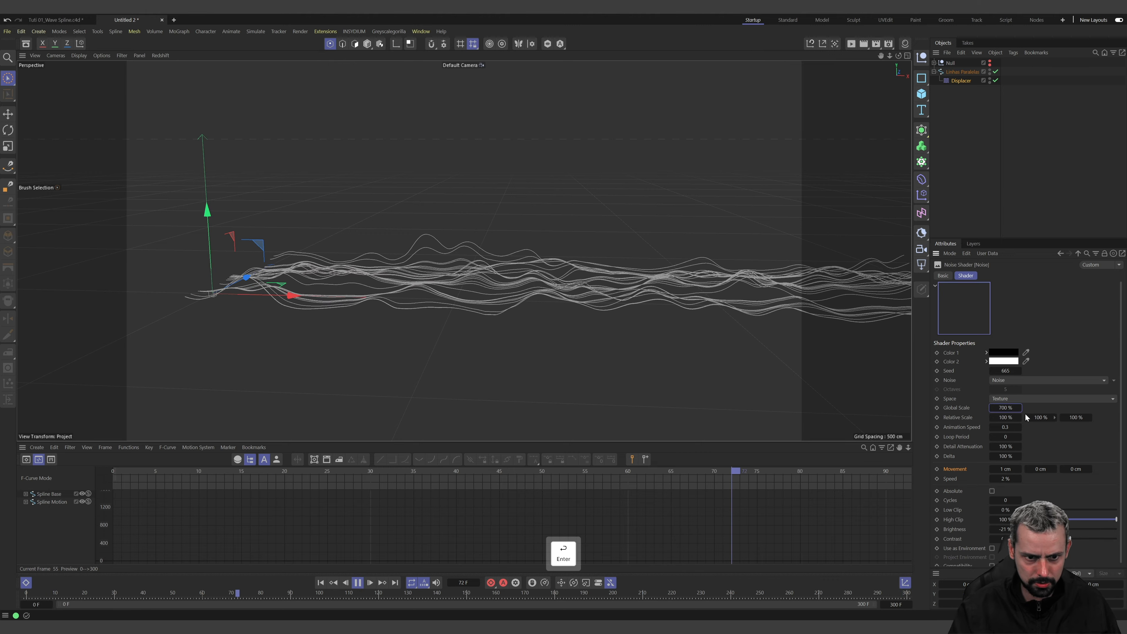
click(1006, 427)
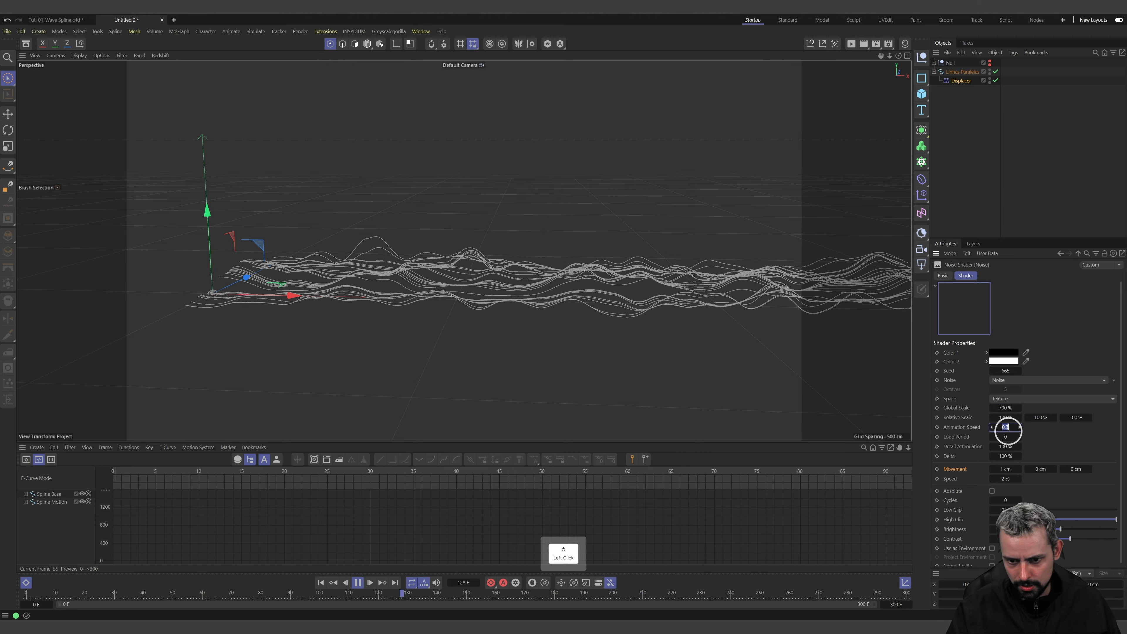
text(0.5)
key(Return)
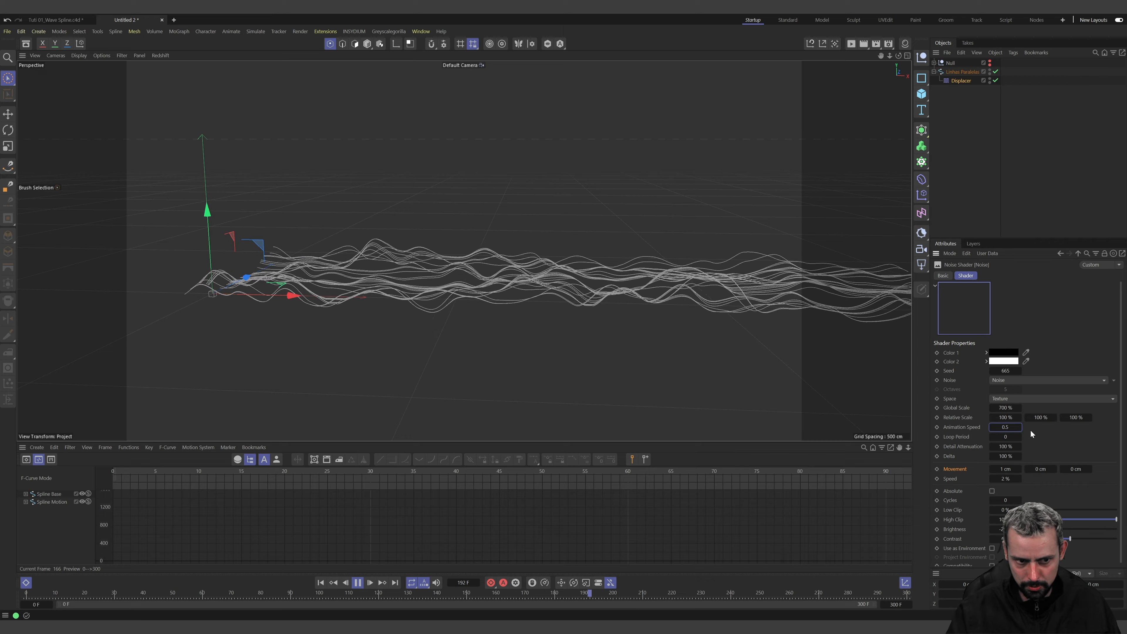
Try a movement speed of 4% on the top Noise shader and check the wave animation
click(1035, 484)
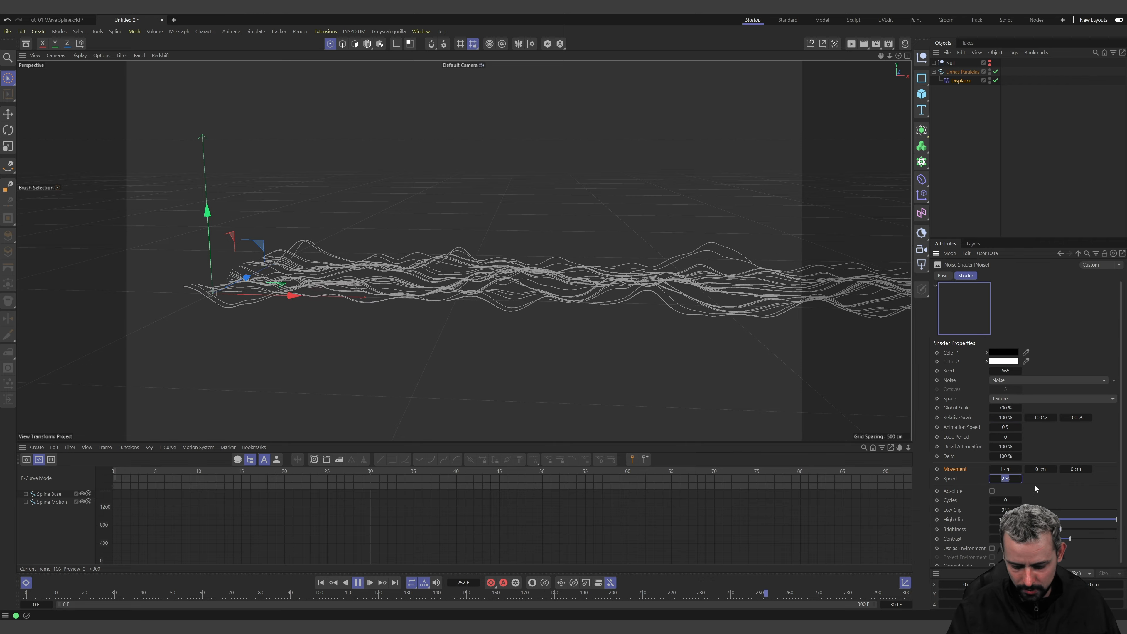
text(4)
key(Return)
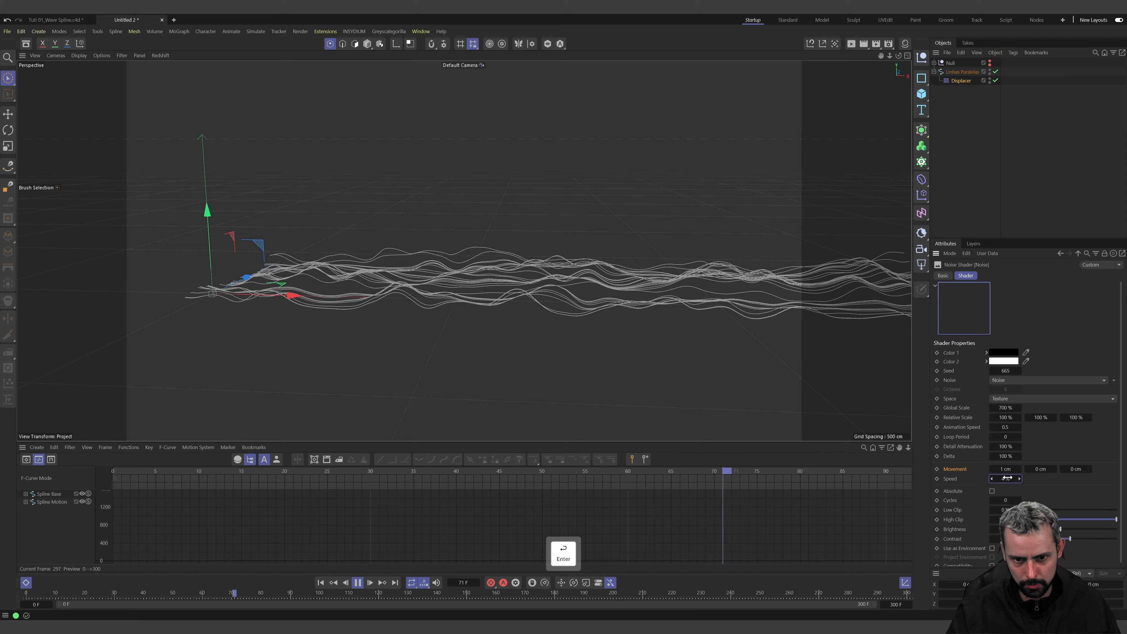
key(alt)
alt+drag(707, 320, 734, 317)
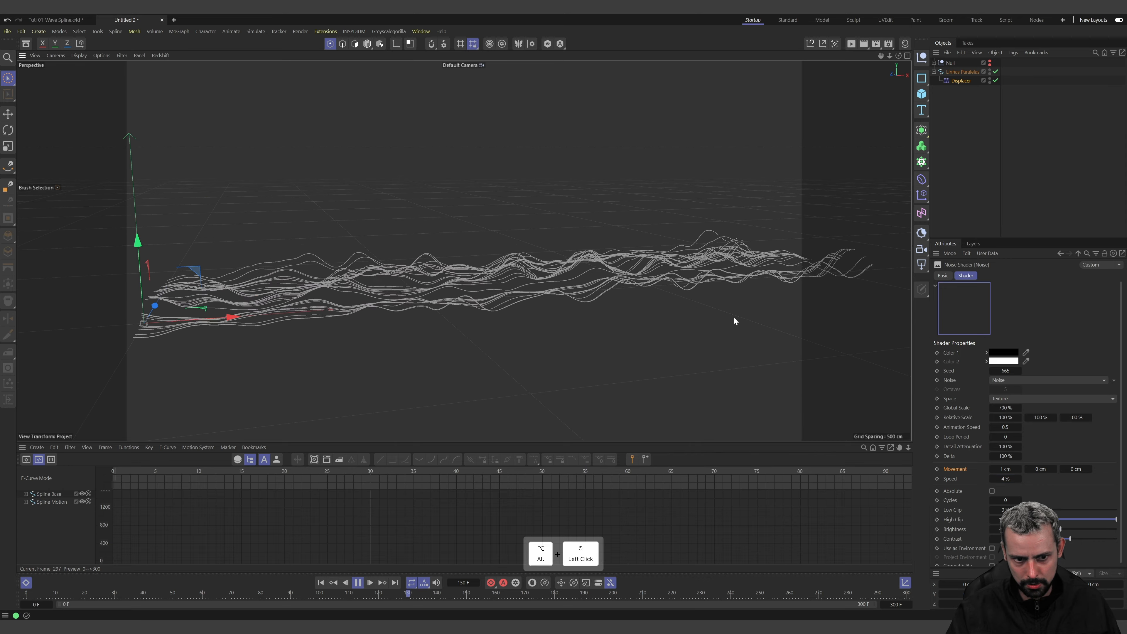
alt+right_drag(580, 253, 689, 285)
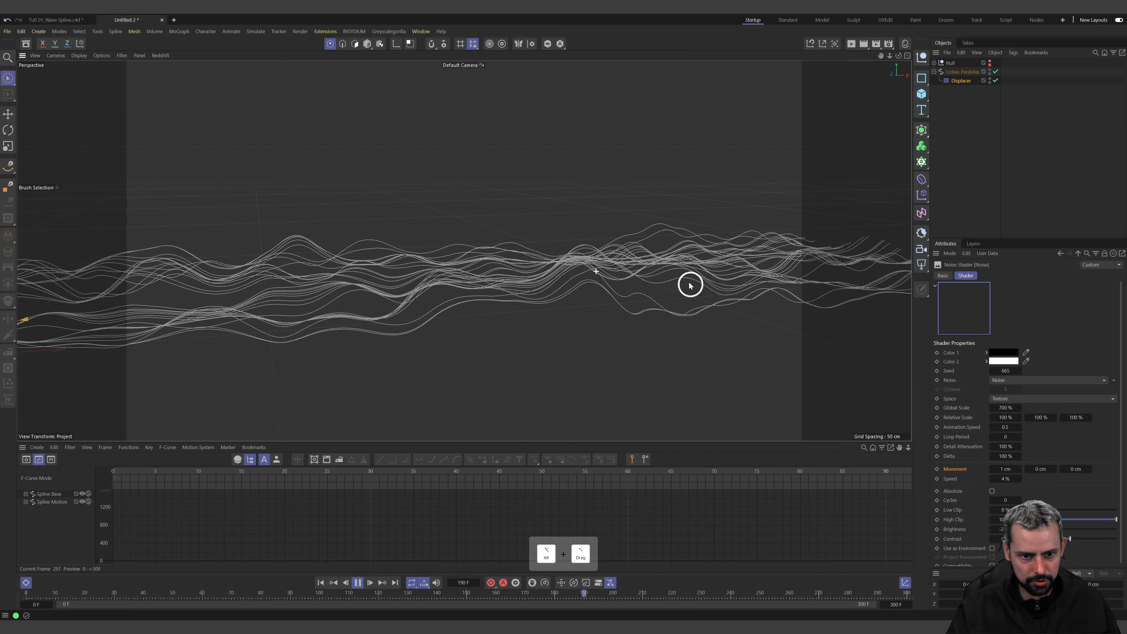
Set the top Noise shader's movement speed to 3% and check the animated waves from several angles
click(1005, 479)
text(3)
key(Return)
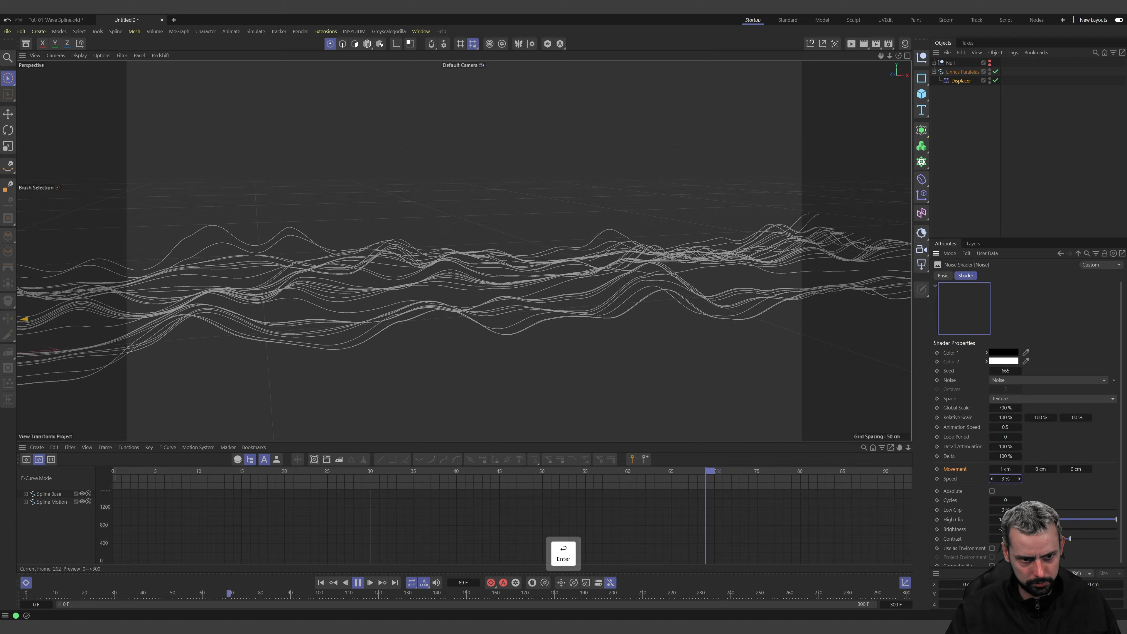
alt+drag(541, 345, 612, 305)
alt+drag(611, 307, 540, 298)
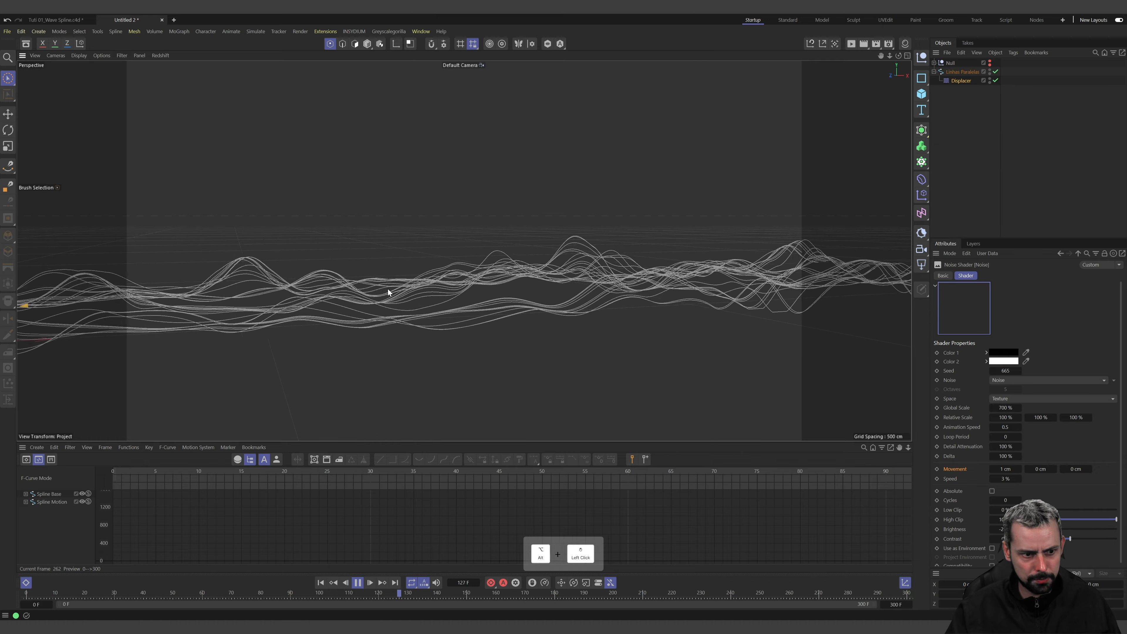
alt+drag(574, 294, 494, 310)
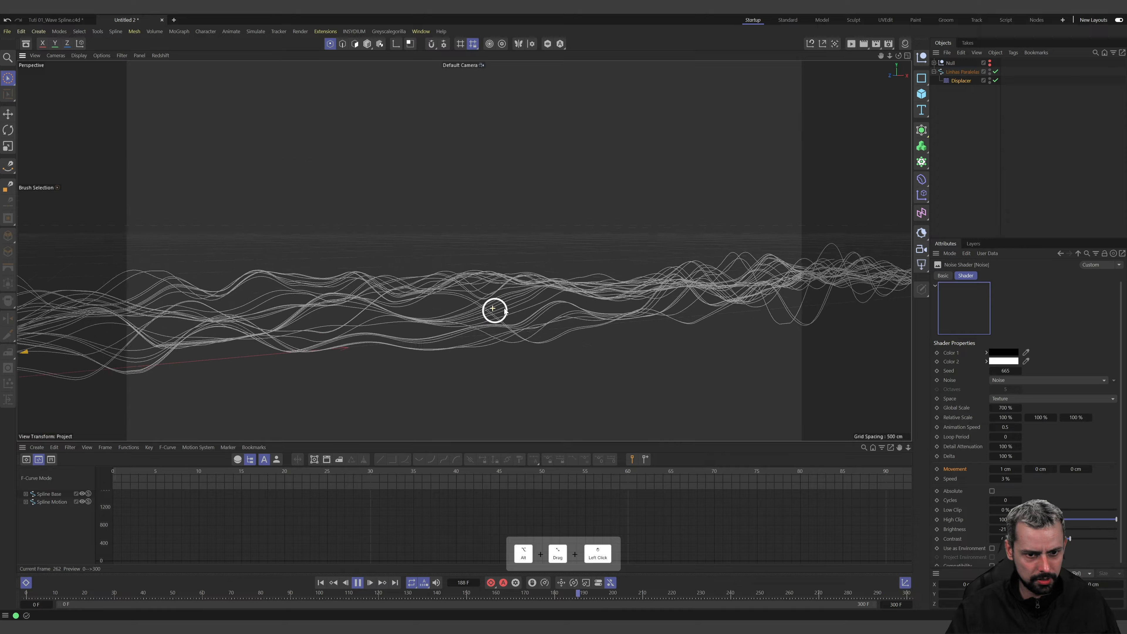
Stop the animation playback and add a Redshift dome light to the scene
click(1035, 168)
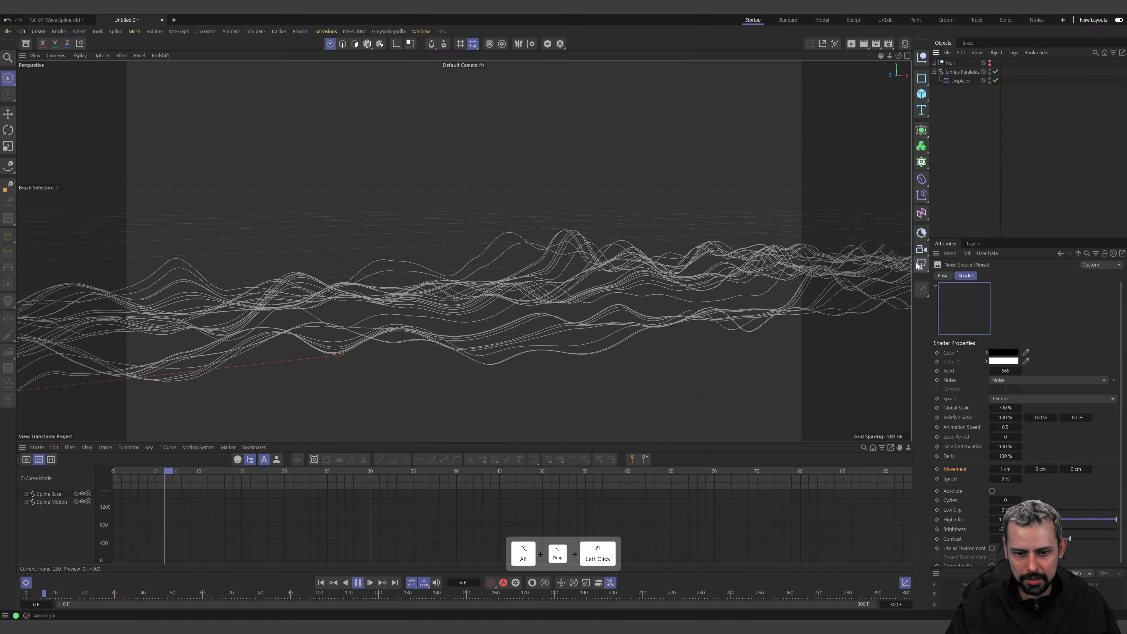
key(F8)
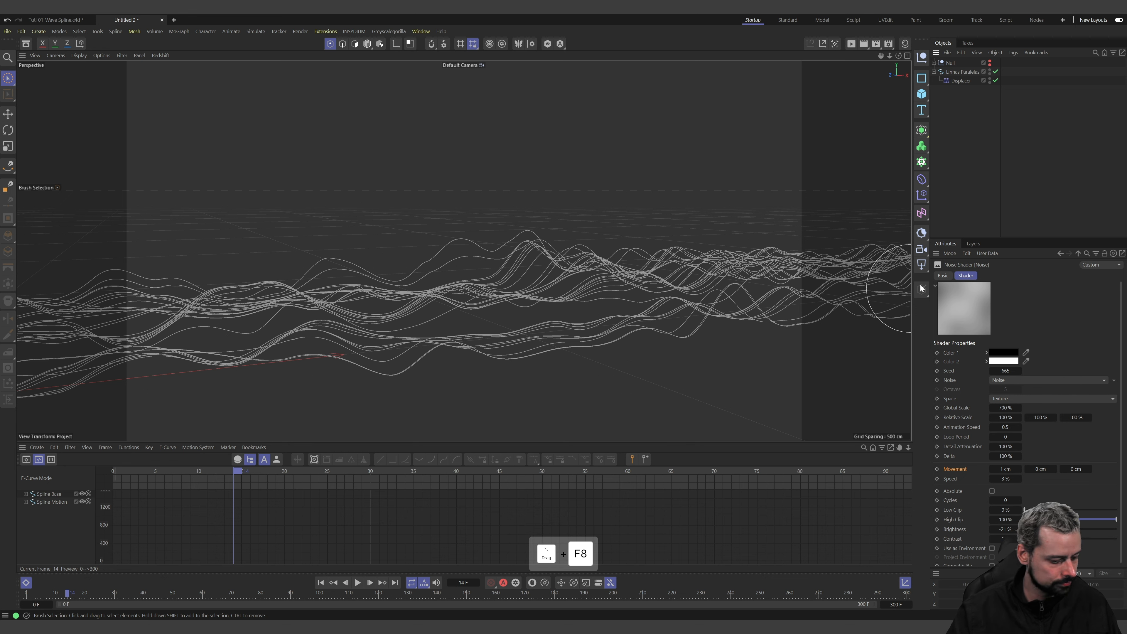
drag(922, 264, 965, 346)
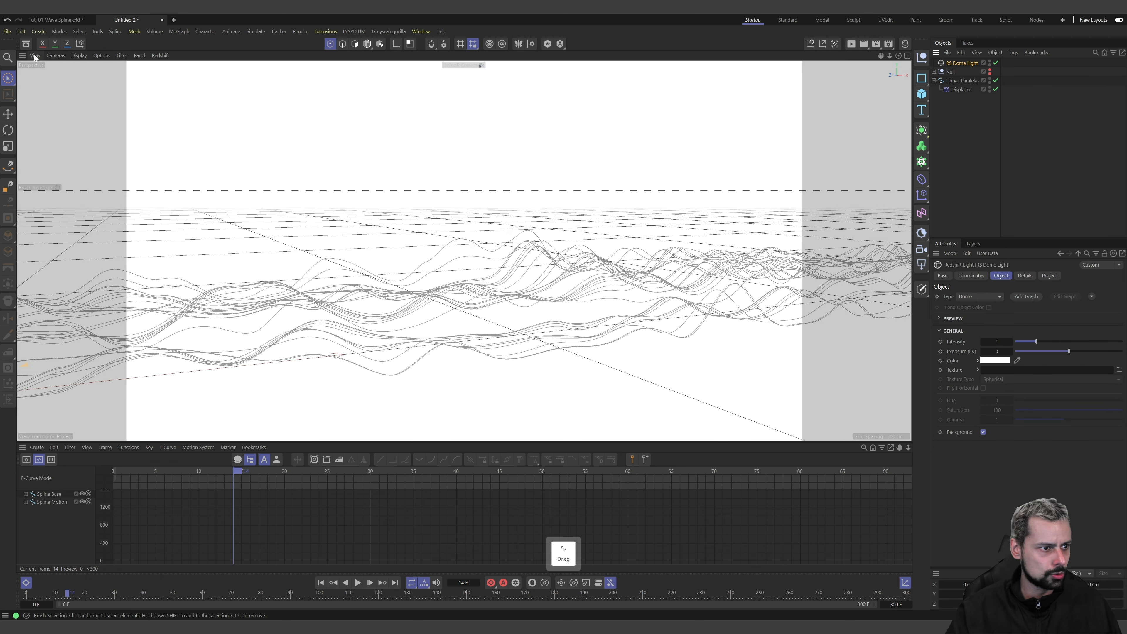
Open the Asset Browser and go to the Pro Studios category of the GSG HDRI library
click(26, 43)
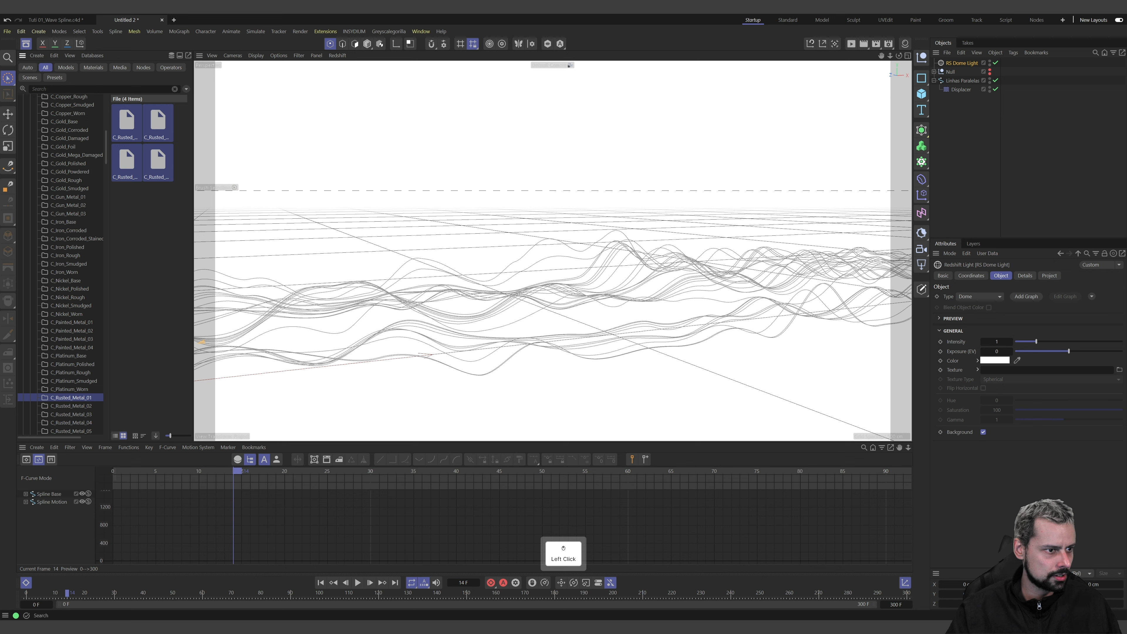
scroll(41, 110, up, 10)
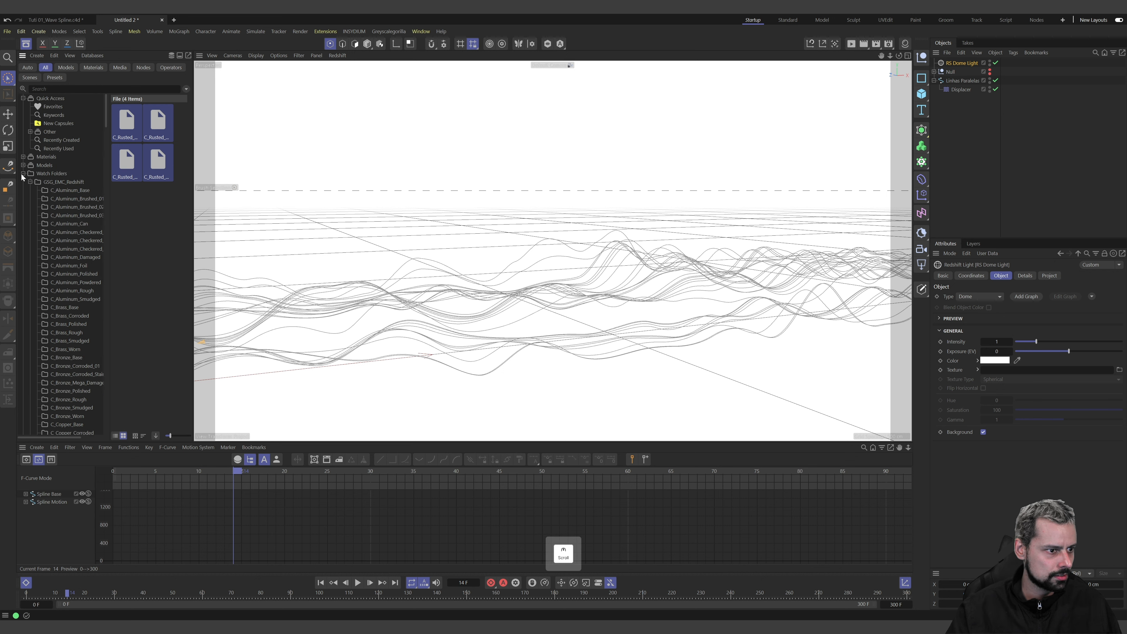
click(24, 174)
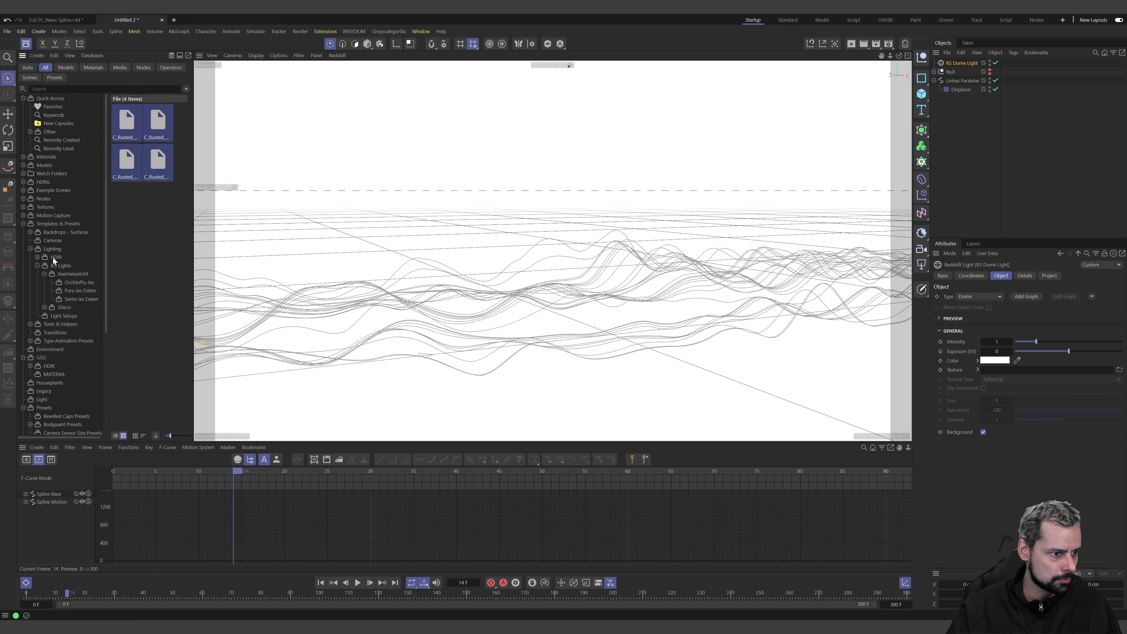
click(50, 367)
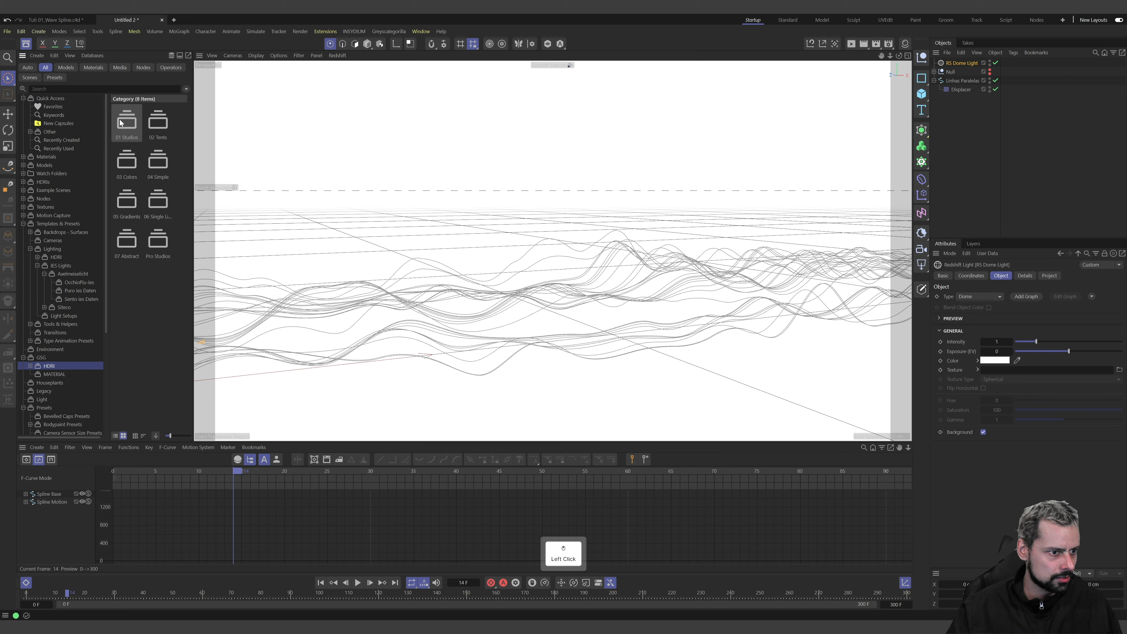
click(131, 123)
double_click(131, 123)
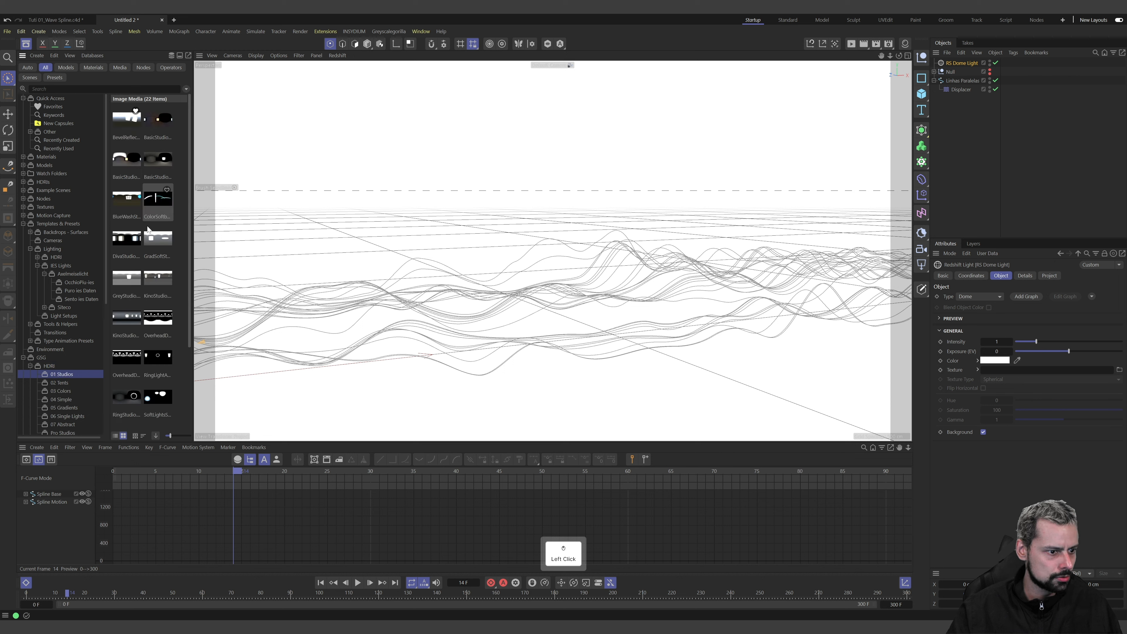
scroll(149, 235, down, 5)
scroll(149, 236, down, 1)
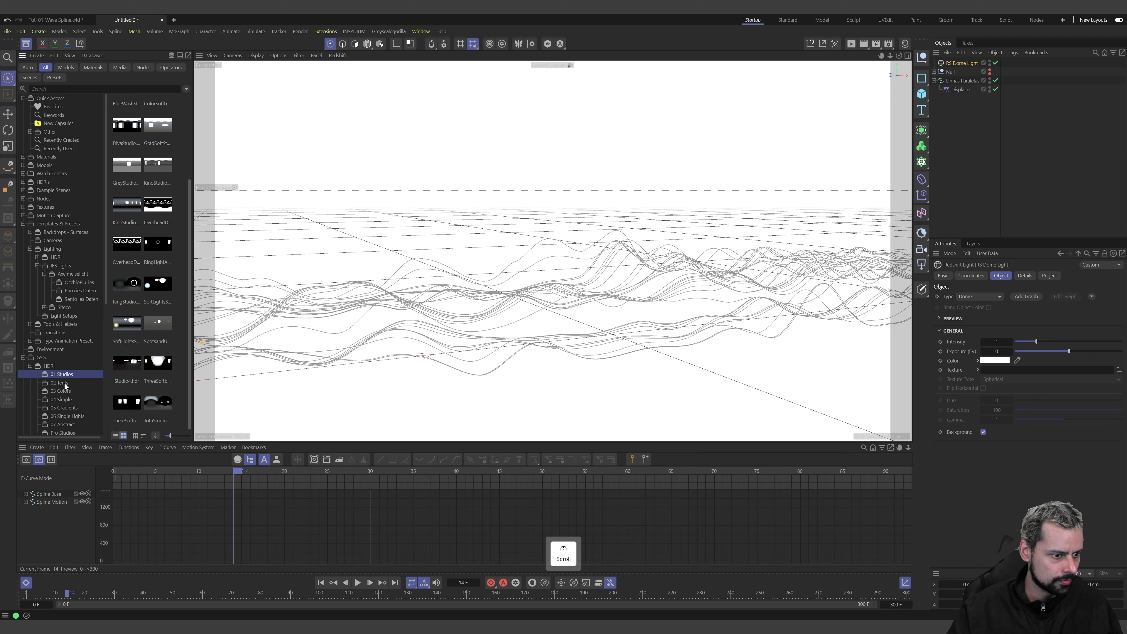
scroll(67, 395, down, 6)
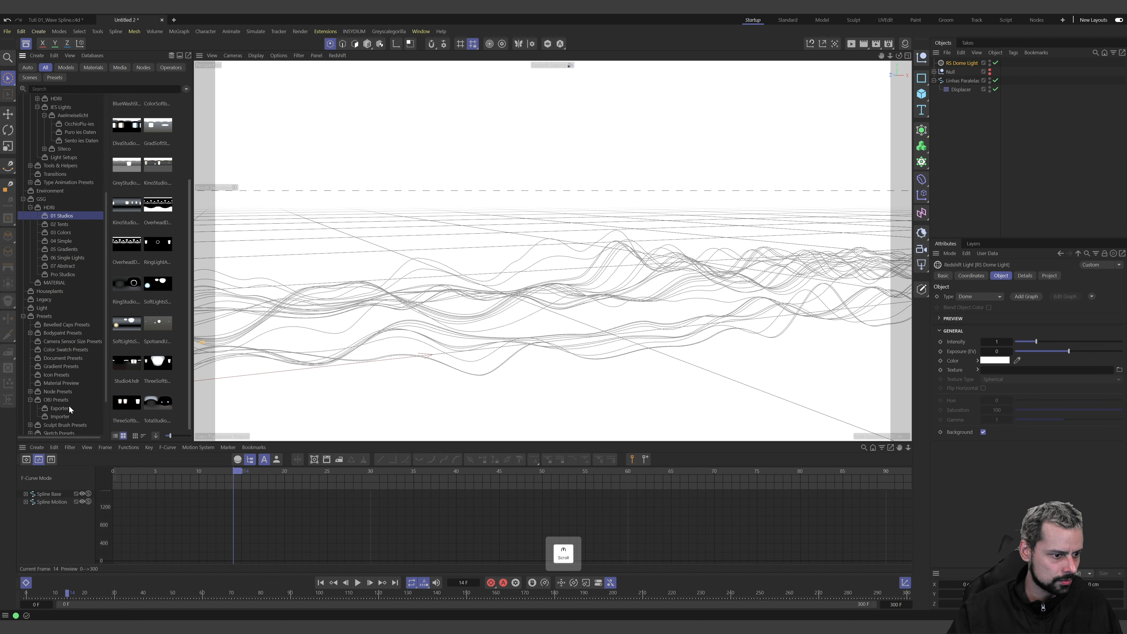
click(61, 275)
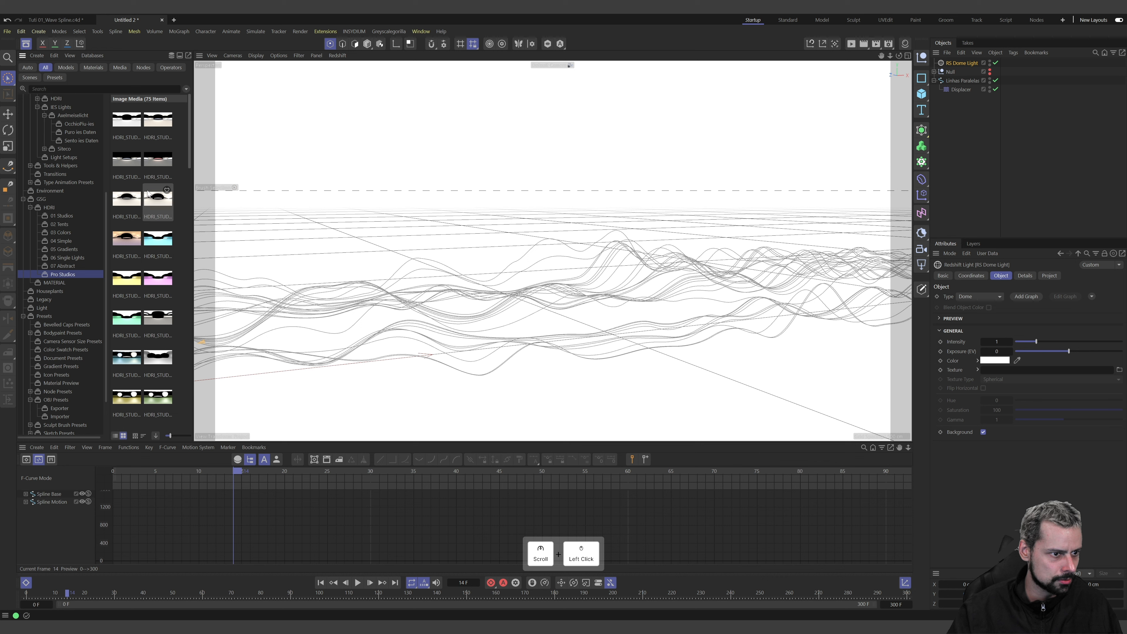
Load the HDRI_STUDIO_vol2_019 image from Pro Studios as the RS Dome Light's texture
scroll(139, 171, down, 5)
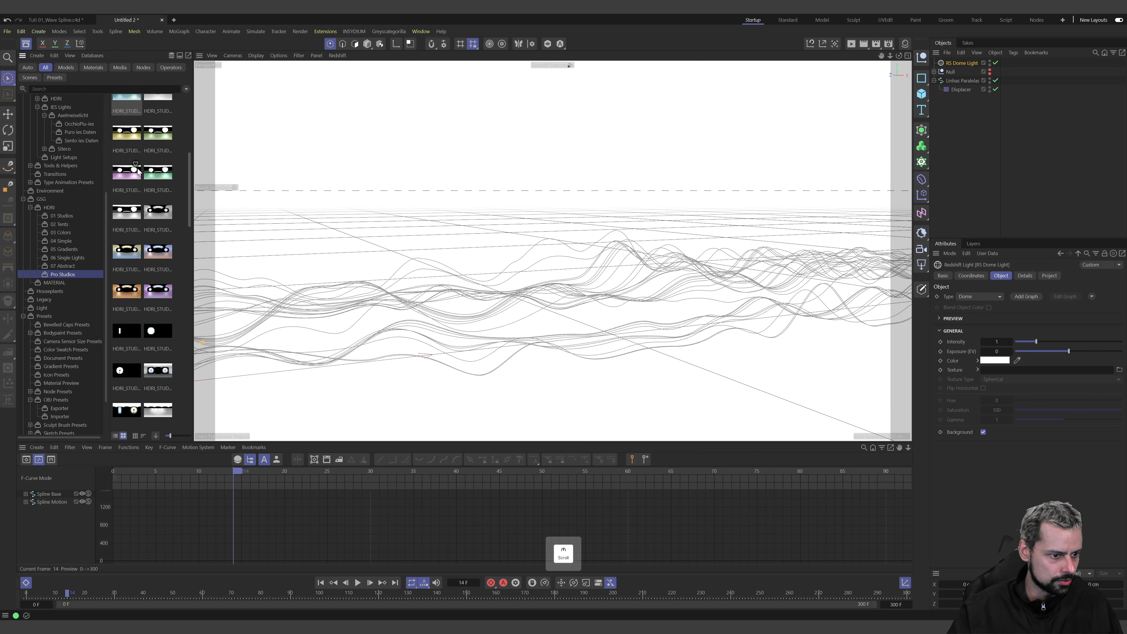
click(126, 213)
drag(127, 213, 668, 309)
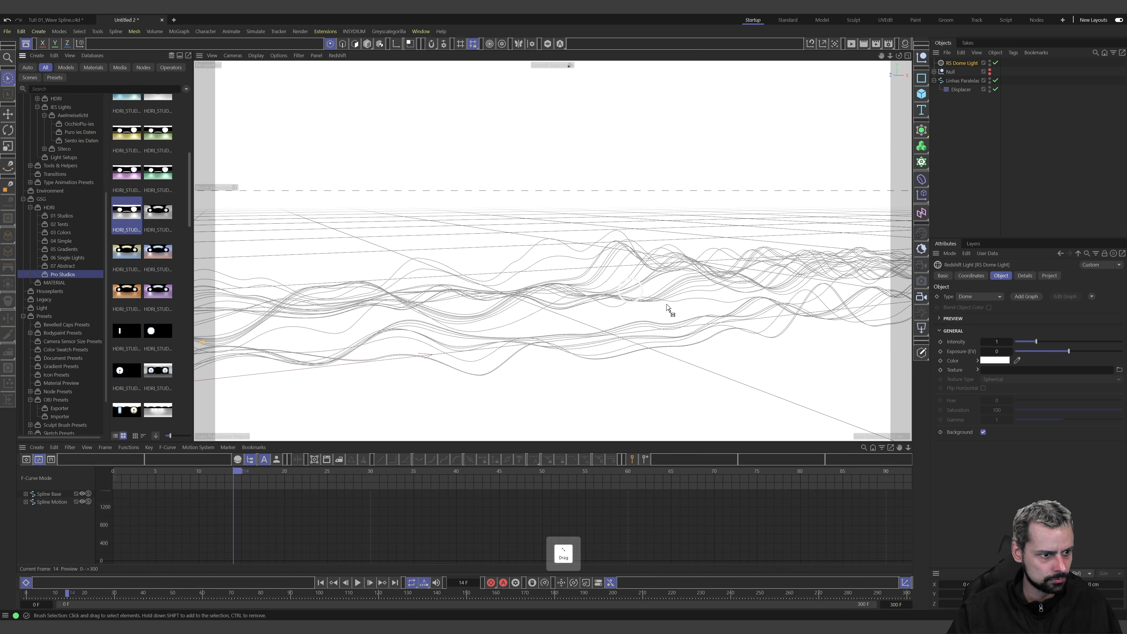
drag(1036, 370, 1035, 370)
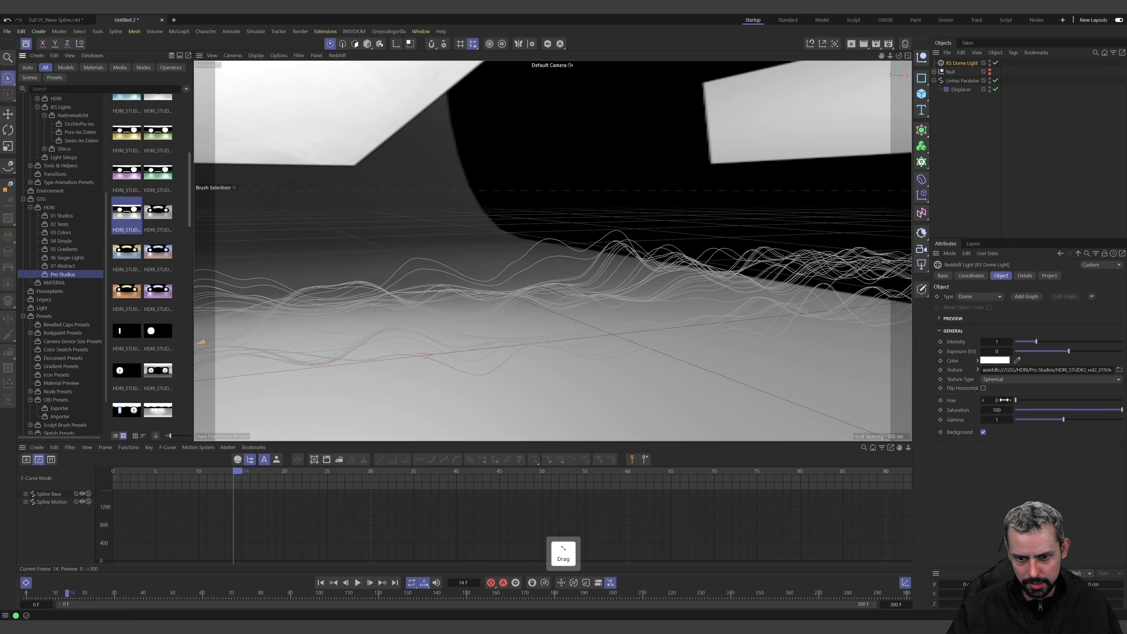
Disable the Background option of the RS Dome Light
click(956, 62)
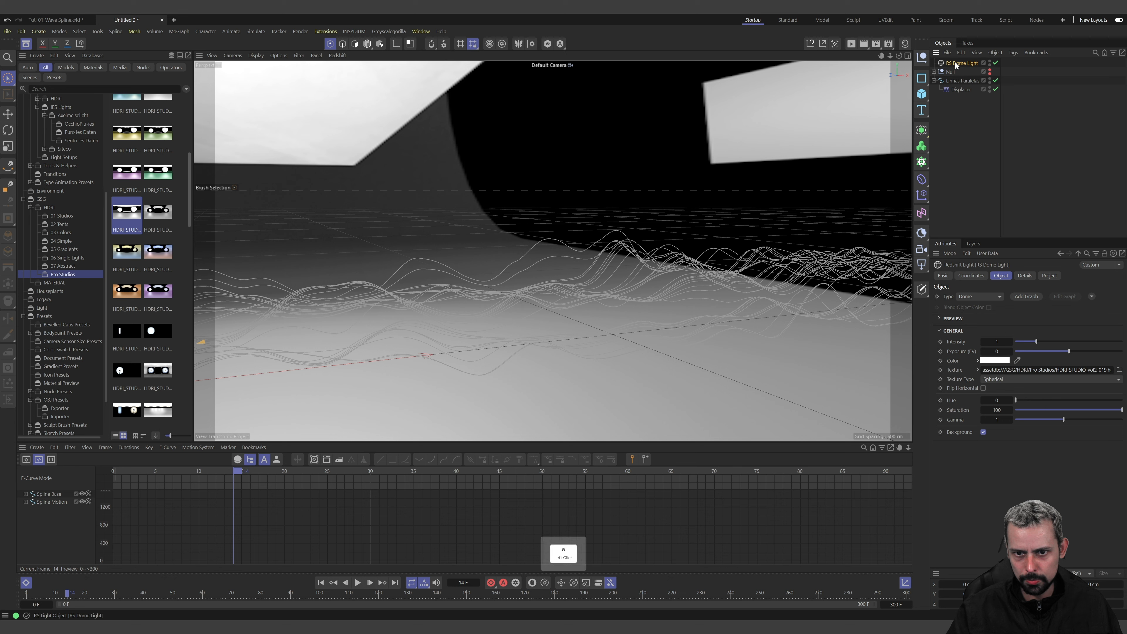
scroll(955, 354, down, 2)
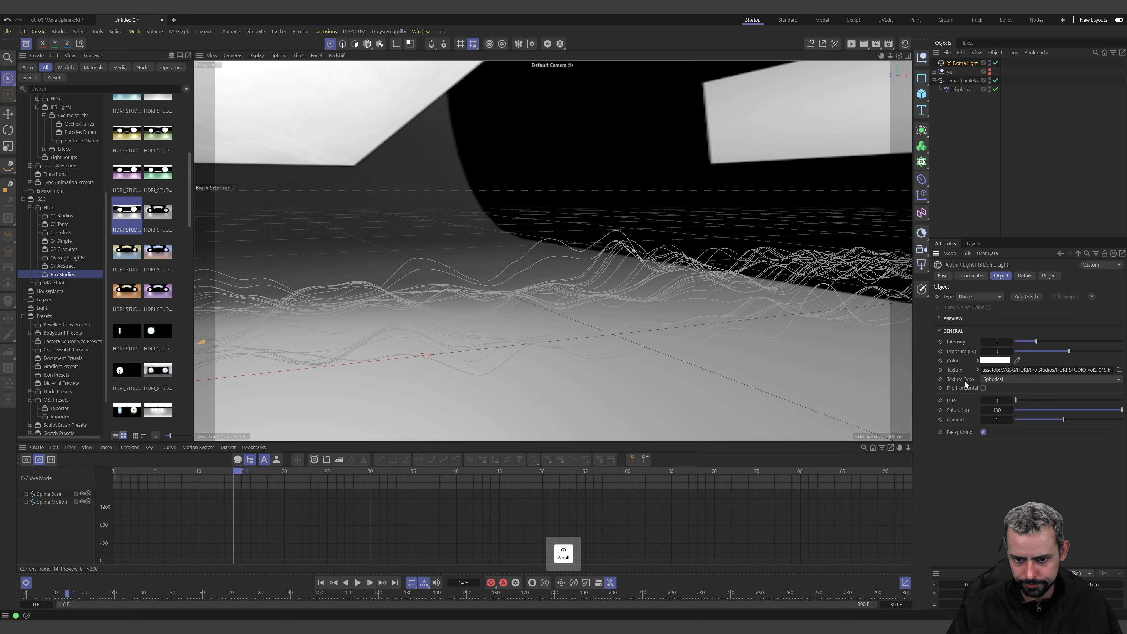
click(983, 432)
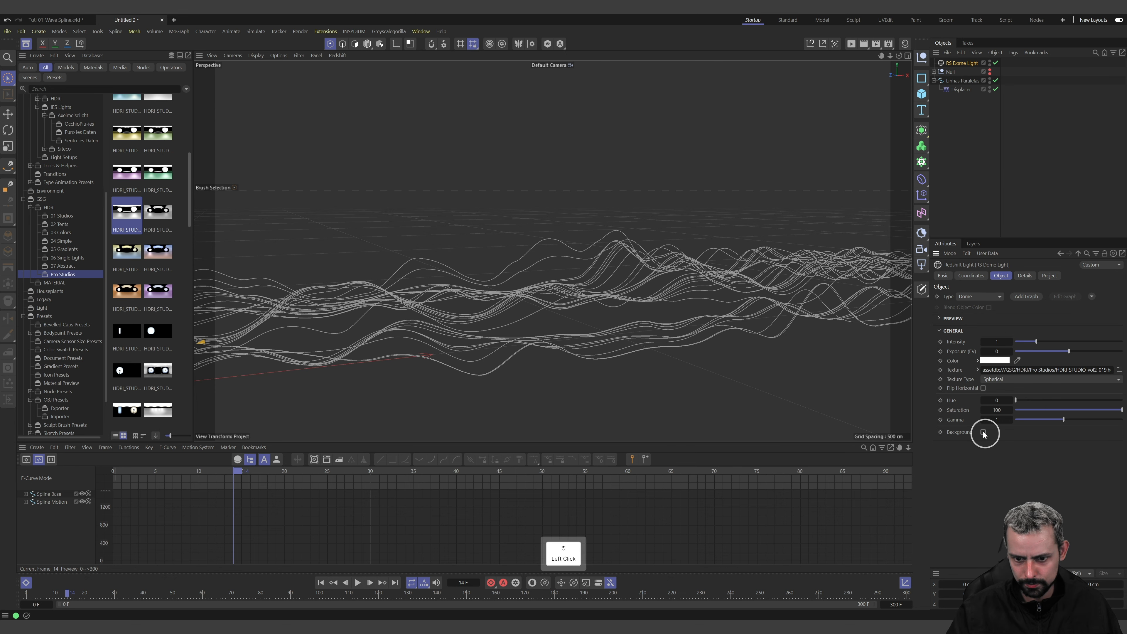
Close the Asset Browser and the timeline editor to enlarge the viewport
click(28, 42)
click(26, 581)
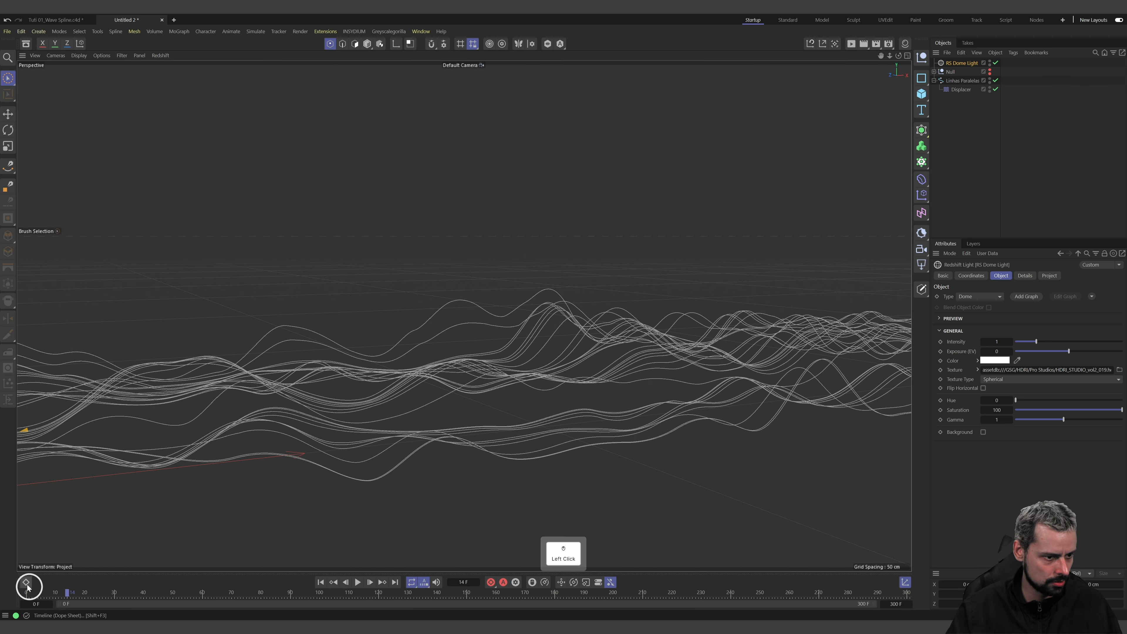
alt+drag(554, 402, 616, 350)
Open the Redshift RenderView, dock it between the object list and the attributes, and start the live render
click(850, 44)
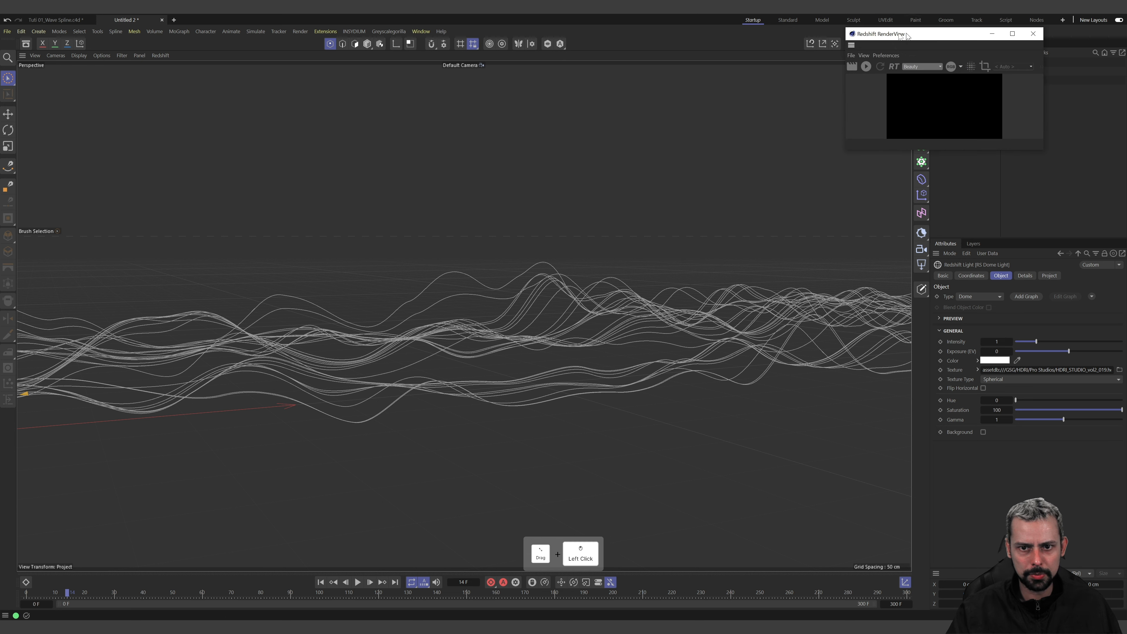
drag(913, 31, 705, 95)
drag(701, 133, 1016, 251)
click(951, 250)
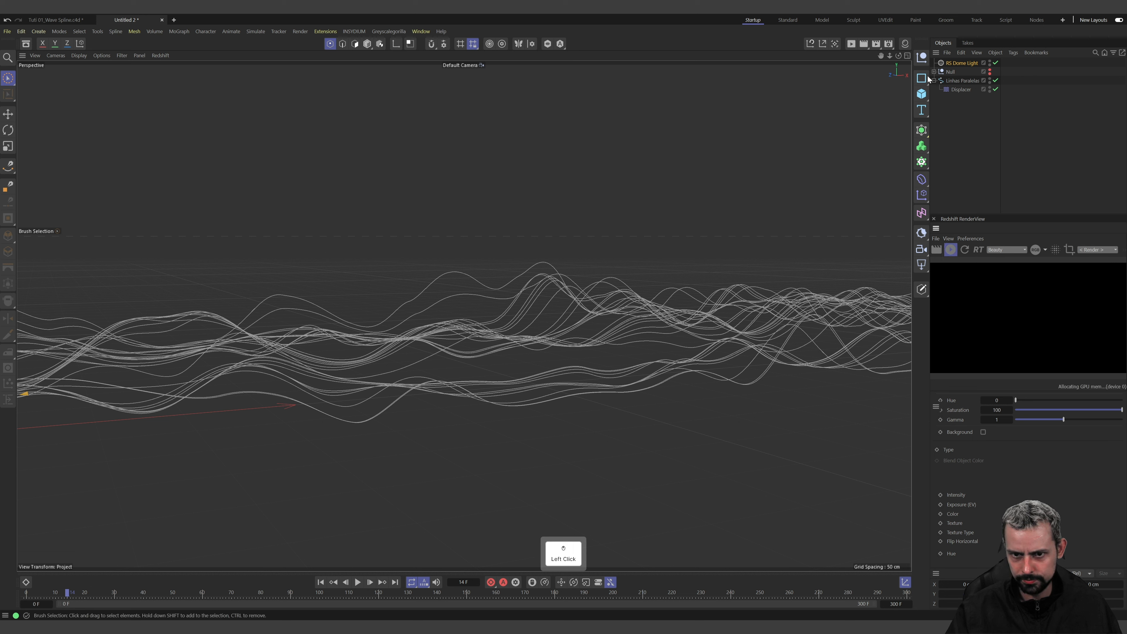
Add an RS Object render tag to the Linhas Paralelas spline and open the tag's Visibility settings
click(959, 84)
right_click(959, 83)
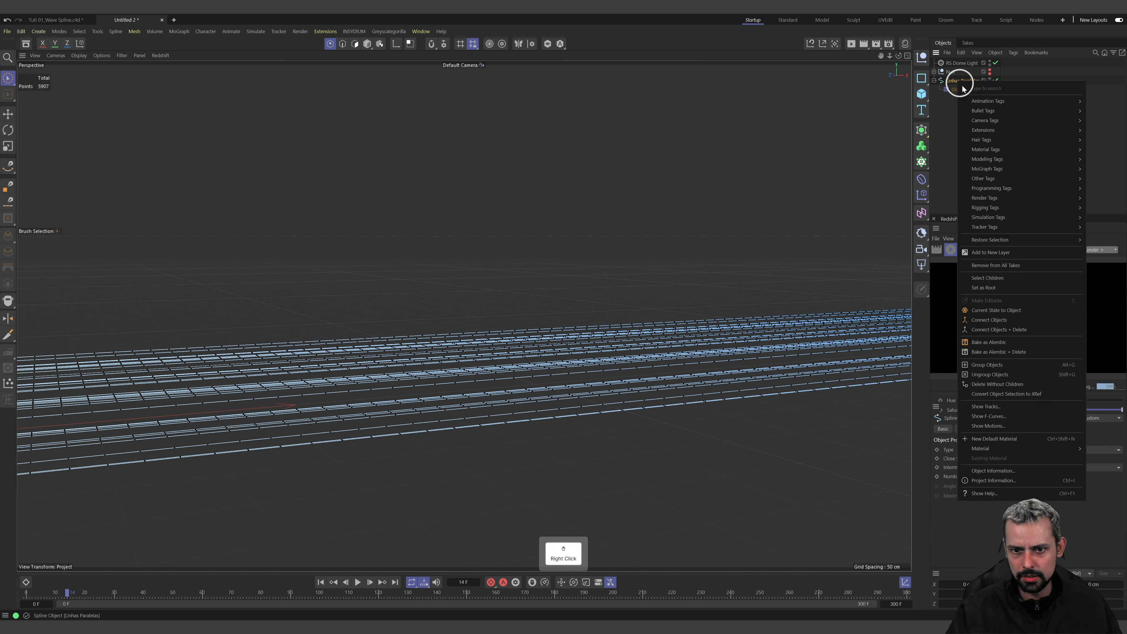
mouse_move(994, 208)
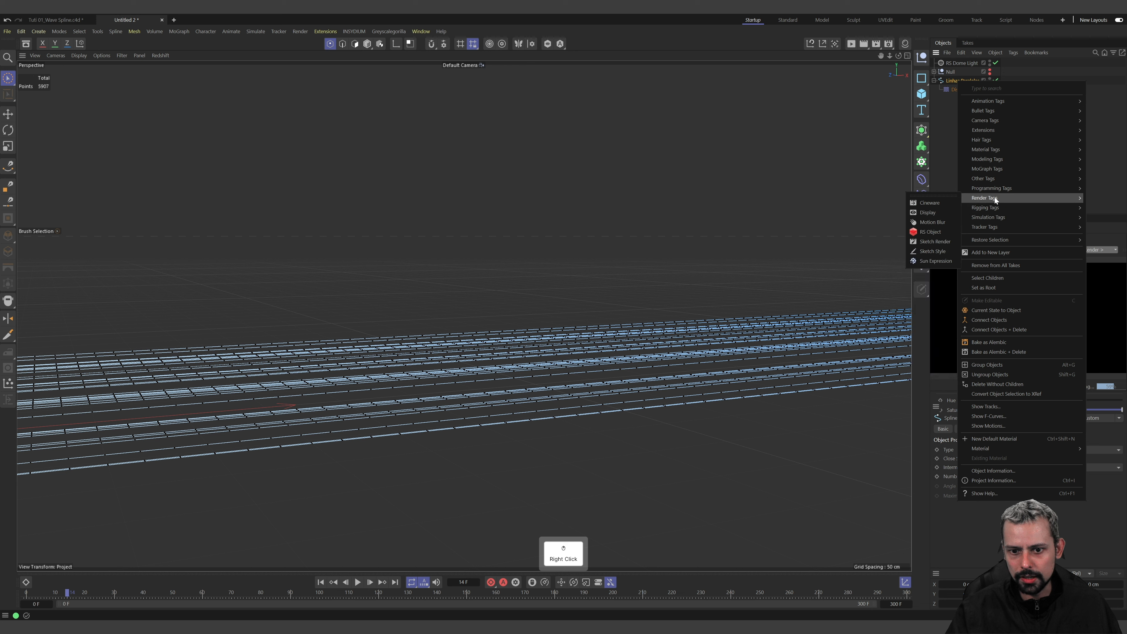
click(937, 232)
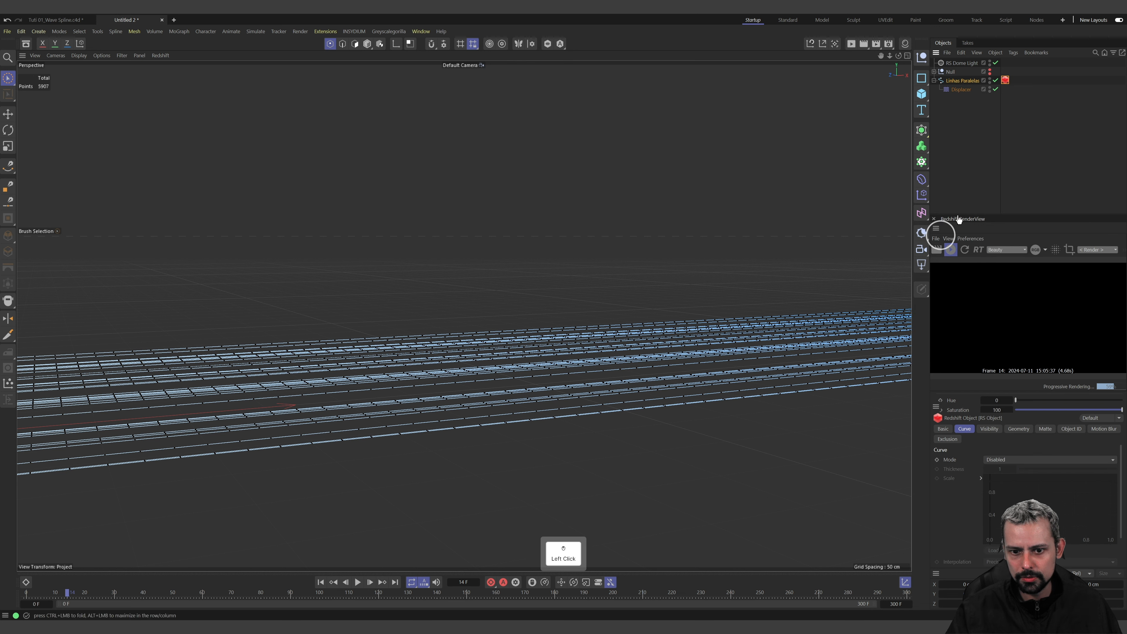
click(1006, 80)
click(990, 434)
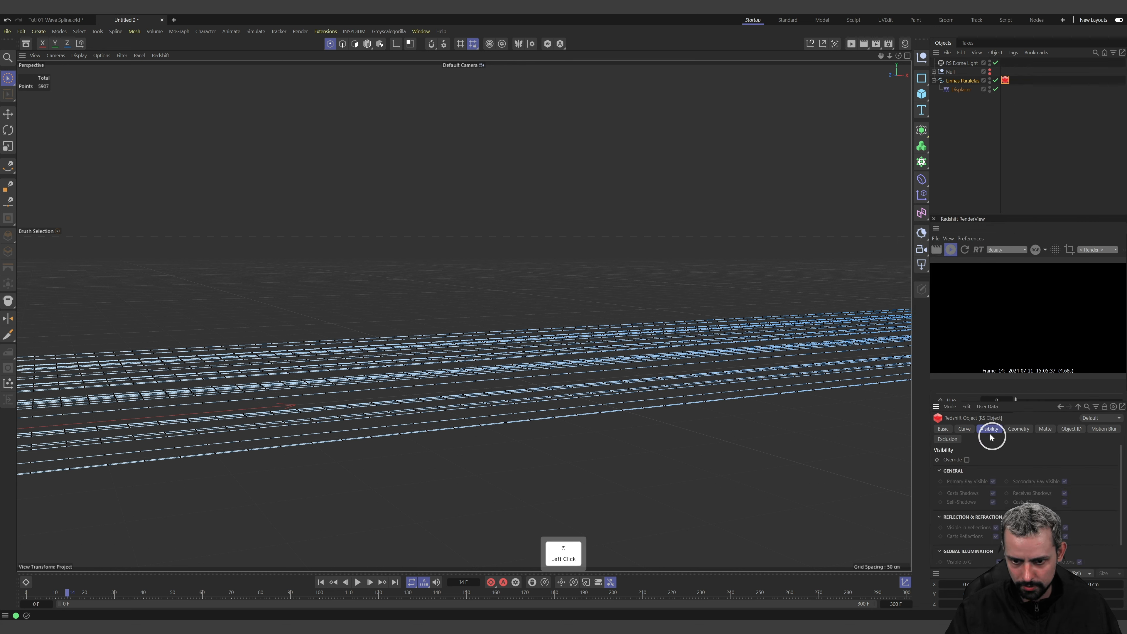
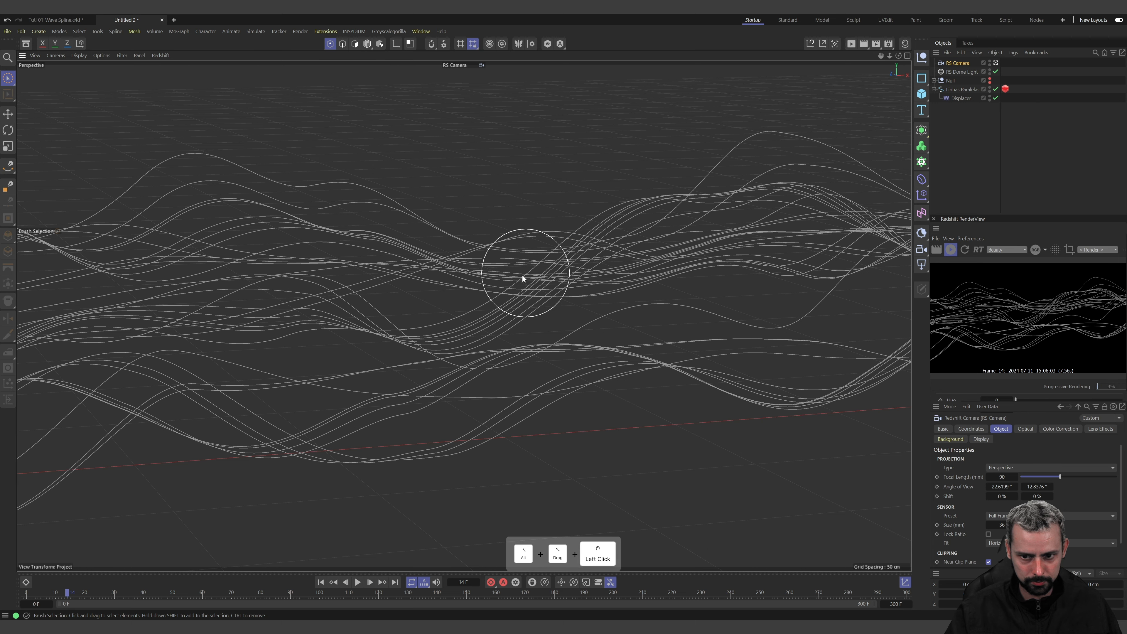
Refine the RS Camera's framing of the wave lines and return the viewport to the default camera
alt+drag(517, 278, 463, 315)
alt+right_drag(489, 290, 501, 290)
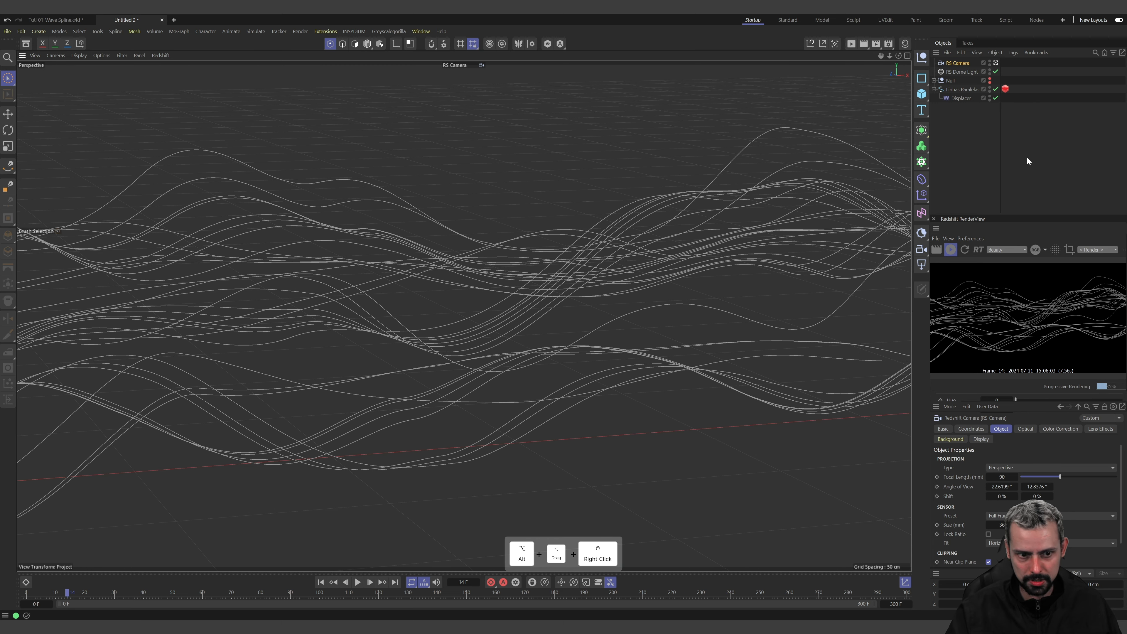
click(996, 64)
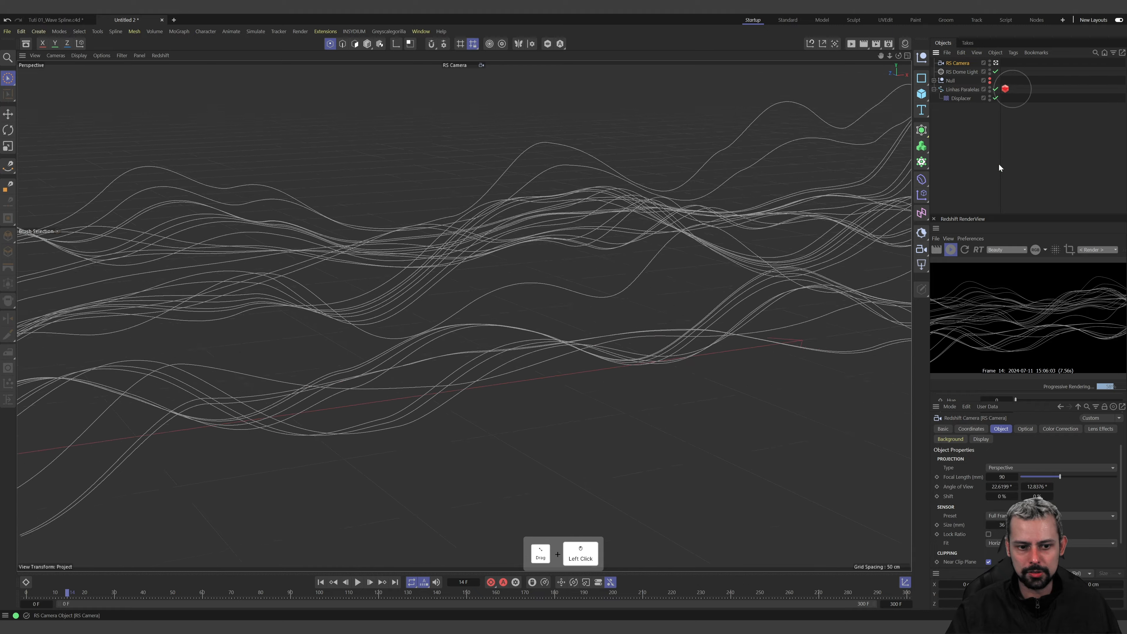
alt+drag(391, 307, 331, 313)
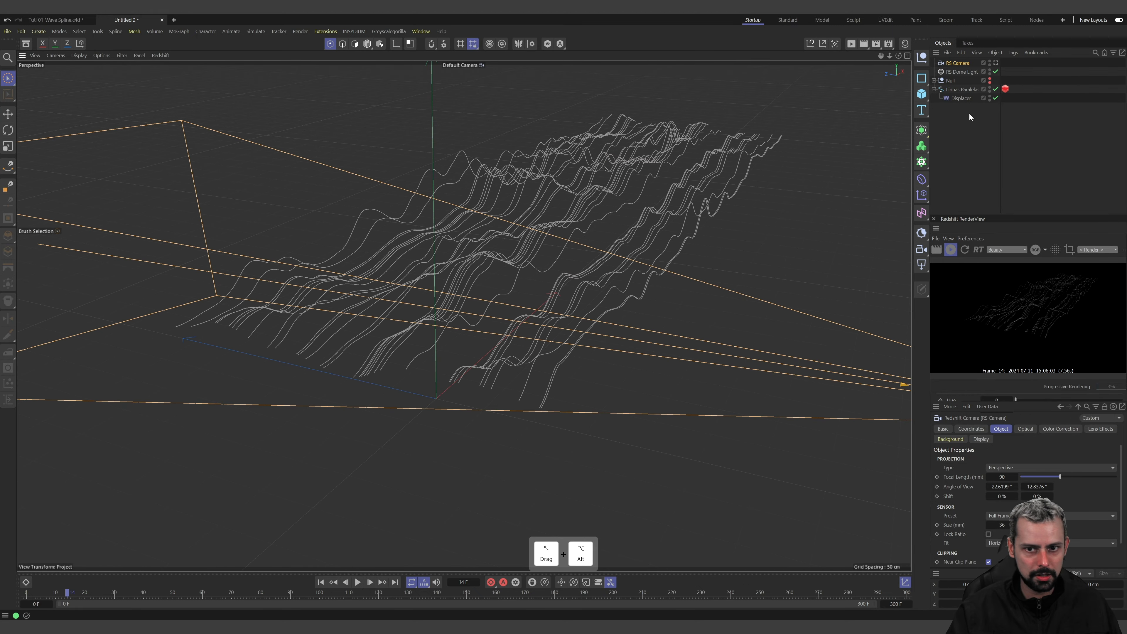
Add a null named Mira Focu and set its display shape to Cube
click(927, 58)
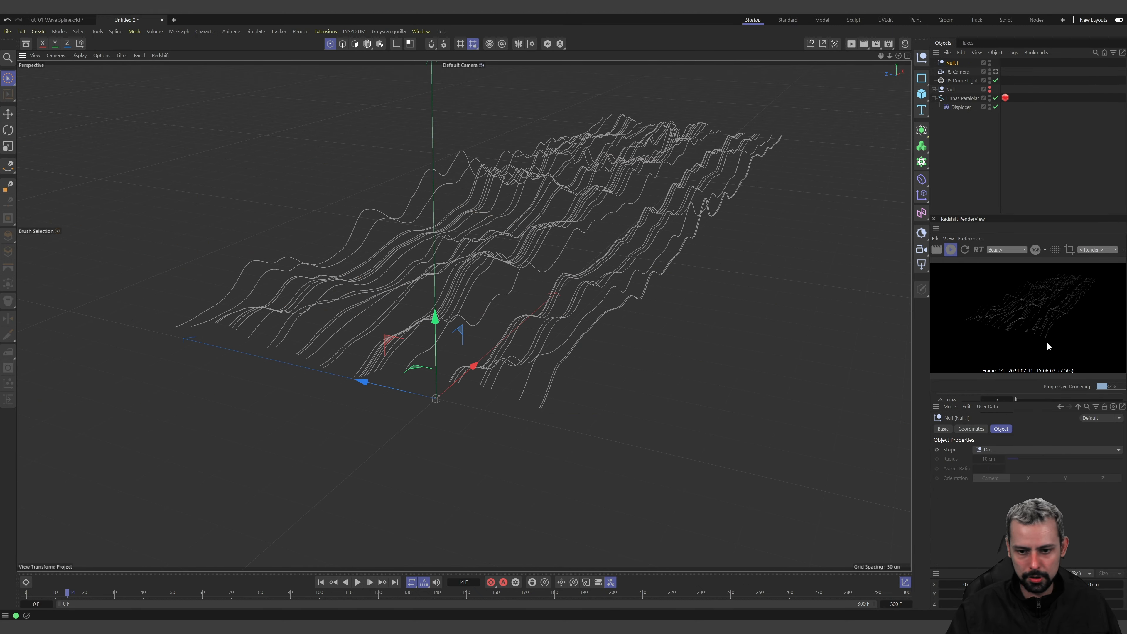
double_click(954, 63)
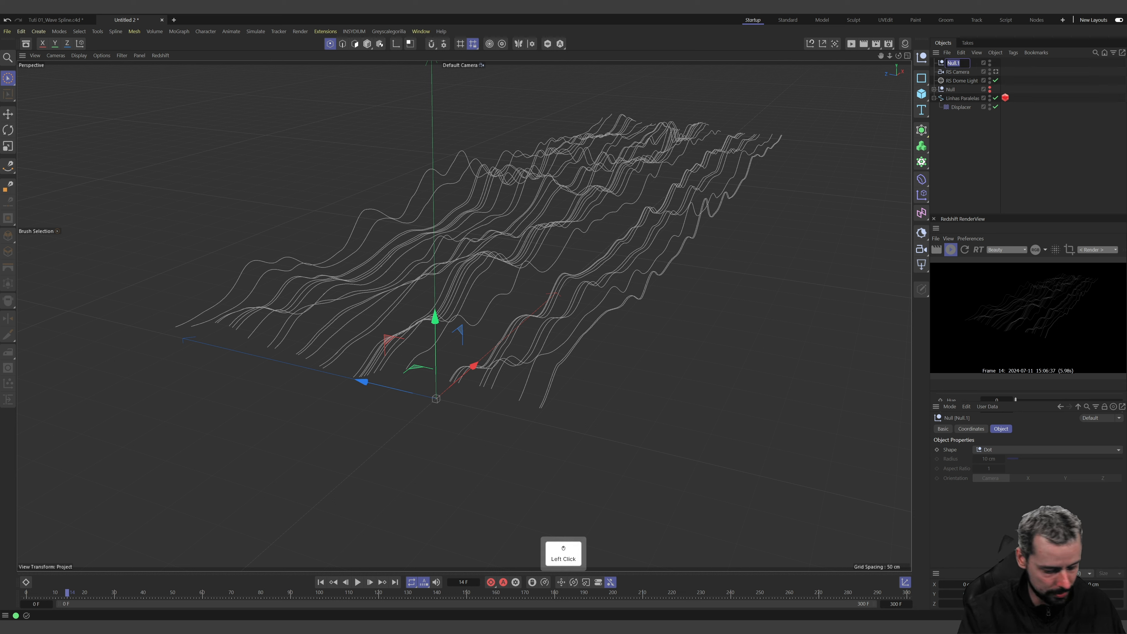
text(Mira Focu)
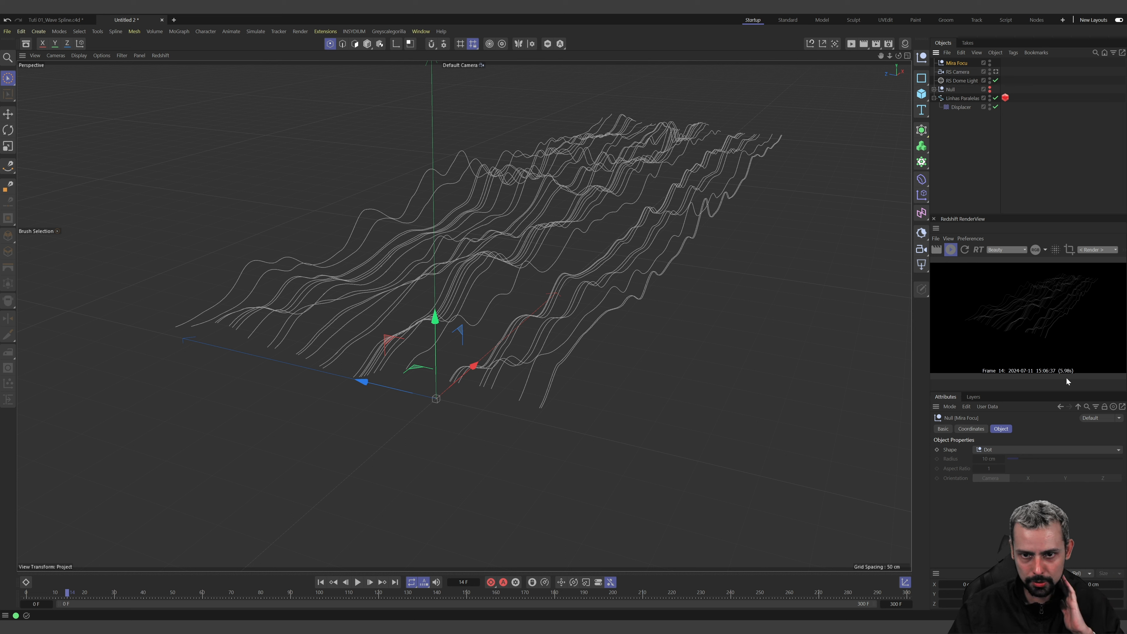
click(1007, 449)
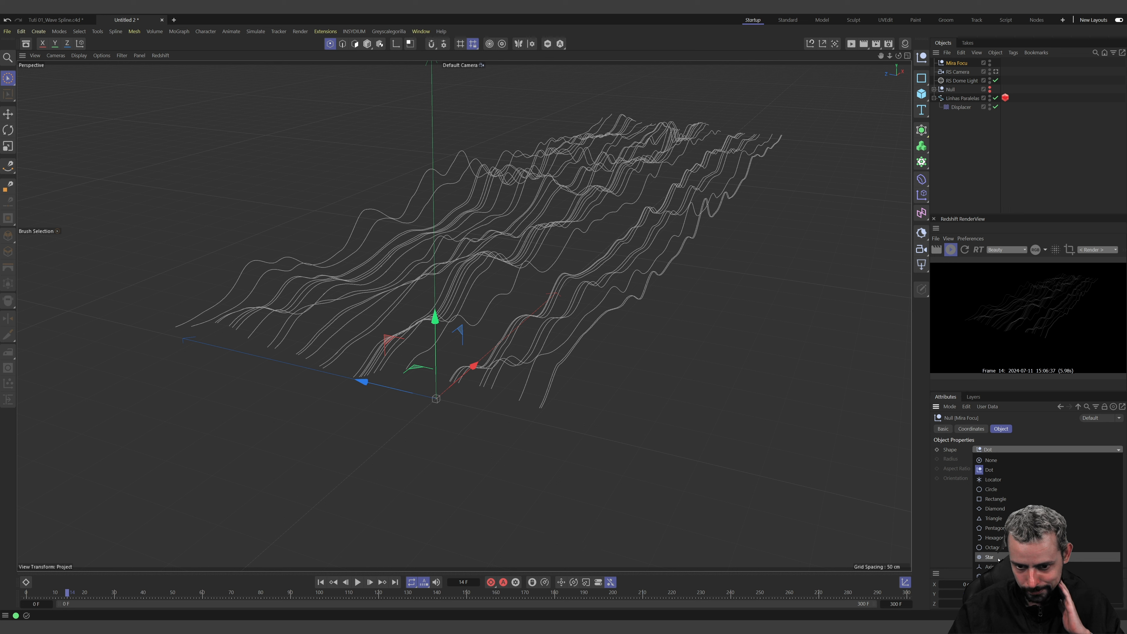
click(999, 576)
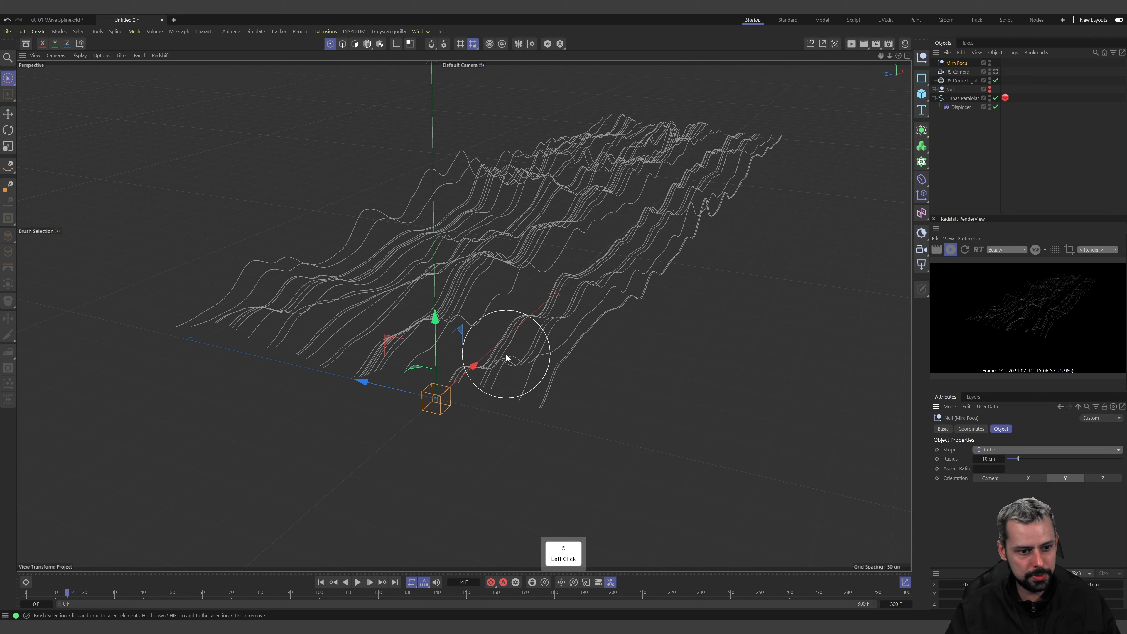
Move the Mira Focu null along Z in the top view so it sits among the parallel lines
alt+drag(507, 358, 566, 375)
middle_click(563, 350)
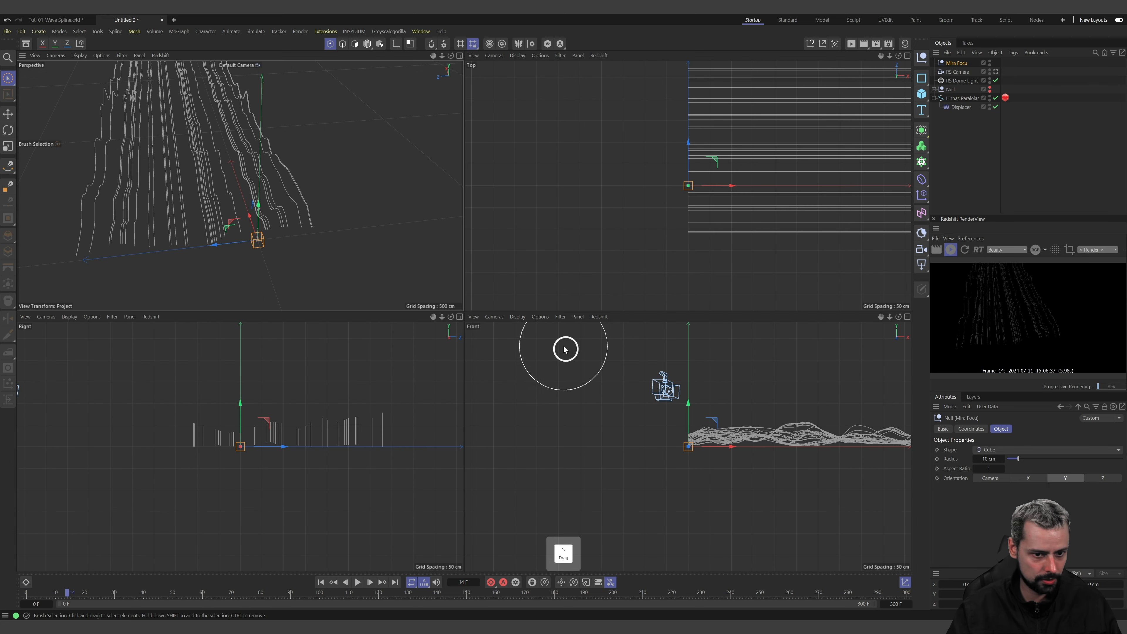
middle_click(727, 209)
alt+right_drag(754, 196, 667, 213)
alt+middle_drag(746, 197, 680, 219)
alt+right_drag(676, 214, 736, 209)
alt+middle_drag(561, 201, 564, 166)
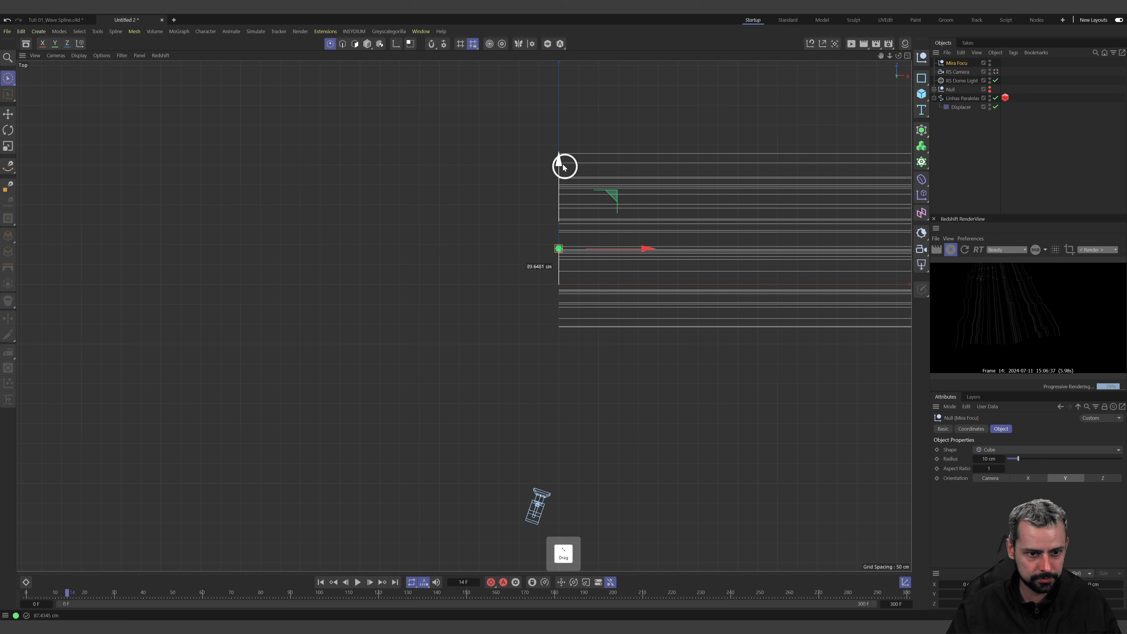
drag(563, 166, 570, 147)
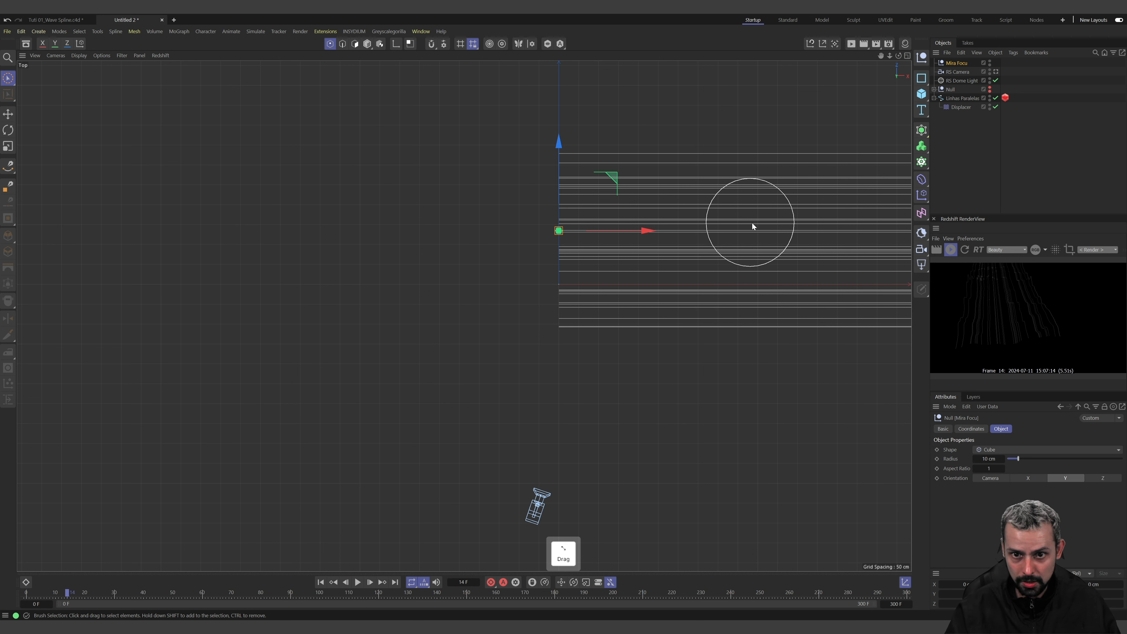
Make Mira Focu a child of RS Camera and shift the camera along the world X axis, further over the lines
drag(963, 66, 961, 73)
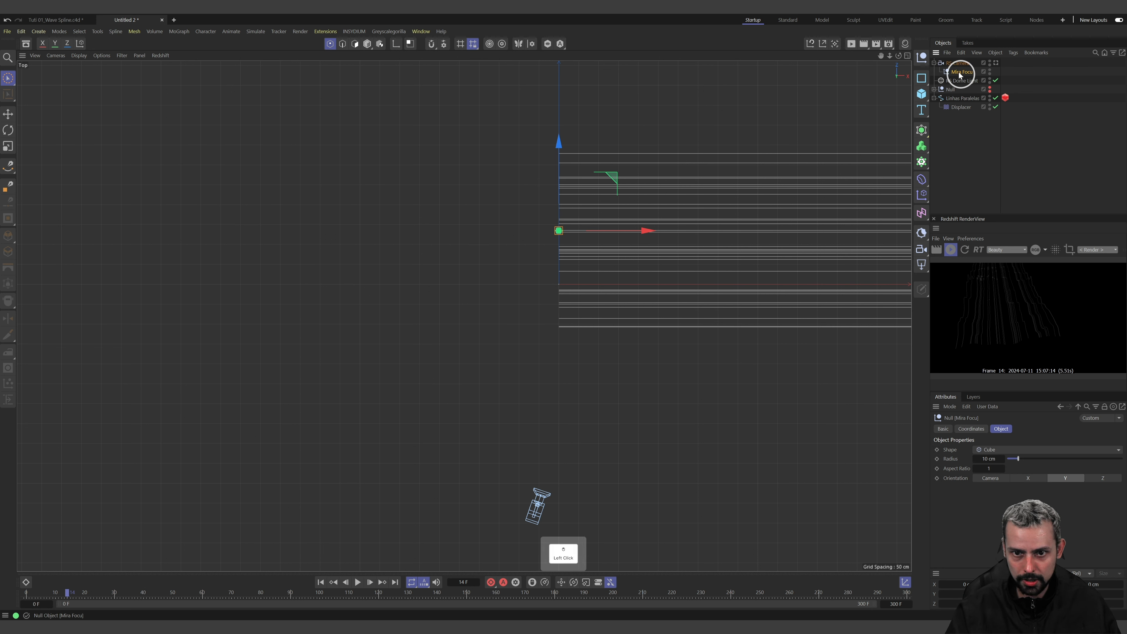
click(956, 63)
key(w)
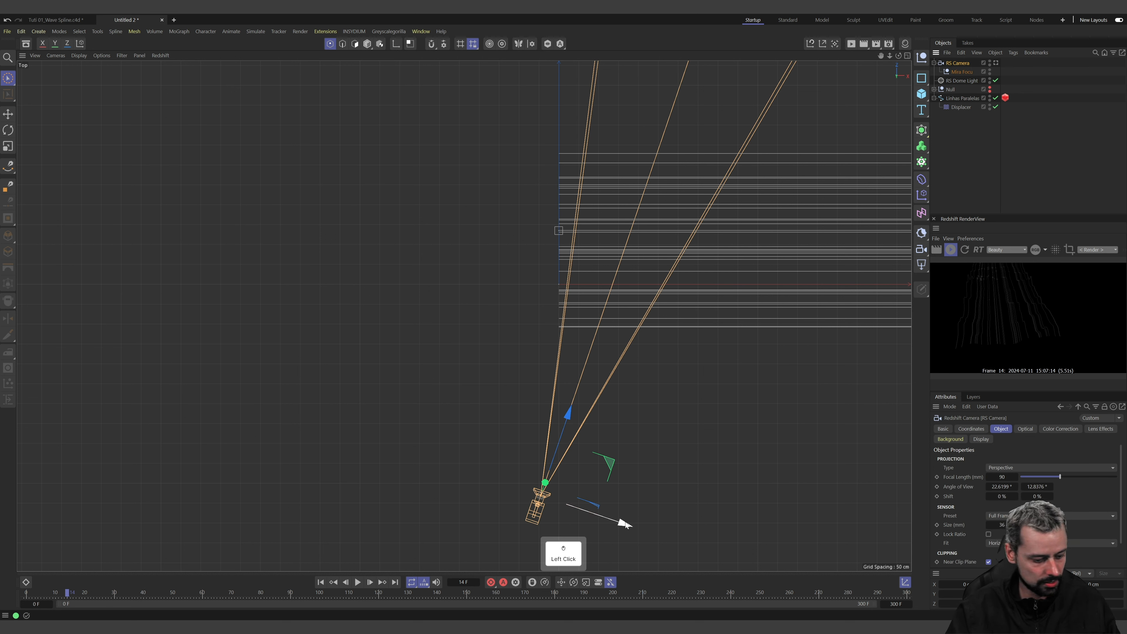
drag(626, 494, 679, 496)
Return to the full perspective view and look through the RS Camera
middle_click(621, 208)
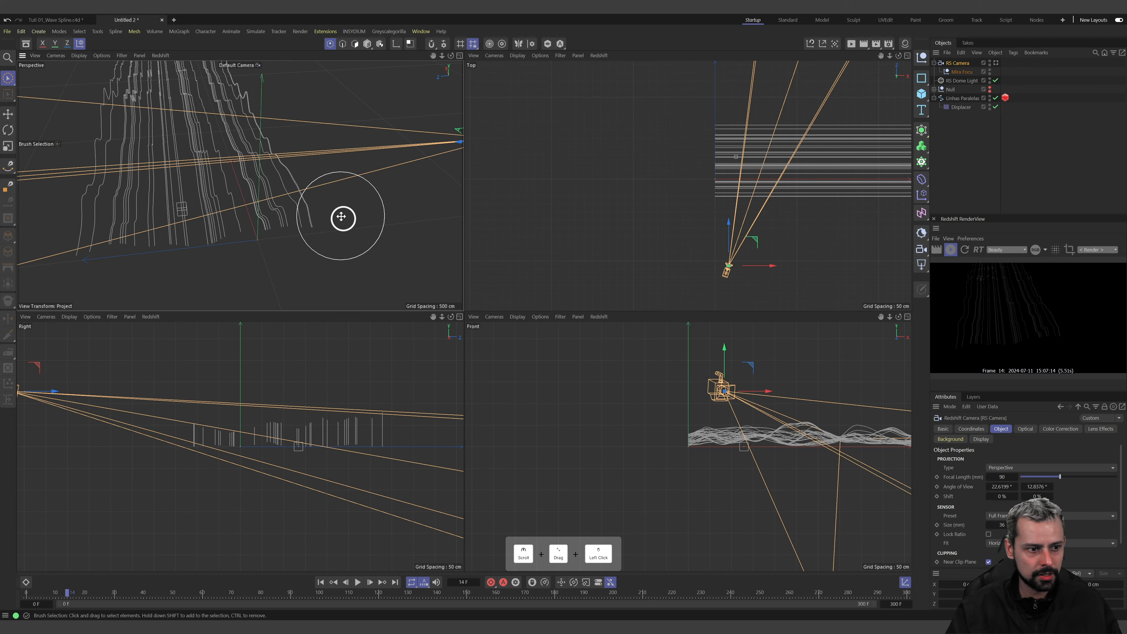
middle_click(342, 216)
click(997, 63)
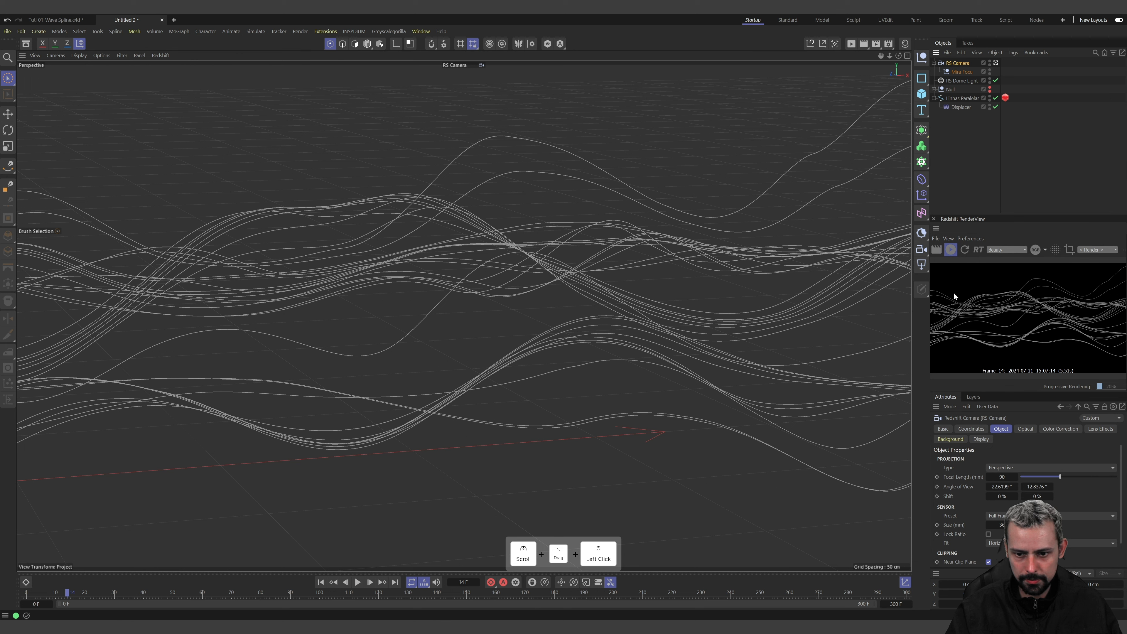
Enable the RS Camera's Bokeh with an aperture of 1 and assign Mira Focu as its depth-of-field focus object
click(1026, 430)
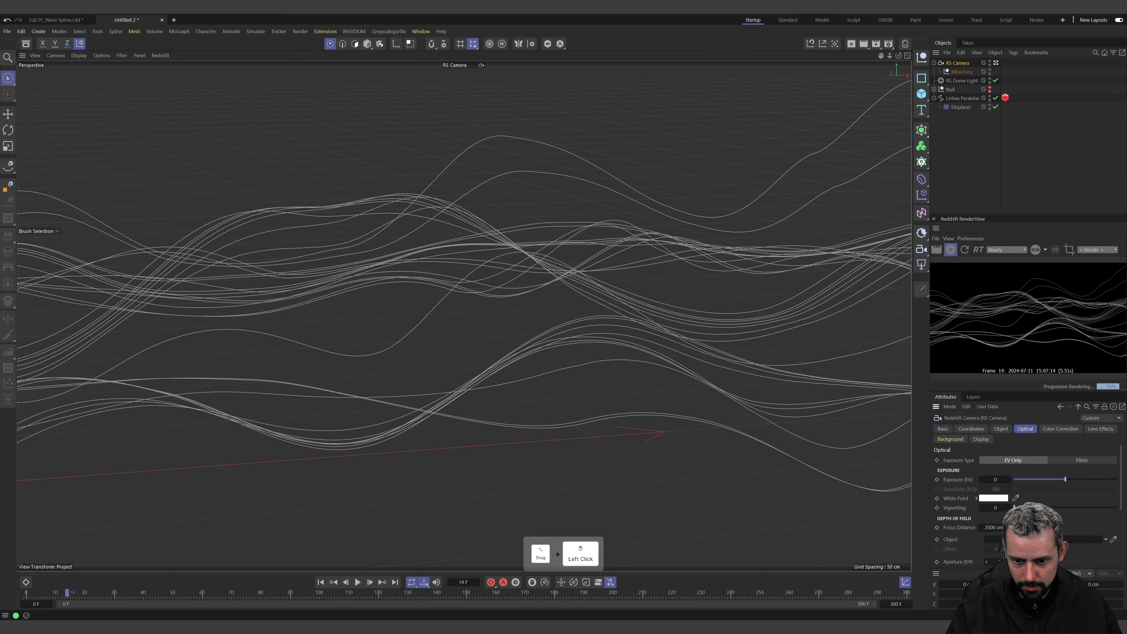
scroll(1025, 511, down, 4)
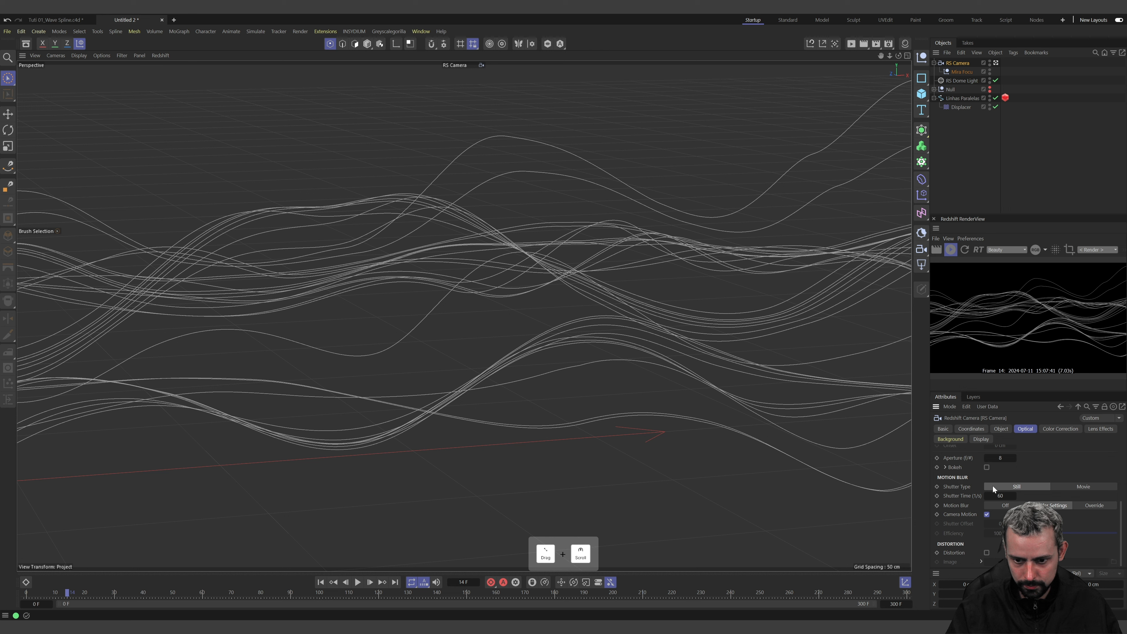
click(987, 467)
click(1000, 457)
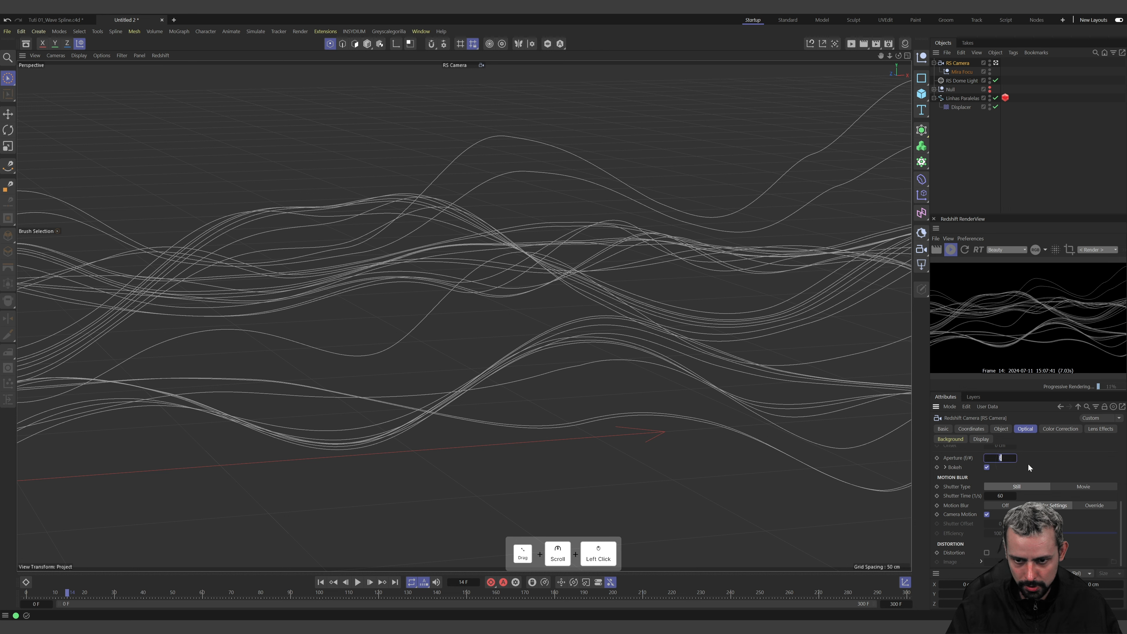
text(1)
key(Return)
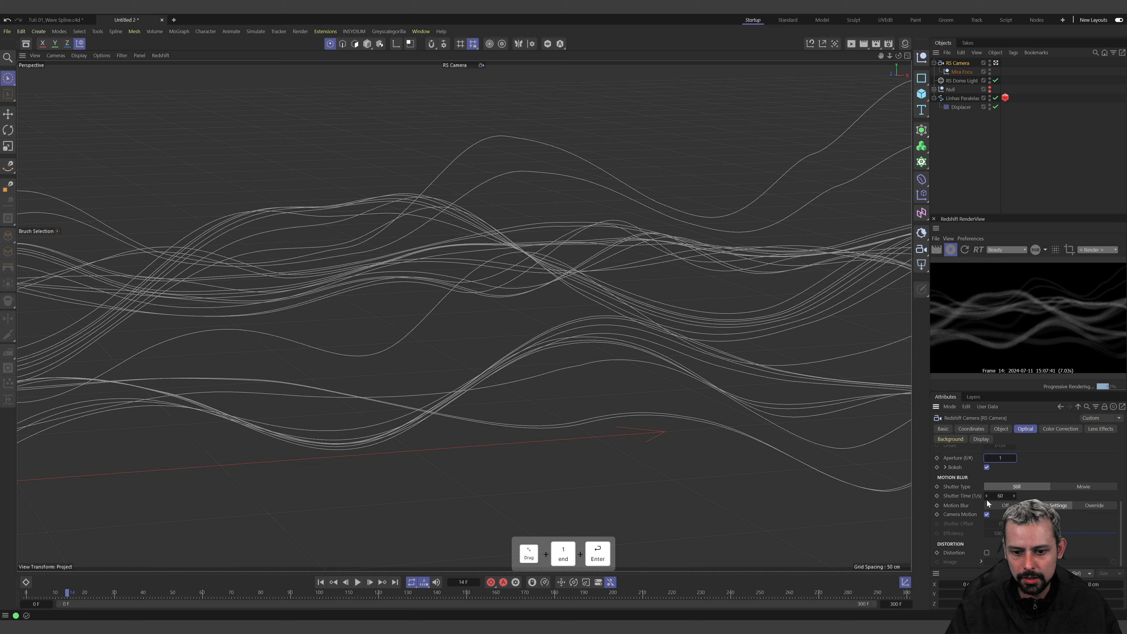
scroll(1033, 468, up, 2)
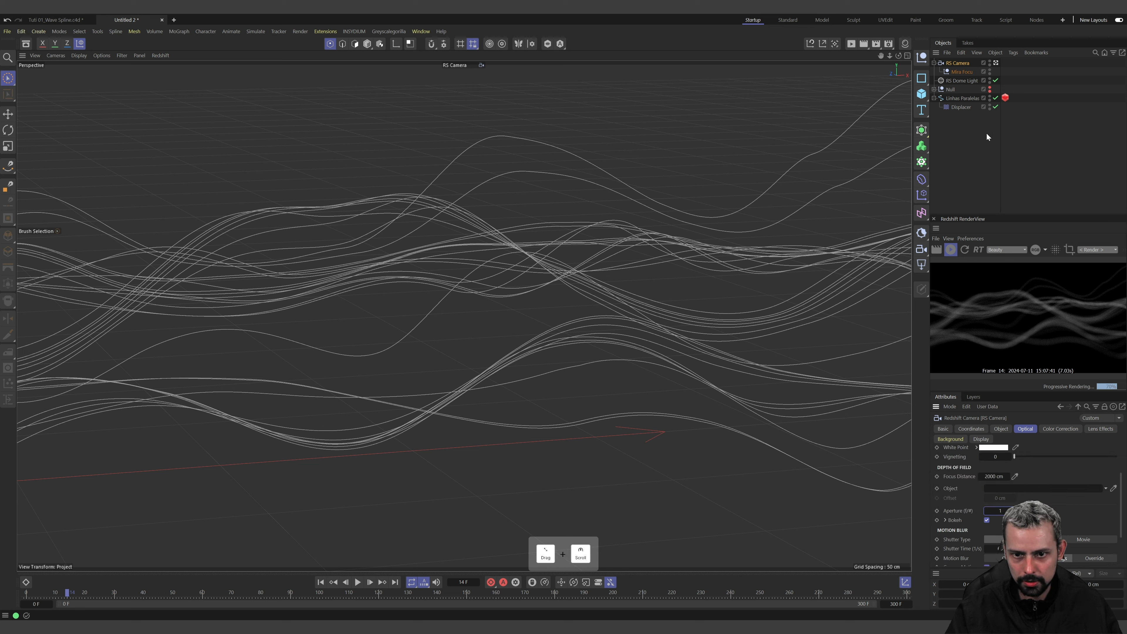
drag(963, 73, 1042, 489)
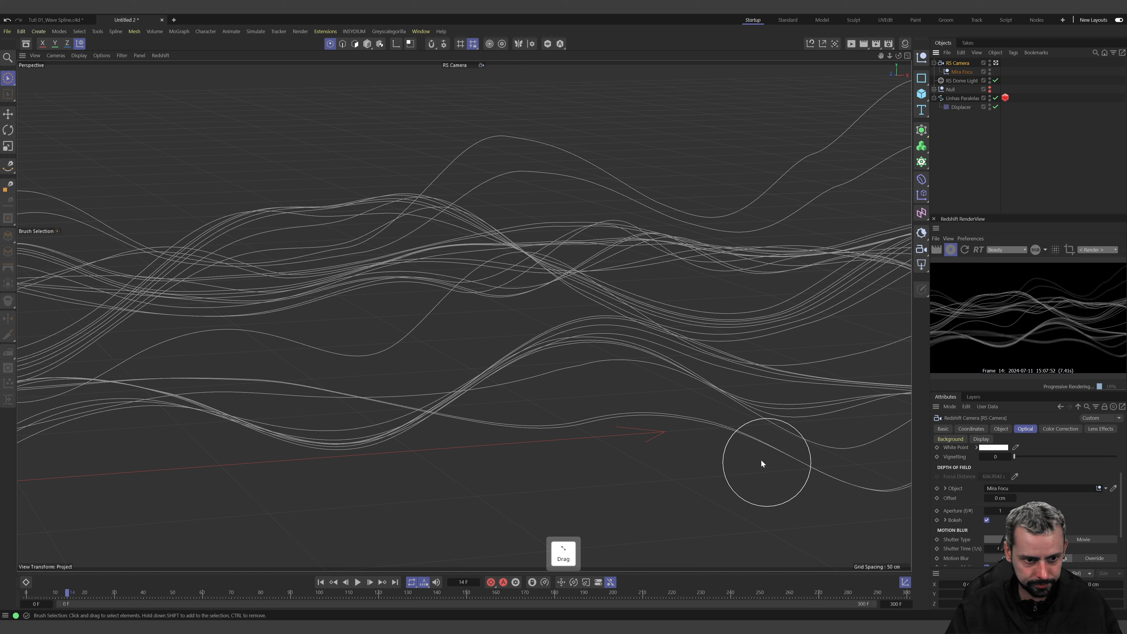
Shift the Mira Focu null to an X position of about 25.8 cm and check its placement in the top view
click(959, 72)
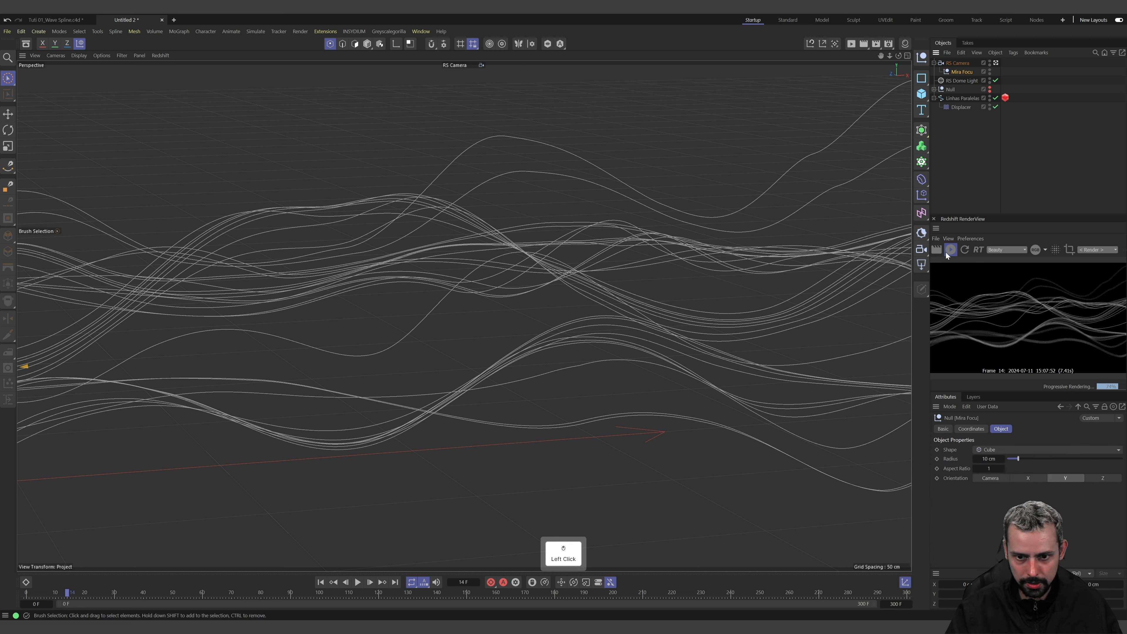
click(944, 429)
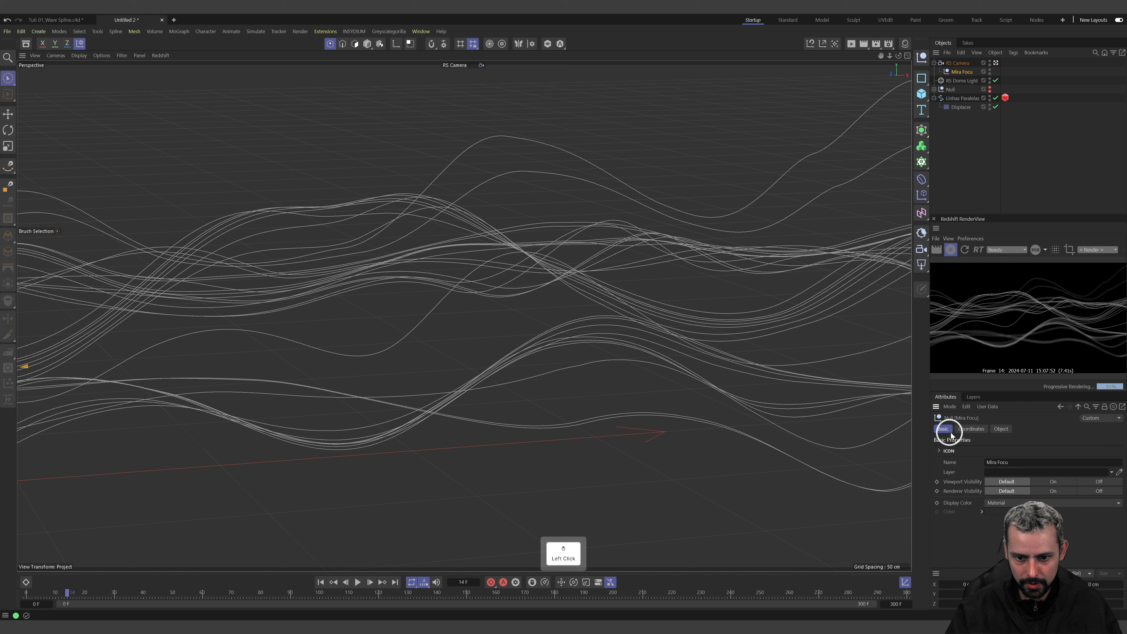
click(970, 429)
drag(974, 459, 973, 461)
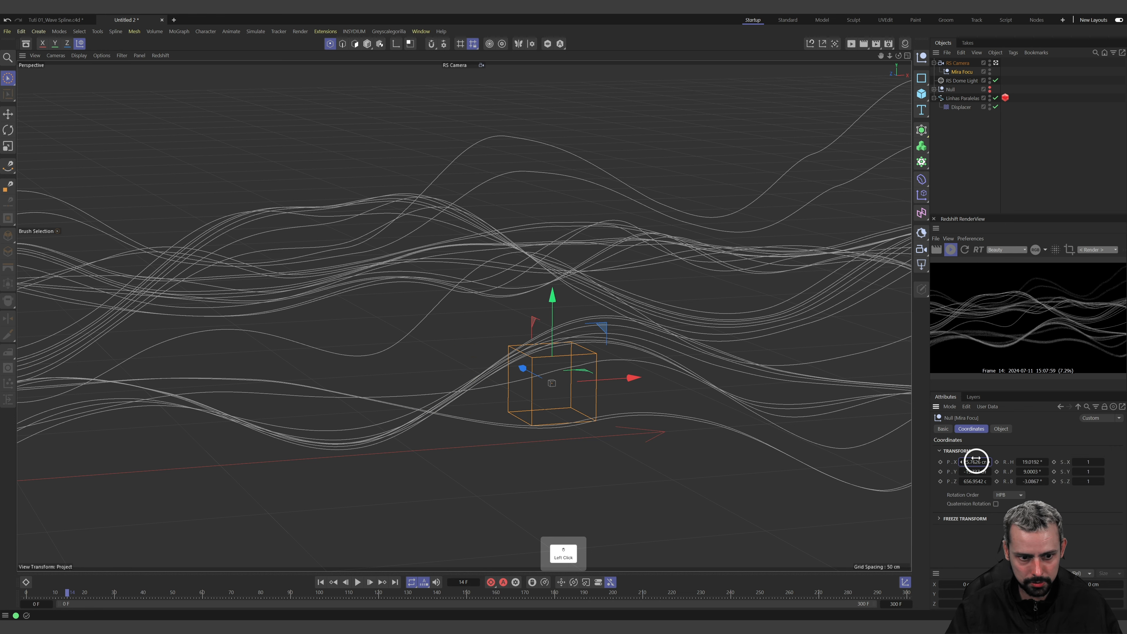
middle_click(669, 385)
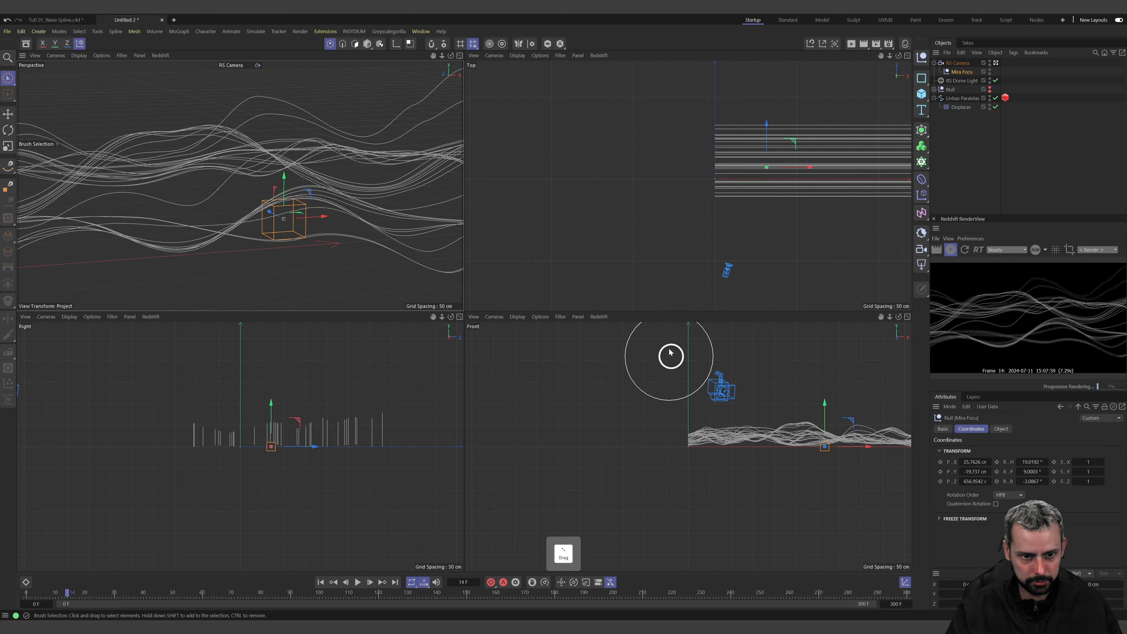
middle_click(764, 186)
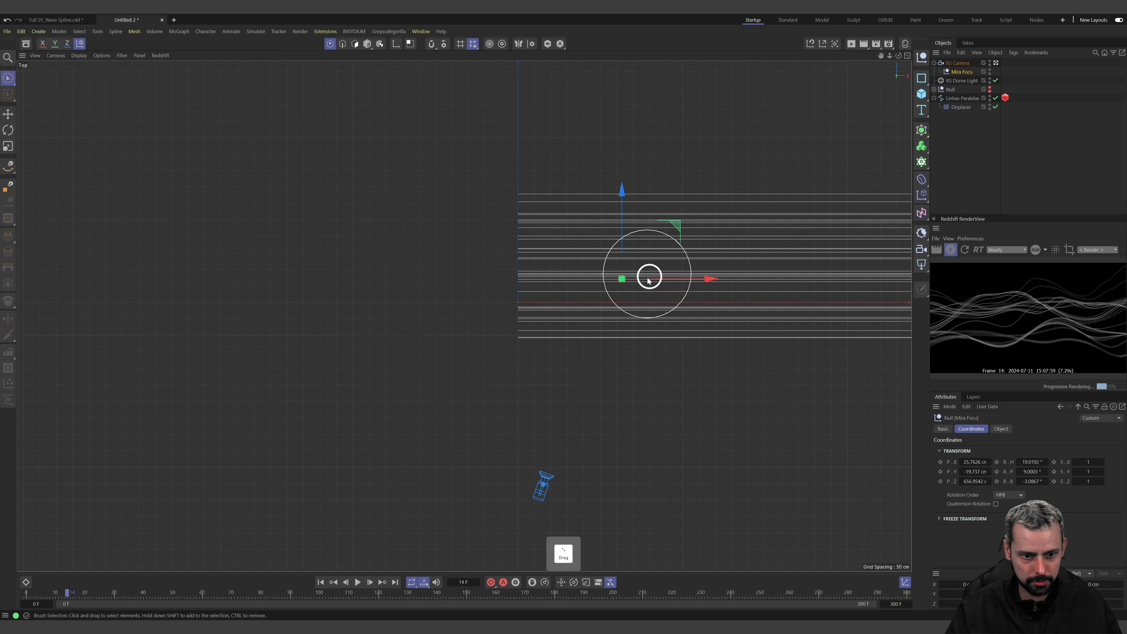
middle_click(609, 357)
middle_click(368, 244)
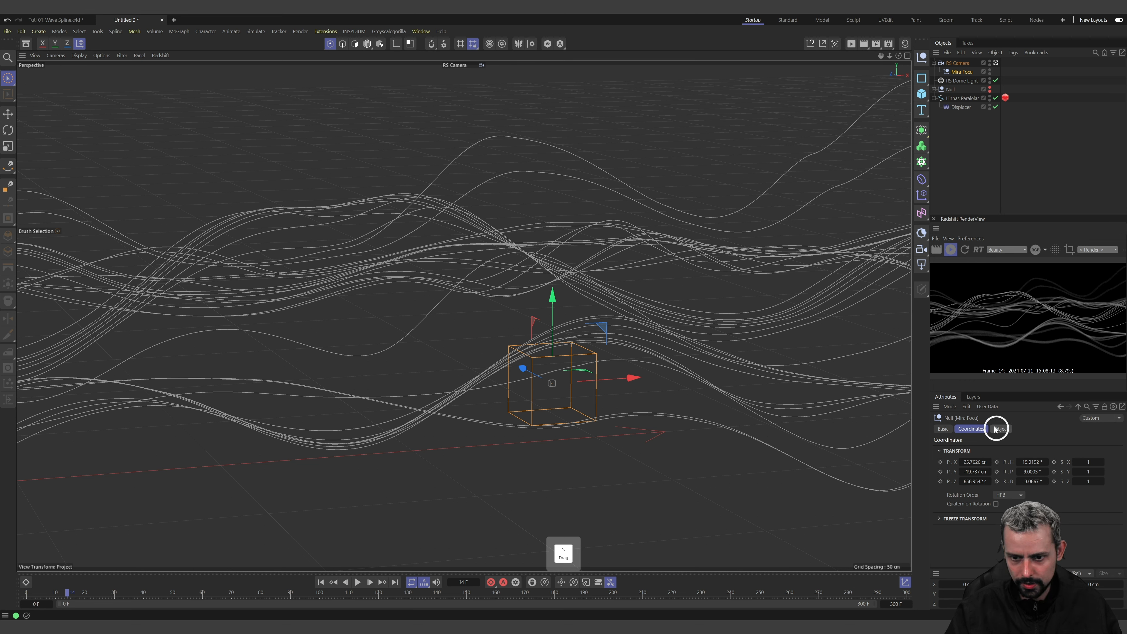
Reframe the RS Camera on the lines around the focus null, switching the Displacer off during the adjustment and back on
click(995, 107)
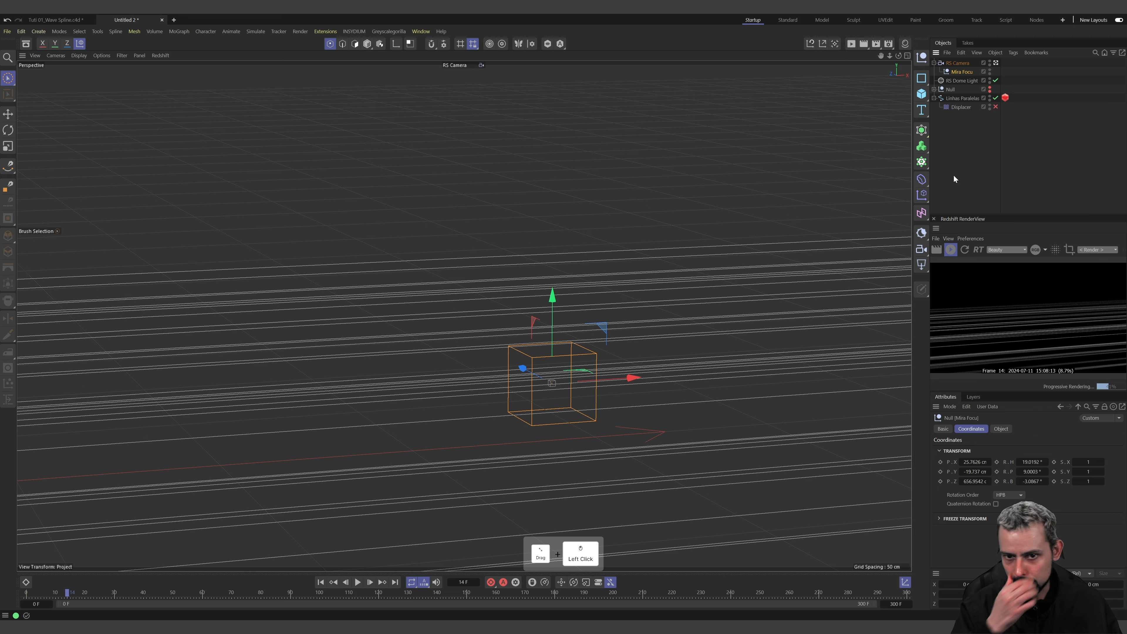
click(957, 65)
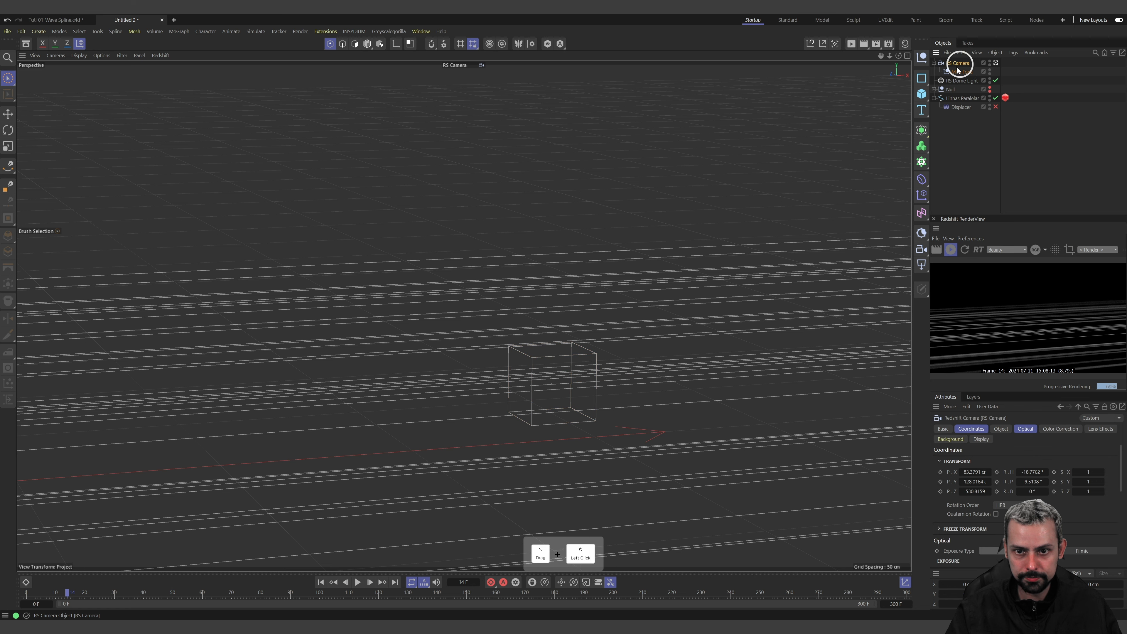
alt+middle_drag(573, 422, 565, 324)
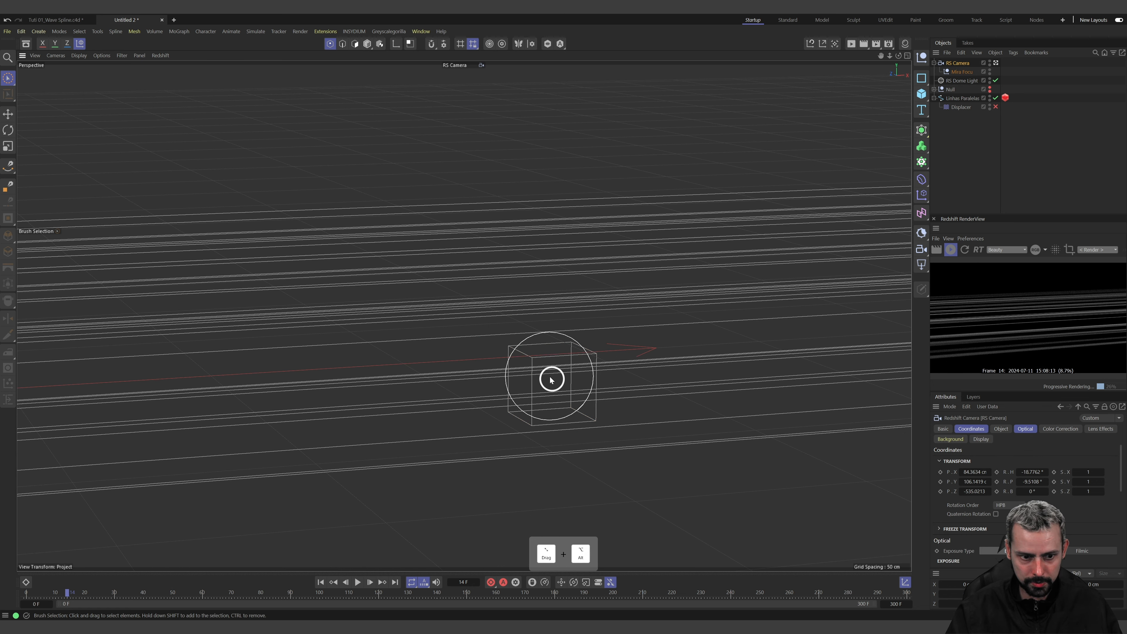
alt+middle_drag(550, 380, 556, 399)
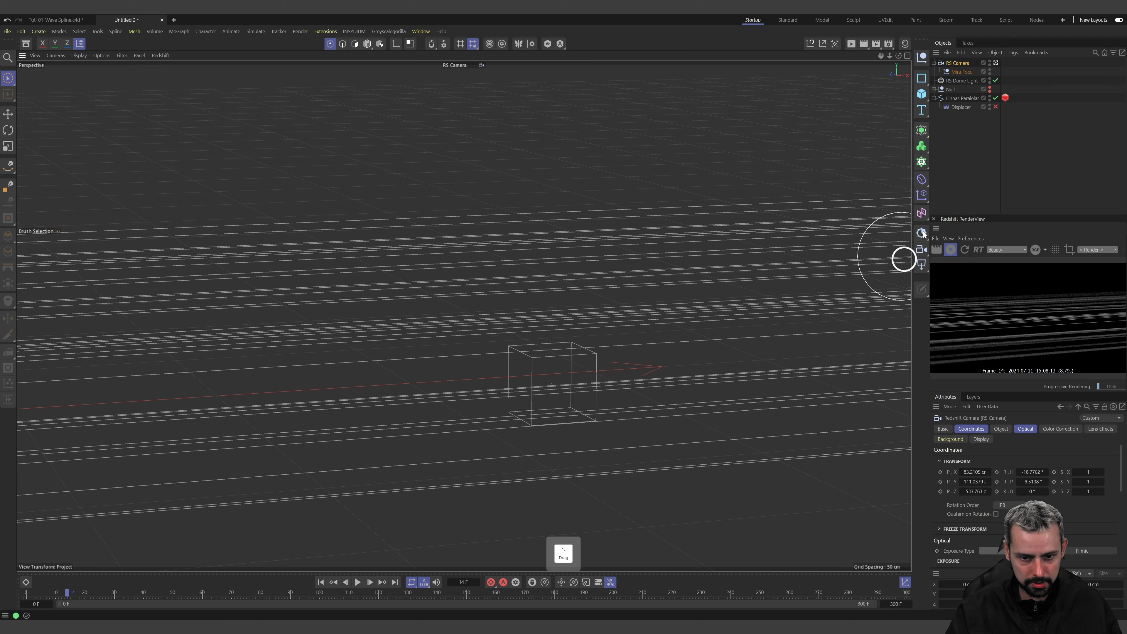
click(996, 107)
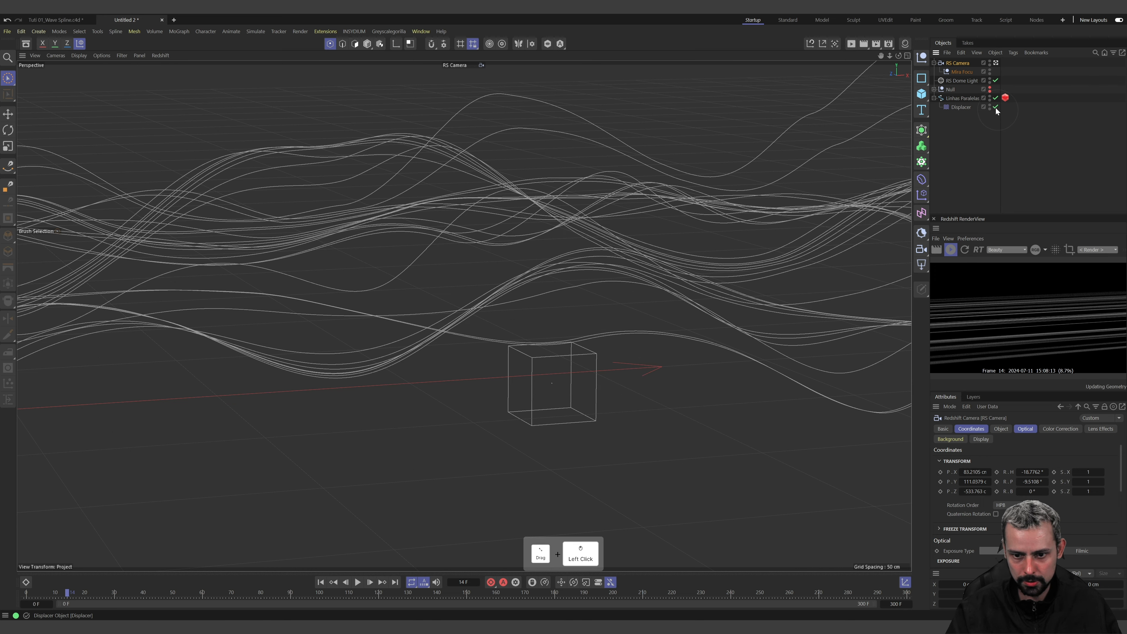
alt+drag(656, 277, 668, 328)
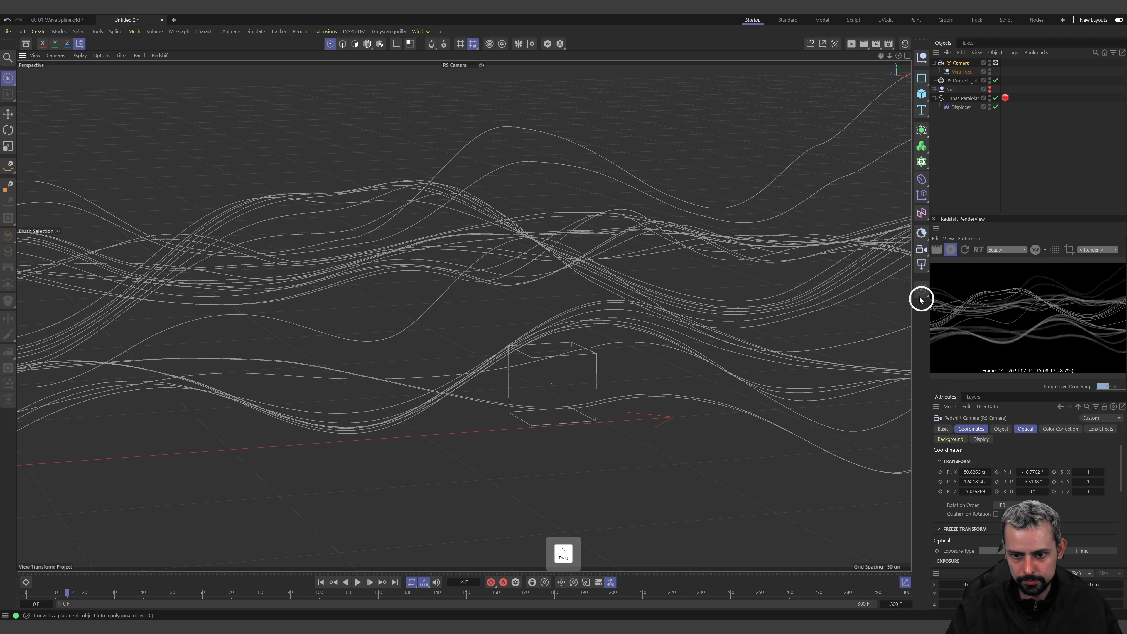
Preview the wave animation, return to the first frame and stop the Redshift live render
key(F8)
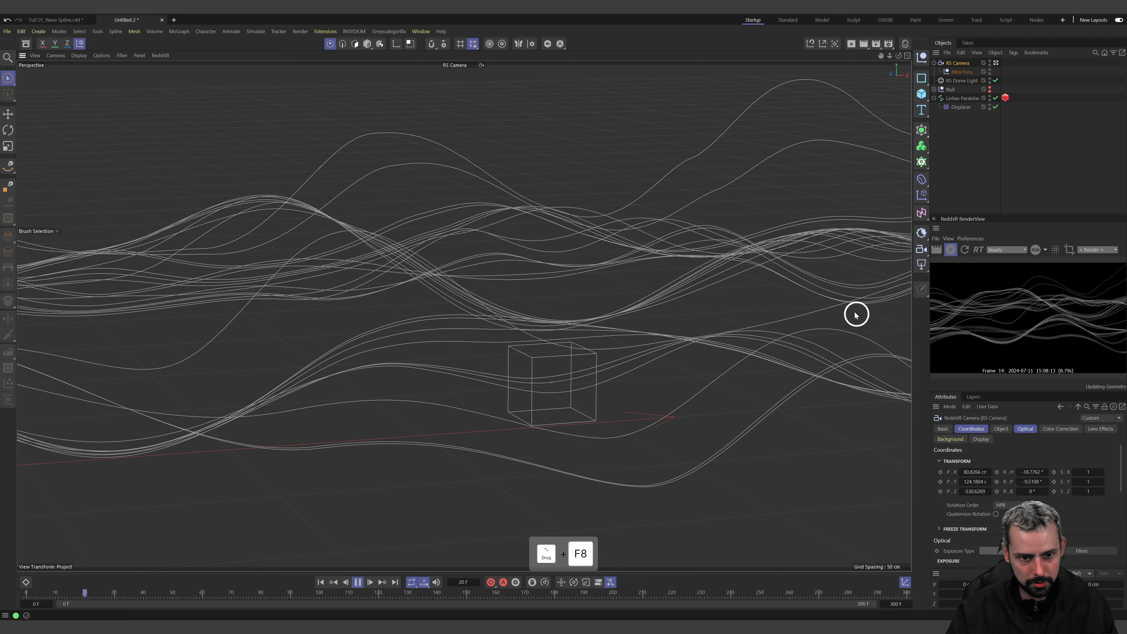
key(F8)
key(F8)
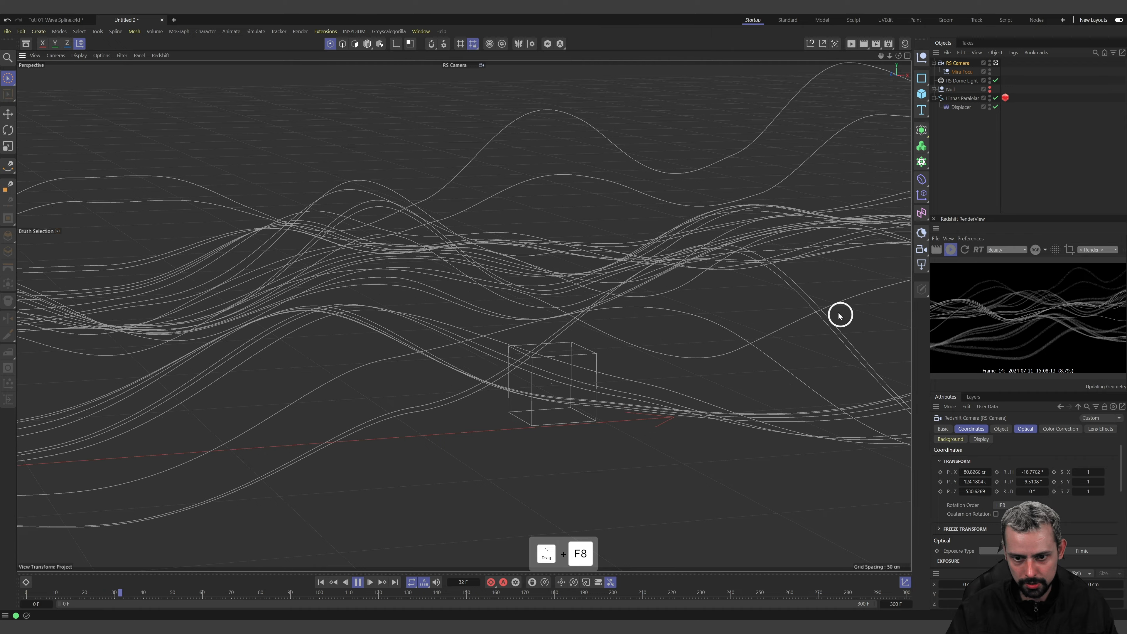
key(F8)
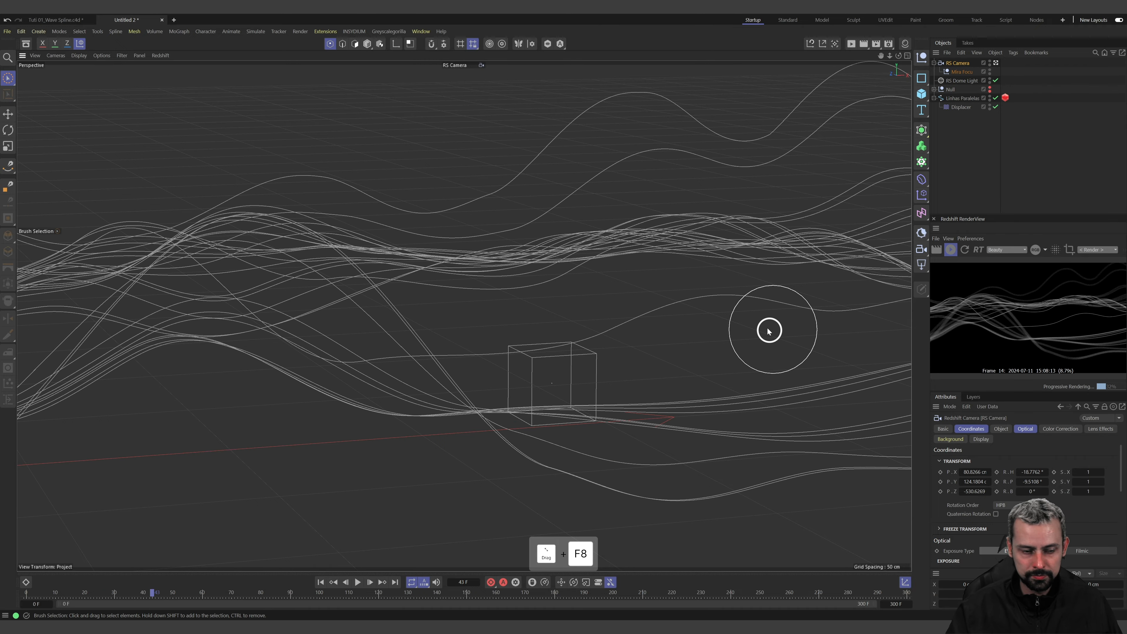
key(shift+f)
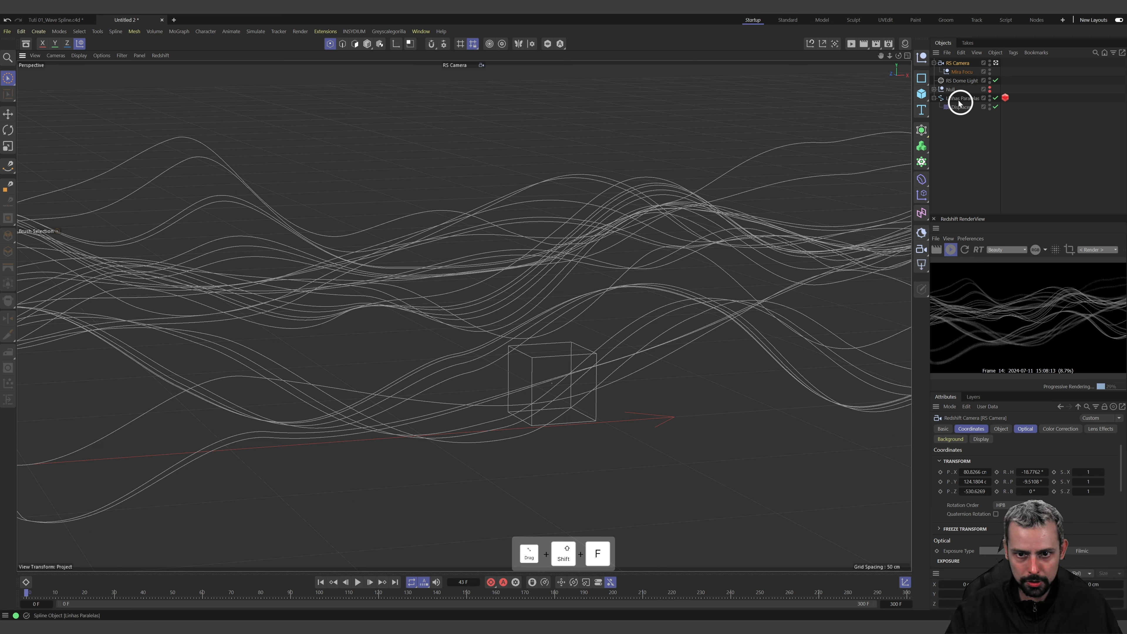
click(949, 251)
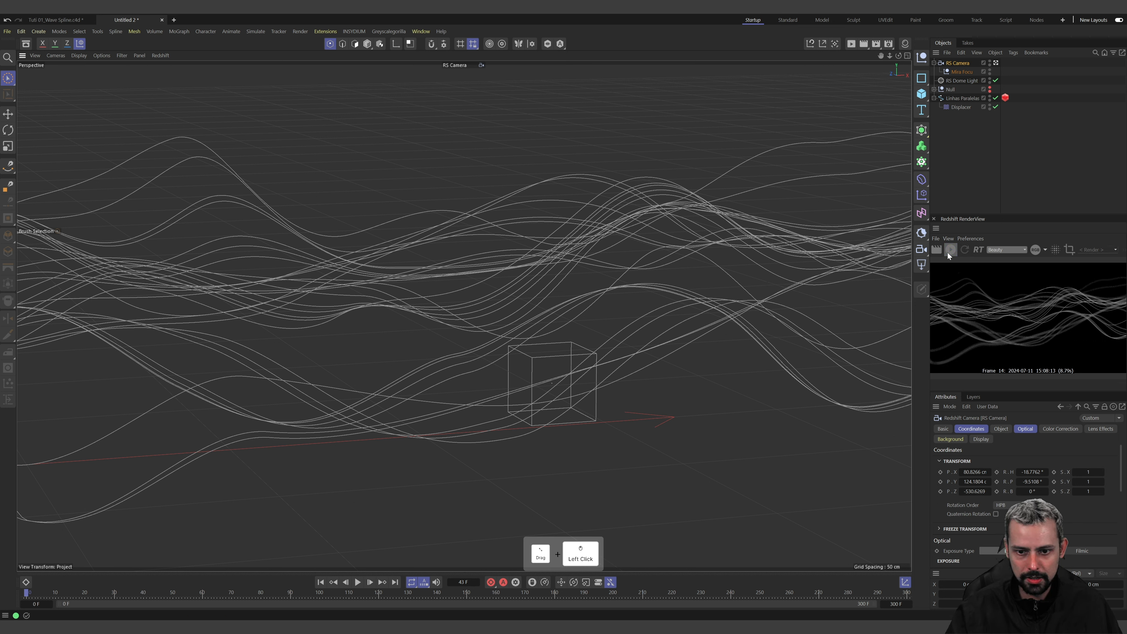
Add a Linear Field to the Displacer, leave the RS Camera view and try moving the field along the lines
click(957, 107)
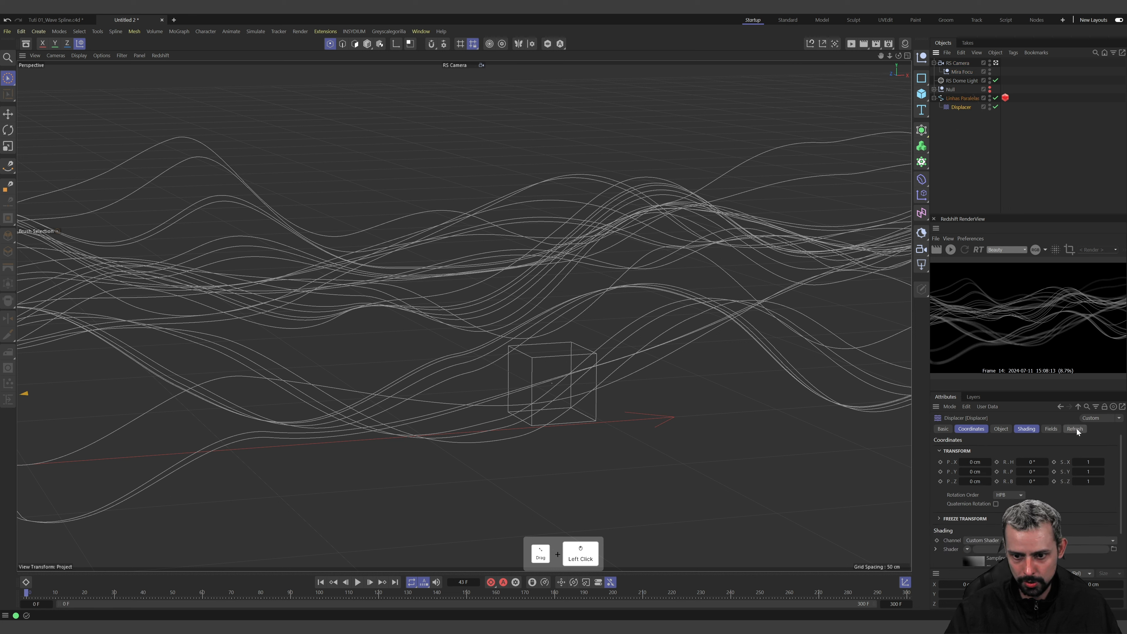
click(1051, 429)
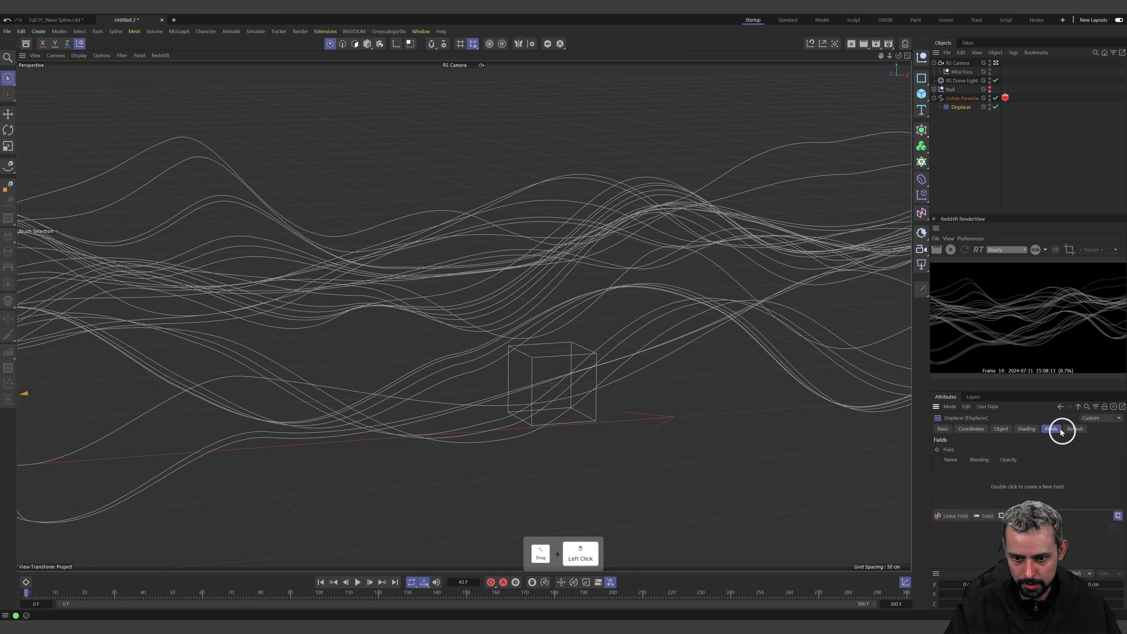
click(955, 515)
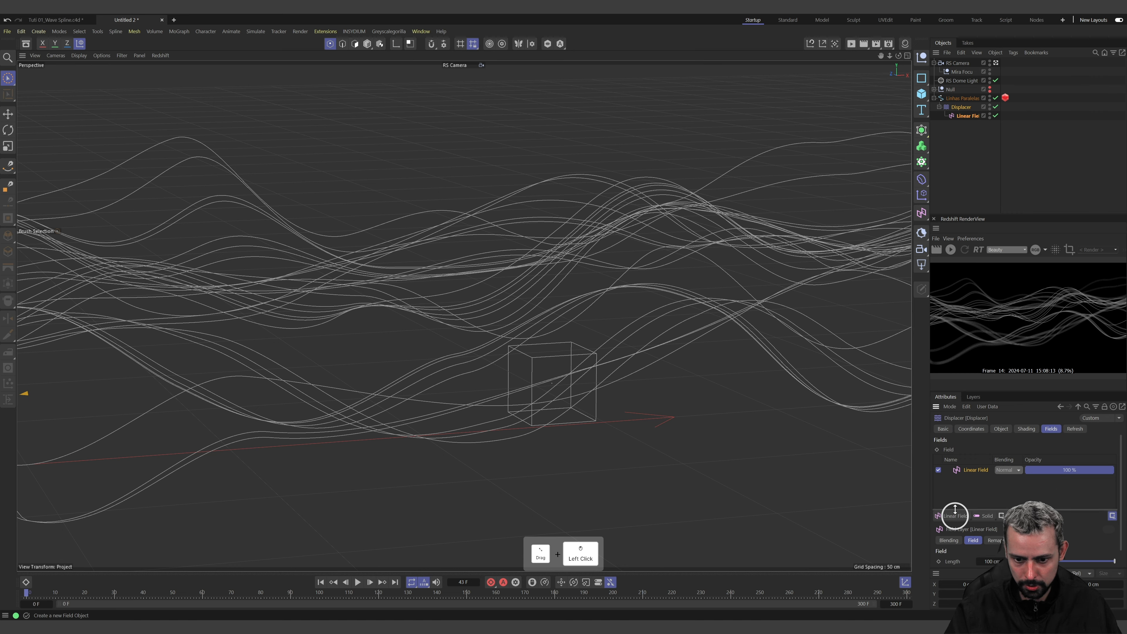
click(995, 64)
alt+drag(579, 285, 424, 321)
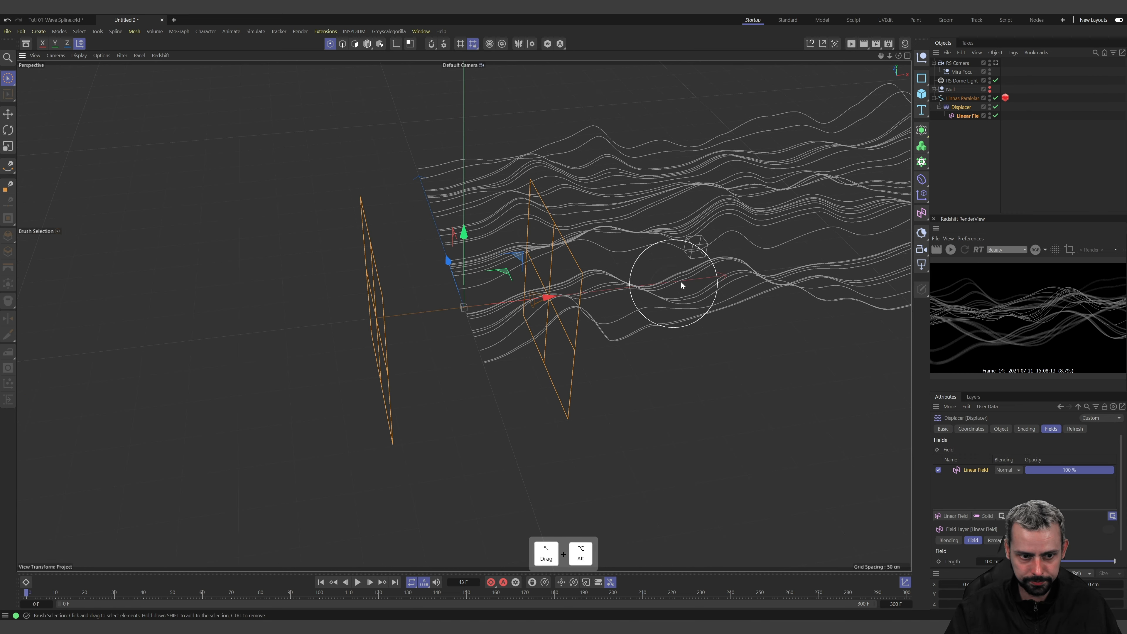
alt+right_drag(740, 275, 654, 277)
alt+drag(701, 270, 856, 244)
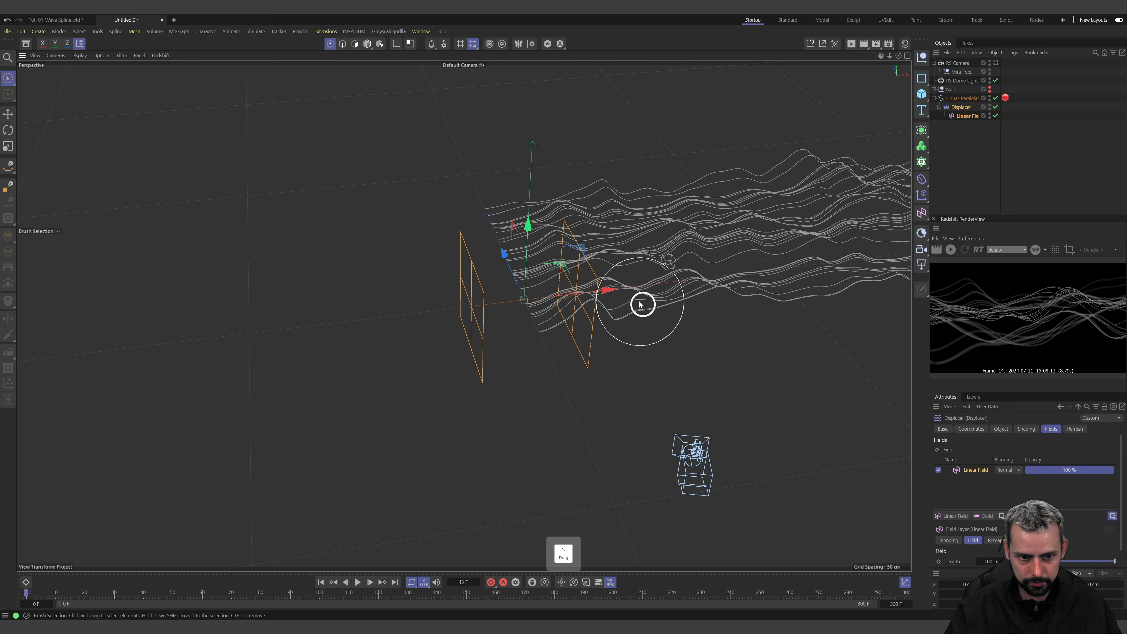
drag(606, 289, 860, 284)
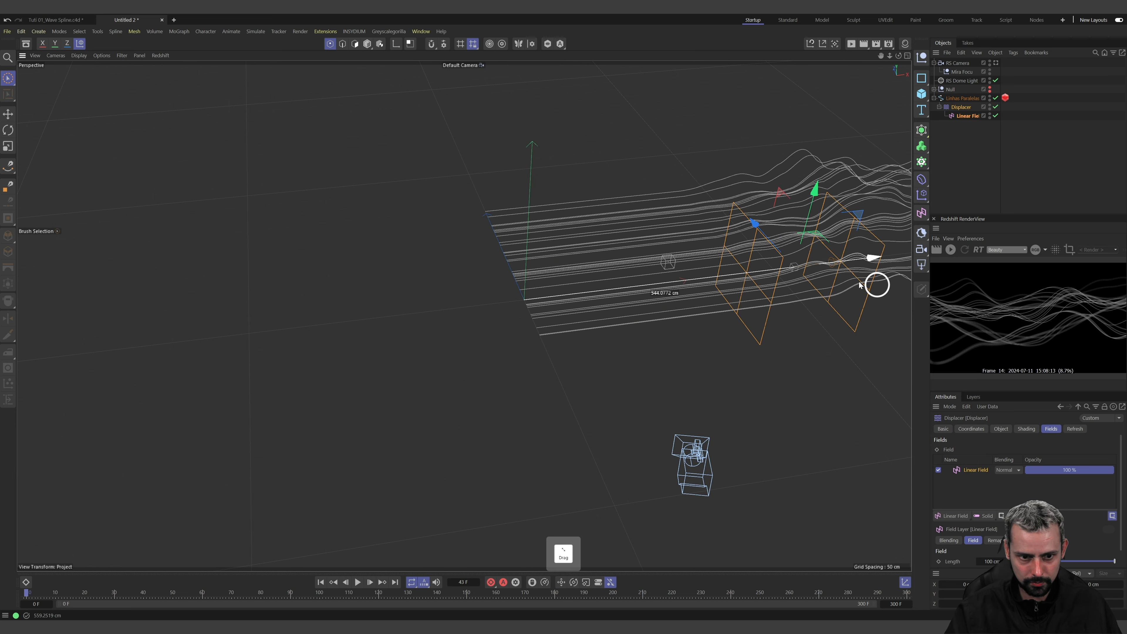
key(ctrl+z)
Rotate the Linear Field half a turn to reverse its direction and move it just outside the starting end of the lines
key(r)
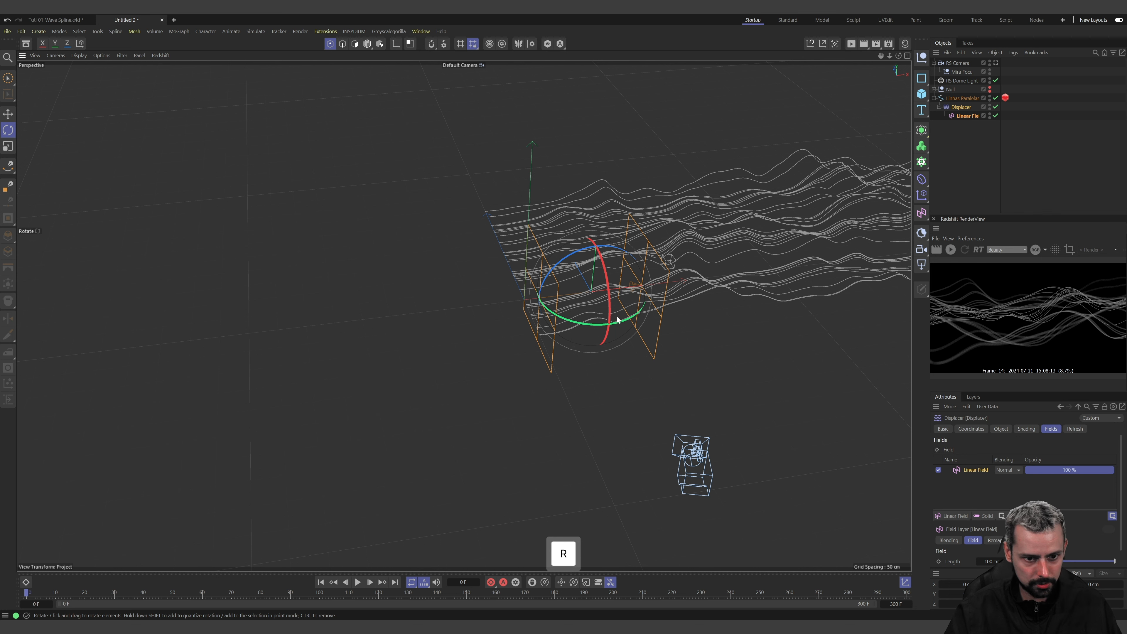
shift+drag(616, 316, 457, 167)
key(e)
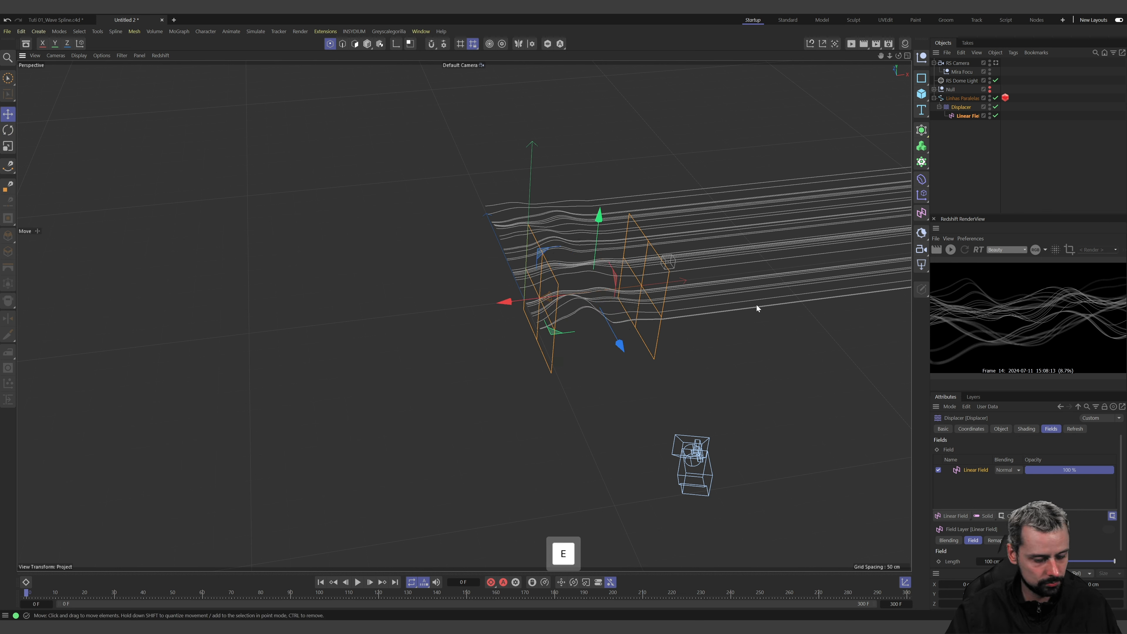
drag(525, 299, 504, 256)
alt+right_drag(504, 256, 541, 298)
mouse_move(541, 297)
alt+mouse_down()
mouse_move(549, 317)
mouse_move(527, 307)
alt+mouse_up()
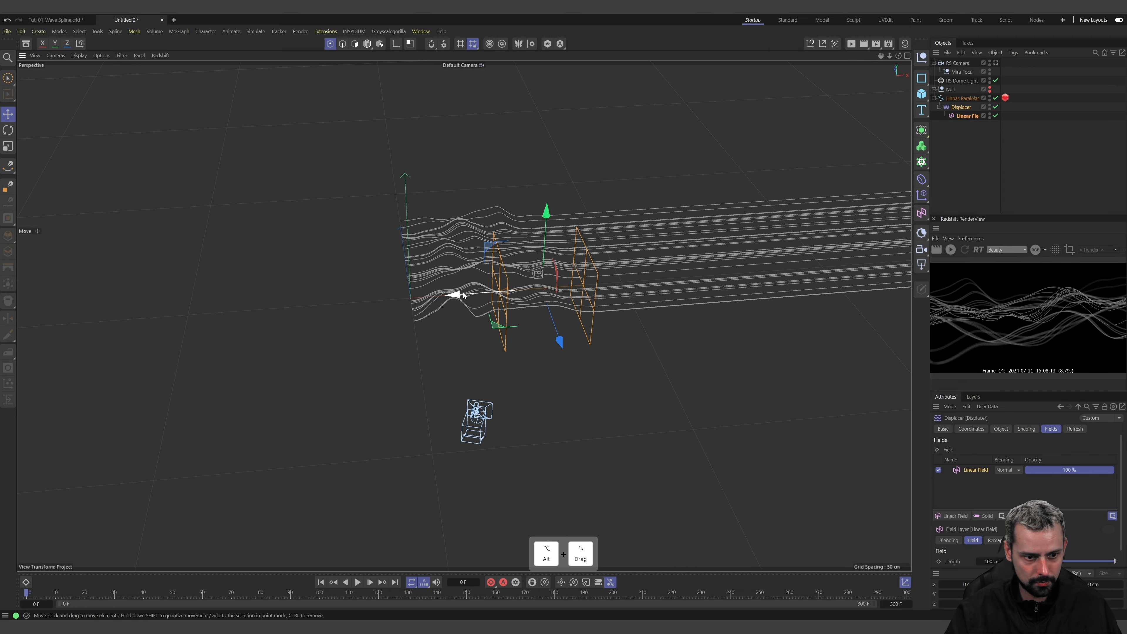
drag(463, 295, 283, 318)
Keyframe the Displacer's X position at 0 cm on frame 0
key(shift+f)
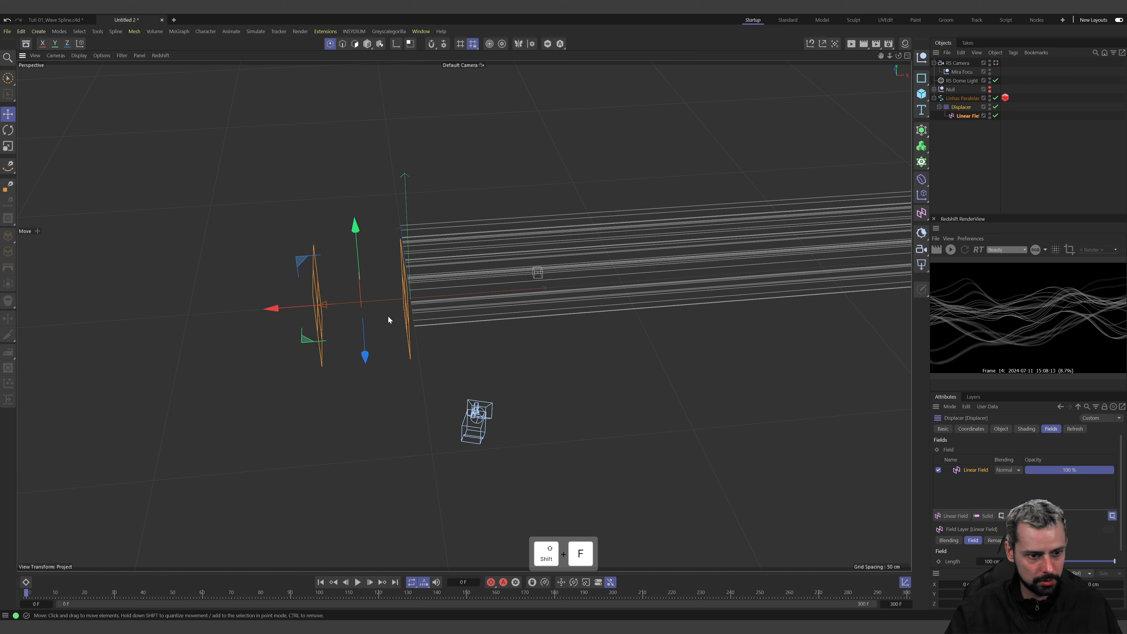
click(971, 429)
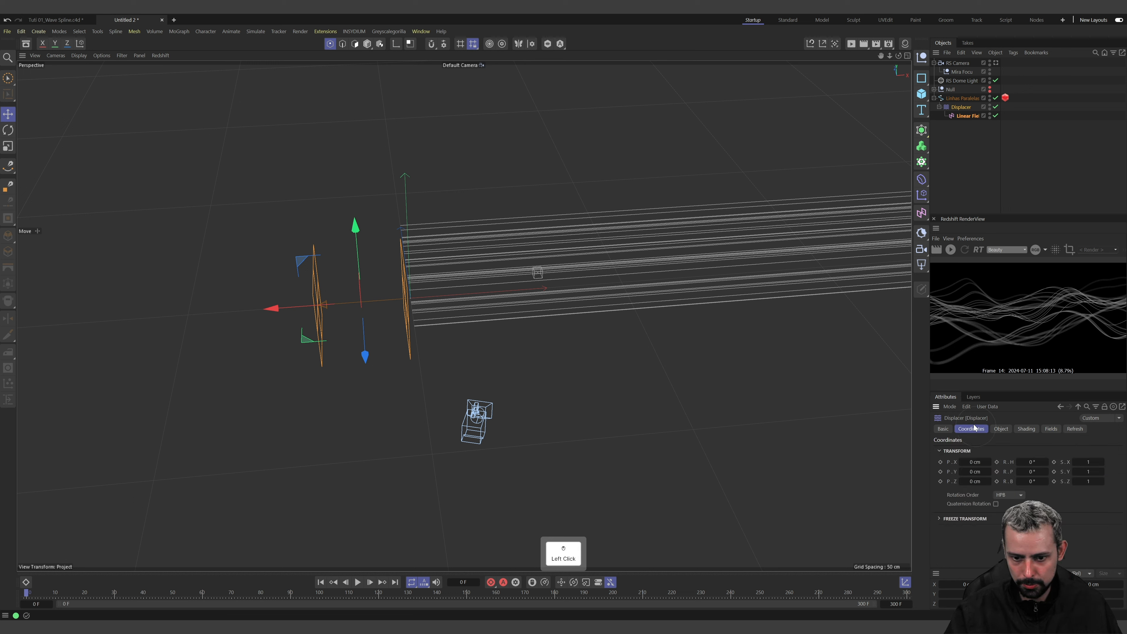
click(940, 463)
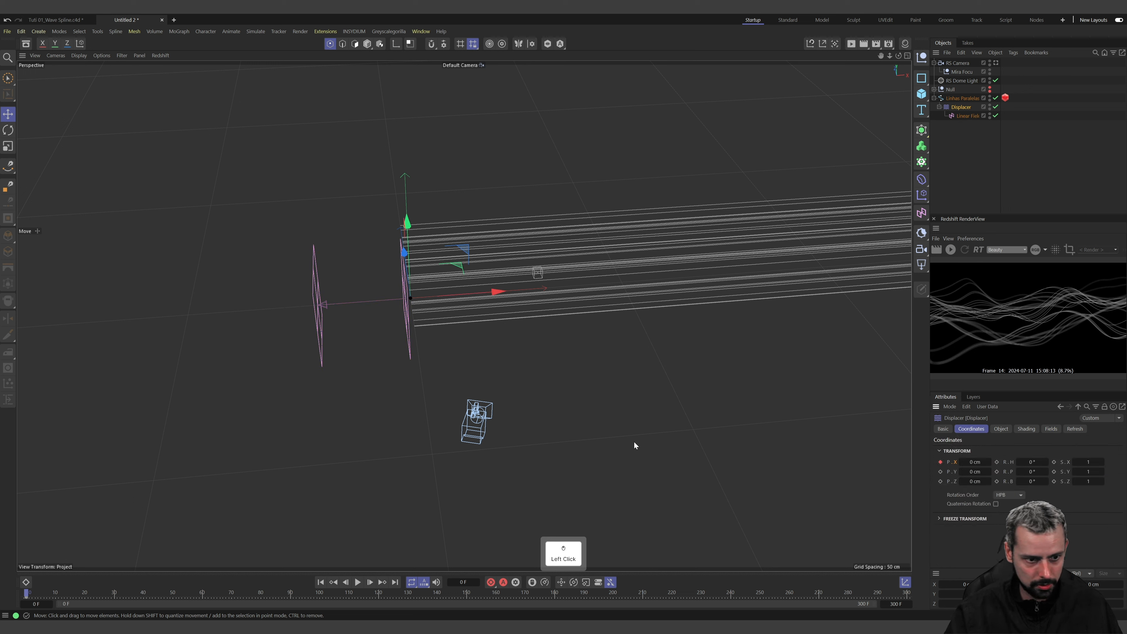
Move the Displacer past the far end of the lines, to about 1716 cm in X, and keyframe that position at frame 300
key(shift+g)
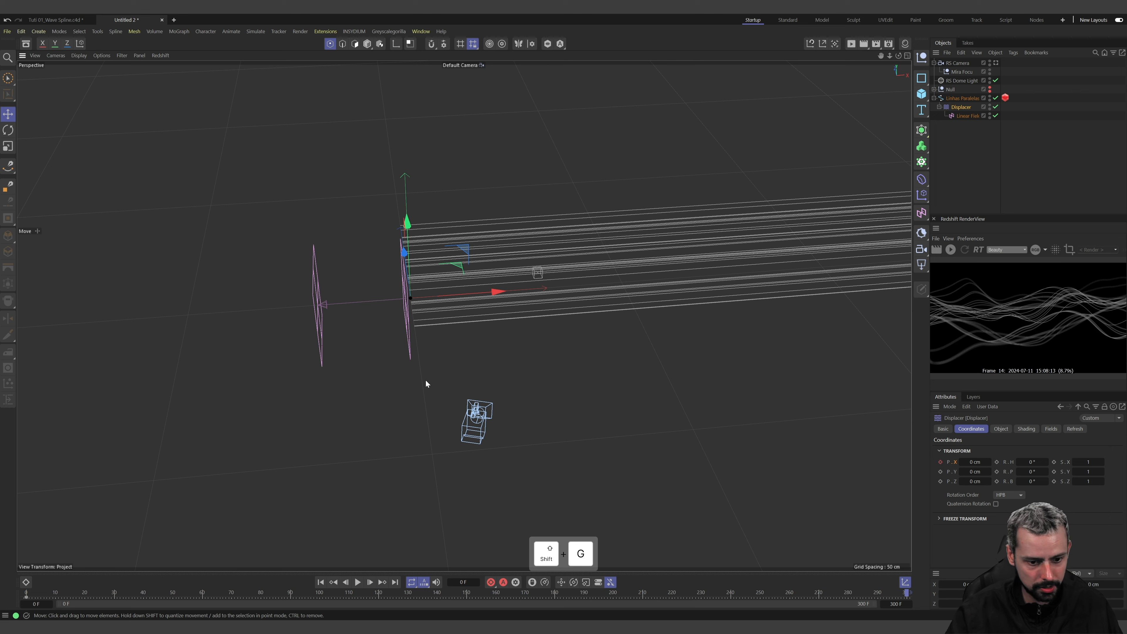
alt+drag(469, 316, 452, 351)
mouse_move(552, 317)
mouse_down()
mouse_move(841, 317)
mouse_move(565, 316)
mouse_up()
click(941, 463)
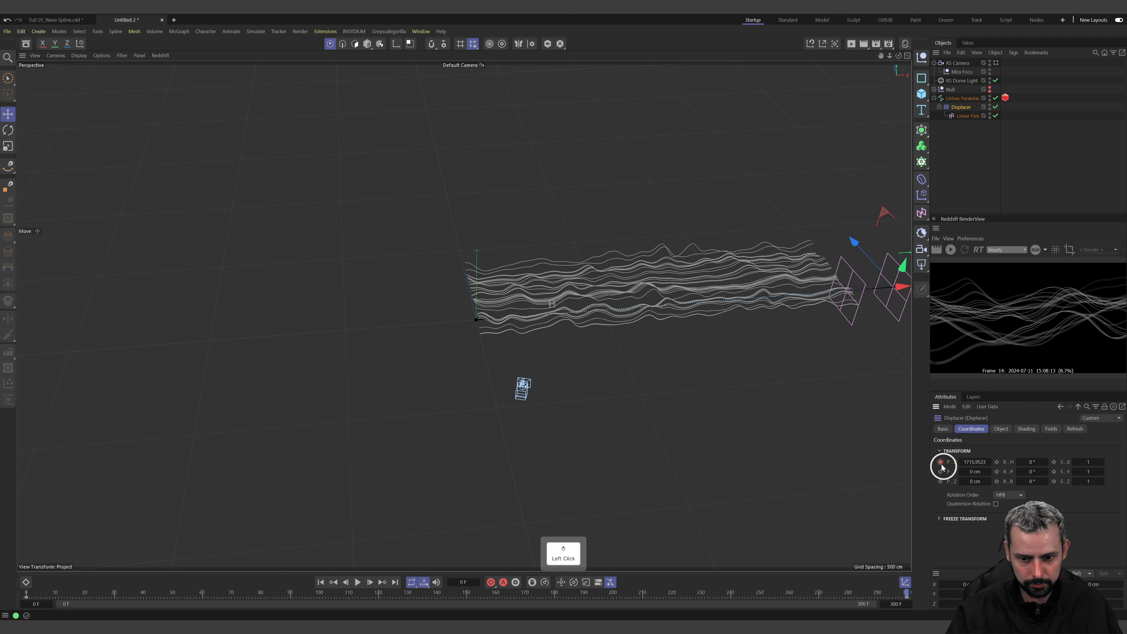
Play the line-growth animation through the RS Camera and return to the first frame
key(shift)
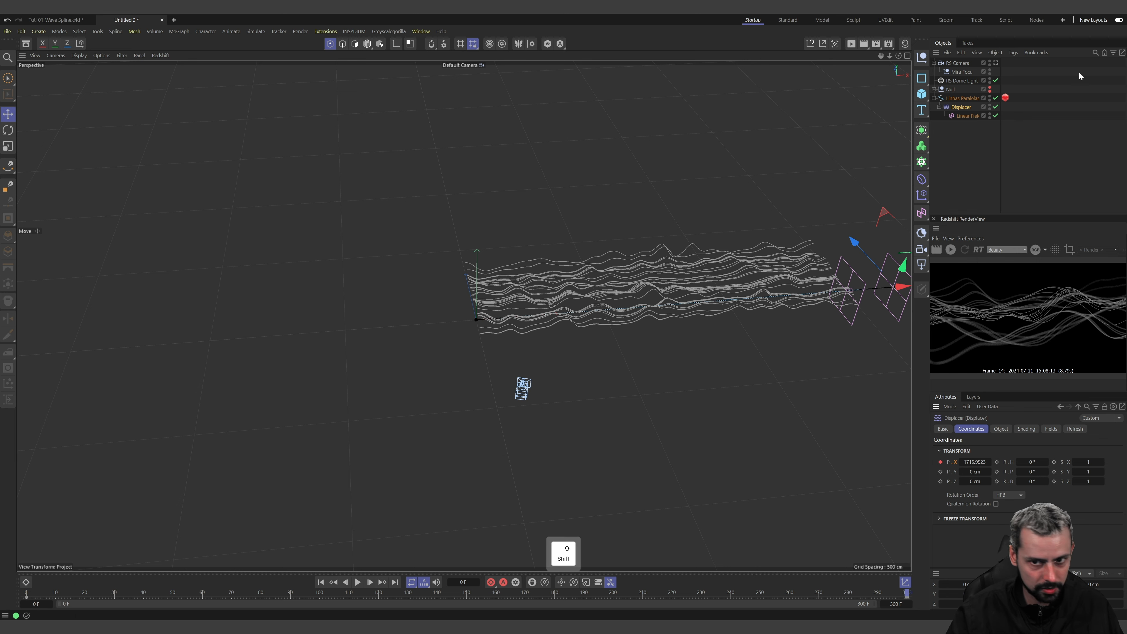
click(996, 63)
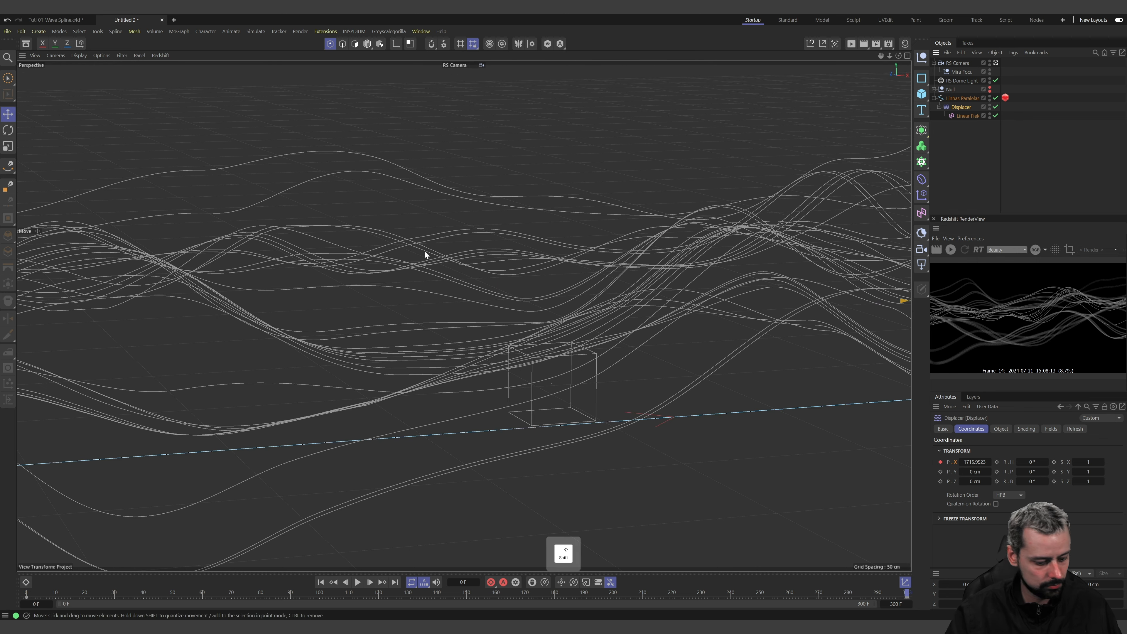
key(shift+f)
key(F8)
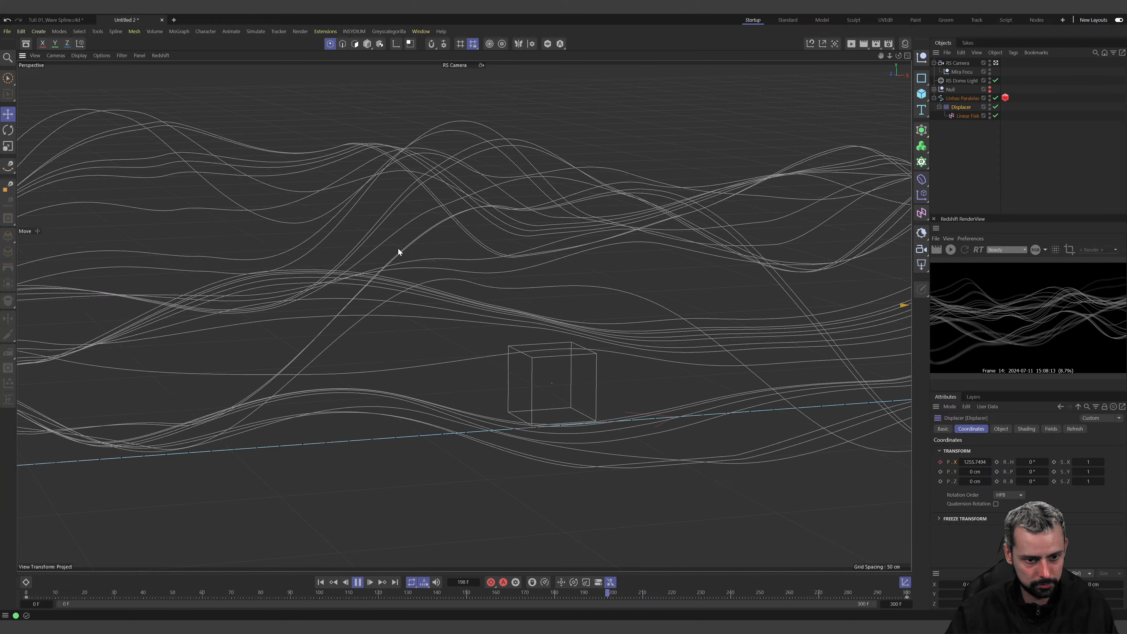
key(F8)
key(shift+f)
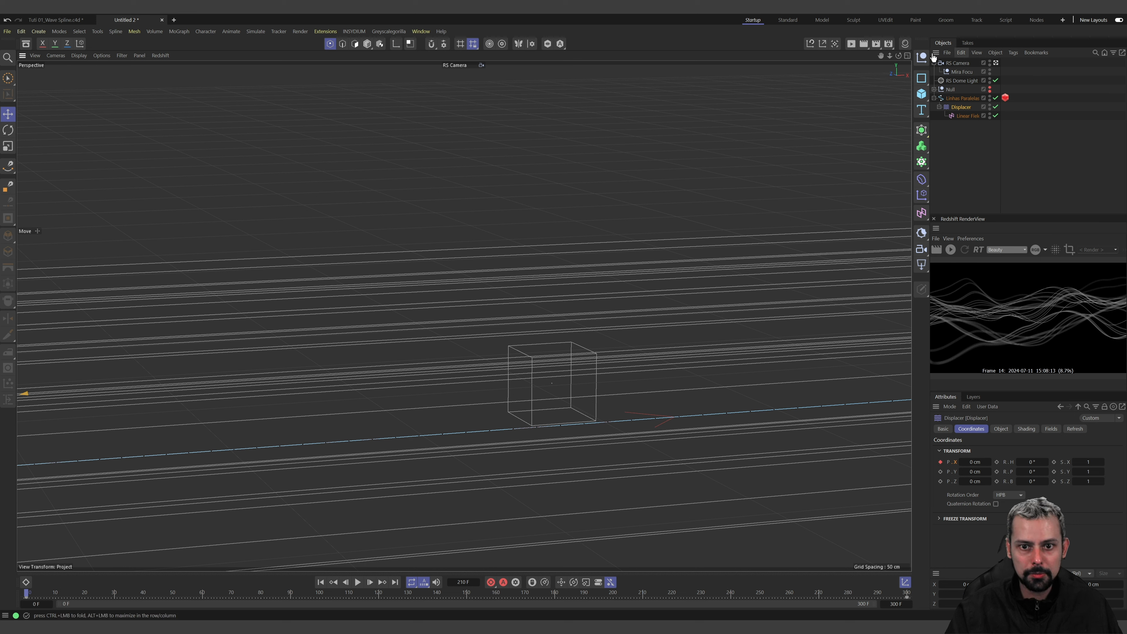
Create a null named Ref Cam and make the RS Camera its child
click(919, 58)
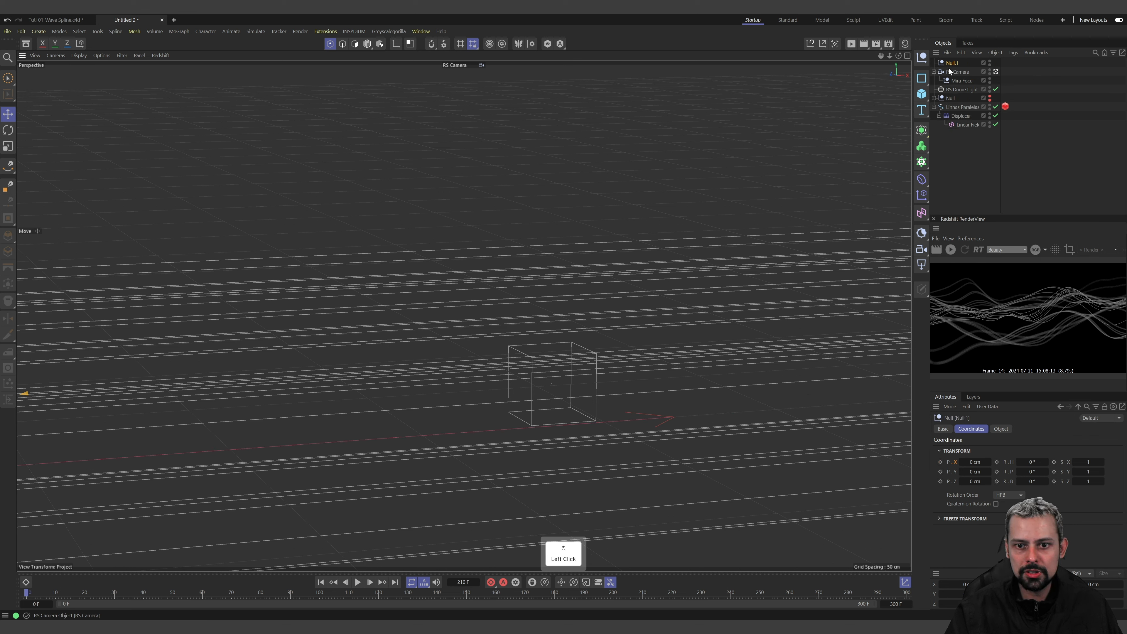
double_click(956, 61)
text(Ref)
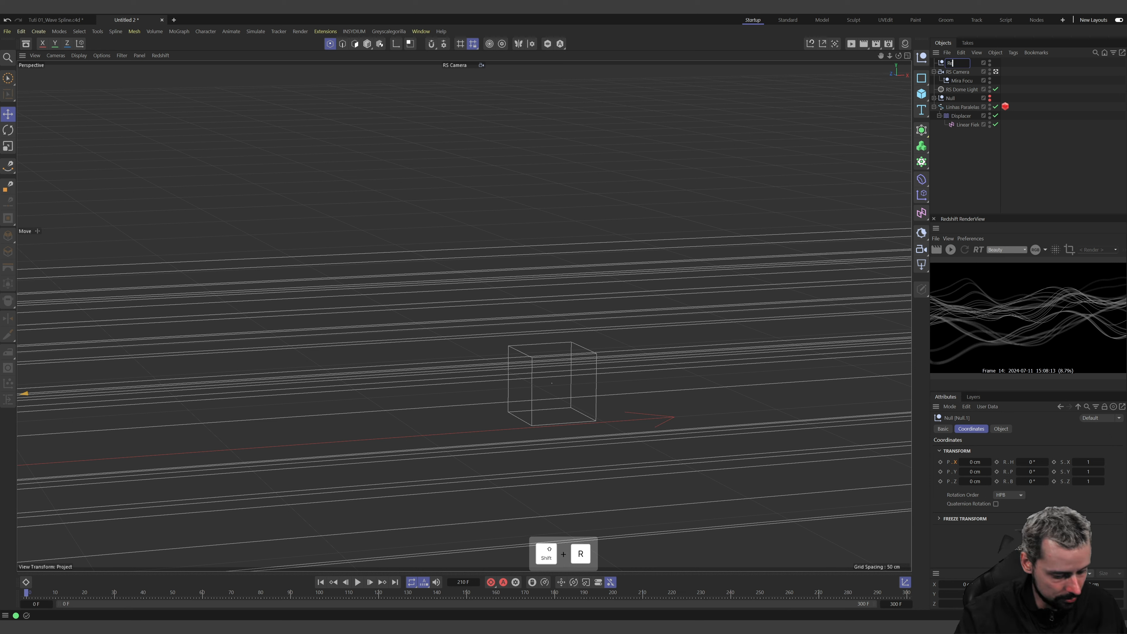
text( Cam)
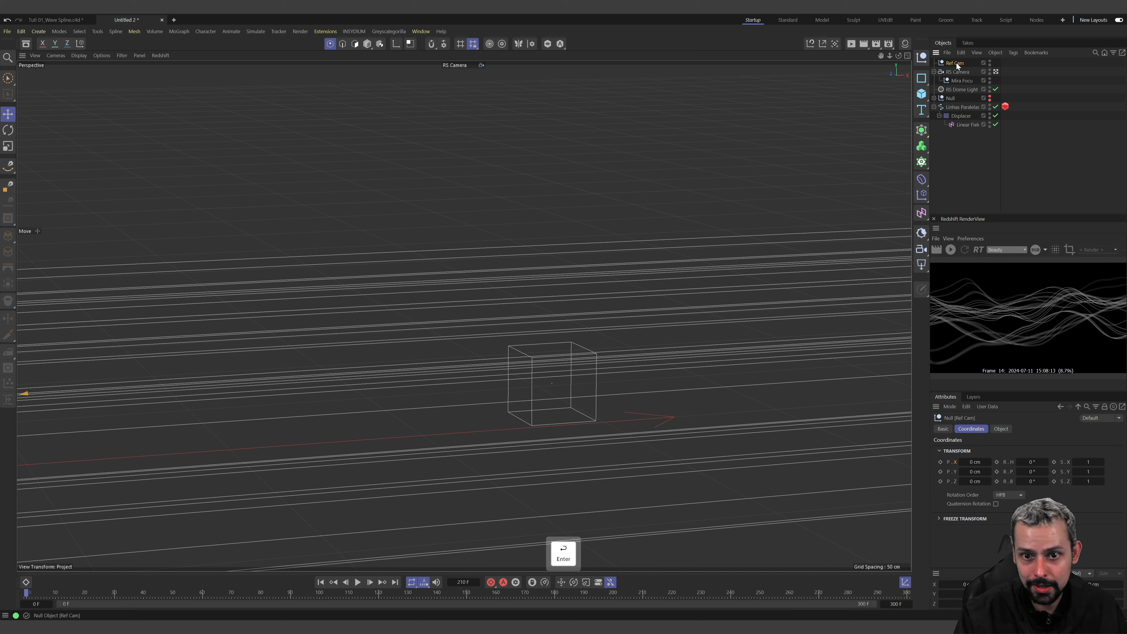
drag(957, 74, 957, 65)
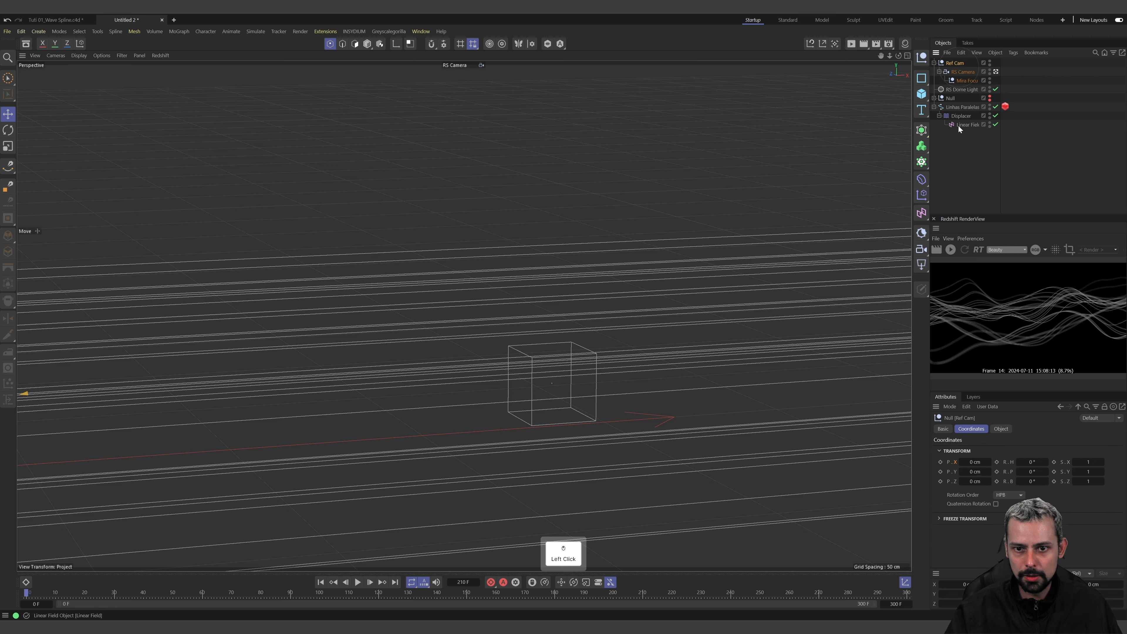
Set the Ref Cam null's display shape to Pentagon and check it outside the camera view
click(997, 72)
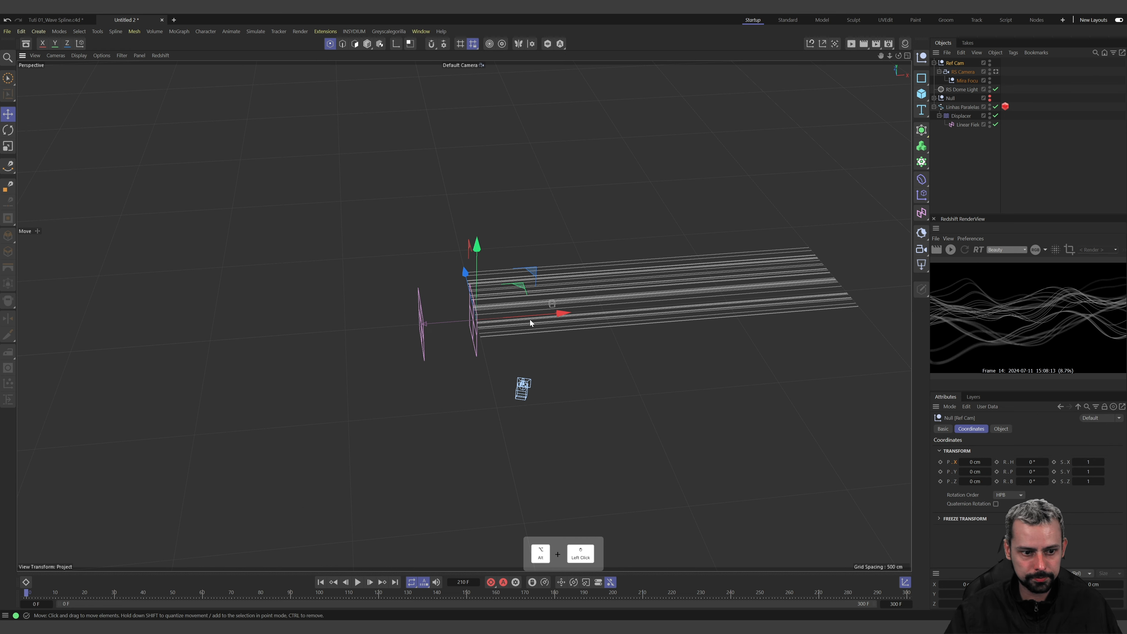
alt+drag(767, 395, 757, 274)
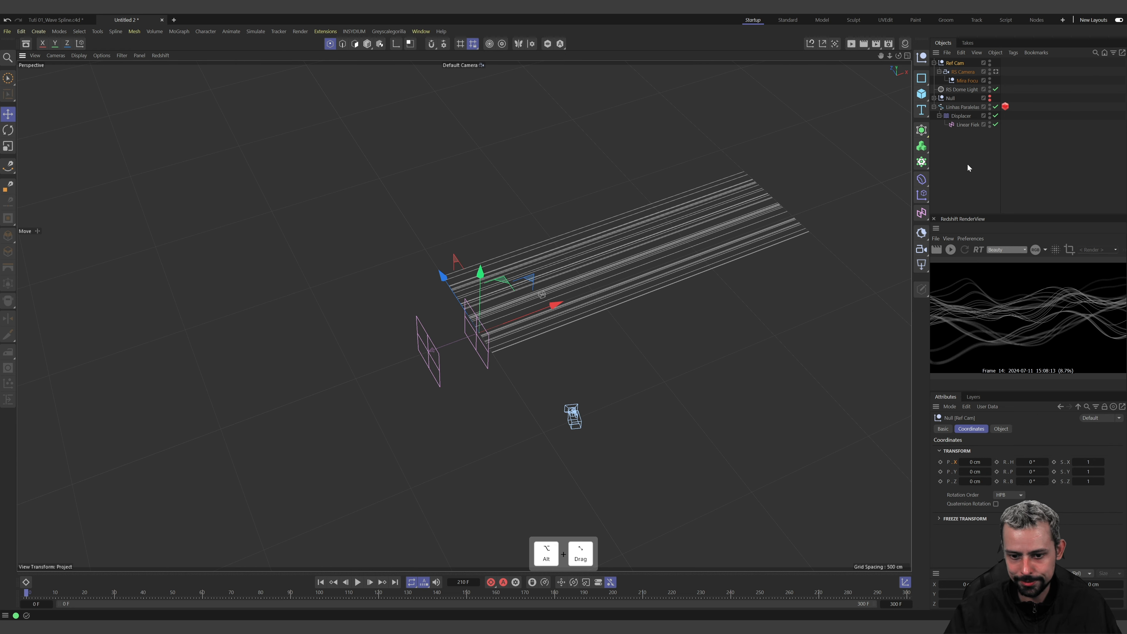
click(1000, 429)
click(1008, 450)
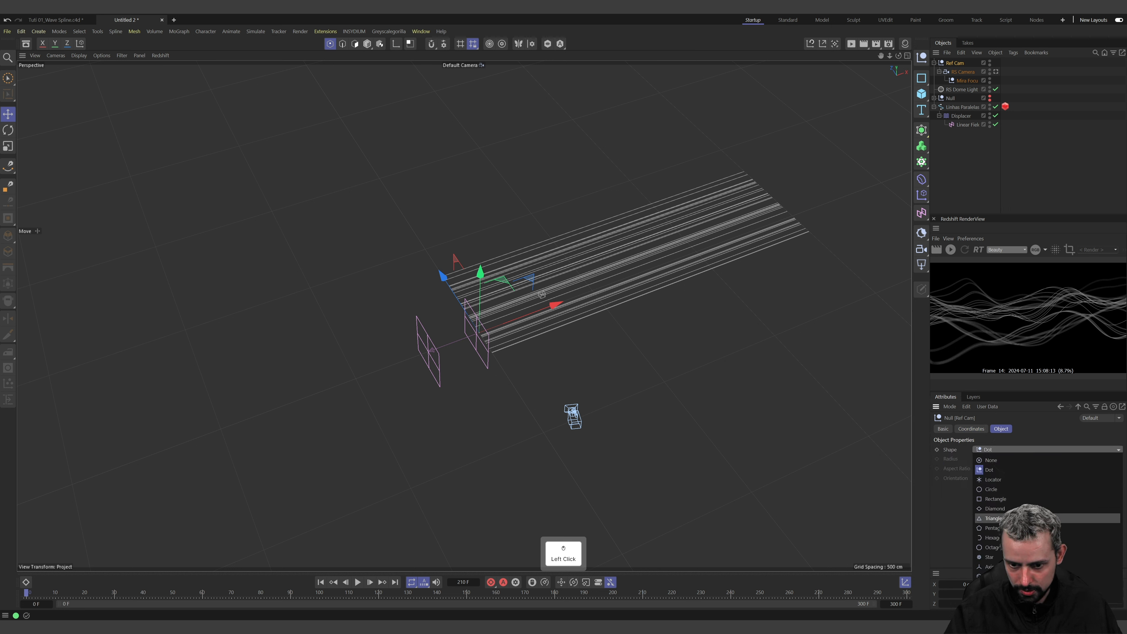
click(1021, 528)
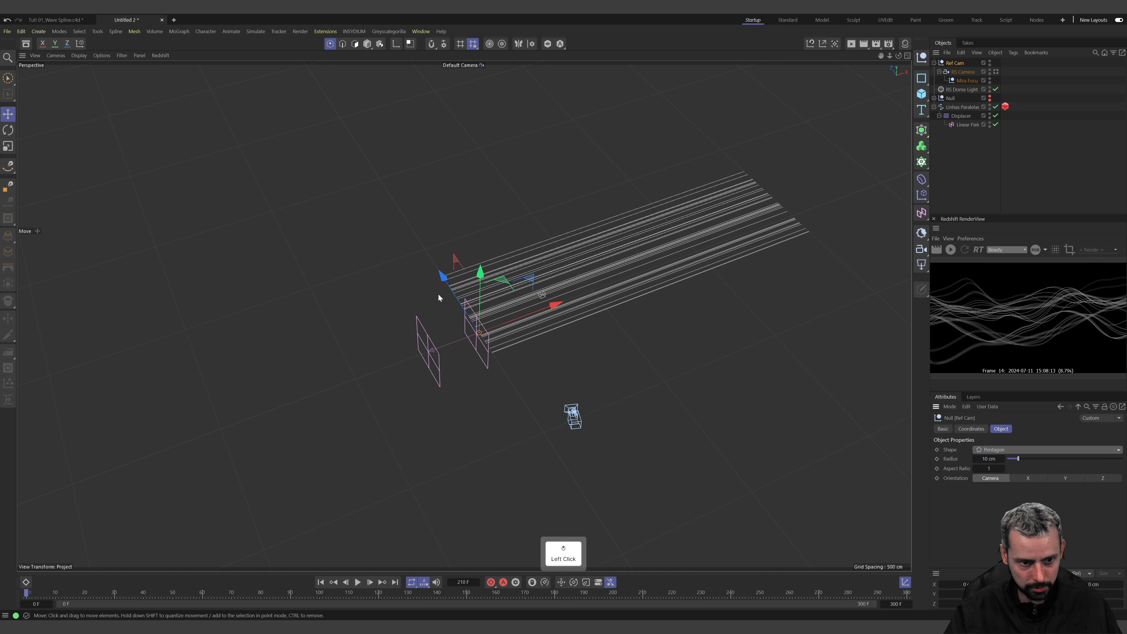
alt+drag(449, 320, 545, 355)
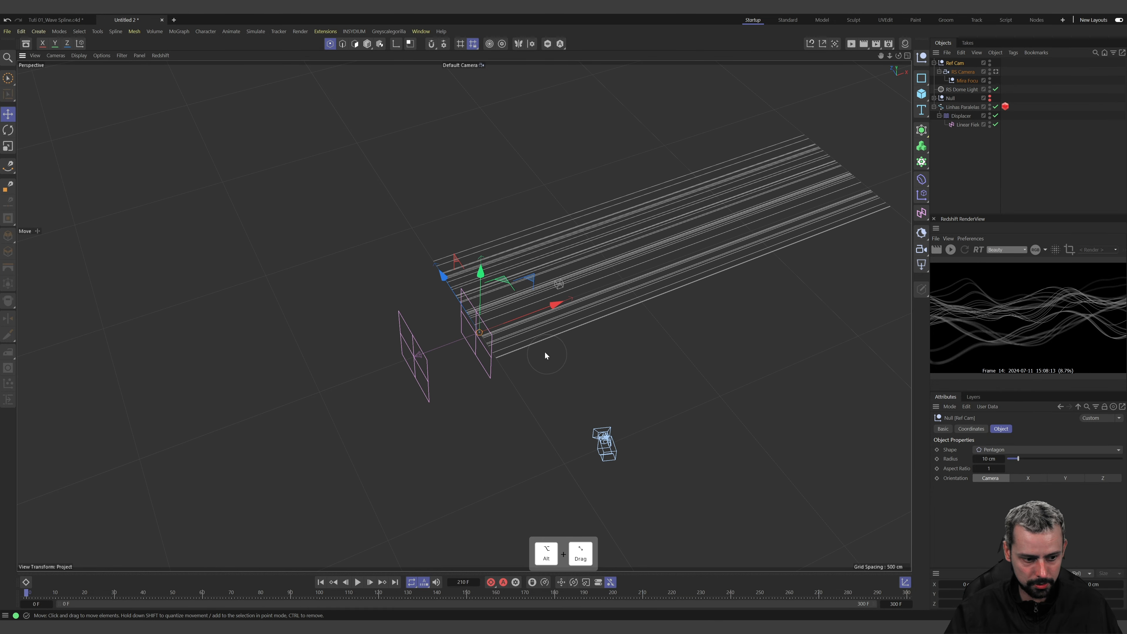
Keyframe Ref Cam's X position and heading at 0 on frame 0, and its X position at 915 cm on frame 300
click(967, 430)
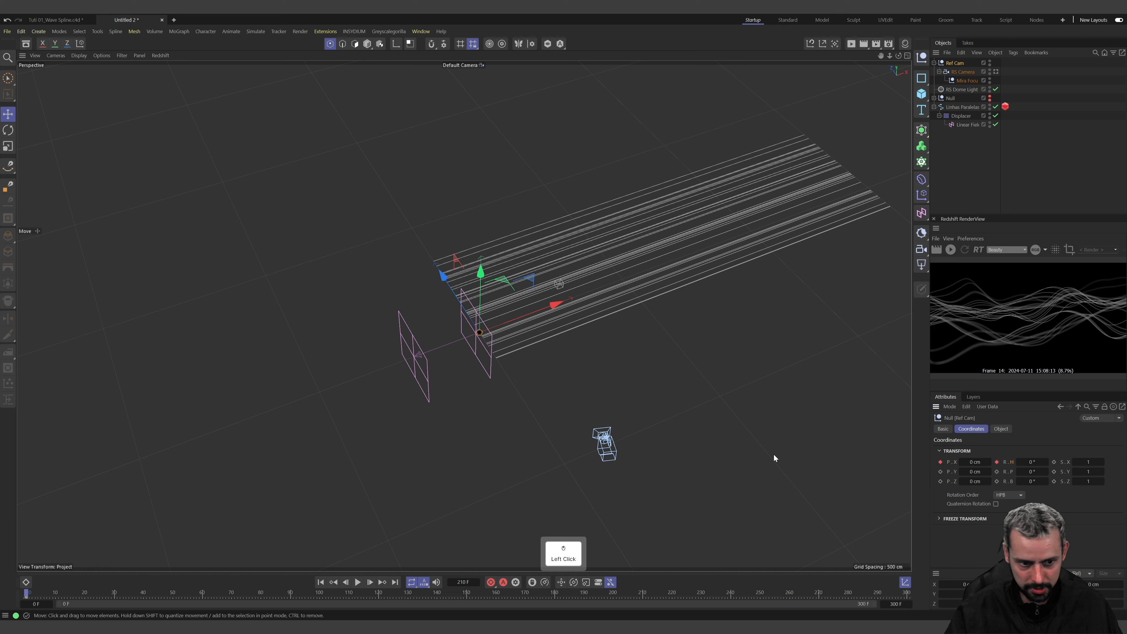
key(shift+g)
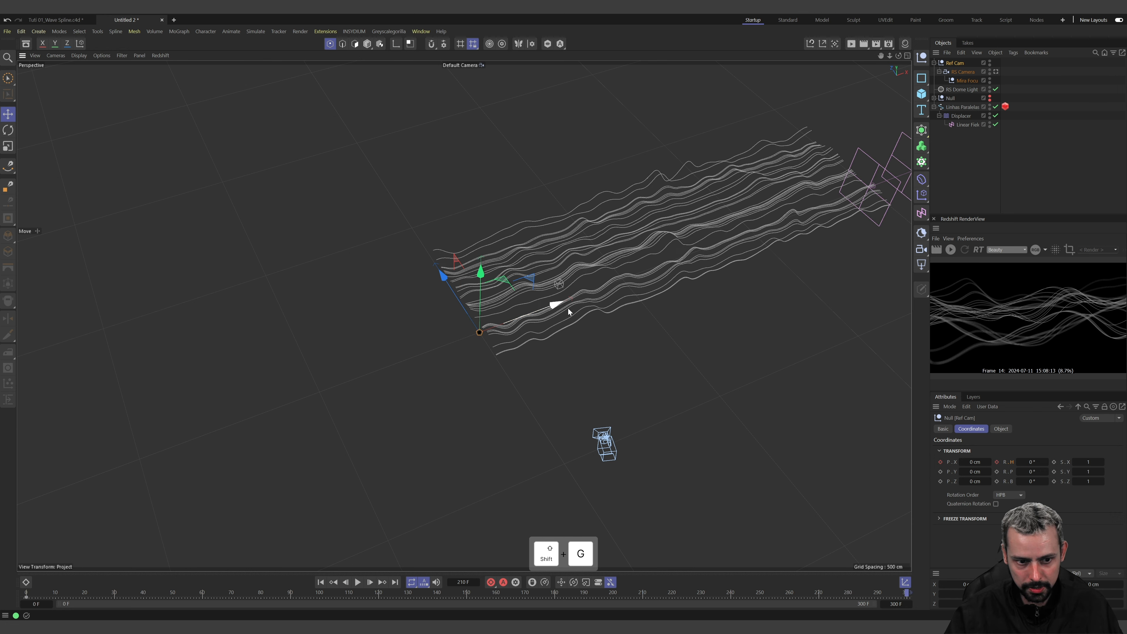
click(997, 72)
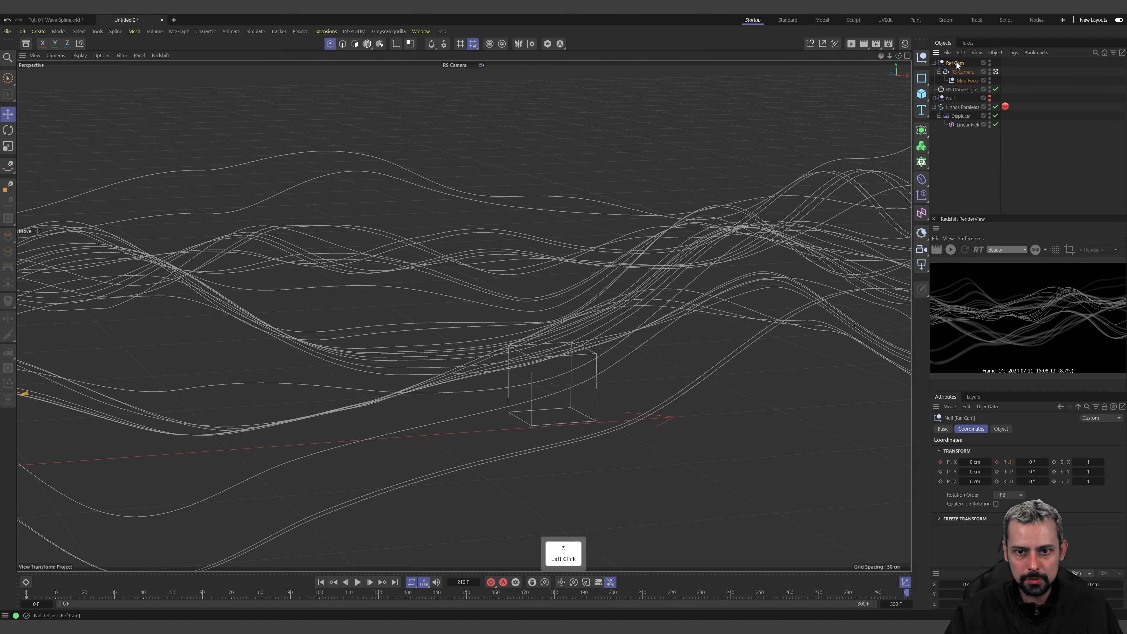
drag(972, 462, 971, 461)
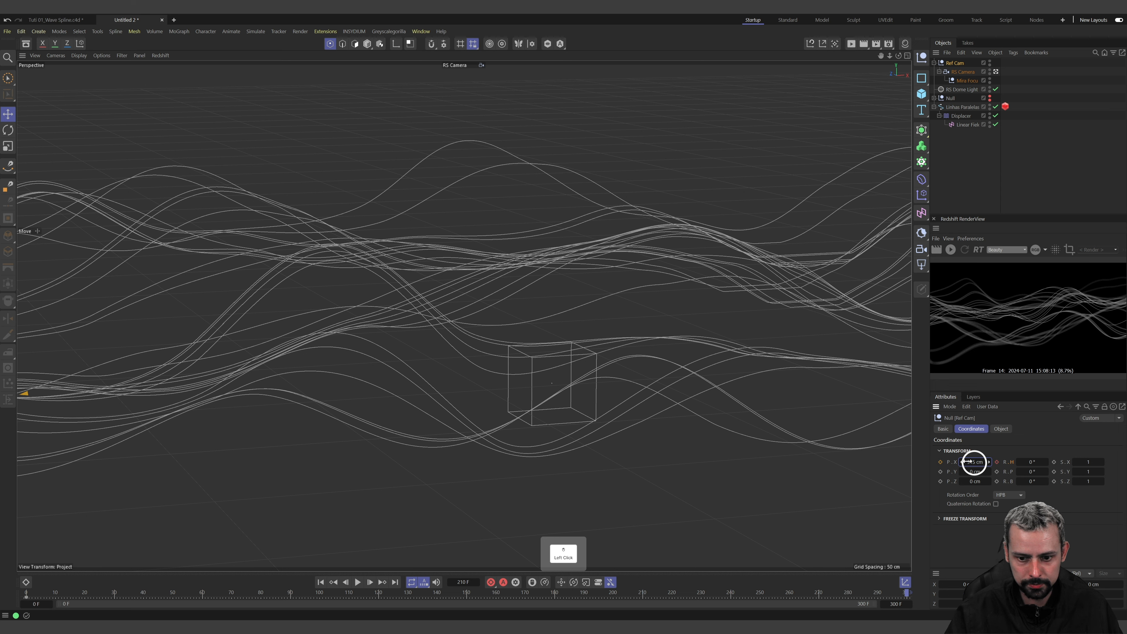
click(940, 462)
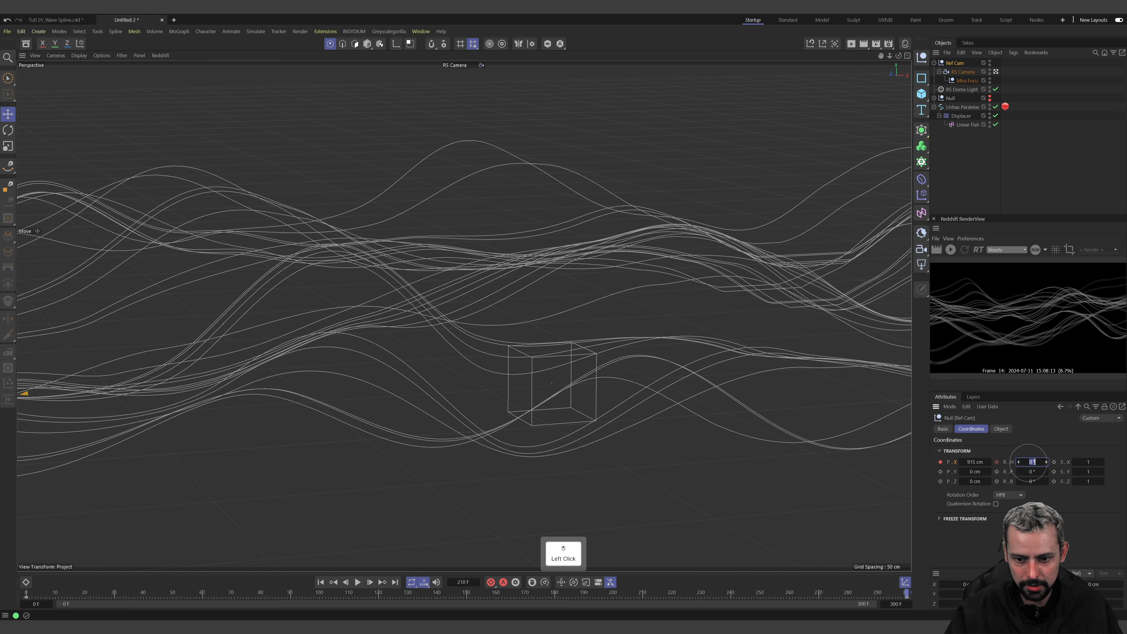
Set Ref Cam's heading to 15°, keyframe it at frame 300 and open the animation dope sheet
text(45)
key(Return)
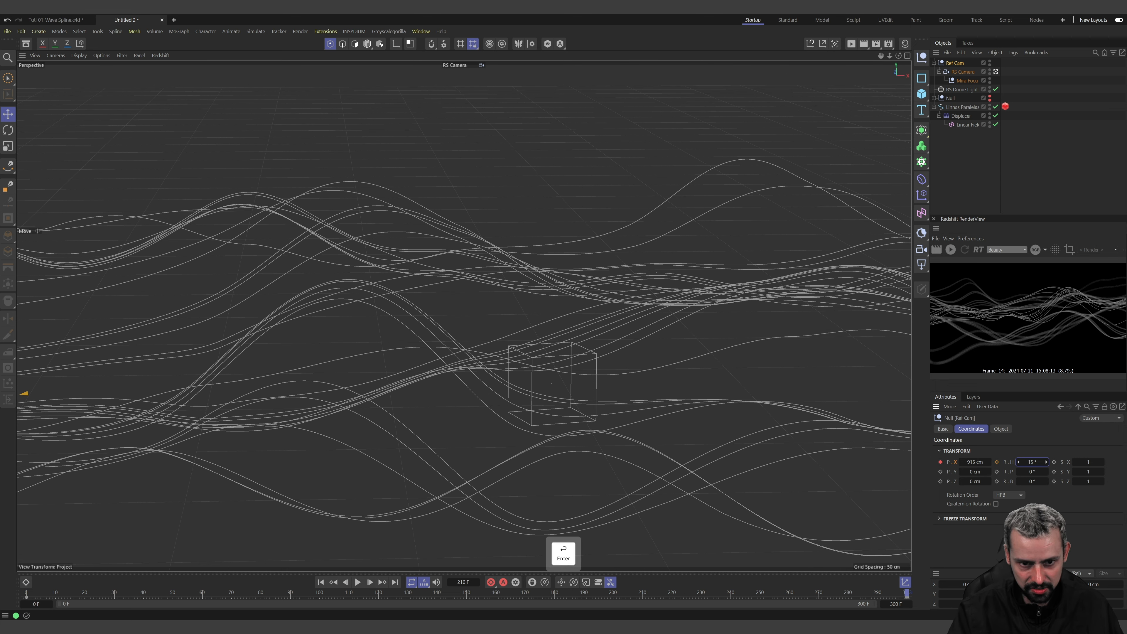
click(997, 463)
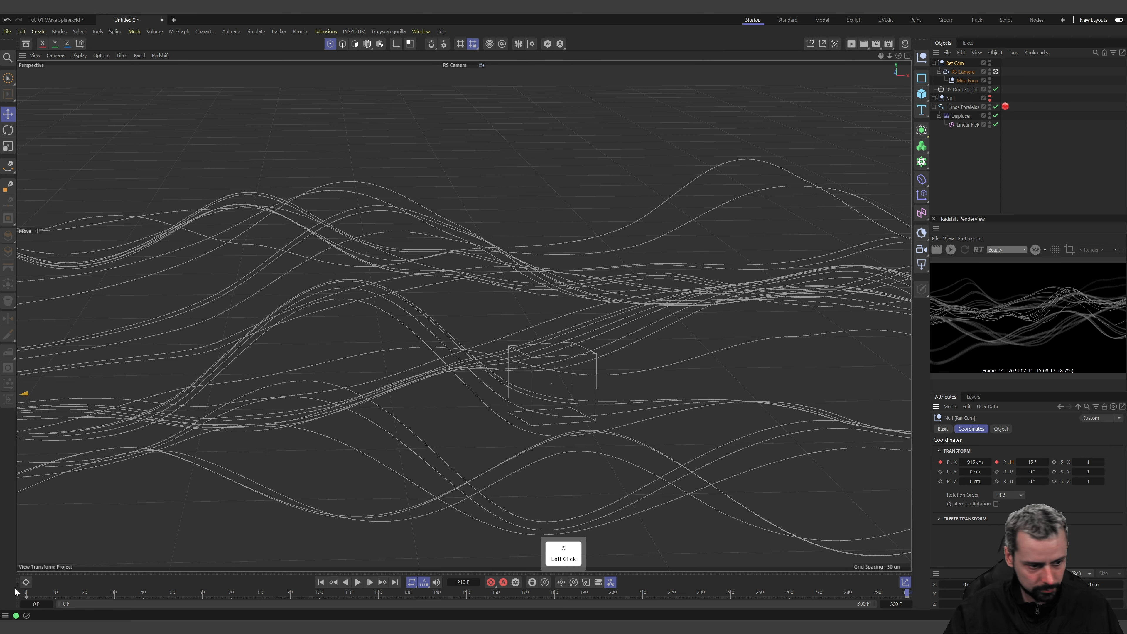
click(26, 582)
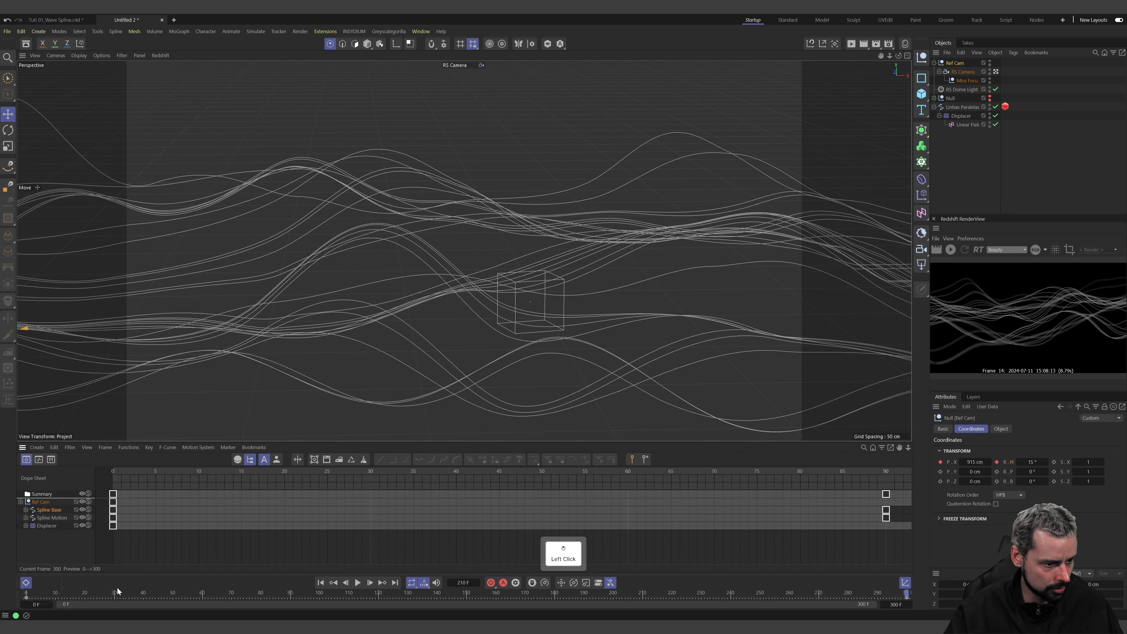
Set both of Ref Cam's X position keyframes to linear interpolation in the F-curve view
click(39, 460)
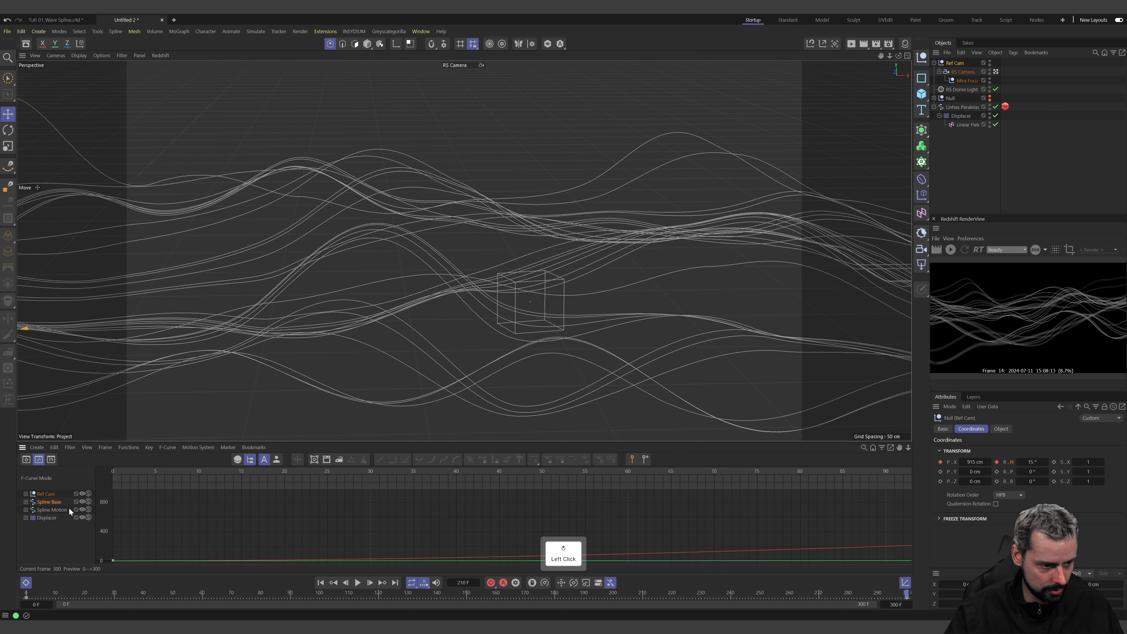
click(39, 495)
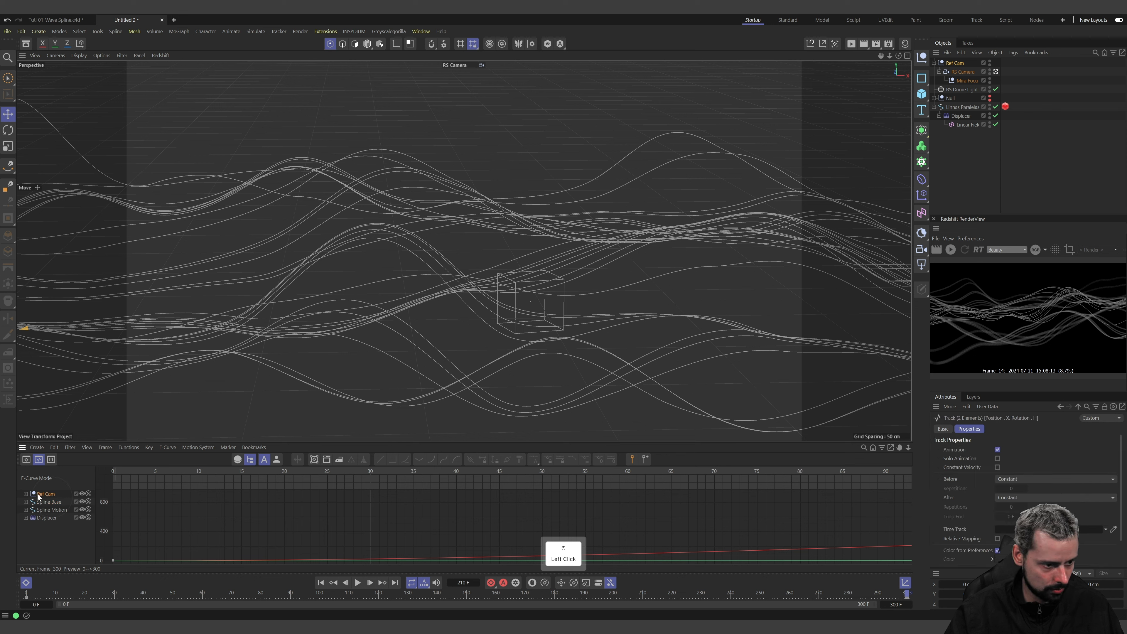
click(26, 494)
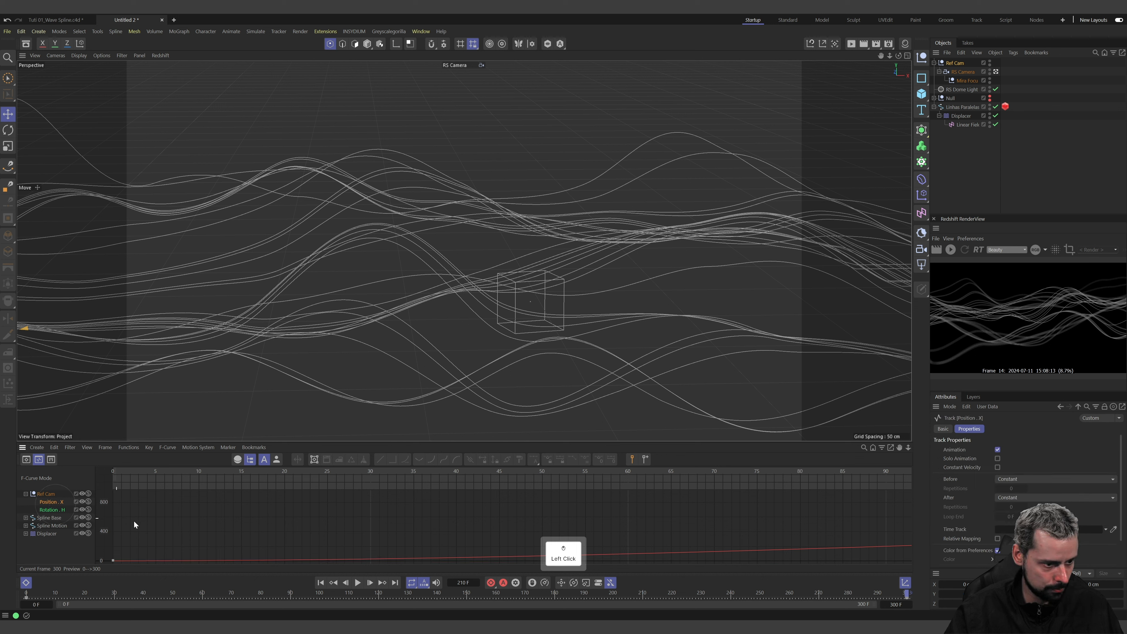
key(ctrl+a)
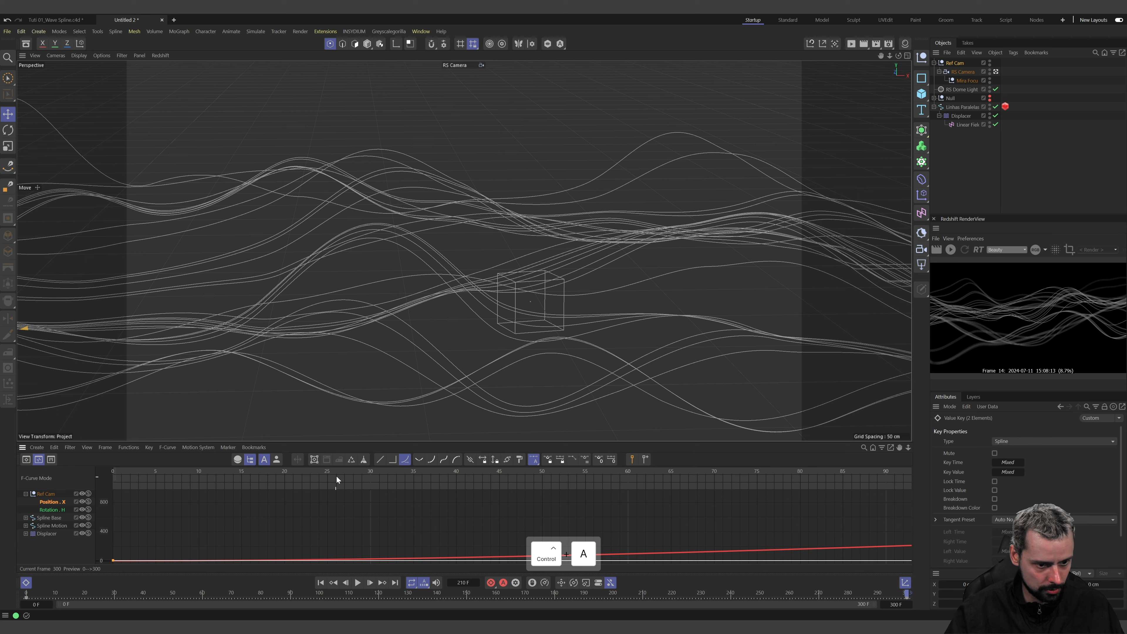
click(382, 461)
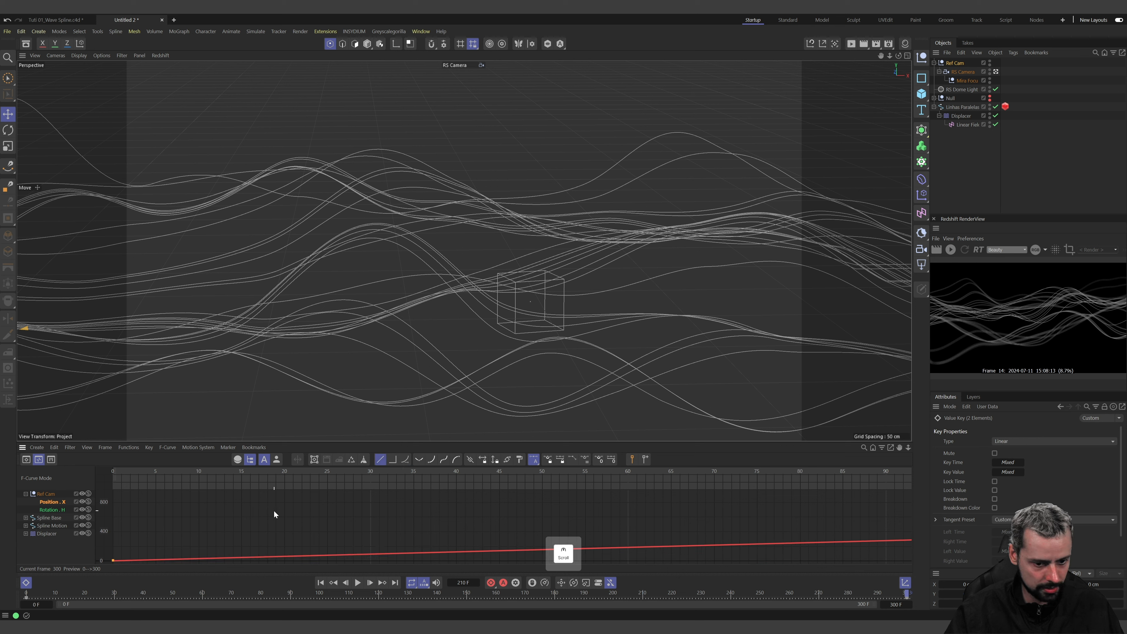
alt+middle_drag(403, 550, 564, 466)
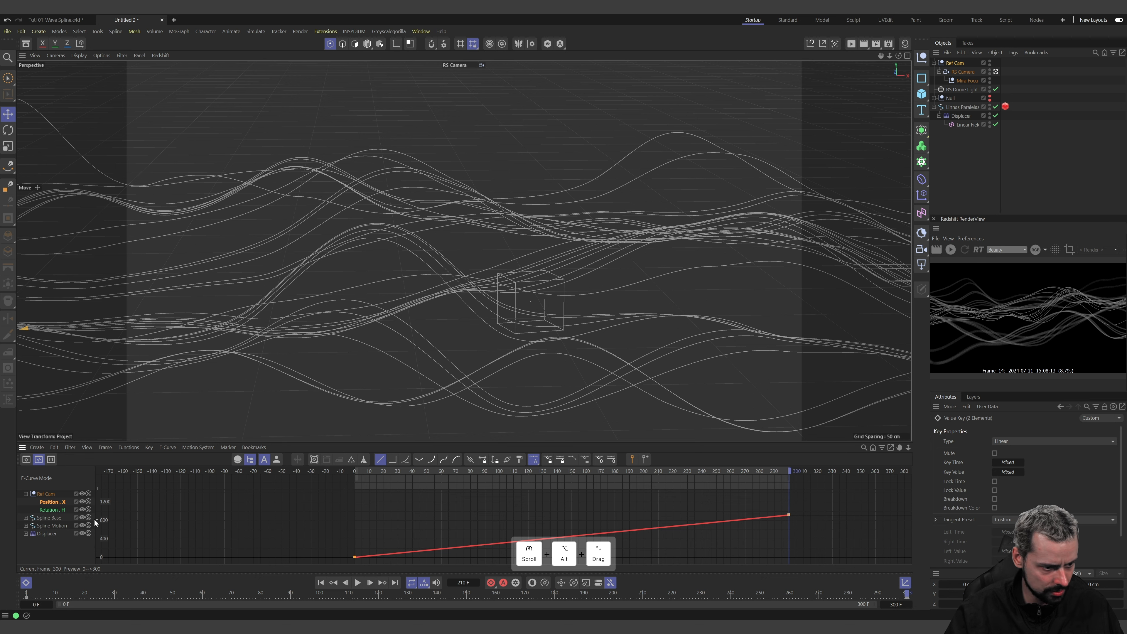
Bring up Ref Cam's heading curve, play the animation from frame 0 to 140 and start the Redshift render preview
click(59, 511)
alt+middle_drag(566, 466, 564, 469)
key(shift+f)
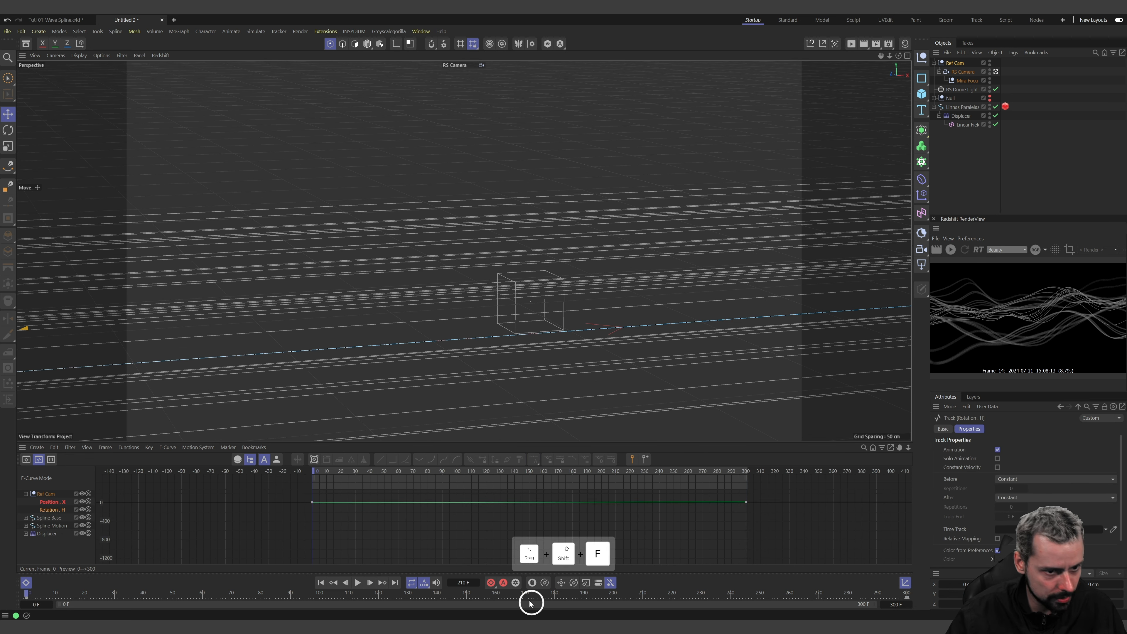
key(F8)
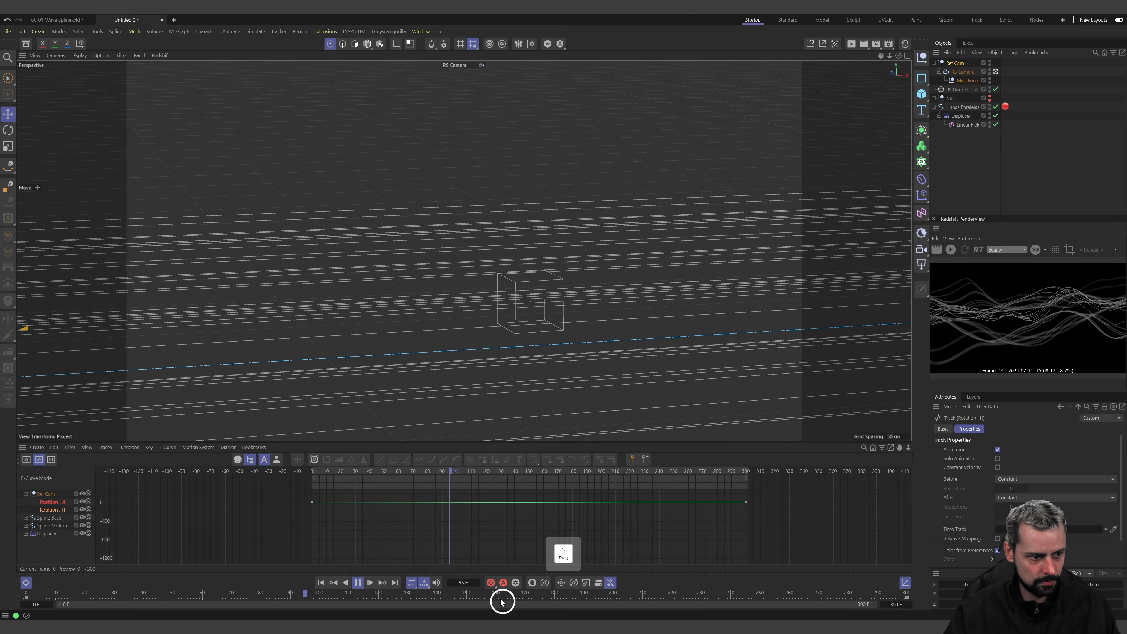
key(F8)
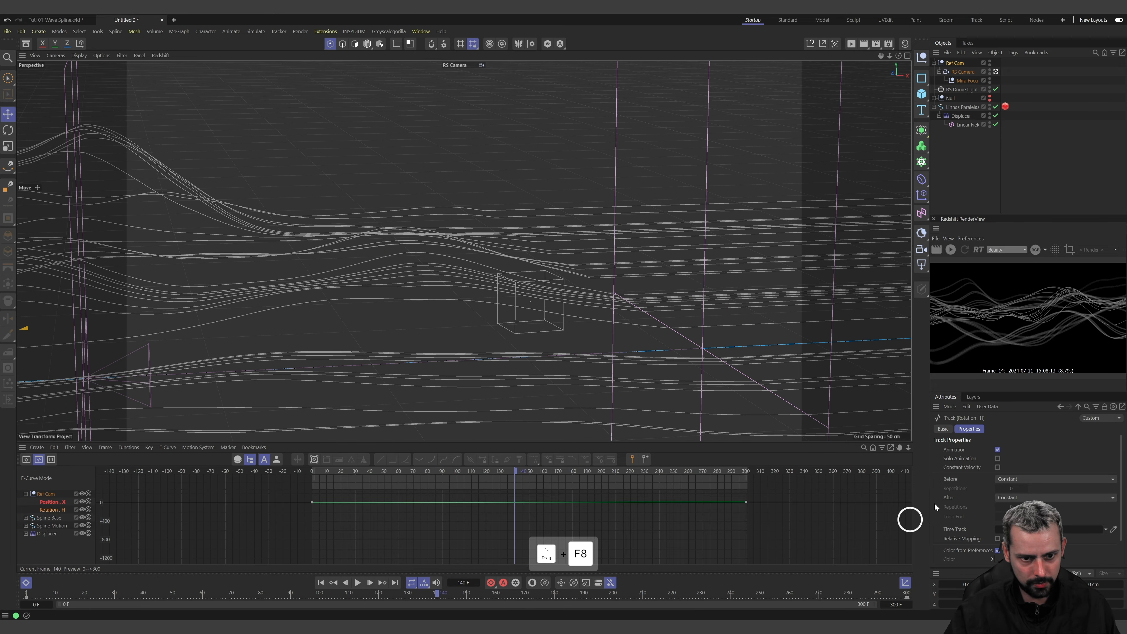
click(951, 249)
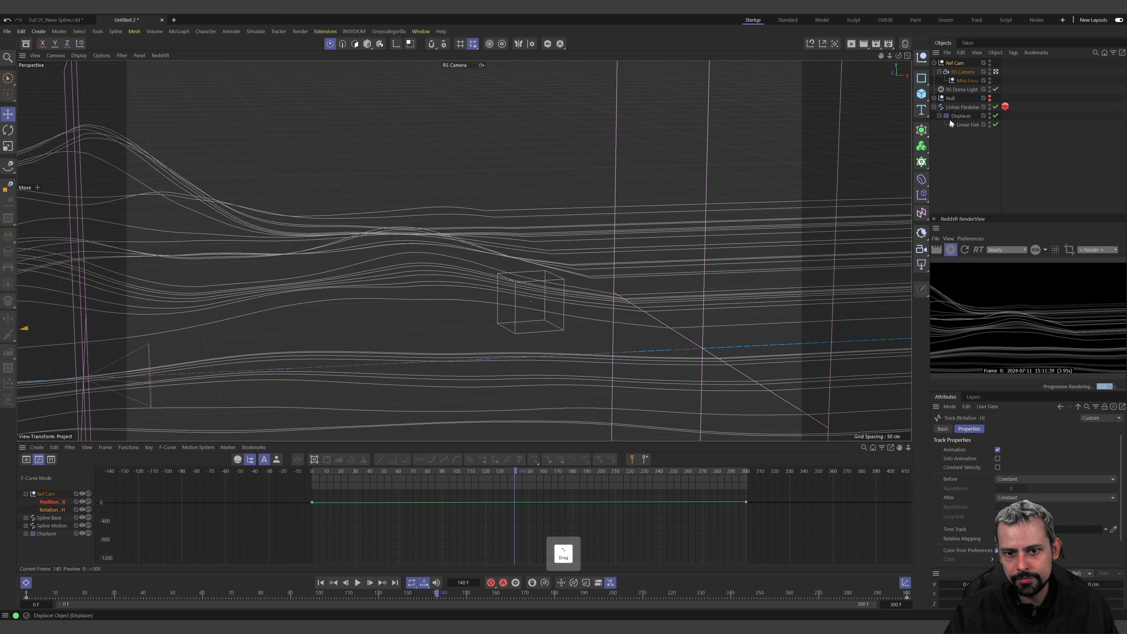
Set the number of intermediate points on the Linhas Paralelas spline to 16
click(957, 108)
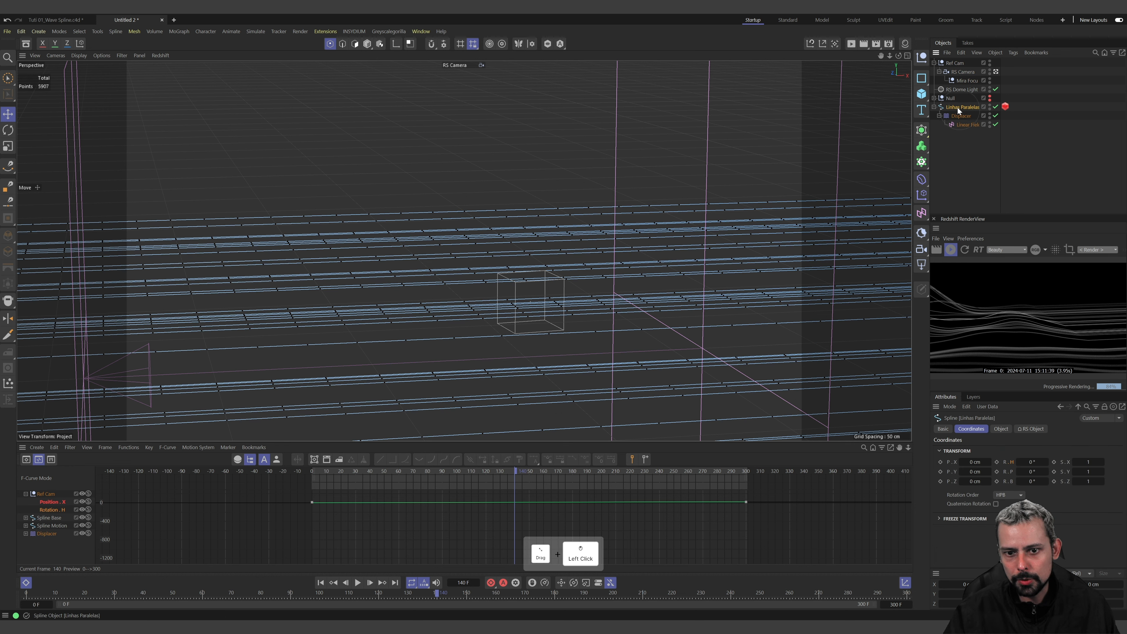
click(1005, 428)
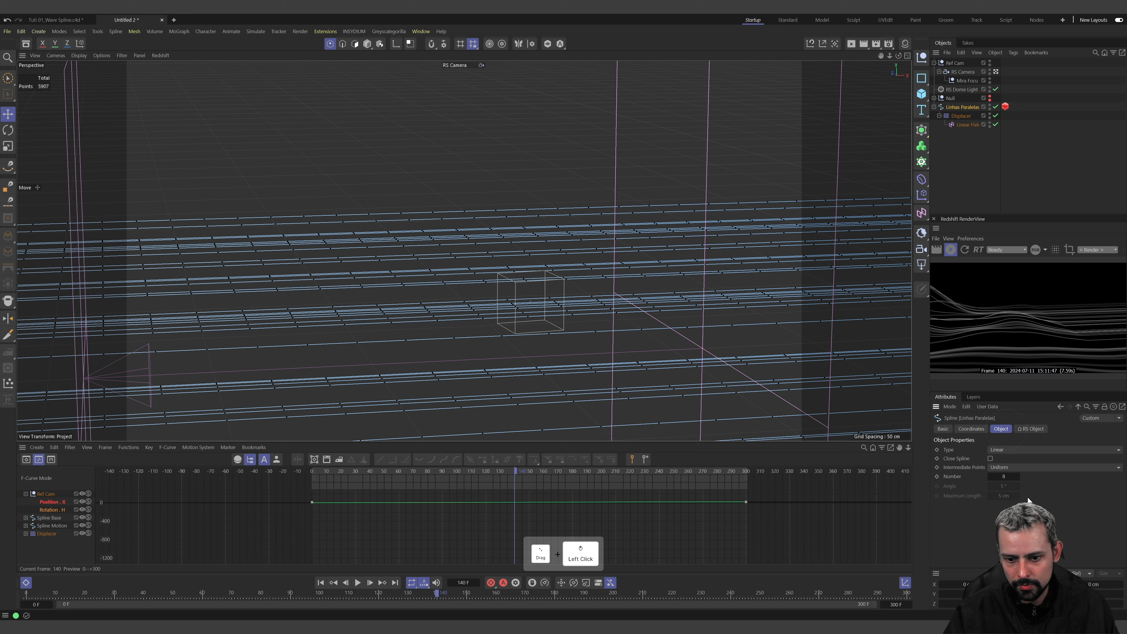
click(1012, 479)
text(16)
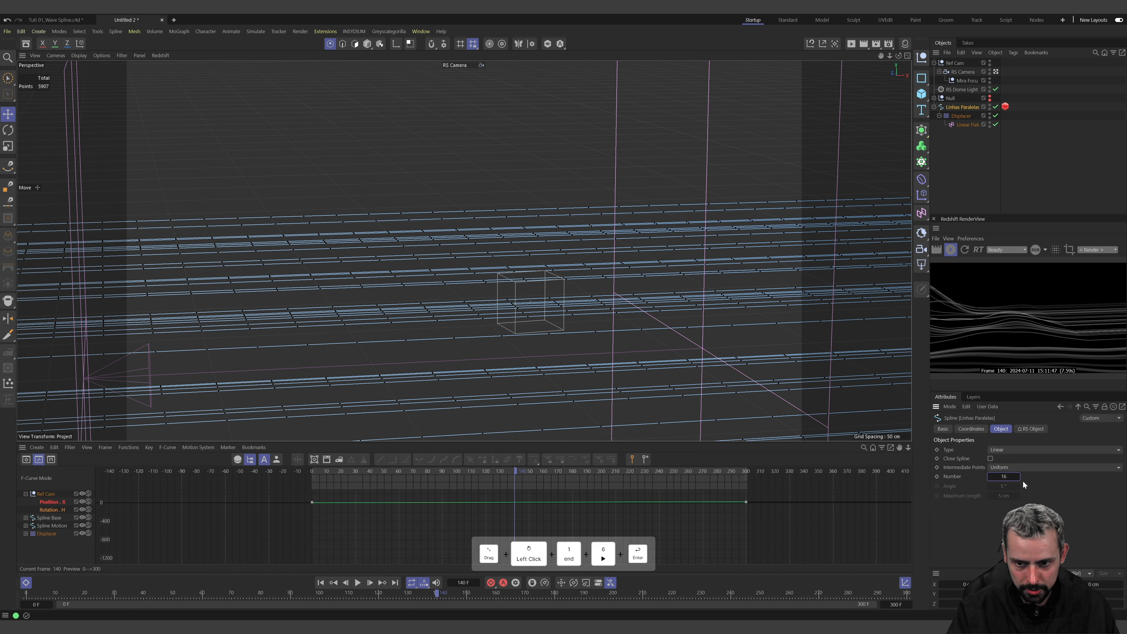
key(Return)
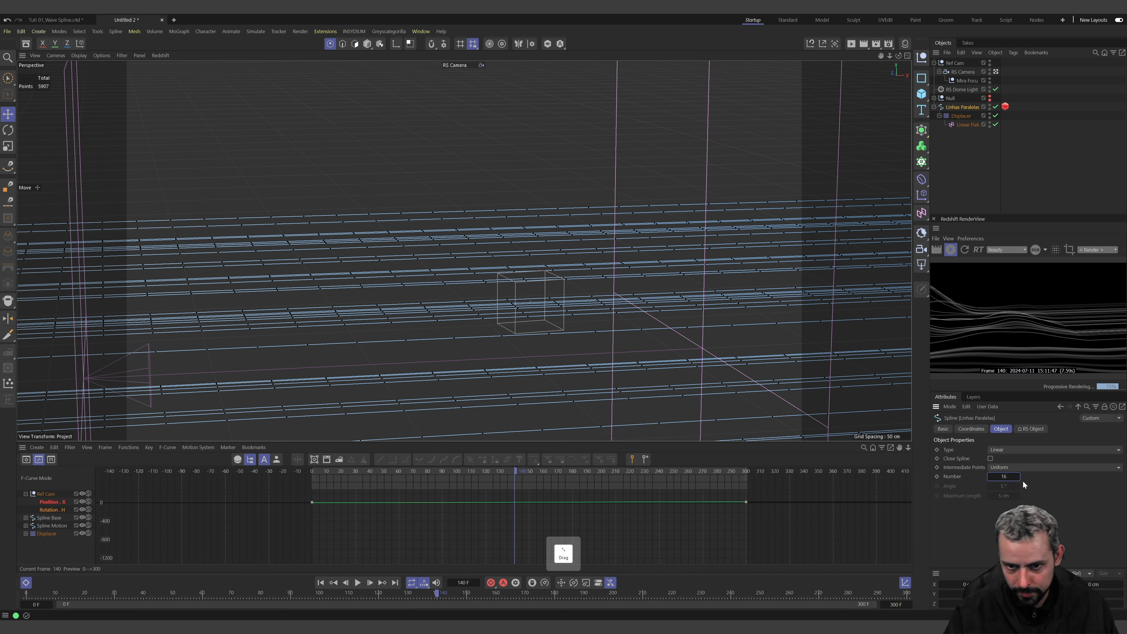
Set the contour mode in the Linear Field's remapping to Quadratic
click(969, 124)
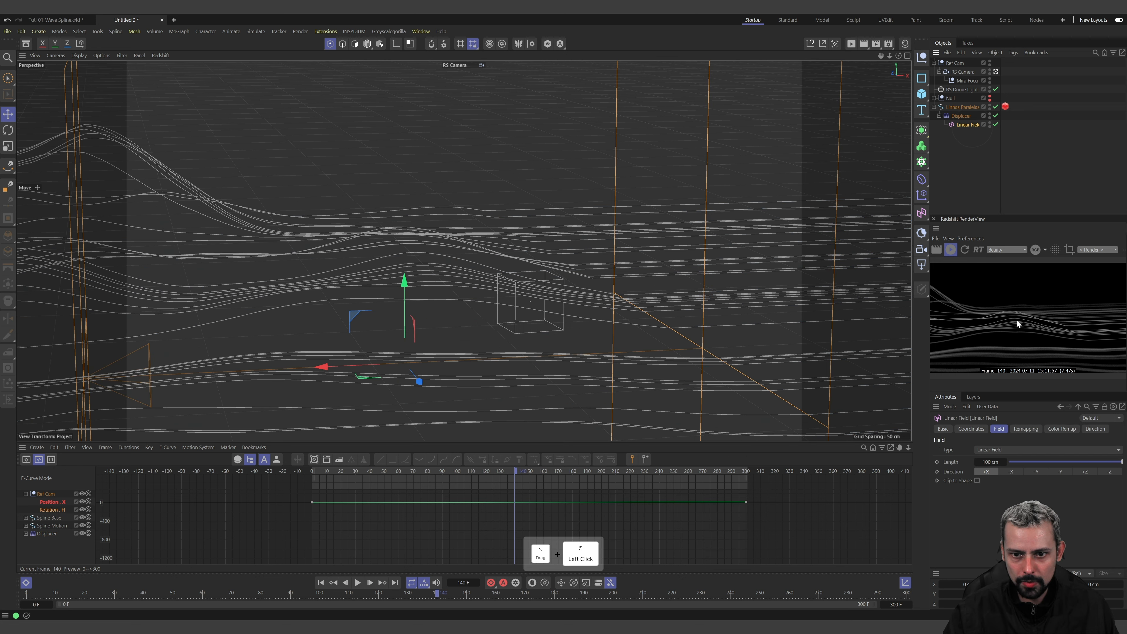
click(1026, 429)
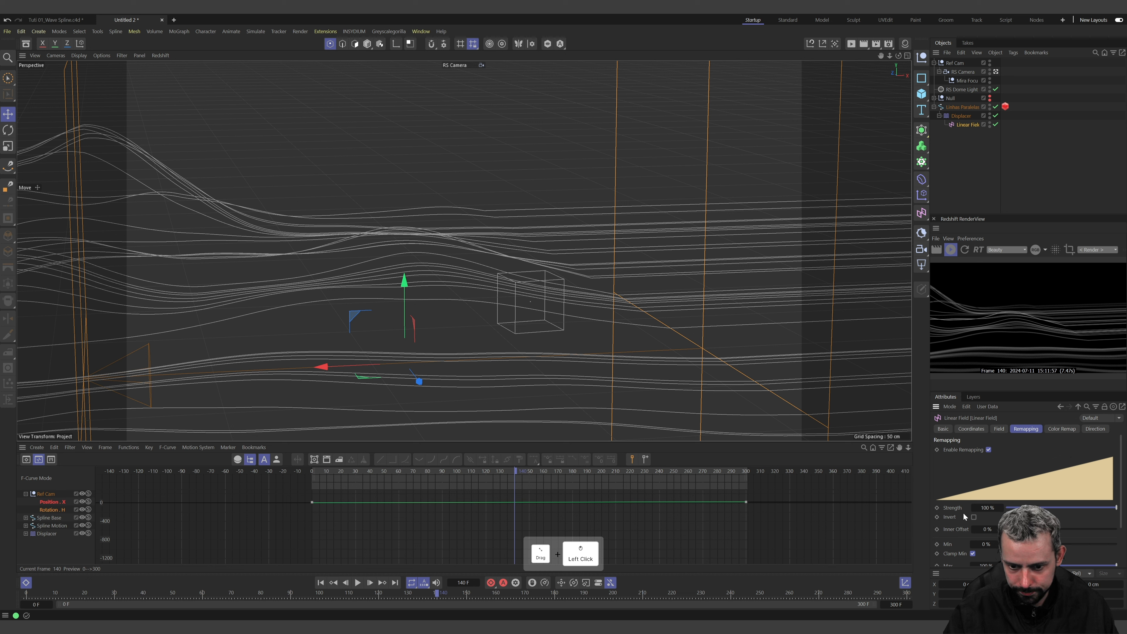
scroll(950, 500, down, 2)
scroll(951, 501, down, 1)
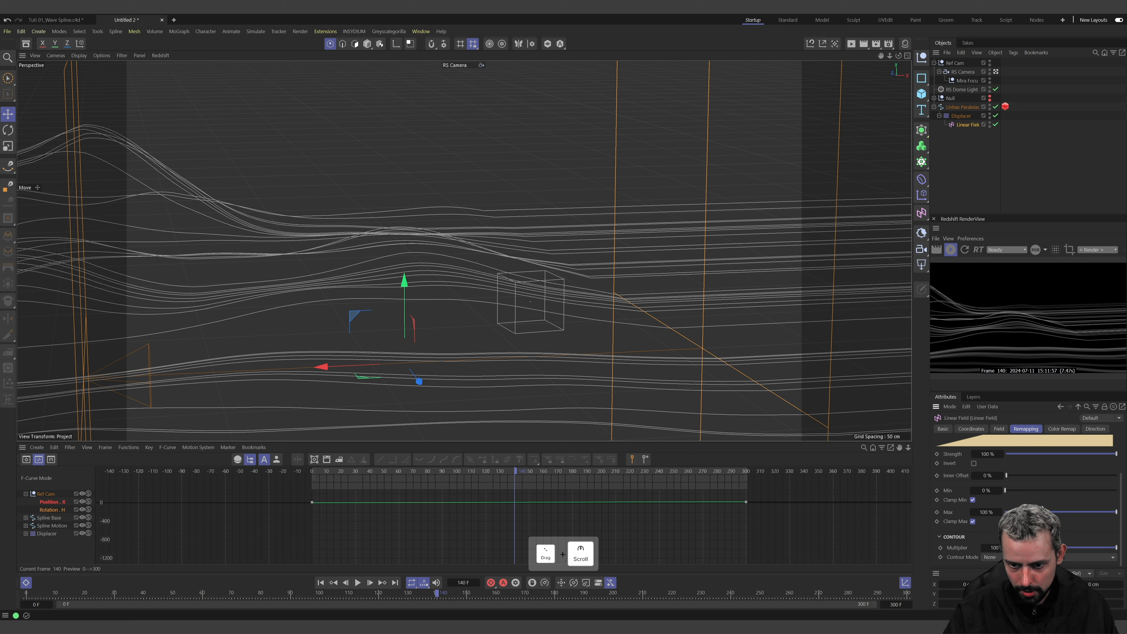
scroll(1043, 506, up, 3)
scroll(975, 531, down, 2)
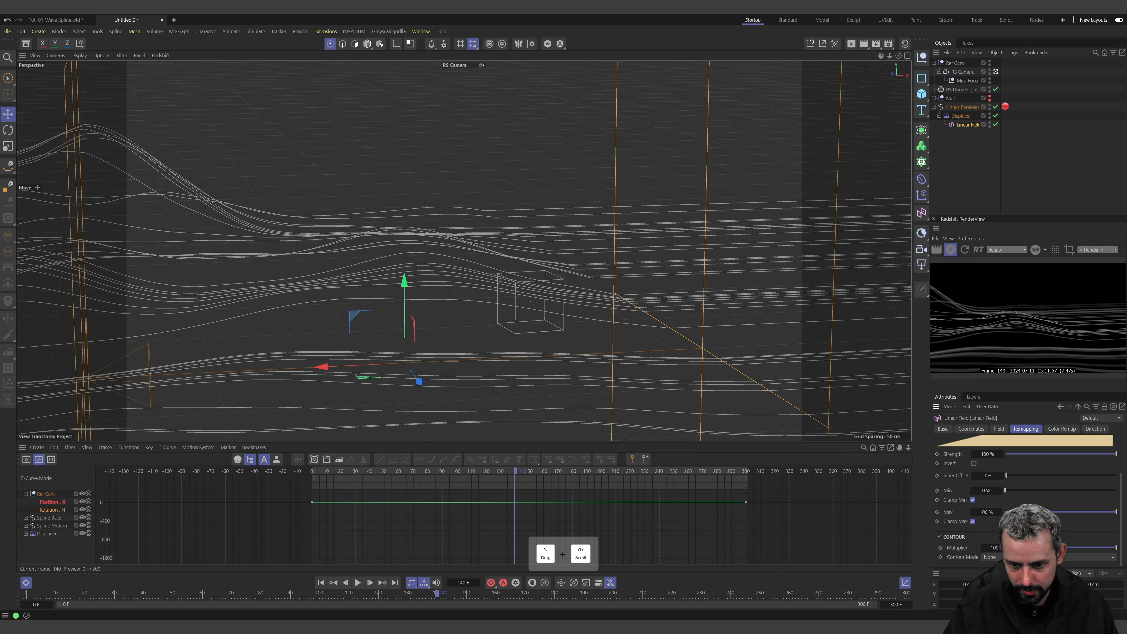
click(992, 557)
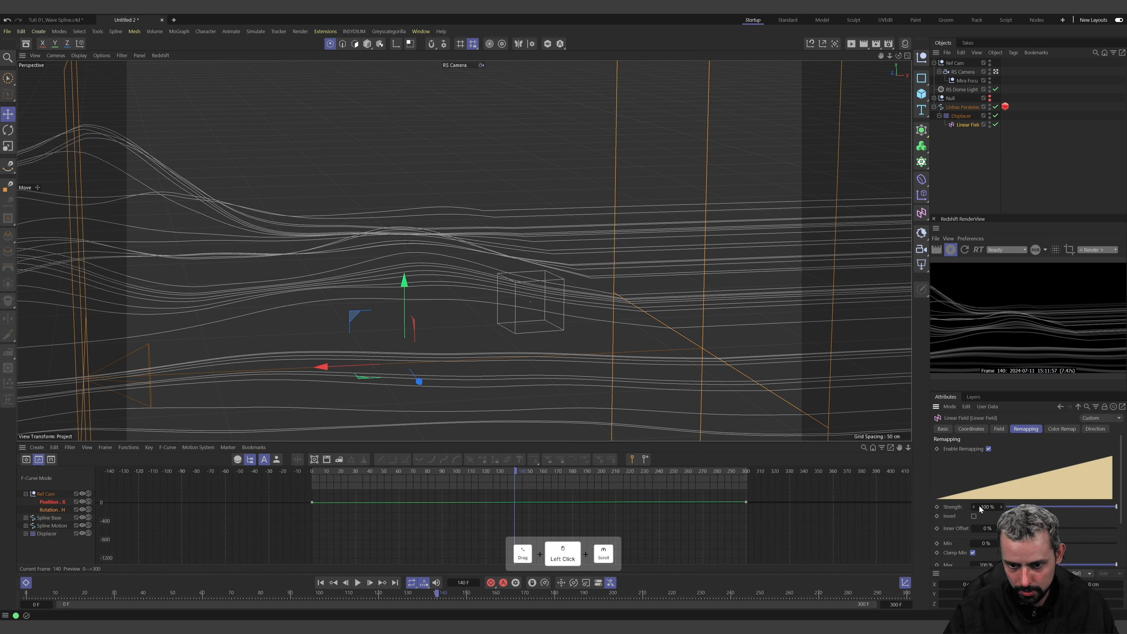
click(980, 505)
scroll(968, 538, down, 1)
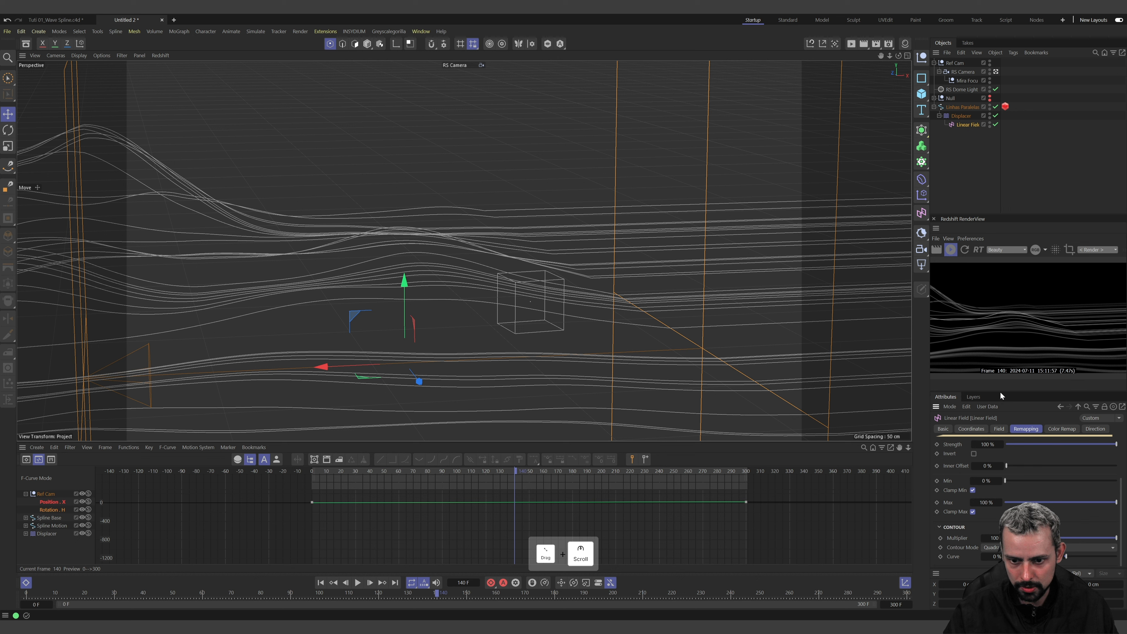
Enlarge the attributes area and set the Linear Field's quadratic contour curve to 55%
drag(1000, 392, 999, 234)
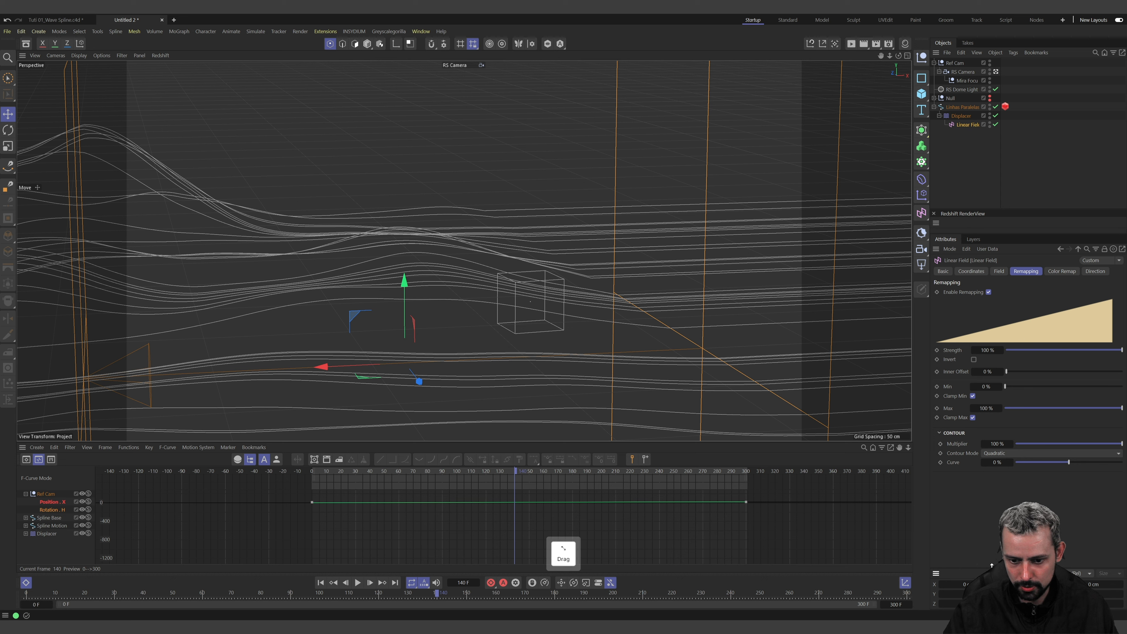
drag(992, 566, 994, 491)
drag(1069, 463, 1099, 459)
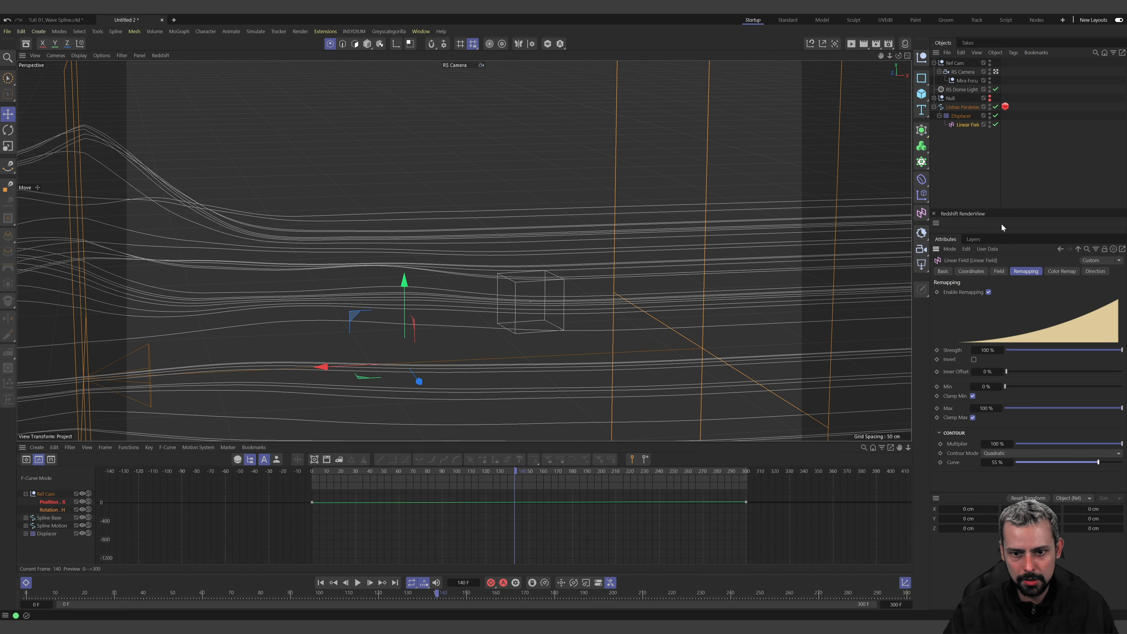
Bring the render preview back into view and play the animation to frame 160 to check the wave falloff
drag(985, 209, 969, 128)
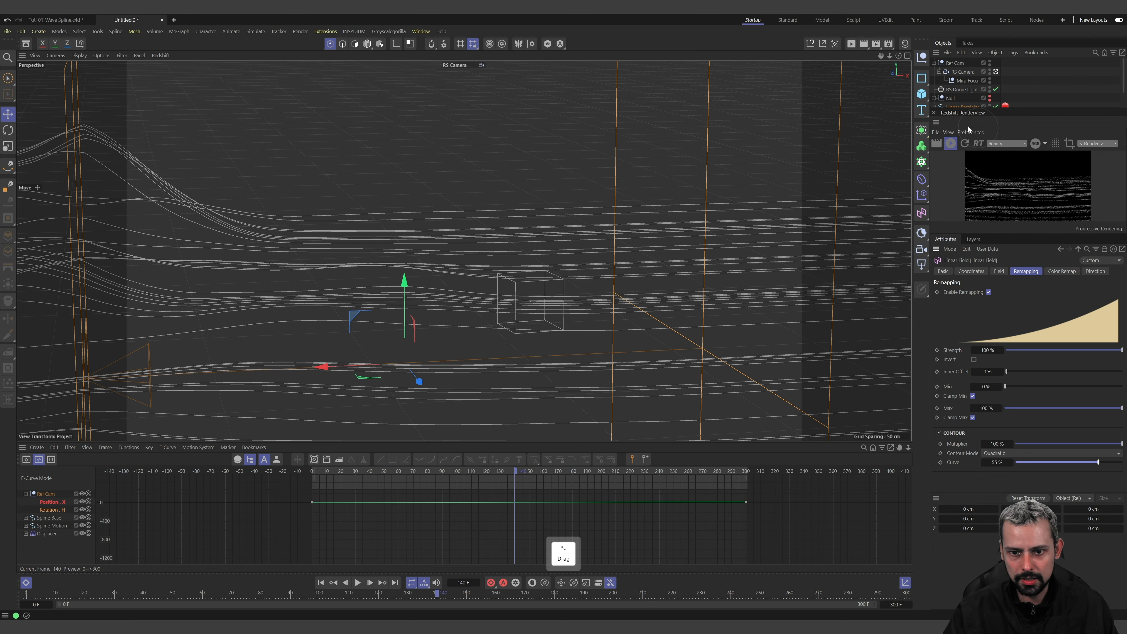
key(F8)
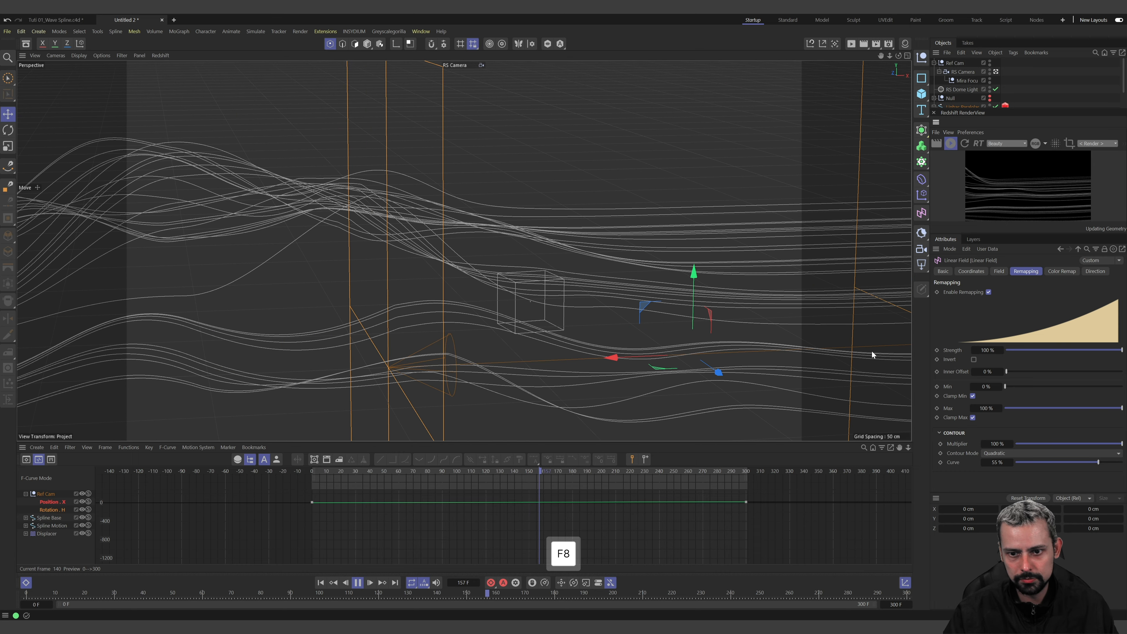
key(F8)
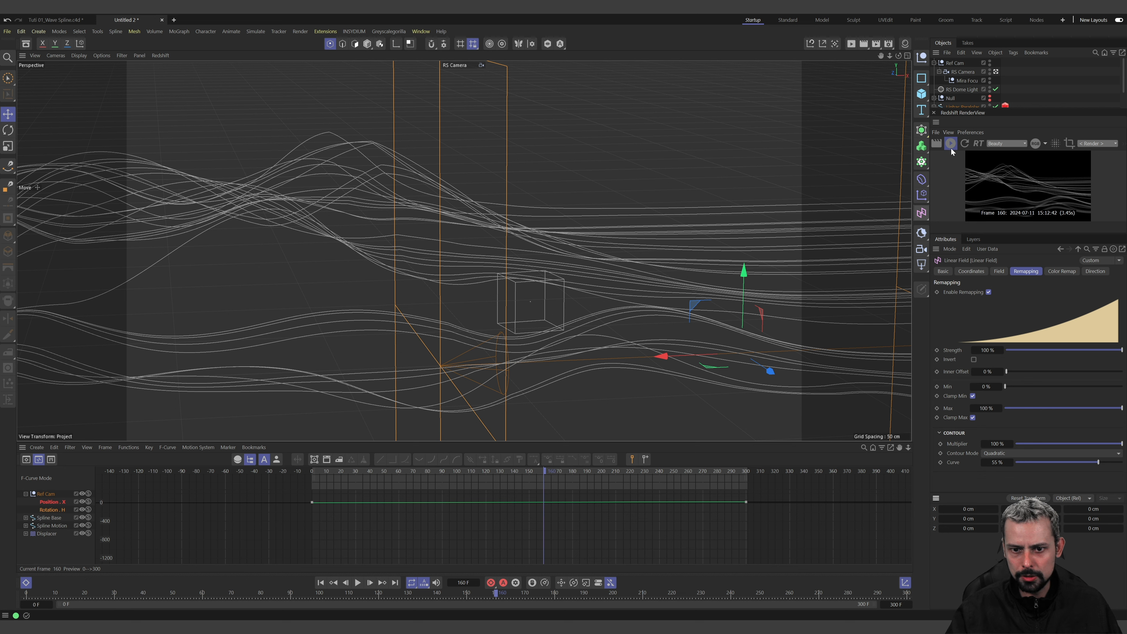
Show the material manager, pause and enlarge the render preview, hide the animation timeline and create a new material
click(904, 44)
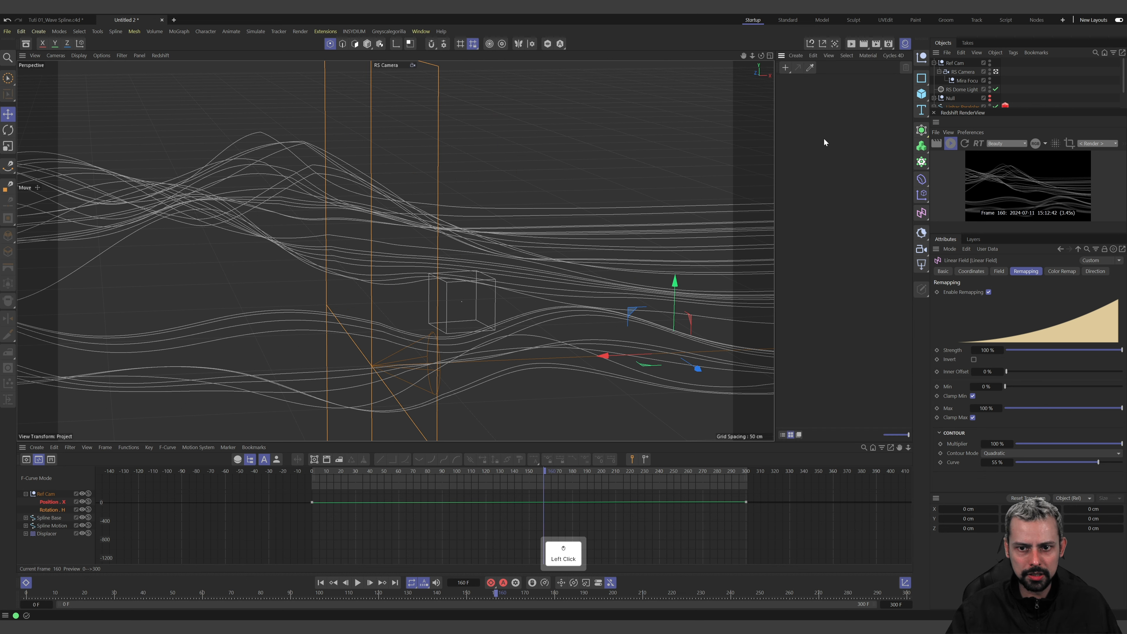
click(950, 149)
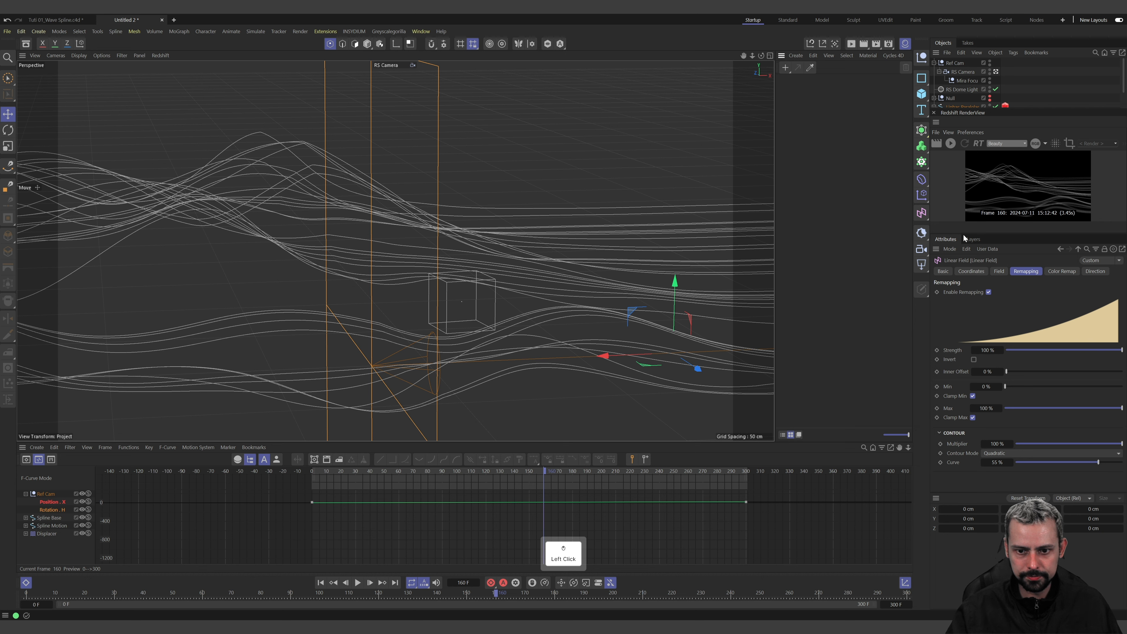
drag(963, 234, 978, 378)
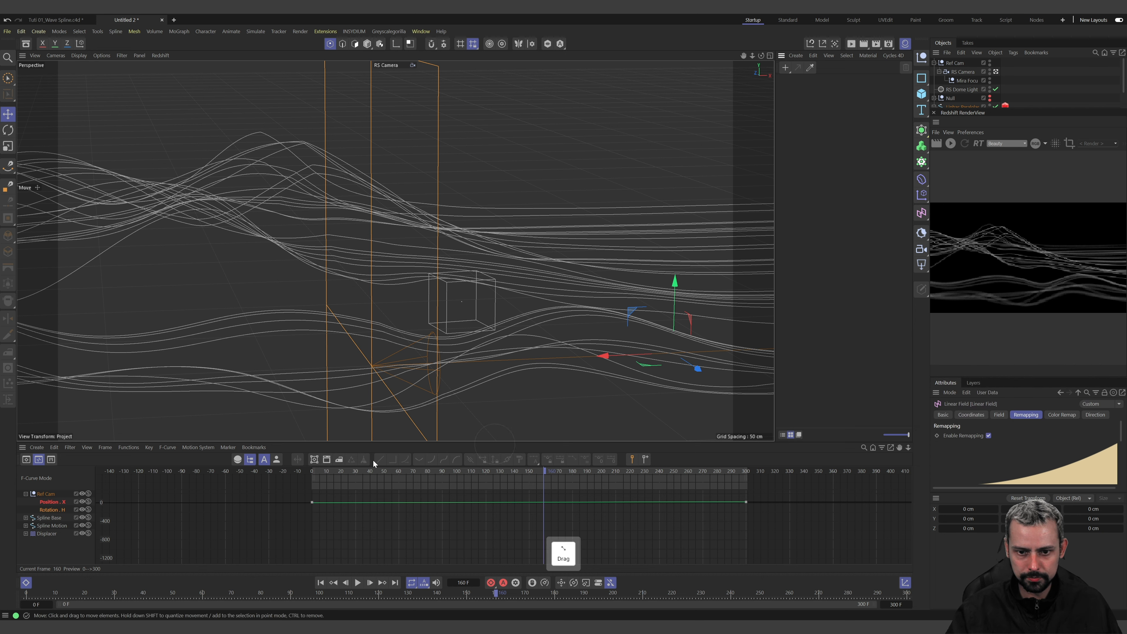
click(26, 585)
double_click(793, 192)
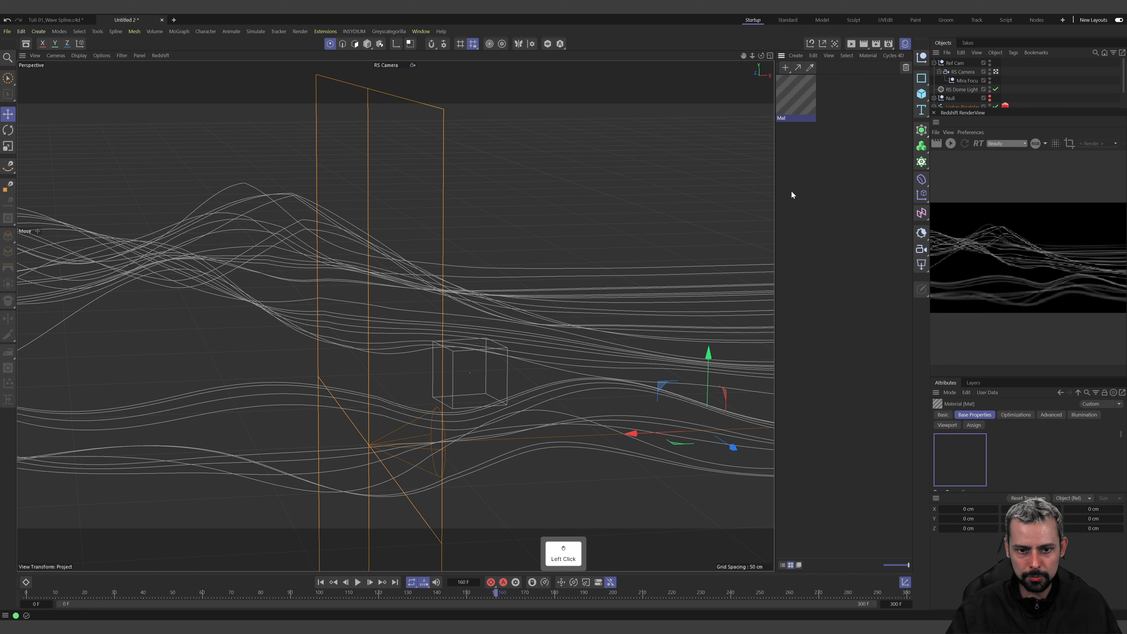
Restart the Redshift render preview and assign the new material to the Linhas Paralelas spline
click(949, 145)
scroll(967, 85, down, 2)
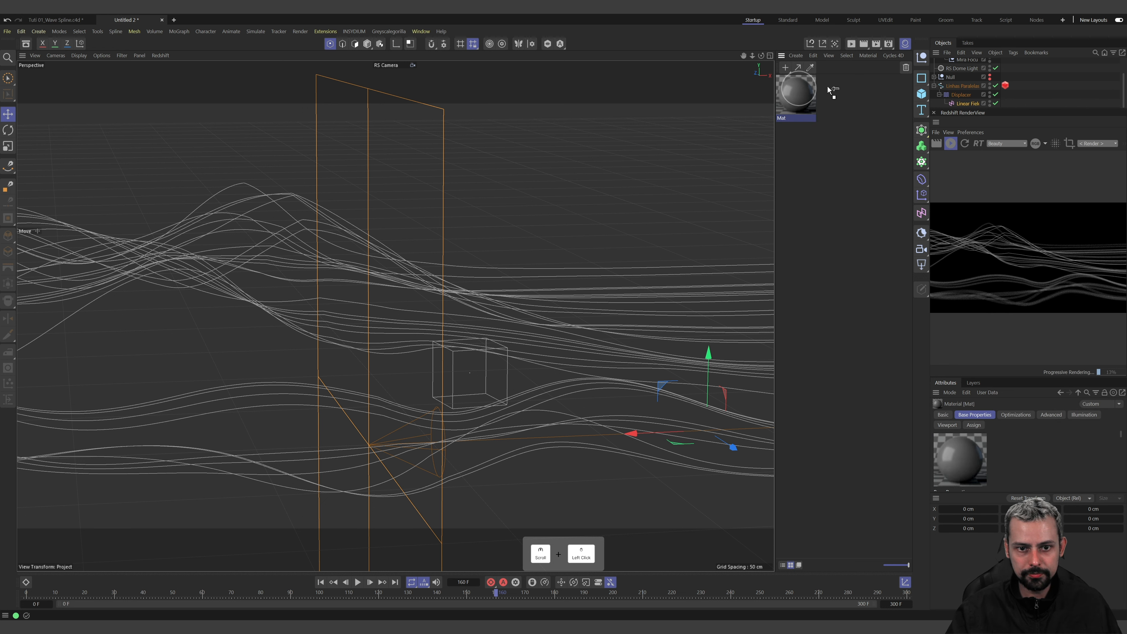
drag(828, 86, 960, 89)
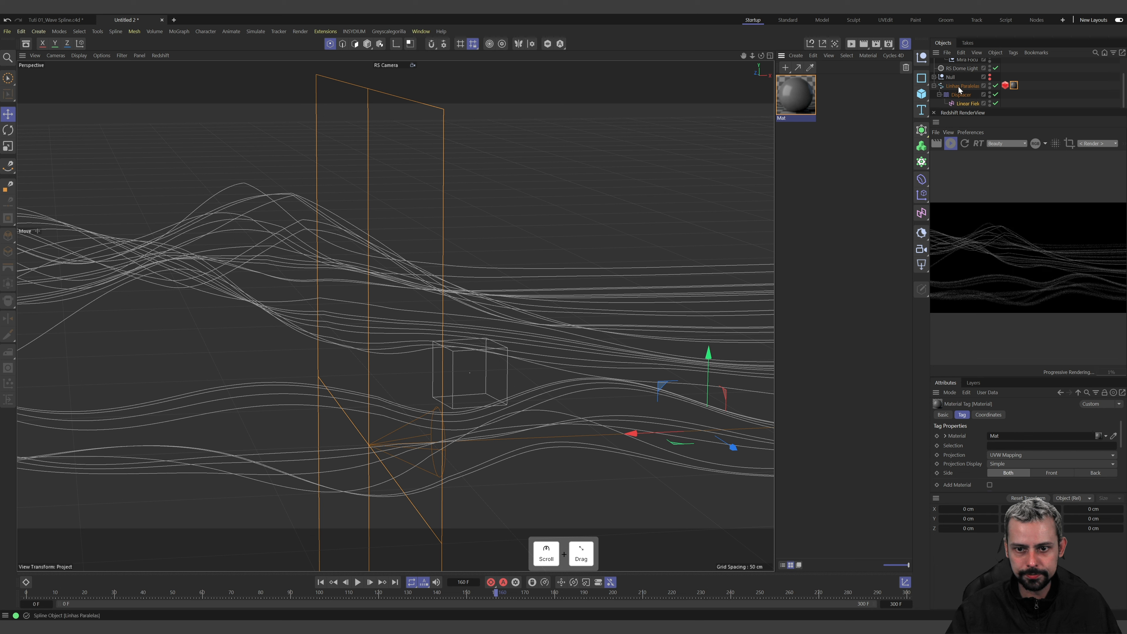
Open the new material's node graph and add a Redshift Material node found by searching for "mate"
double_click(784, 87)
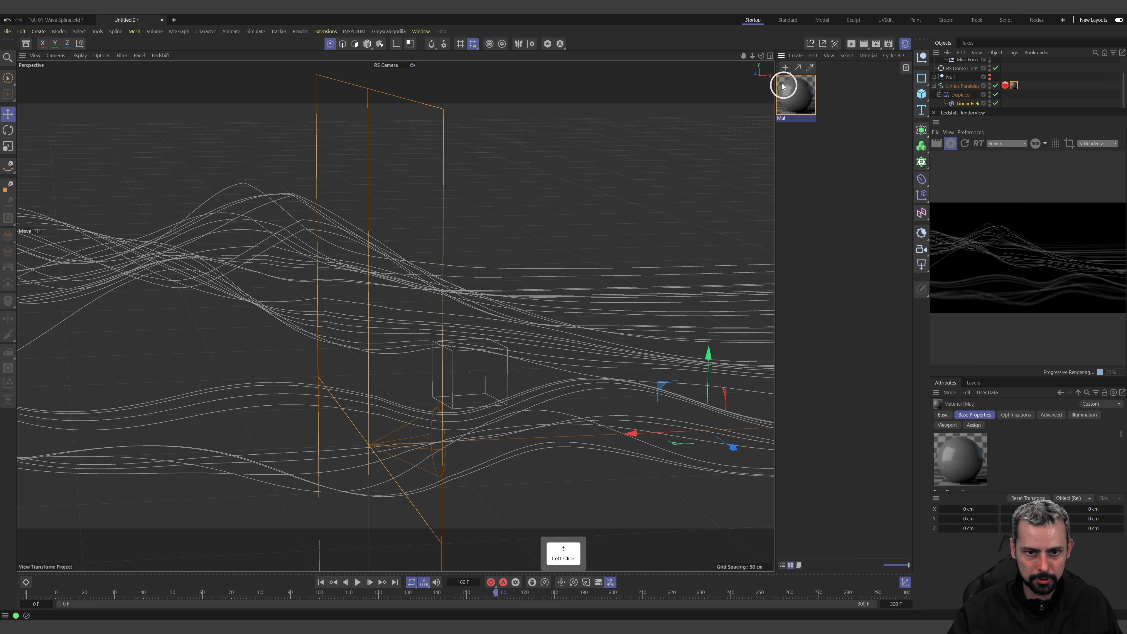
right_click(704, 196)
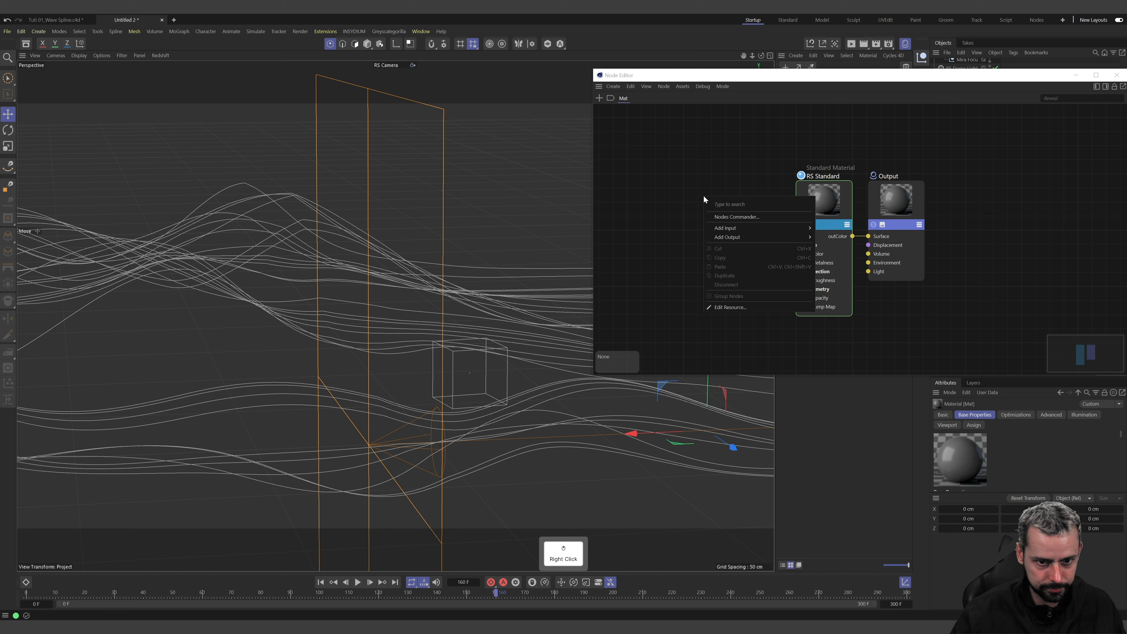
click(704, 198)
text(mat)
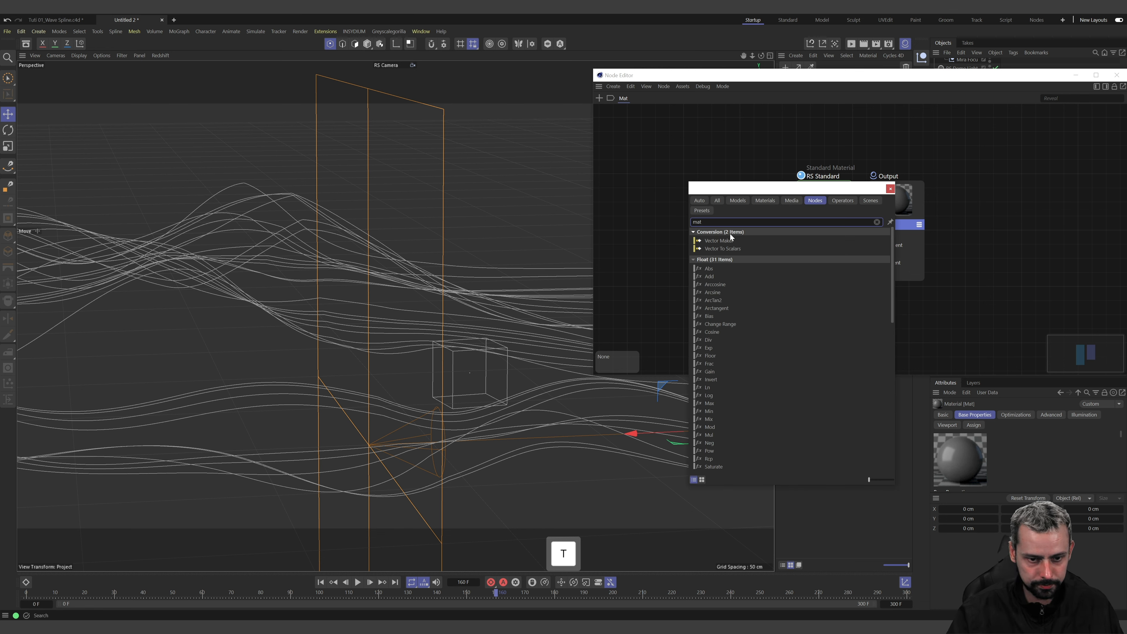
text(e)
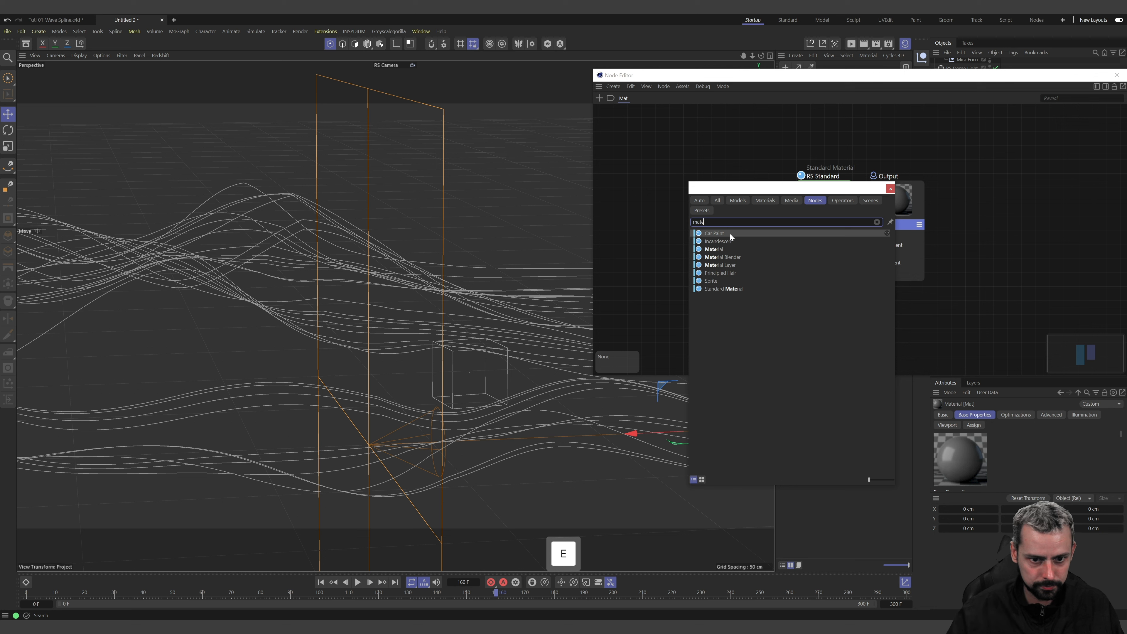
click(728, 249)
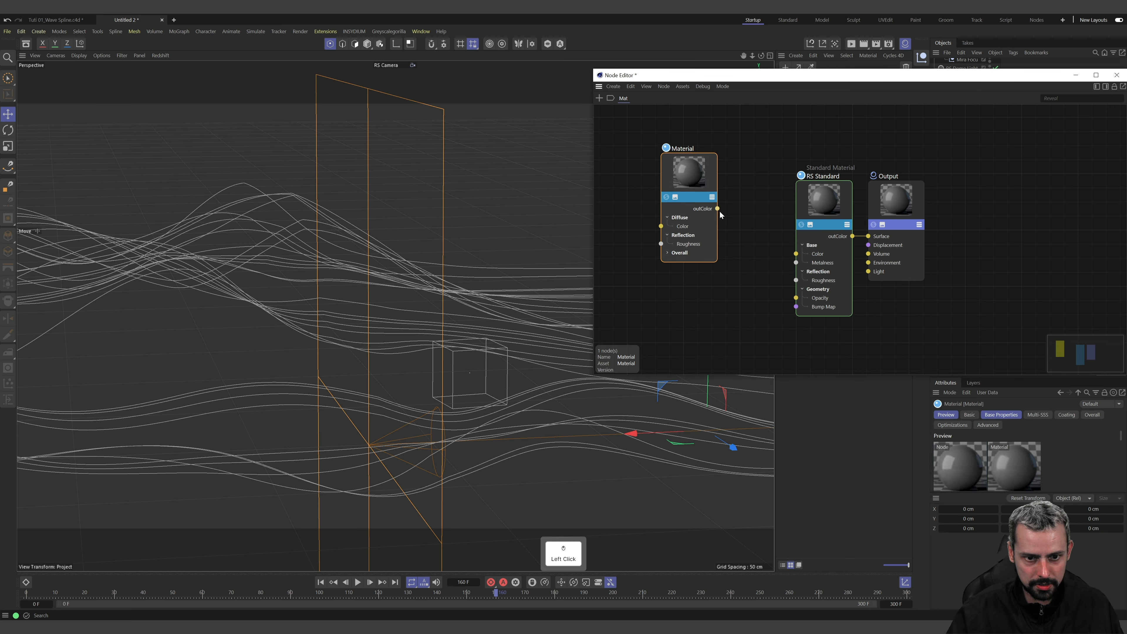
Connect the Material node's outColor to the Output's Surface and delete the RS Standard node
drag(718, 209, 871, 236)
click(829, 192)
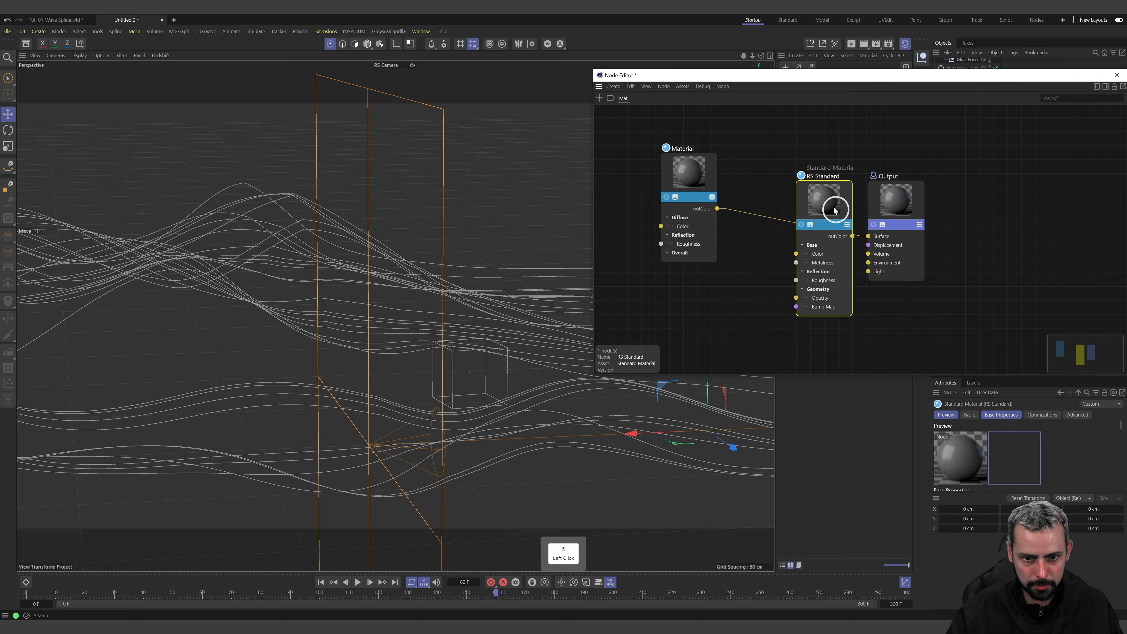
key(Delete)
click(724, 180)
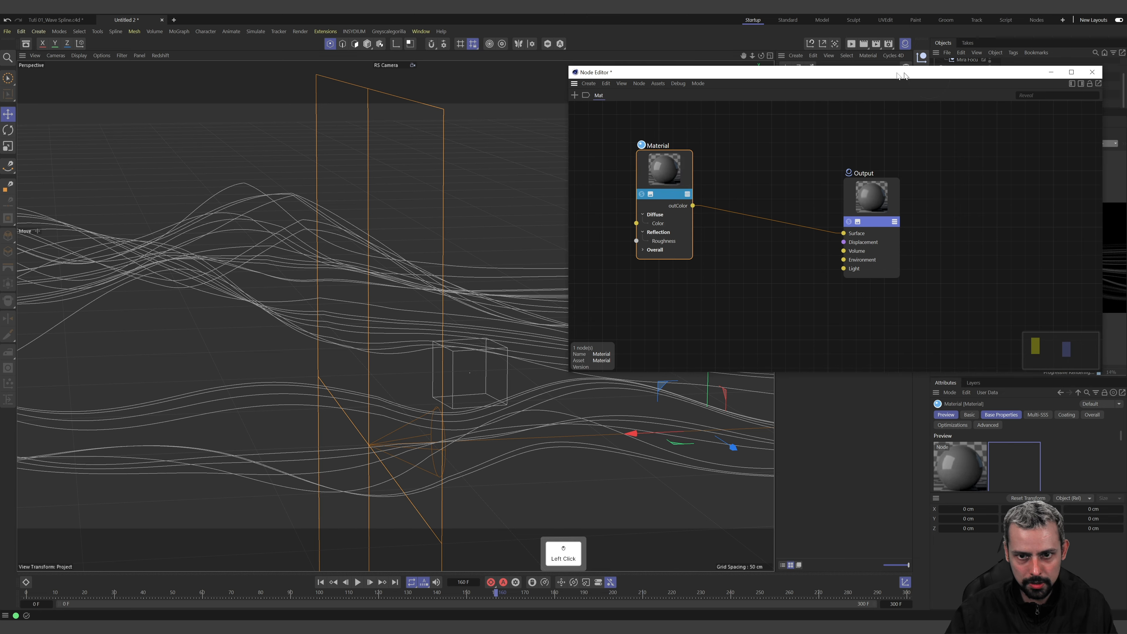
Apply the Lead preset to the Material node, keeping the render preview uncovered, and close the node editor
drag(966, 74, 668, 72)
scroll(1034, 440, down, 2)
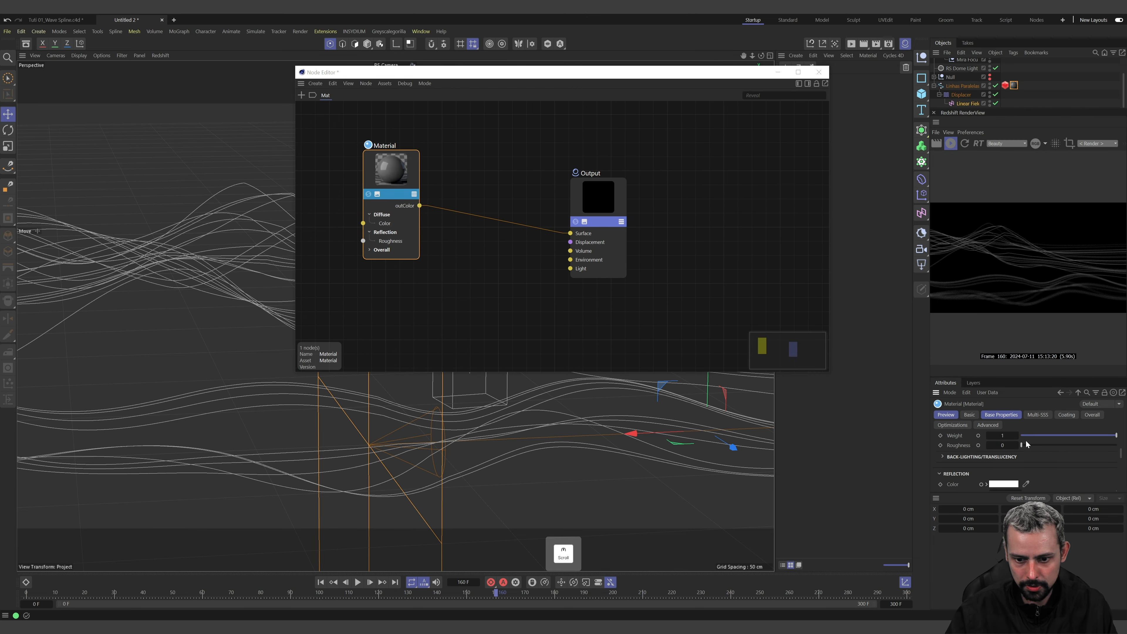
click(1013, 458)
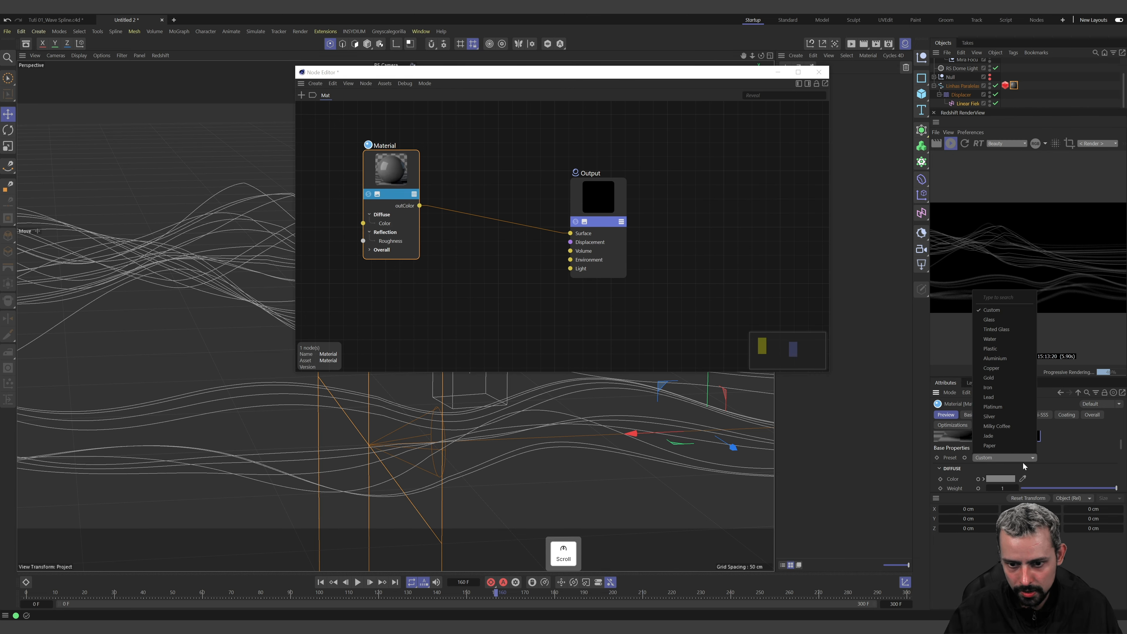
click(996, 397)
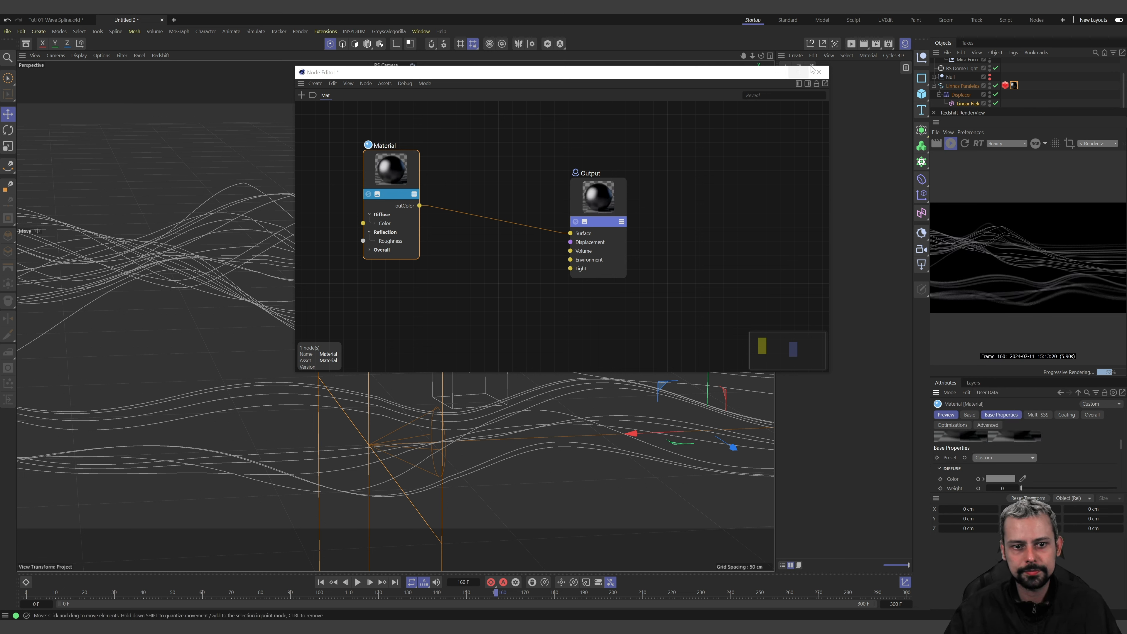
click(821, 73)
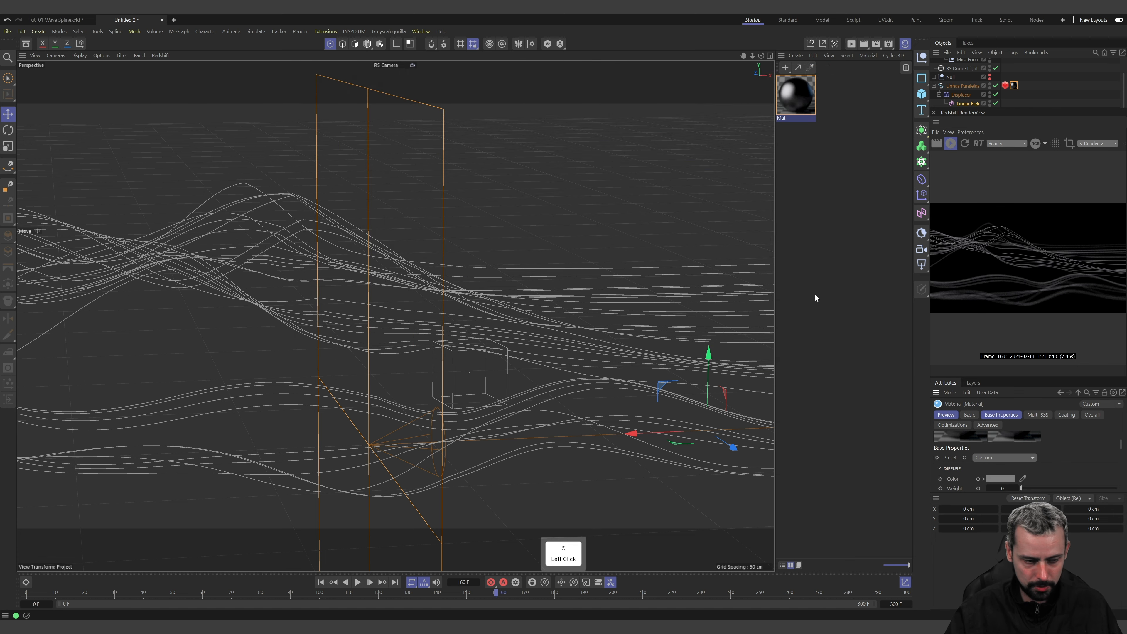
Play the animation to frame 168 and change the spline's curve thickness in its Redshift Object settings
key(F8)
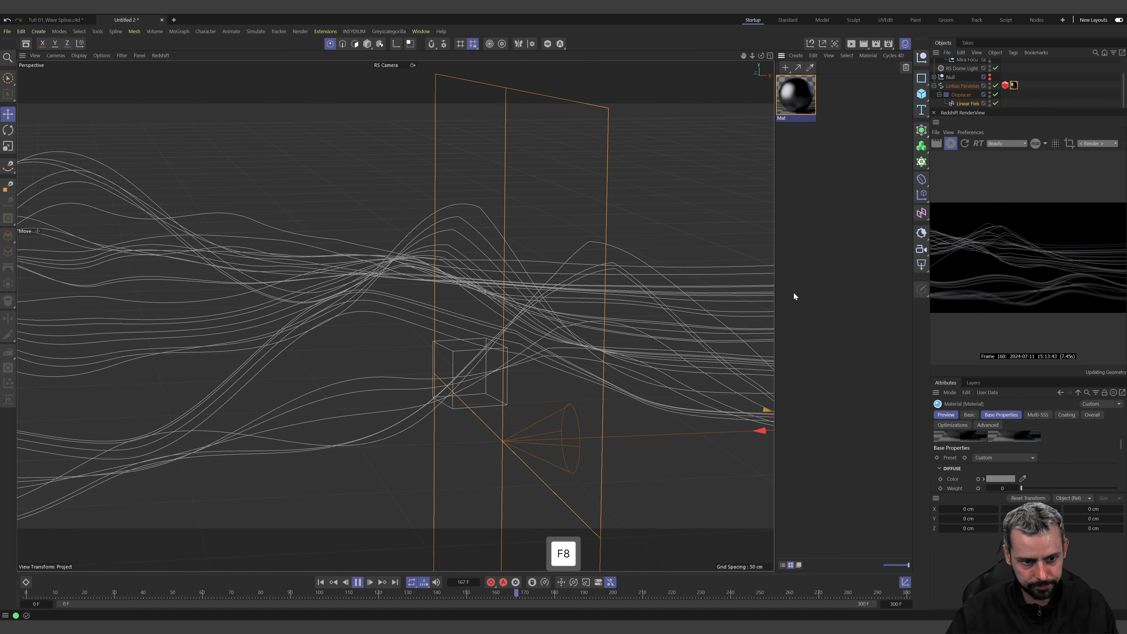
key(F8)
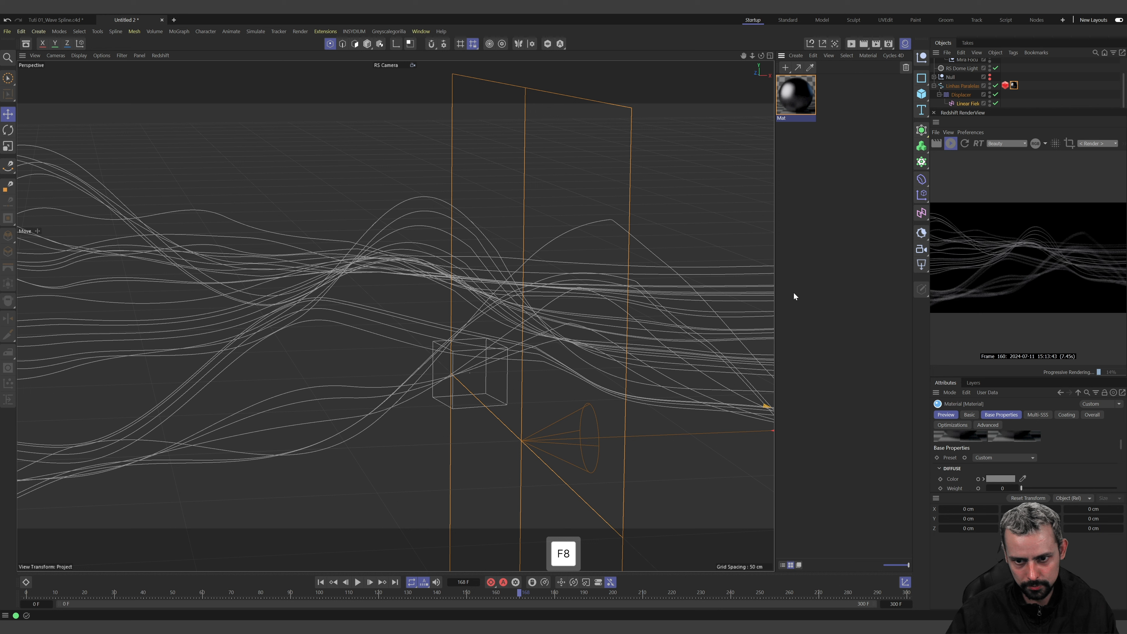
click(1010, 86)
scroll(961, 450, down, 1)
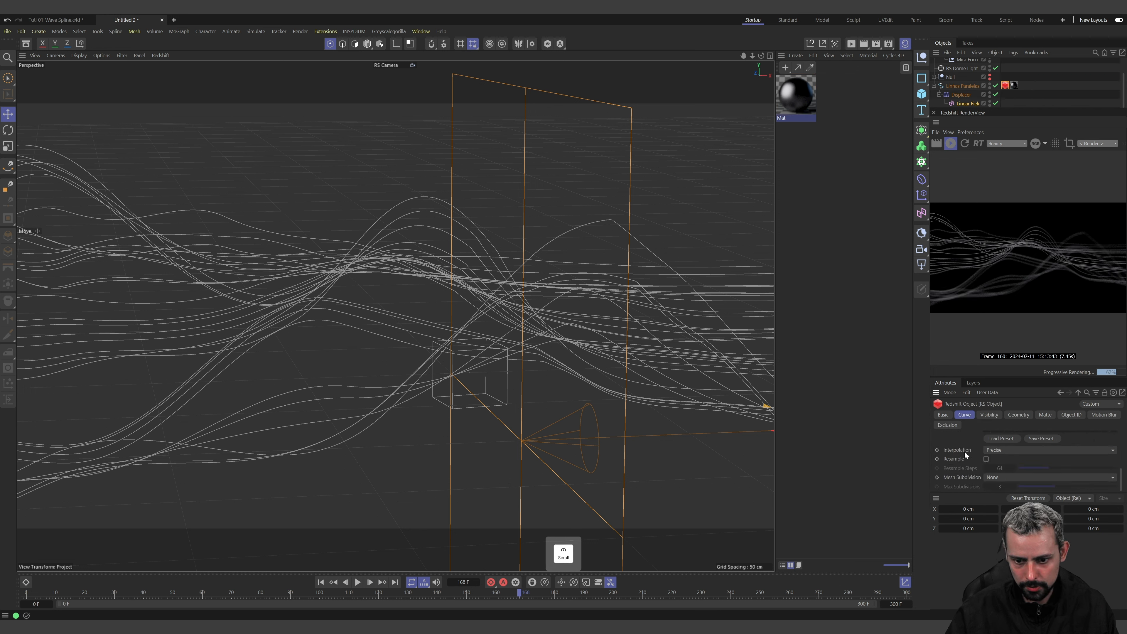
scroll(961, 451, up, 2)
click(1000, 454)
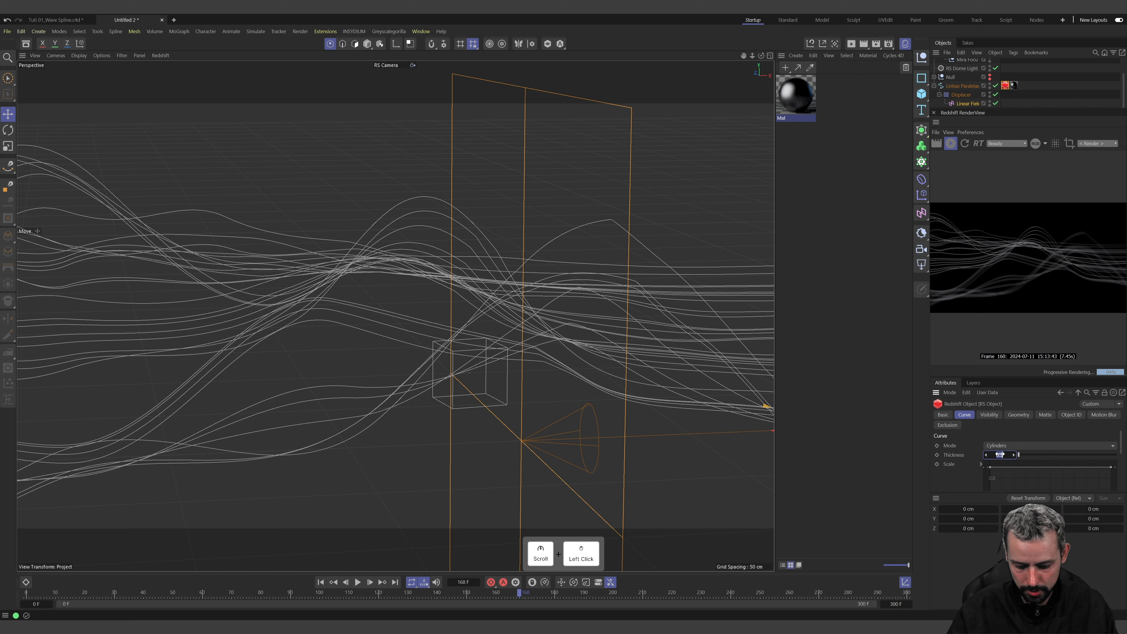
key(Return)
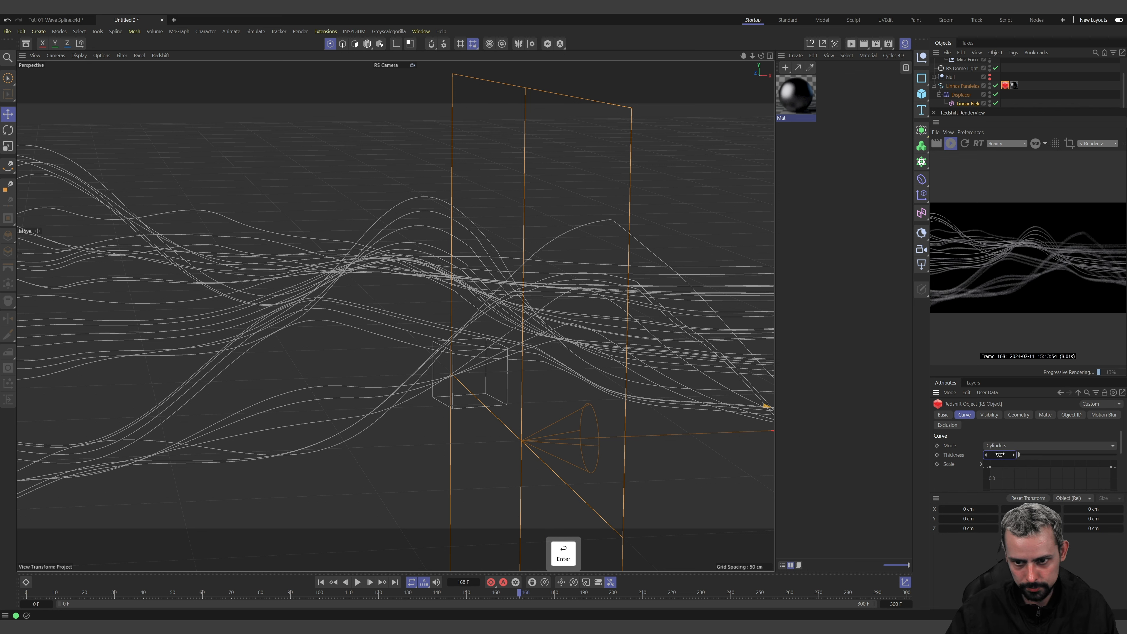
Rotate the RS Dome Light's heading to 233°
click(958, 69)
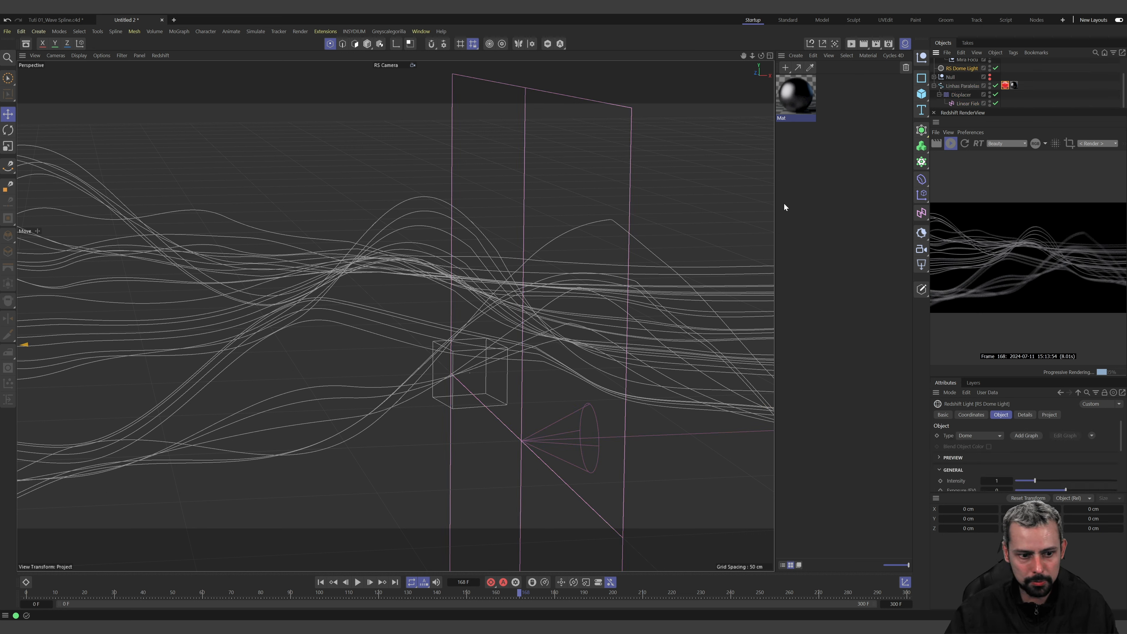
click(971, 414)
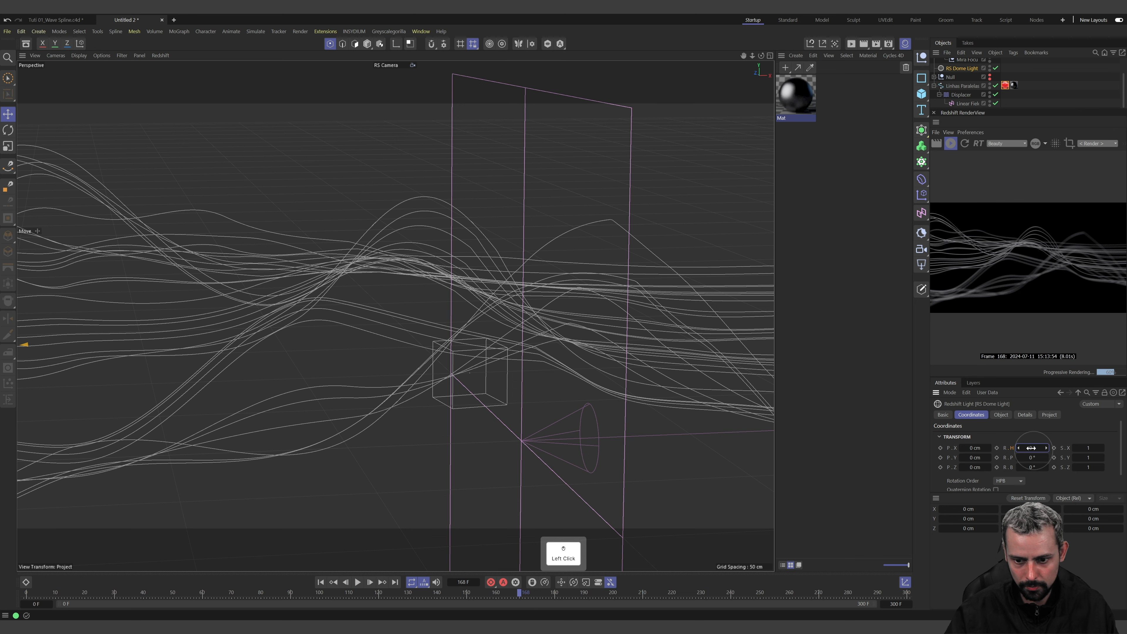
drag(1031, 448, 1032, 447)
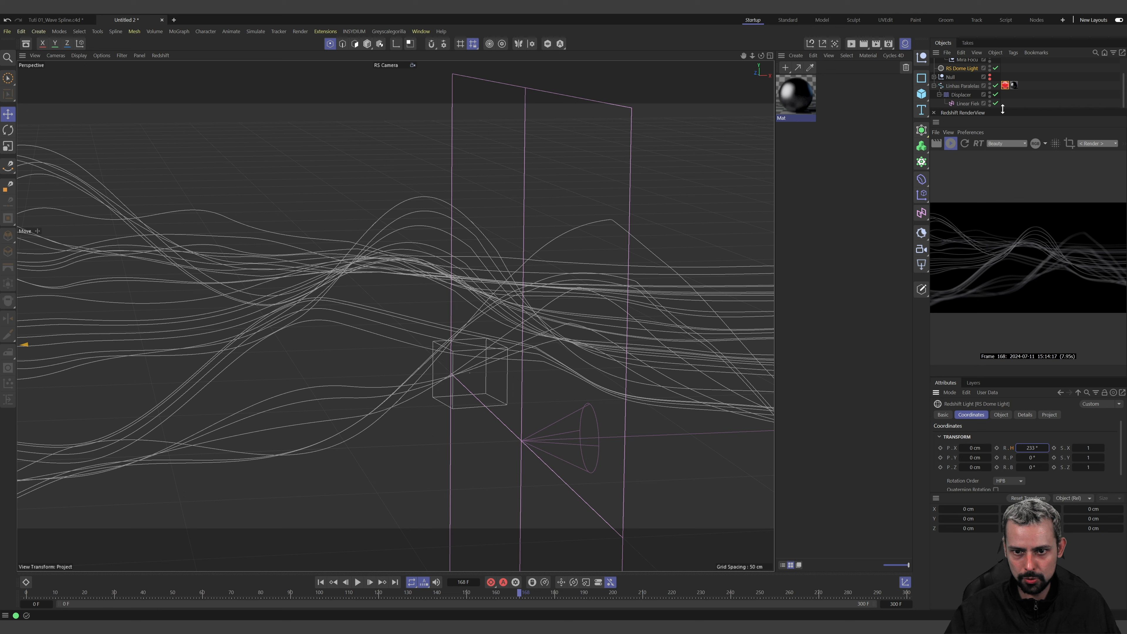
Enlarge the object list and duplicate the Linhas Paralelas spline together with its Displacer and Linear Field
drag(1003, 108, 1029, 204)
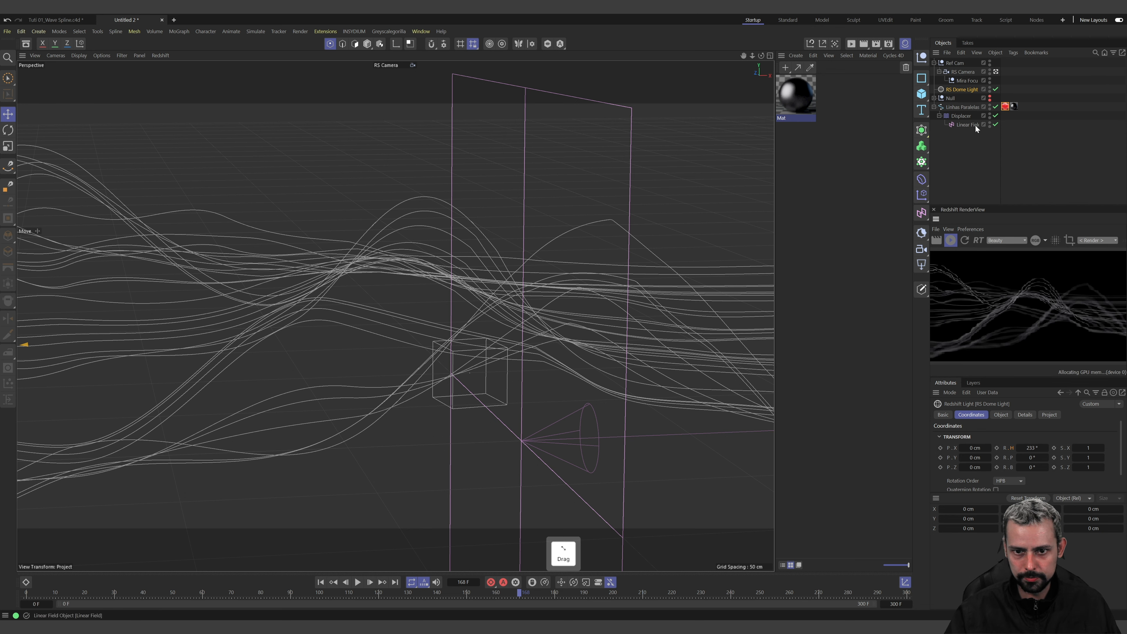
click(962, 107)
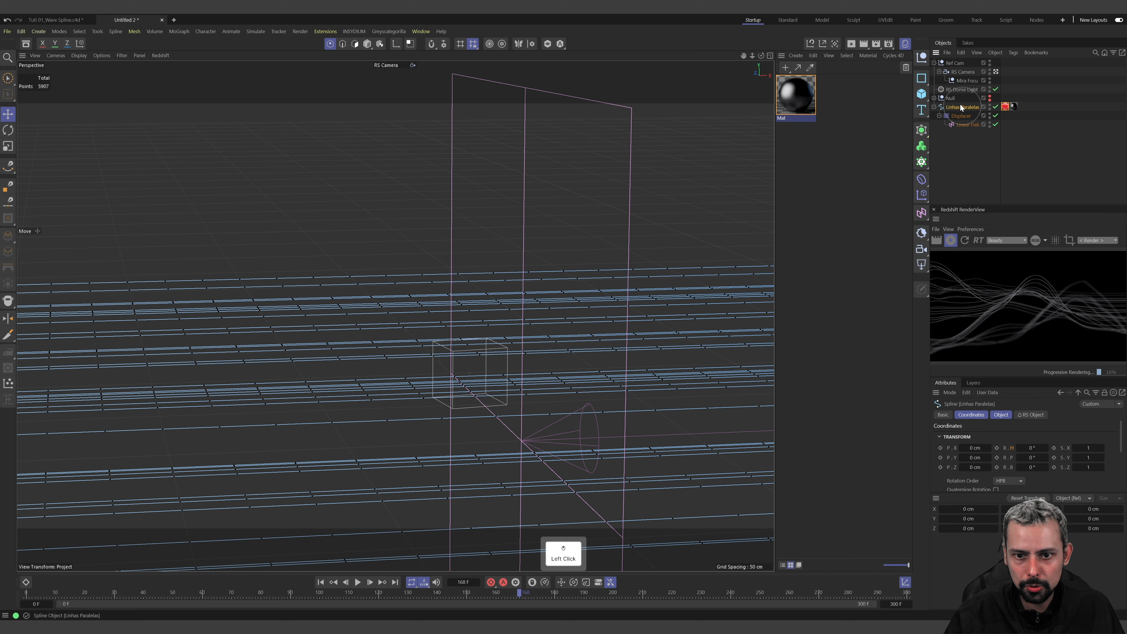
shift+click(968, 125)
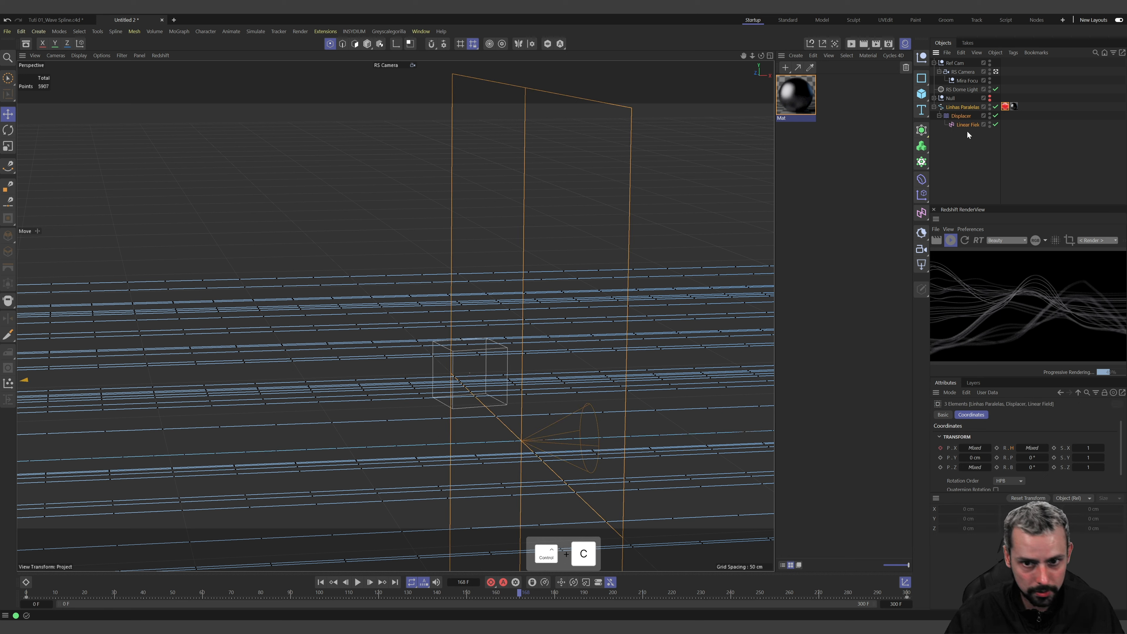
ctrl+drag(967, 127, 949, 163)
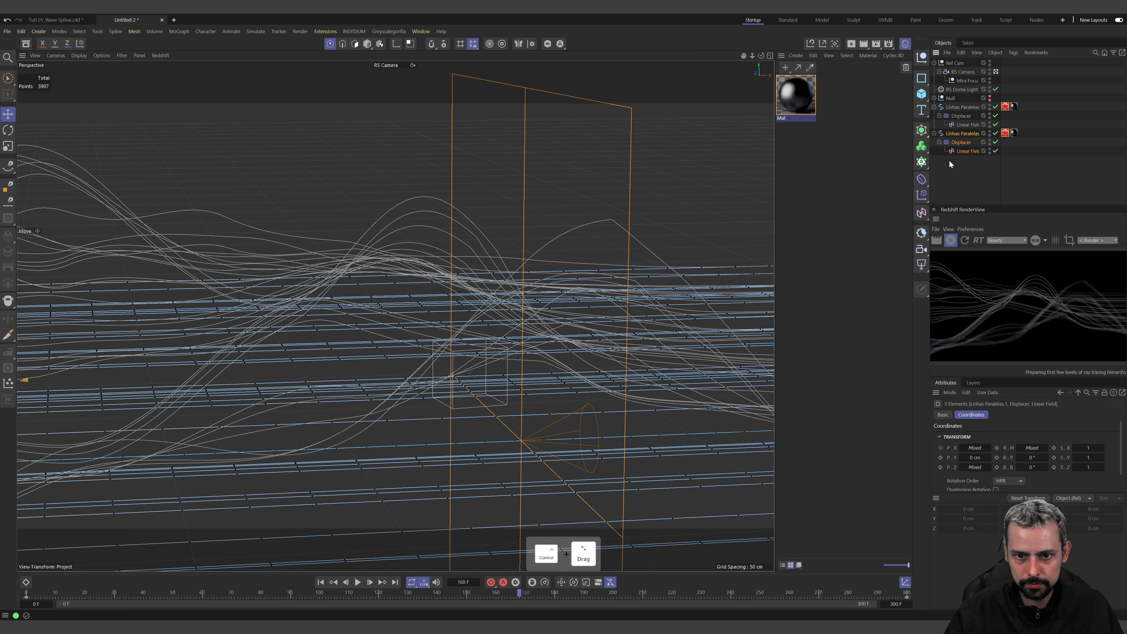
Hide the material manager and set the duplicated Linhas Paralelas spline's Z position to -136 cm
click(961, 133)
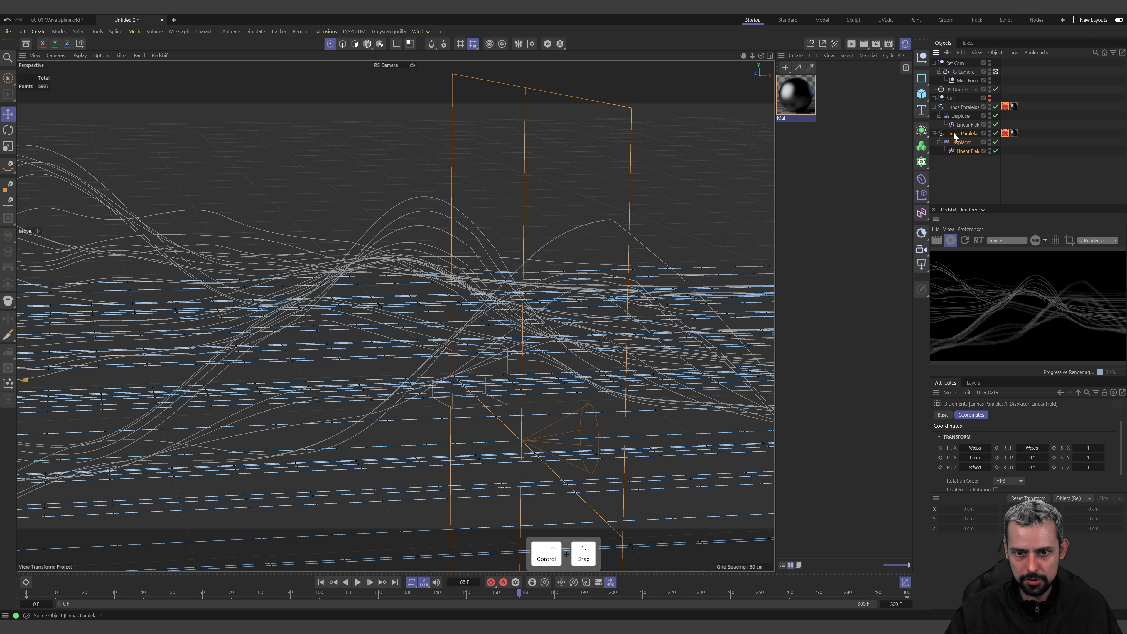
click(976, 416)
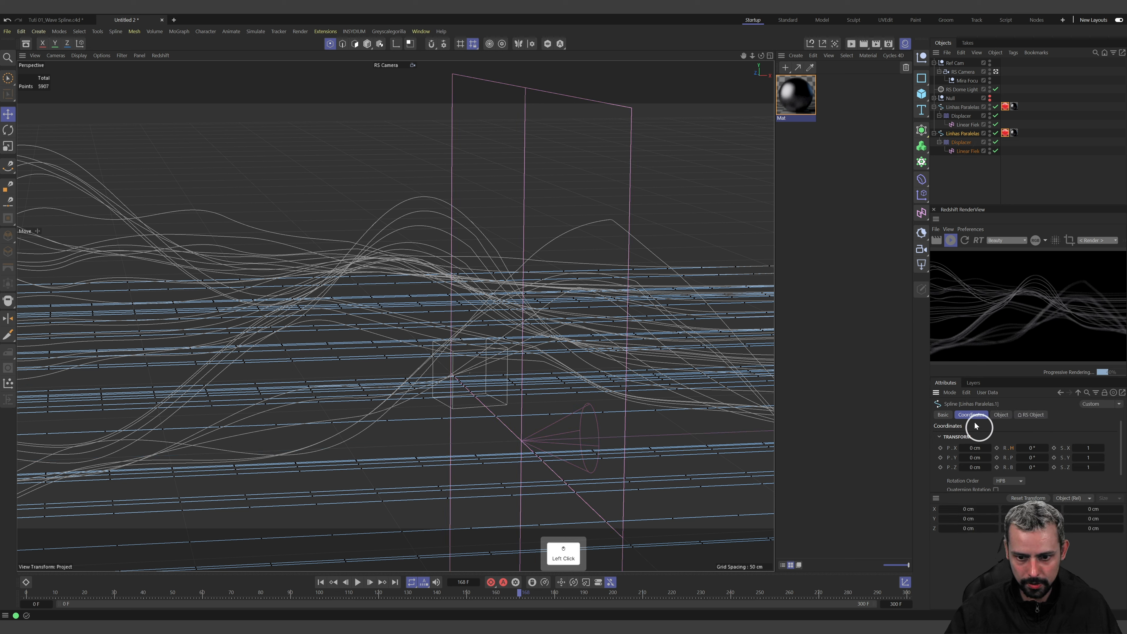
click(961, 134)
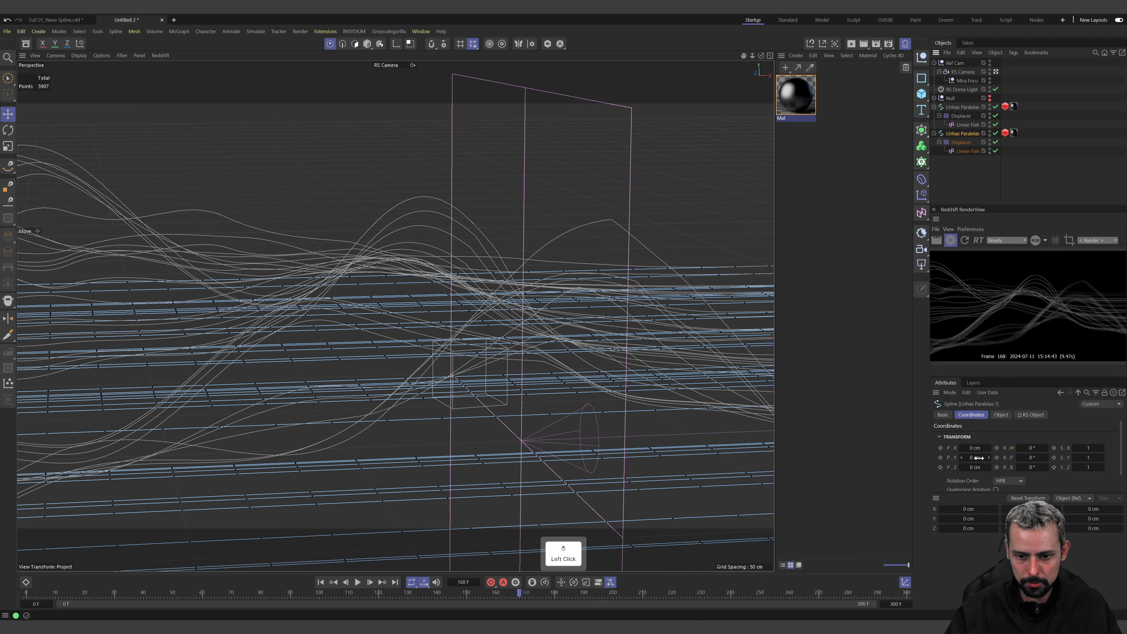
click(905, 44)
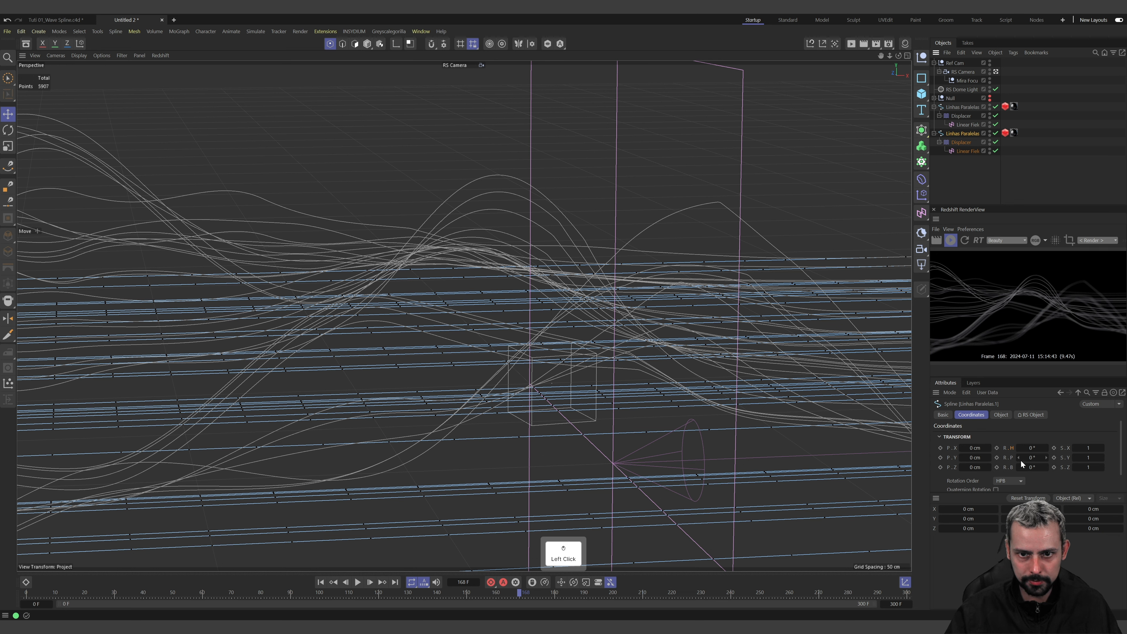
drag(967, 467, 970, 467)
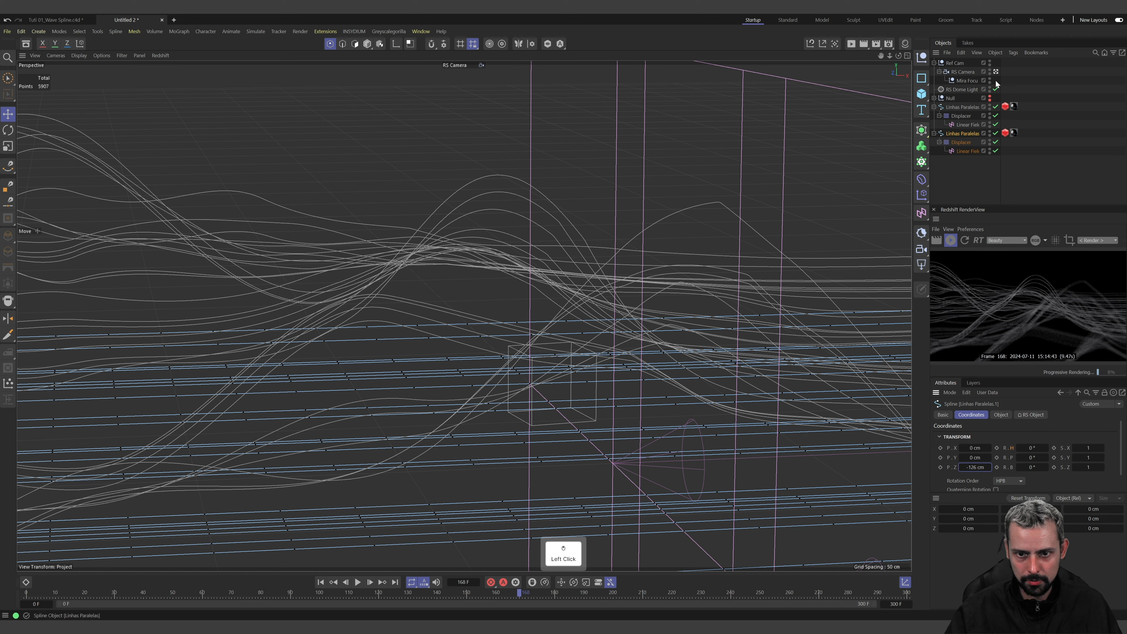
Duplicate the second Linhas Paralelas spline and set the new copy's Z position to 321 cm
ctrl+drag(962, 133, 959, 187)
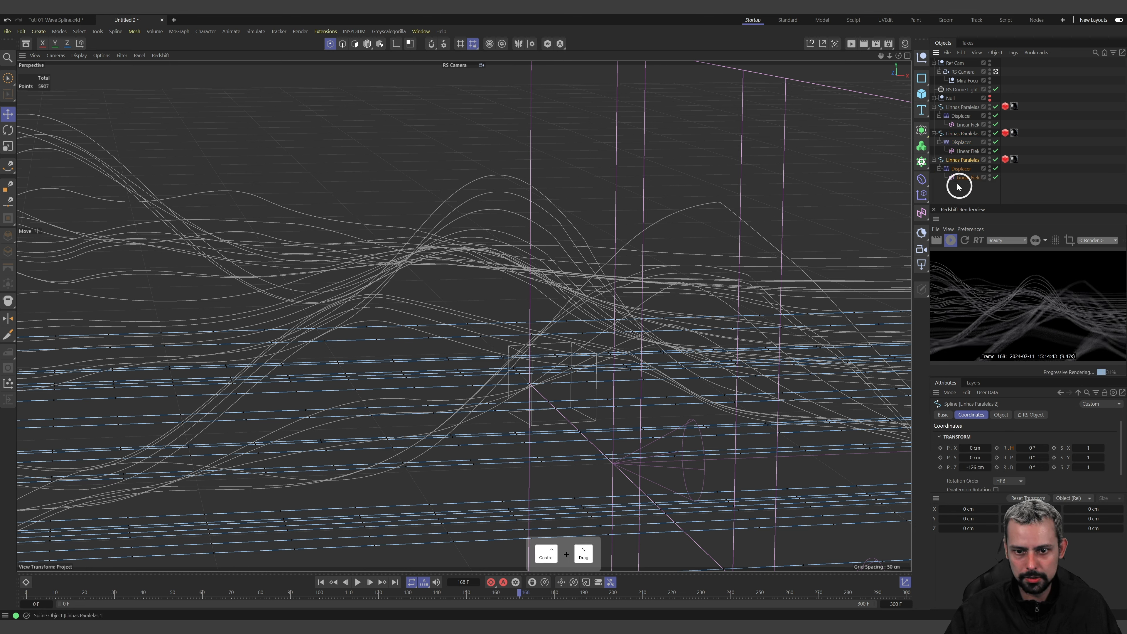
click(953, 160)
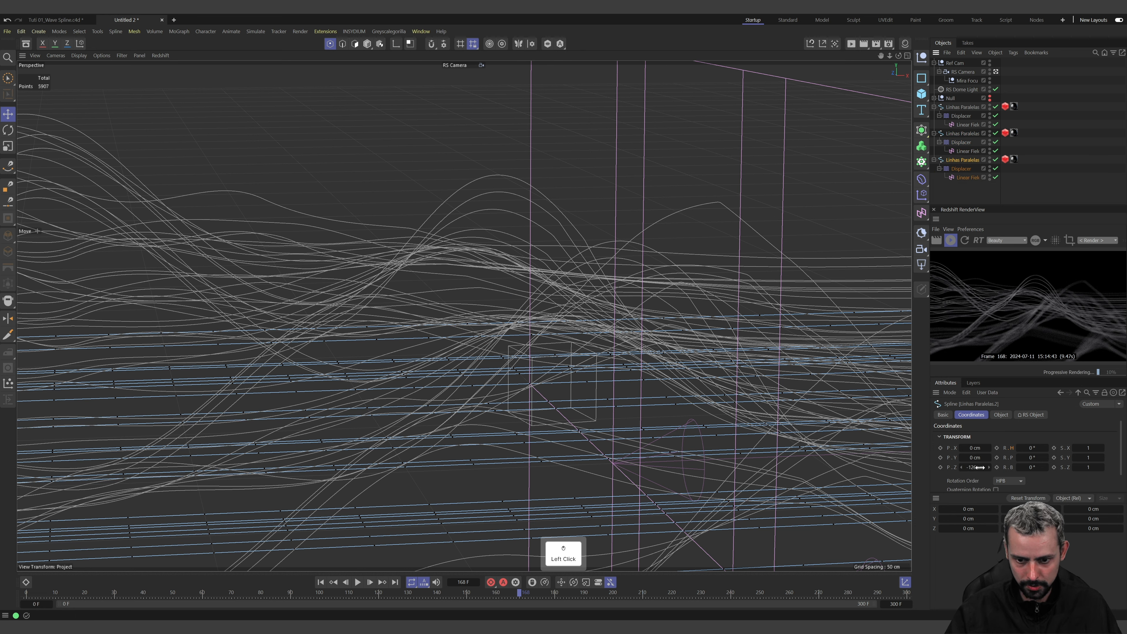
mouse_move(979, 467)
mouse_down()
mouse_move(906, 467)
mouse_move(1034, 468)
mouse_move(981, 468)
mouse_up()
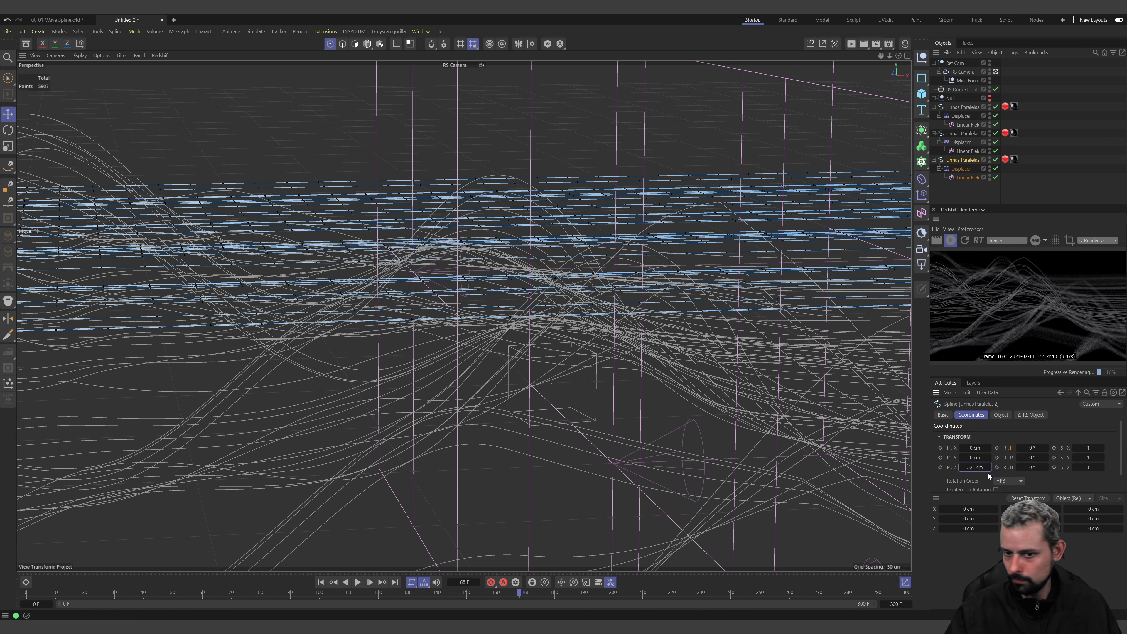
Set the seed of the bottom Noise layer in the first Displacer's Layer shader to 790
click(968, 177)
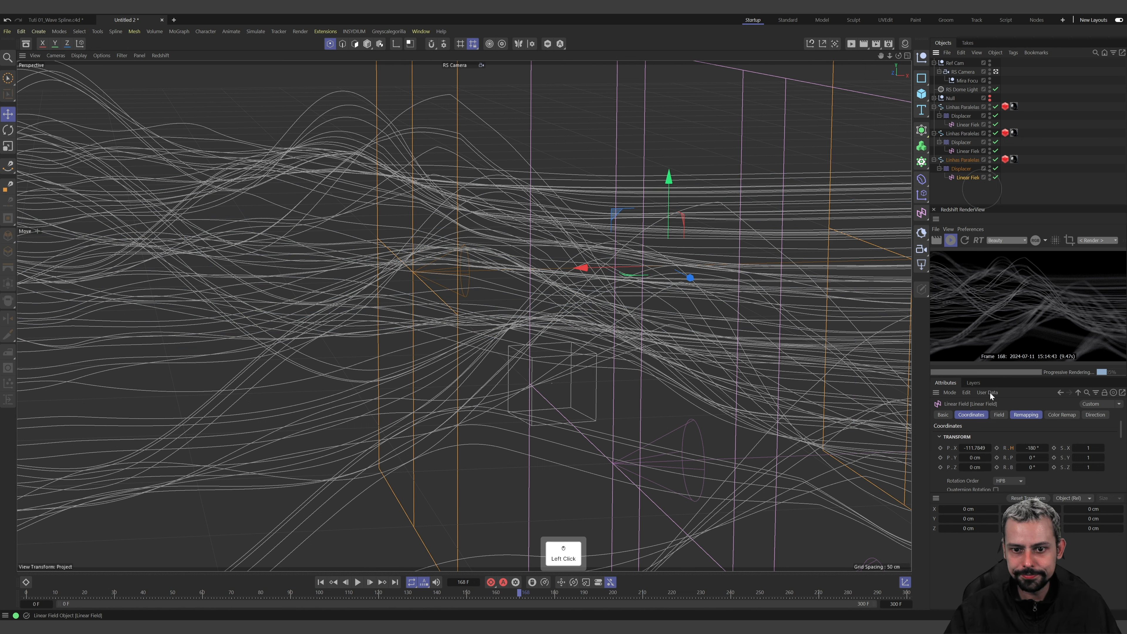
click(954, 168)
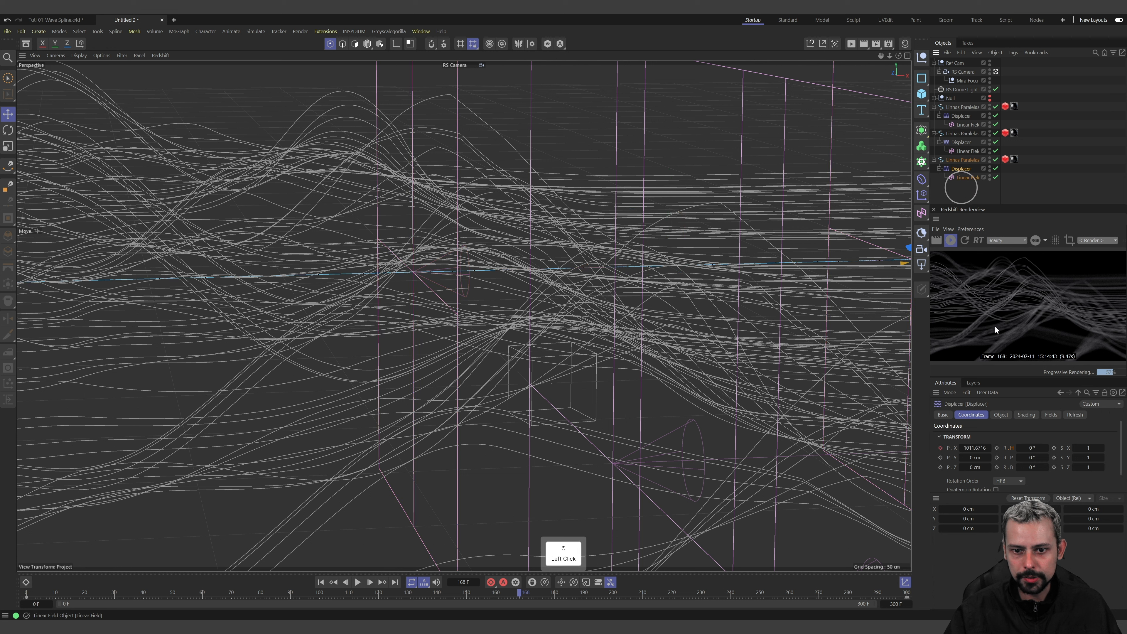
click(960, 116)
click(1027, 415)
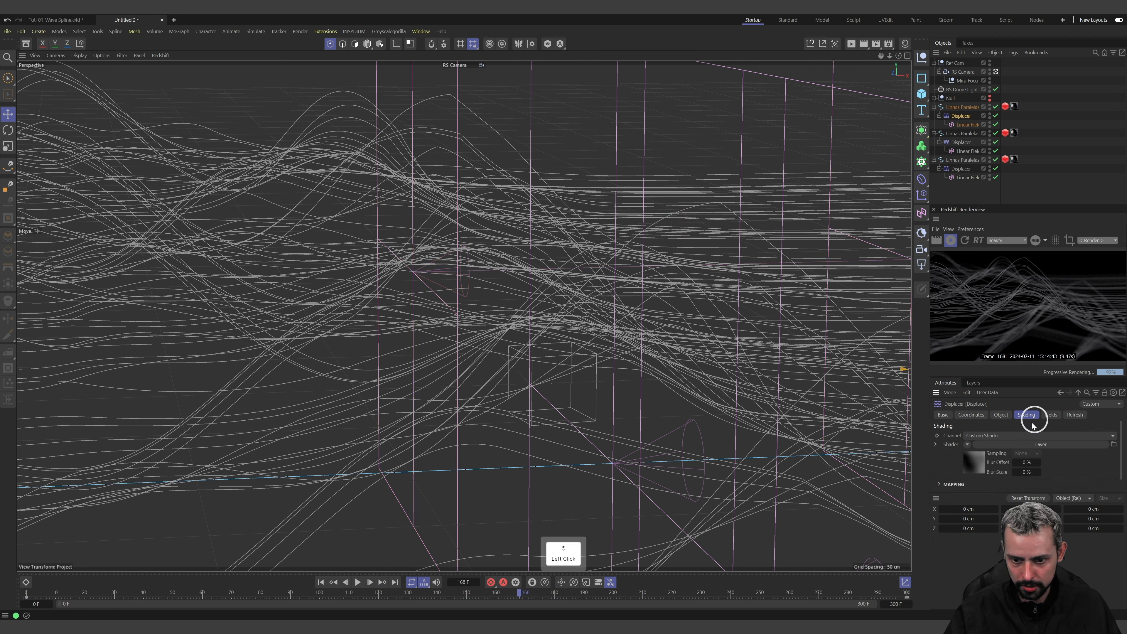
click(969, 460)
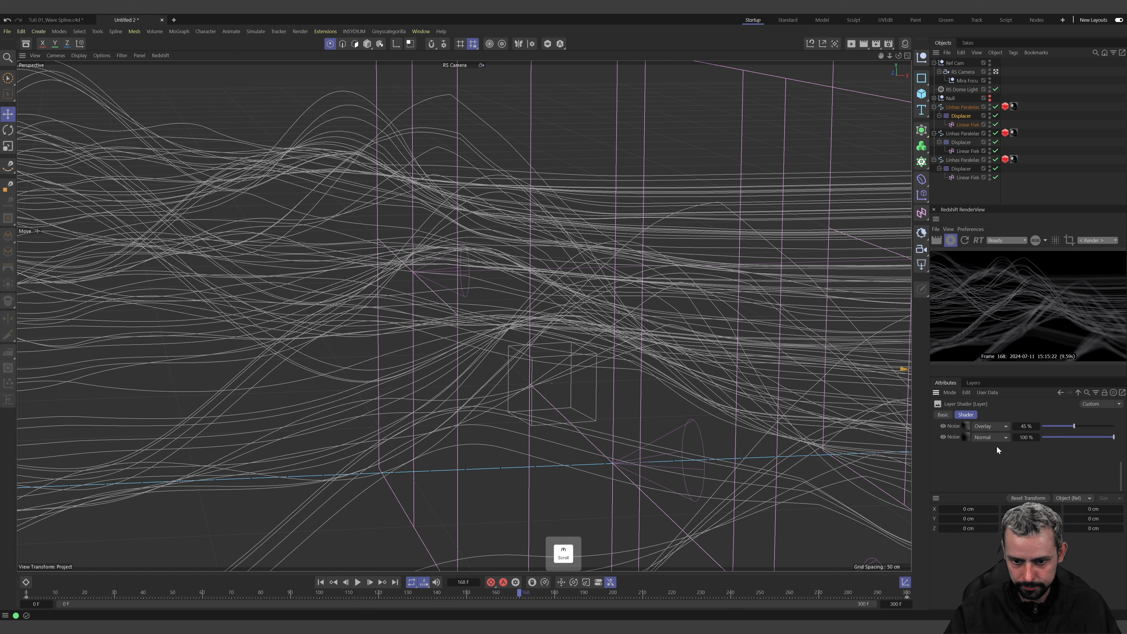
scroll(997, 447, up, 3)
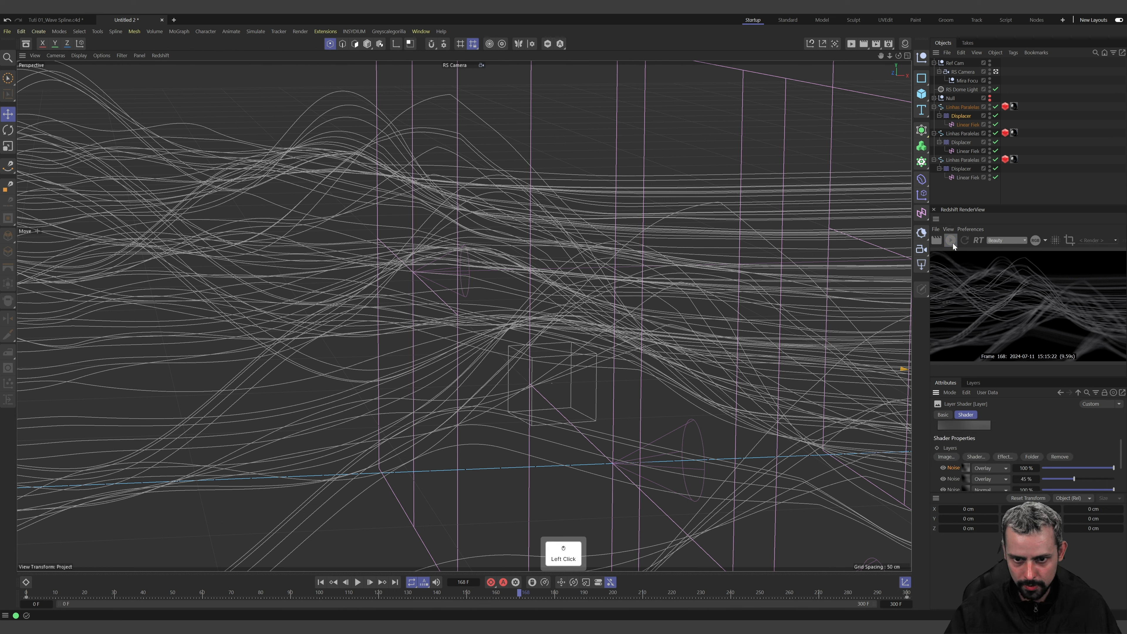
click(966, 485)
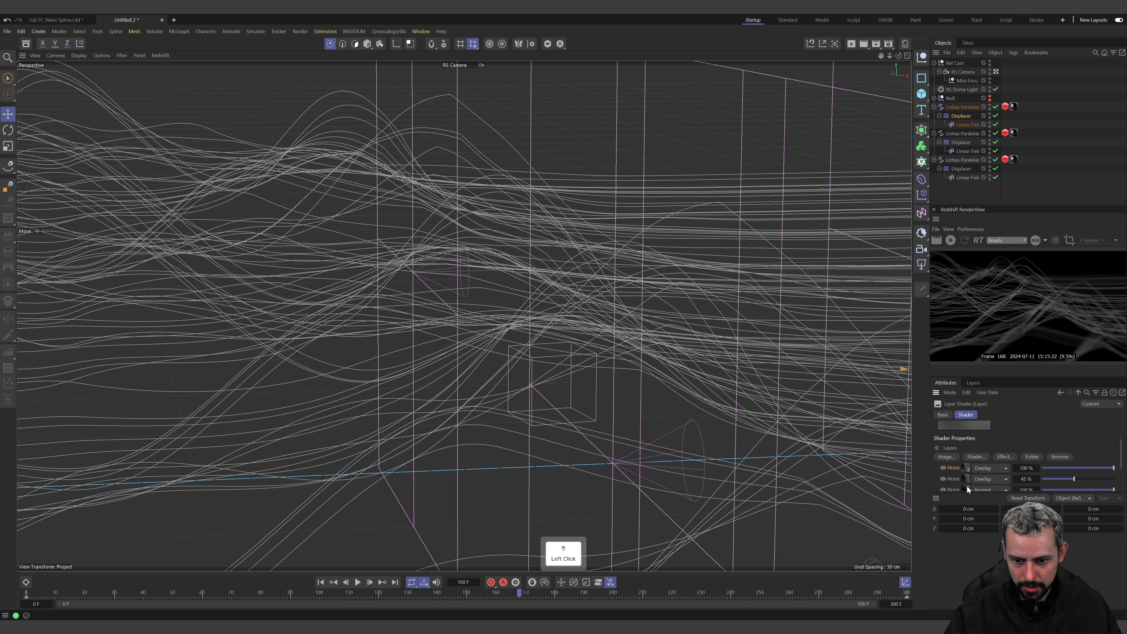
drag(1017, 466, 1015, 464)
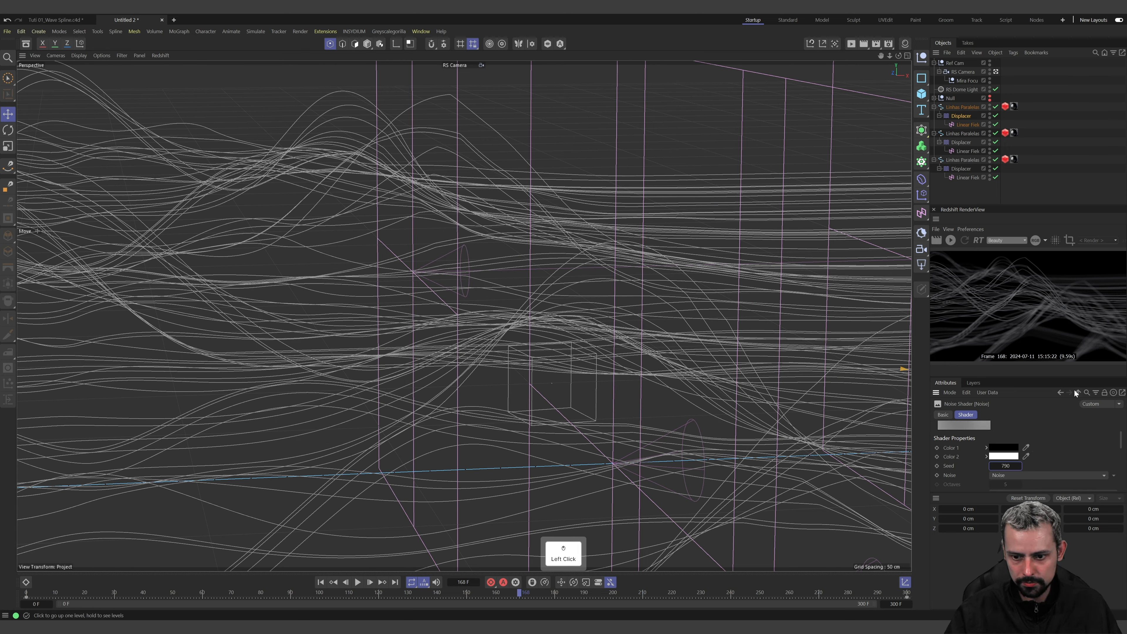
Set the seed of the 1499% global scale Noise layer in the second Displacer's shader to 870 and briefly run the Redshift preview
click(956, 143)
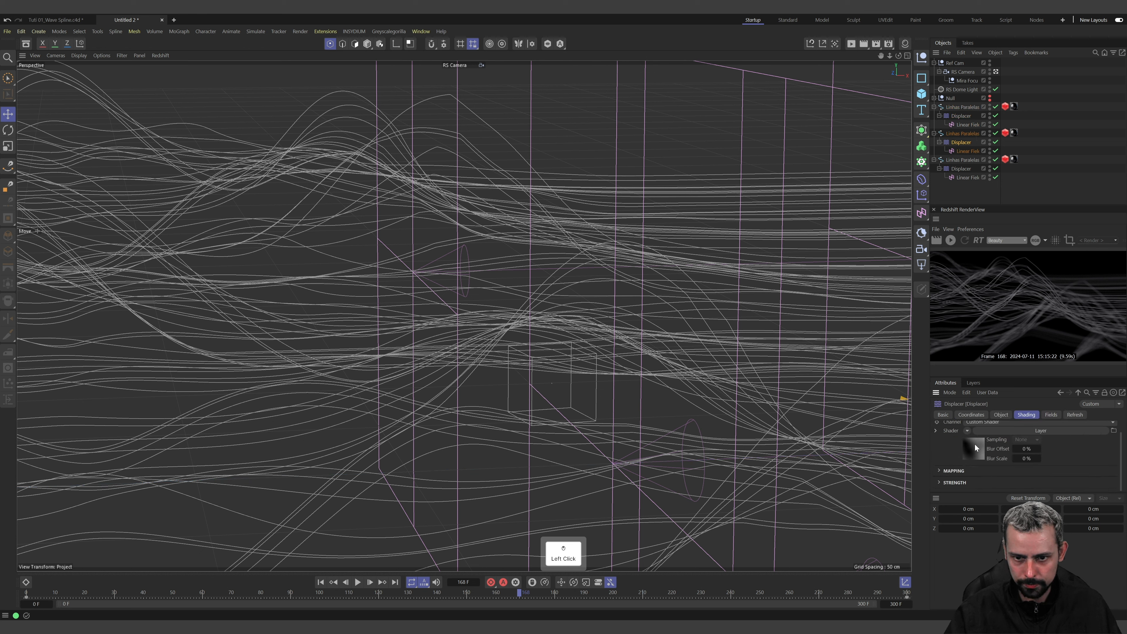
click(975, 444)
click(966, 467)
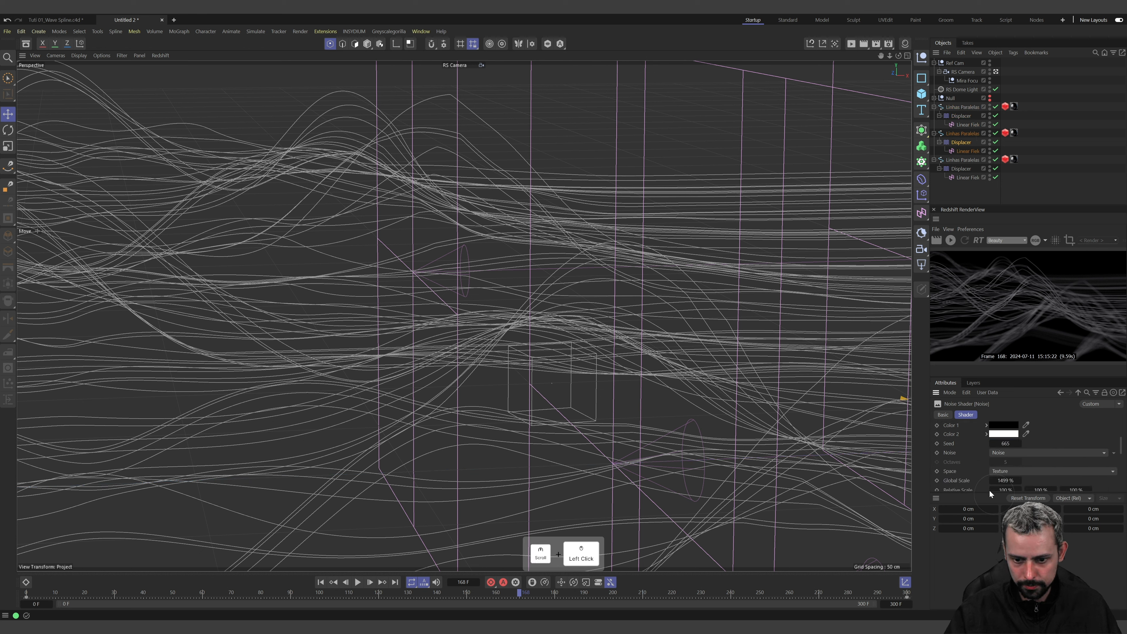
drag(1005, 443, 1008, 443)
click(950, 240)
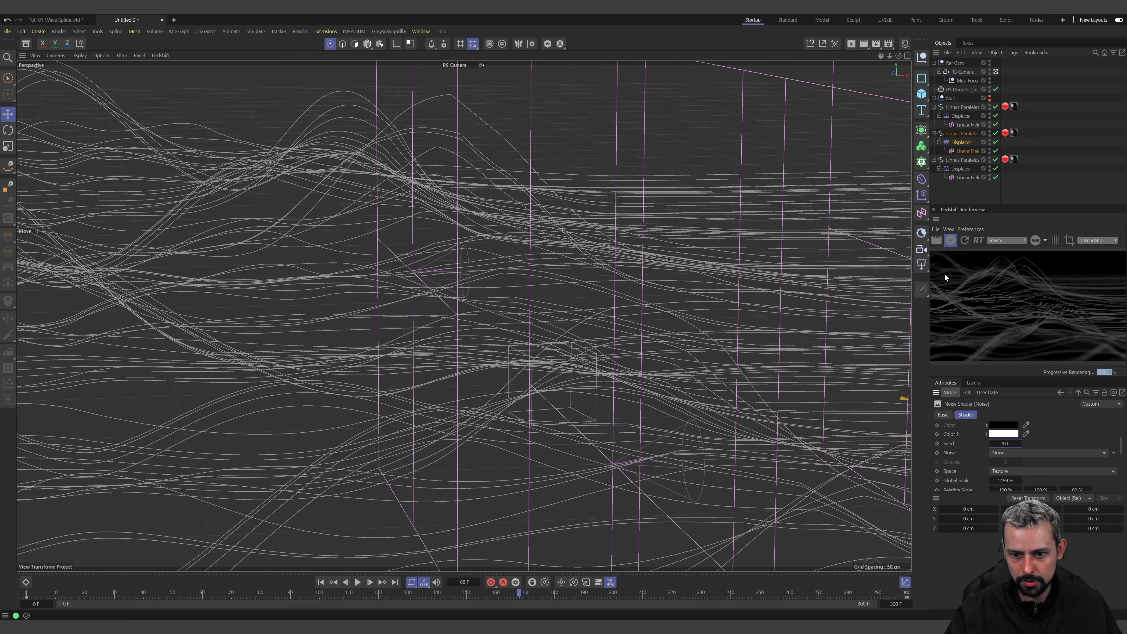
click(953, 243)
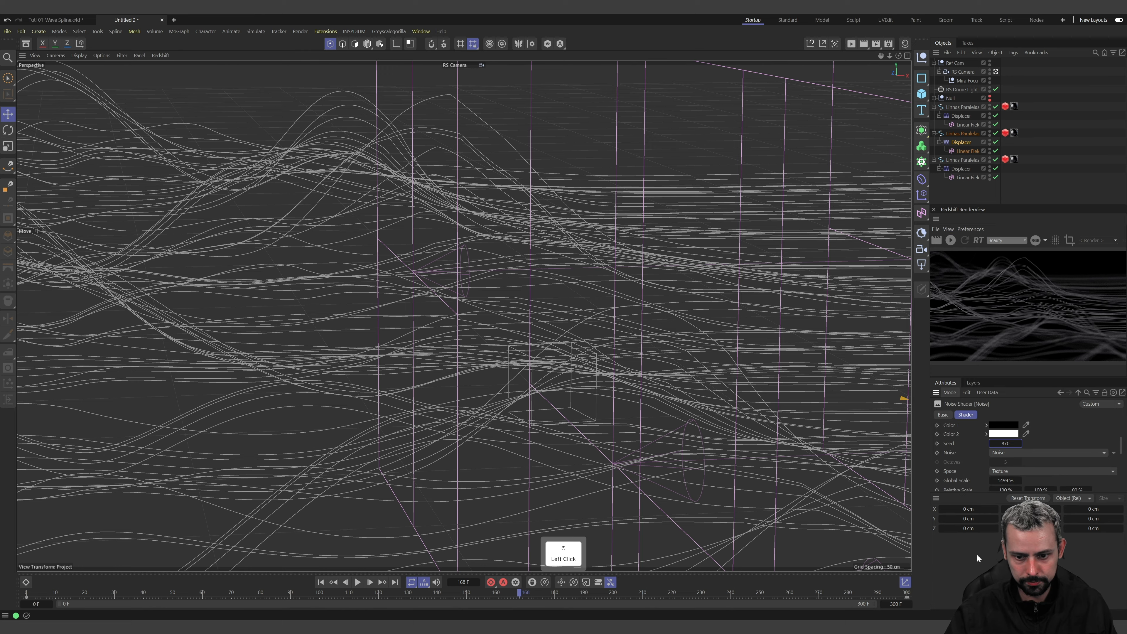
Play the wave animation, return to the first frame, and briefly render it in the Redshift preview
key(F8)
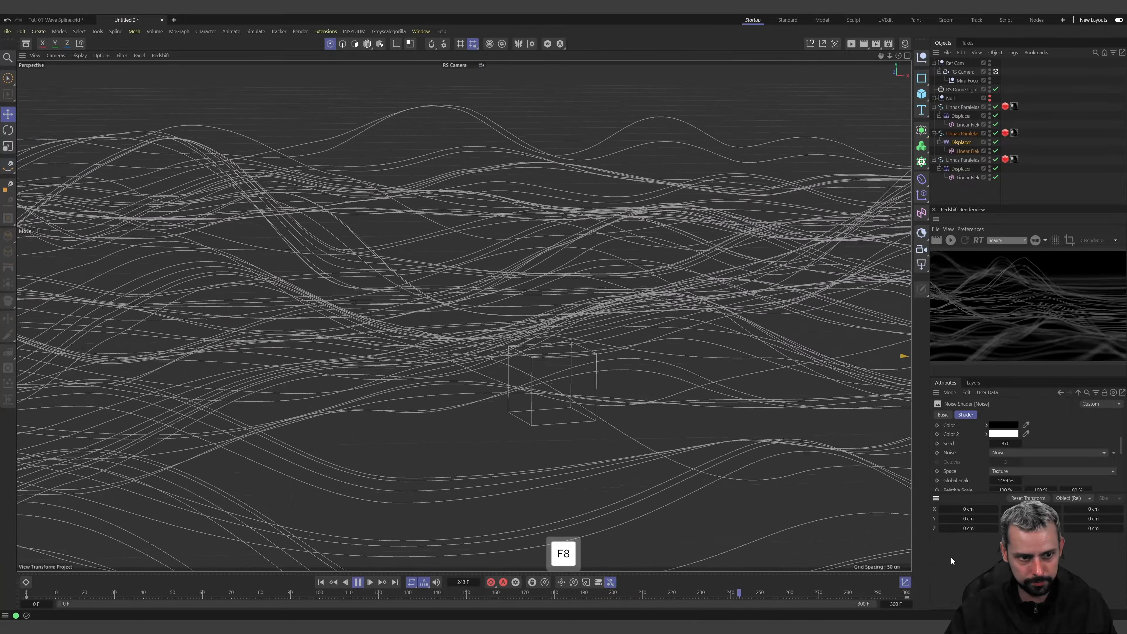
key(F8)
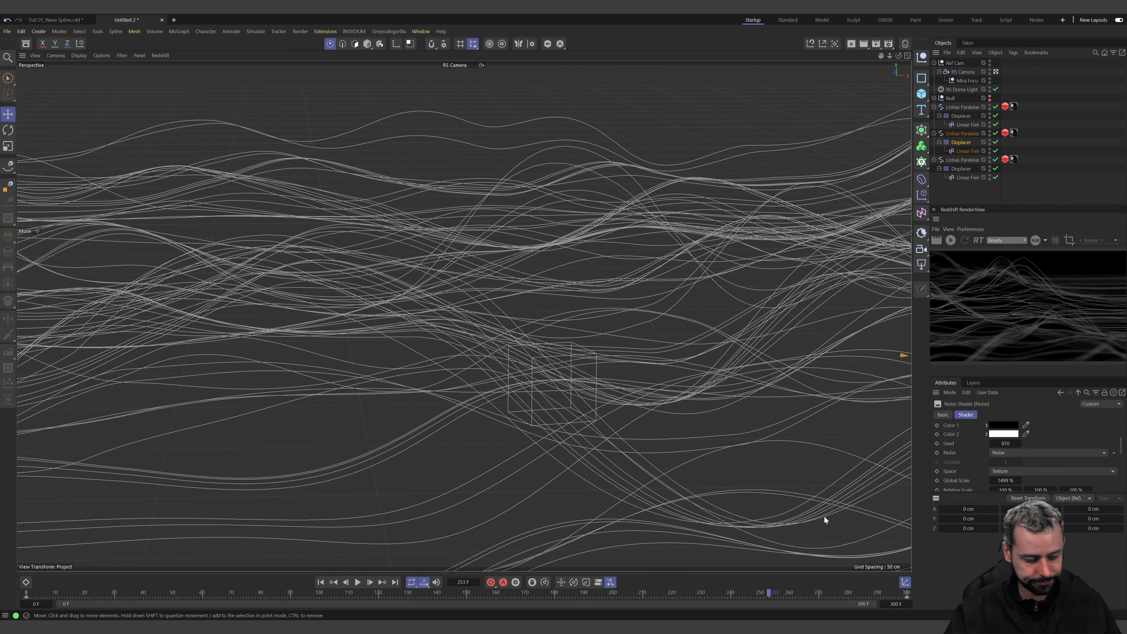
key(shift+f)
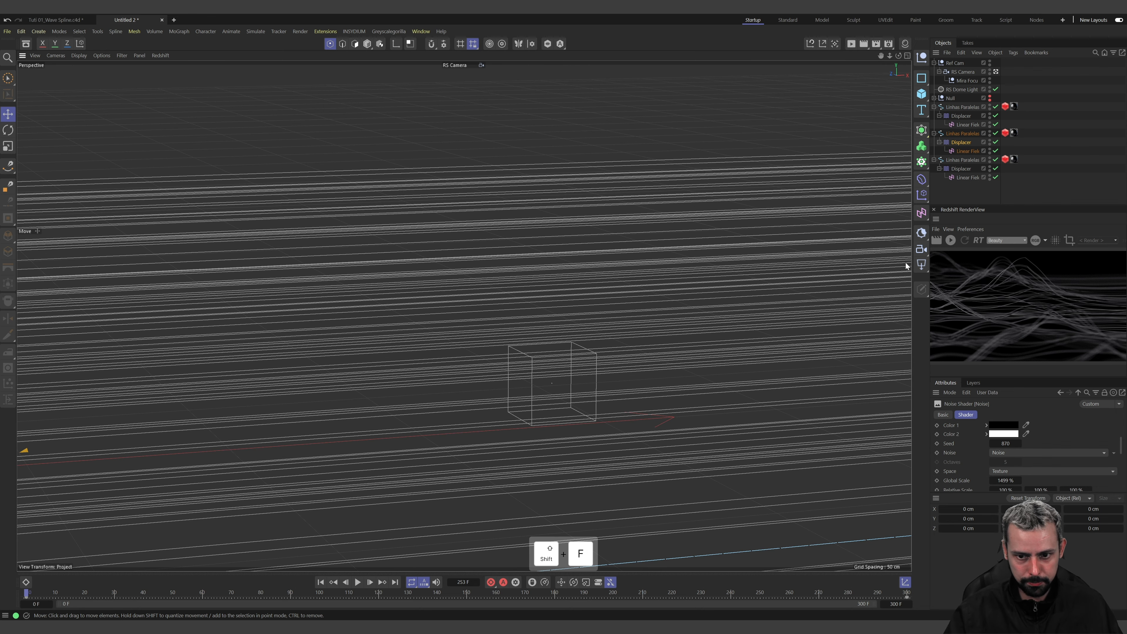
click(950, 242)
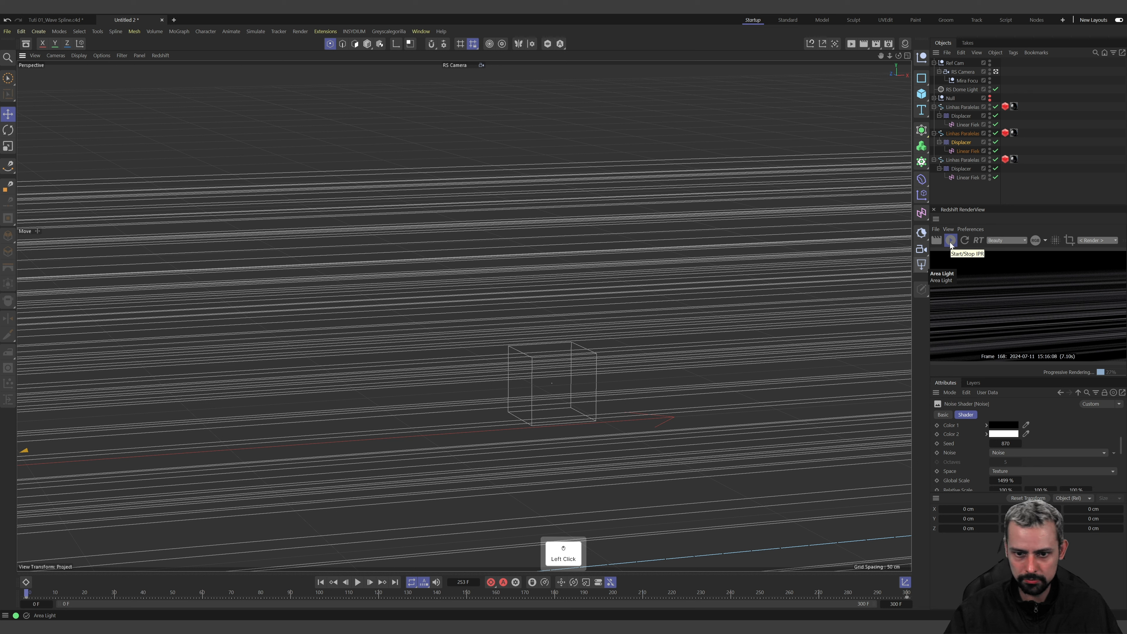
click(950, 242)
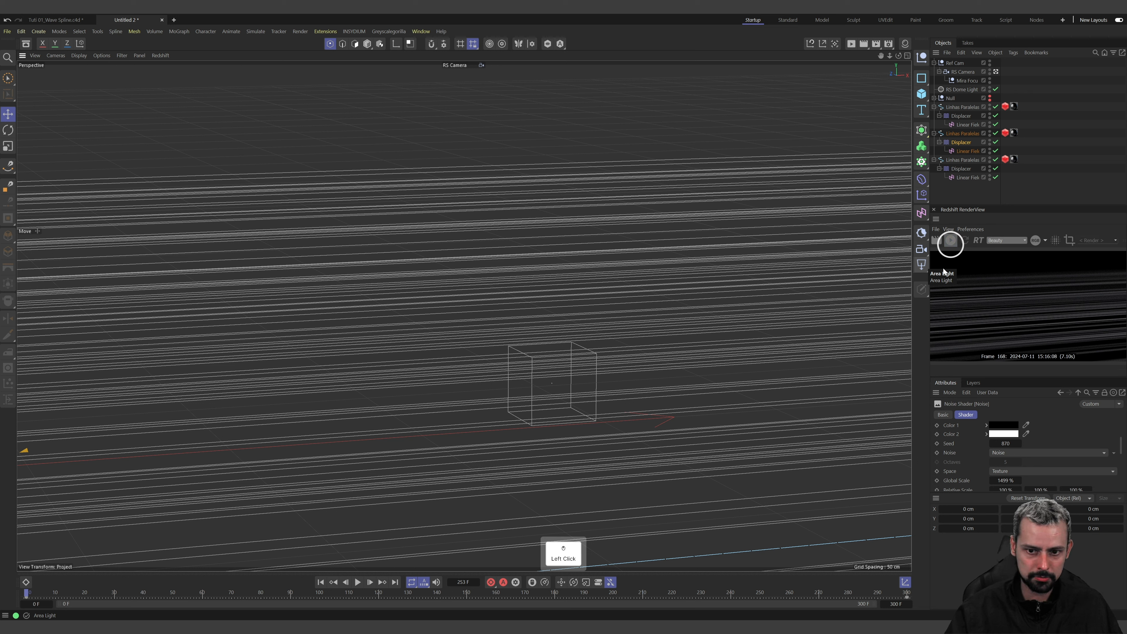
Create a Circle spline with a radius of 1 cm outside the existing hierarchies
click(948, 194)
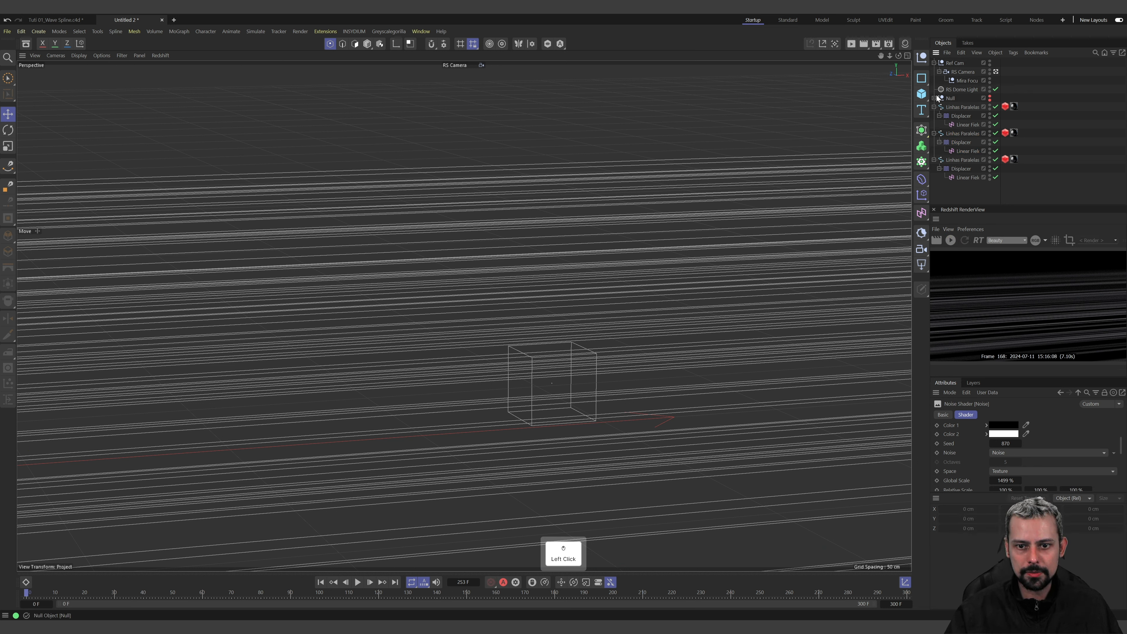
drag(924, 83, 999, 101)
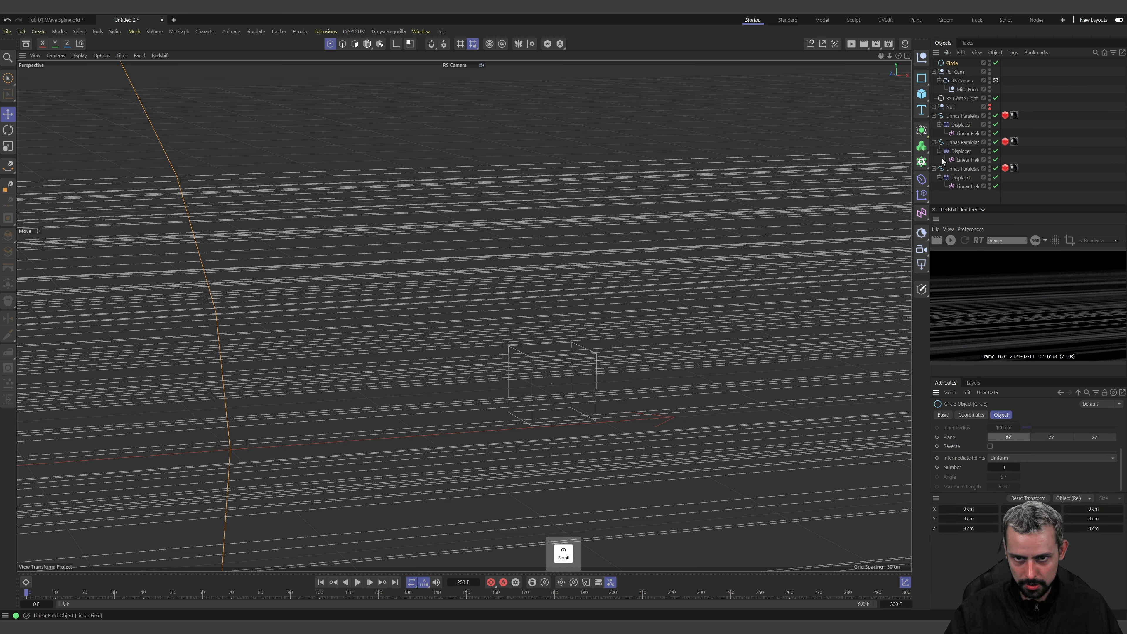
scroll(968, 440, up, 3)
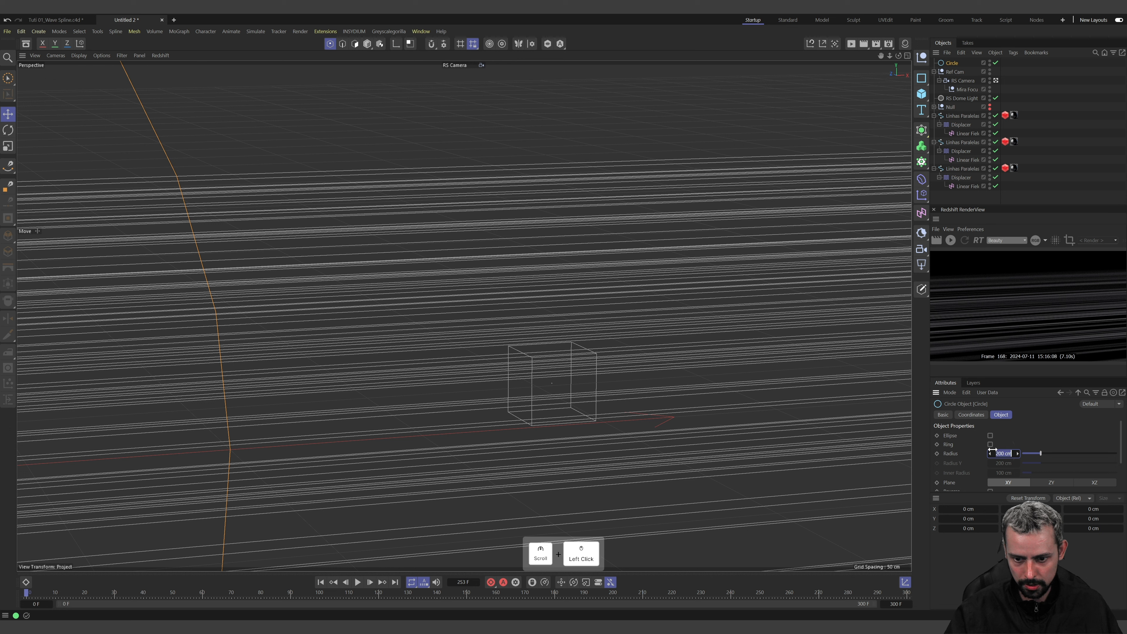
text(1)
key(Return)
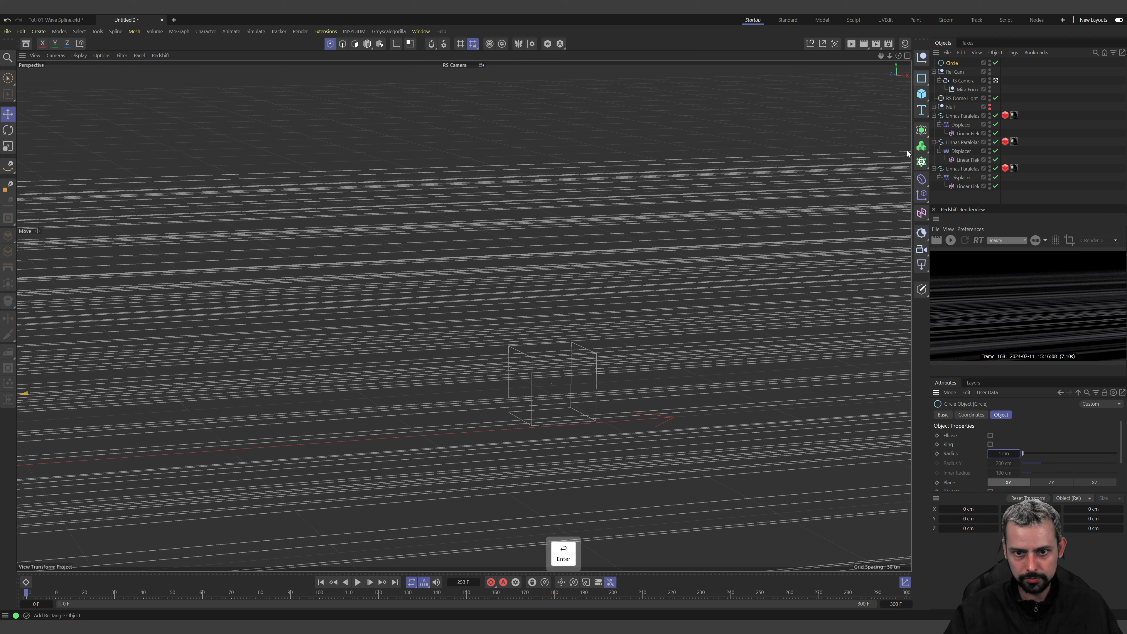
Add a Sweep generator and nest the Circle inside it as the profile
click(923, 163)
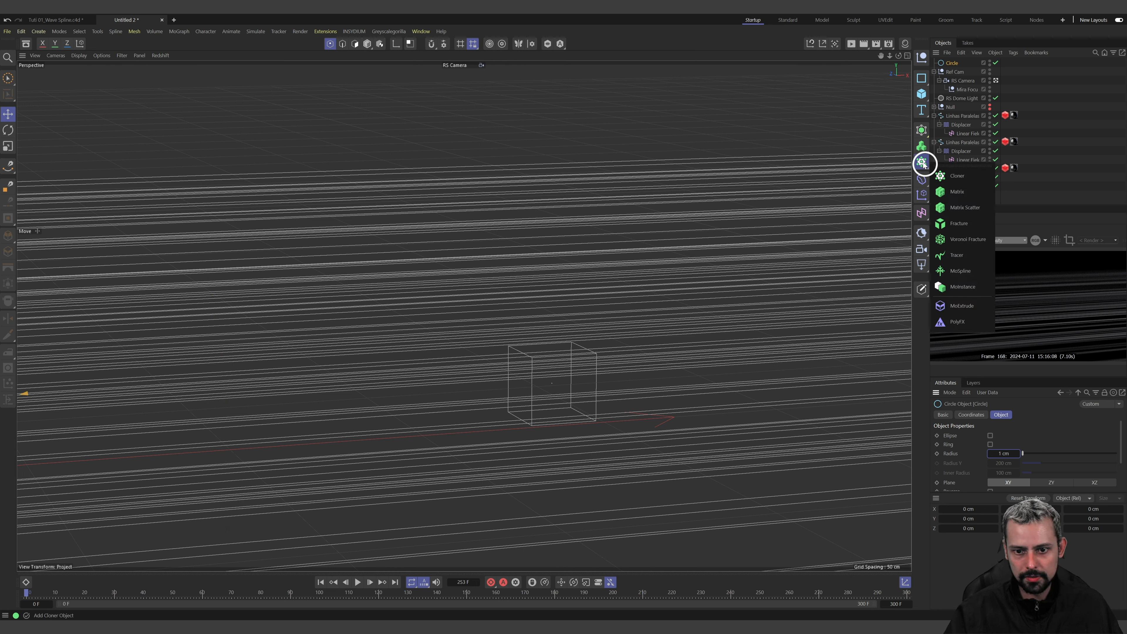
click(922, 163)
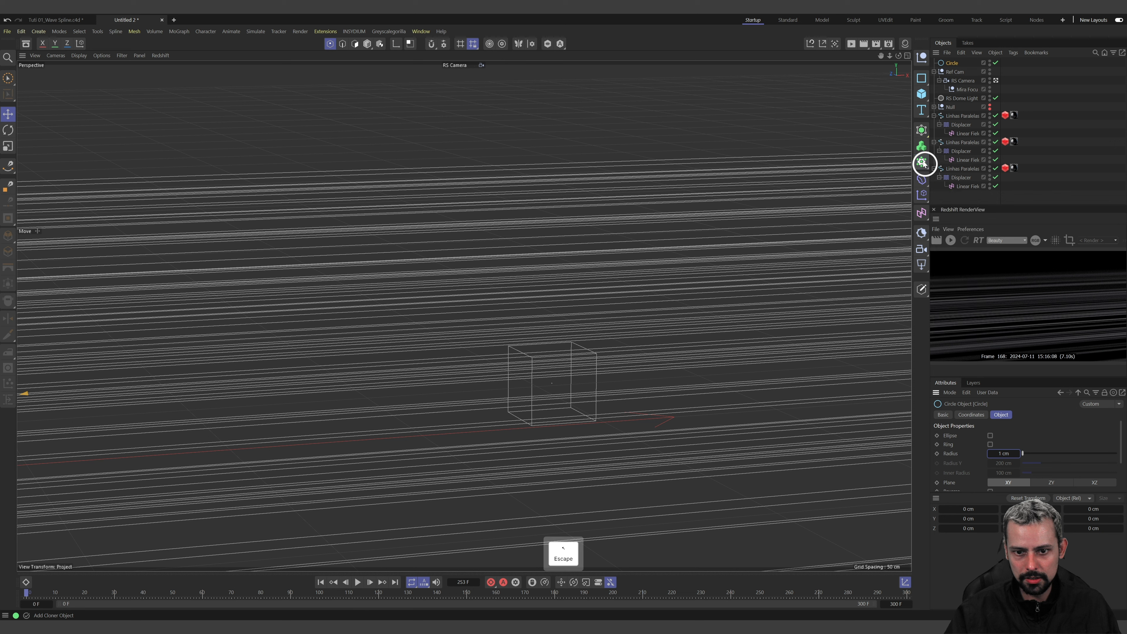
click(921, 129)
drag(924, 129, 1024, 178)
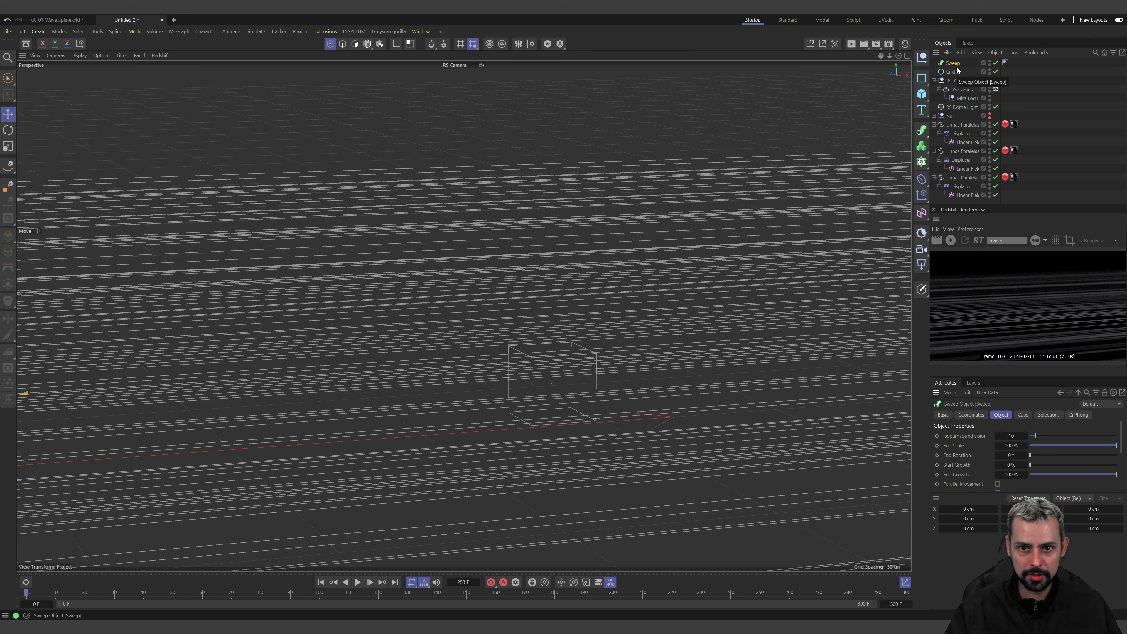
drag(952, 72, 952, 64)
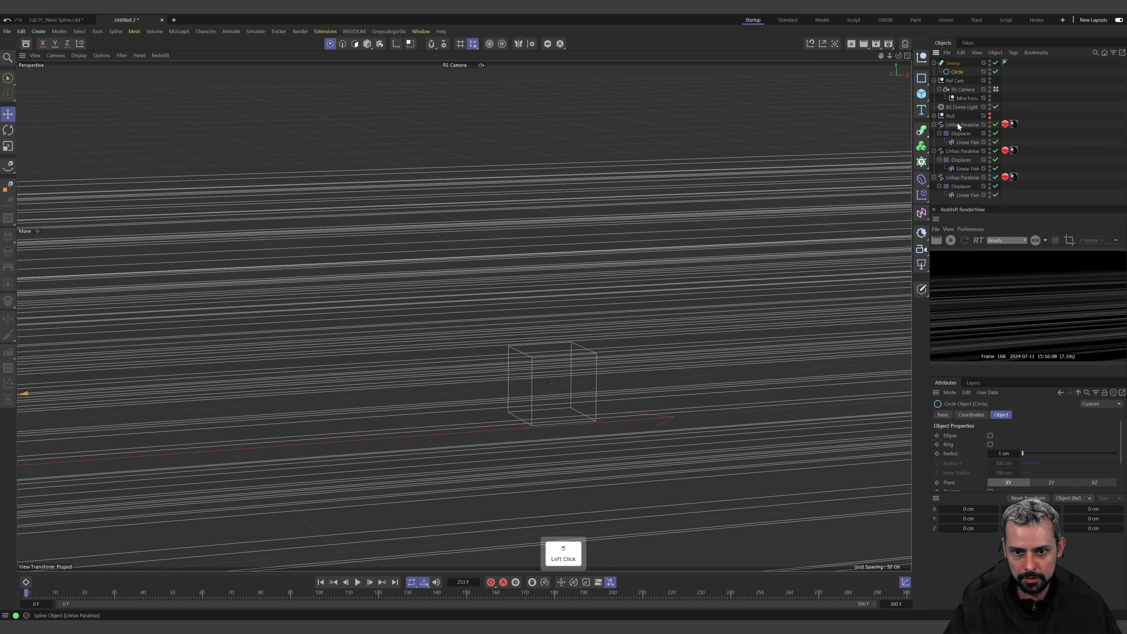
Duplicate the Sweep and its Circle to get three, and nest one Linhas Paralelas spline in each, below its Circle
drag(953, 63, 960, 191)
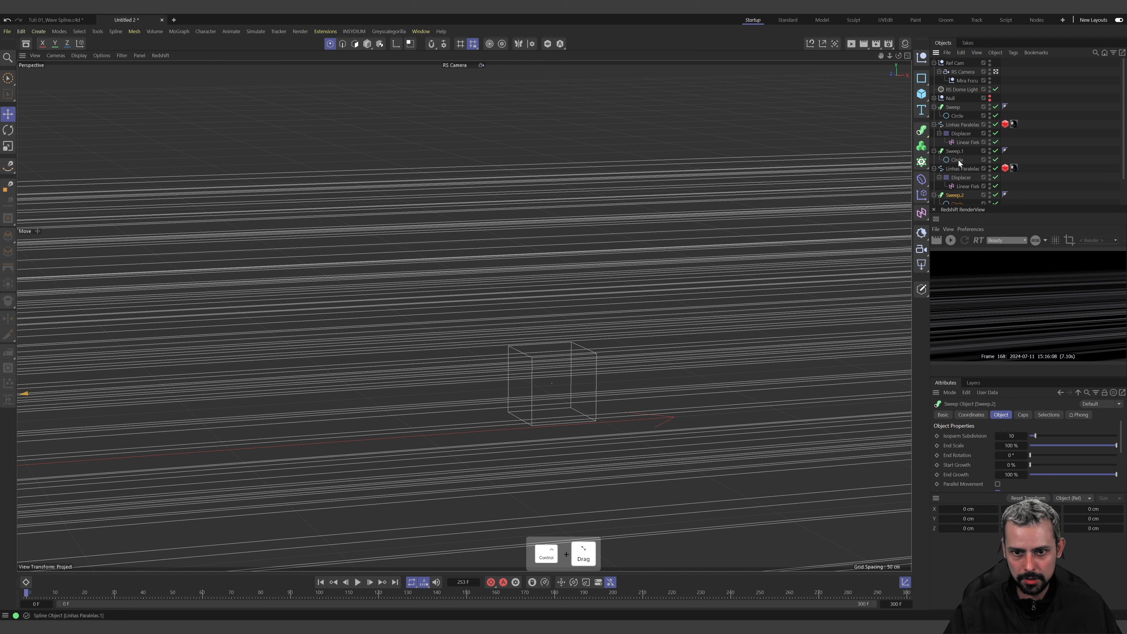
drag(952, 128, 954, 123)
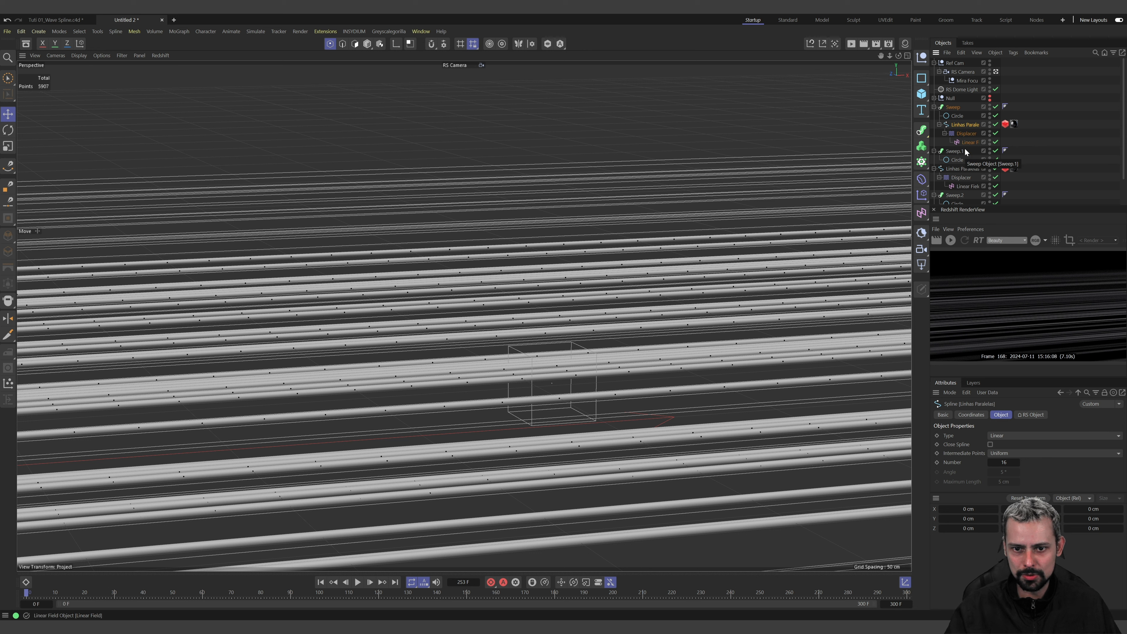
click(958, 171)
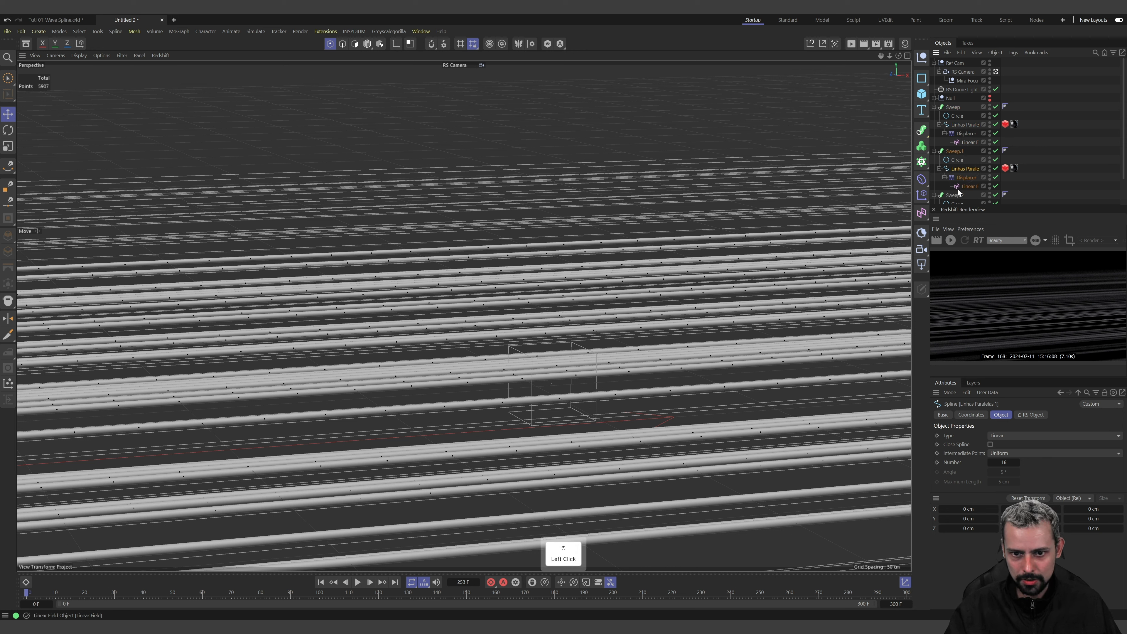
scroll(959, 177, down, 3)
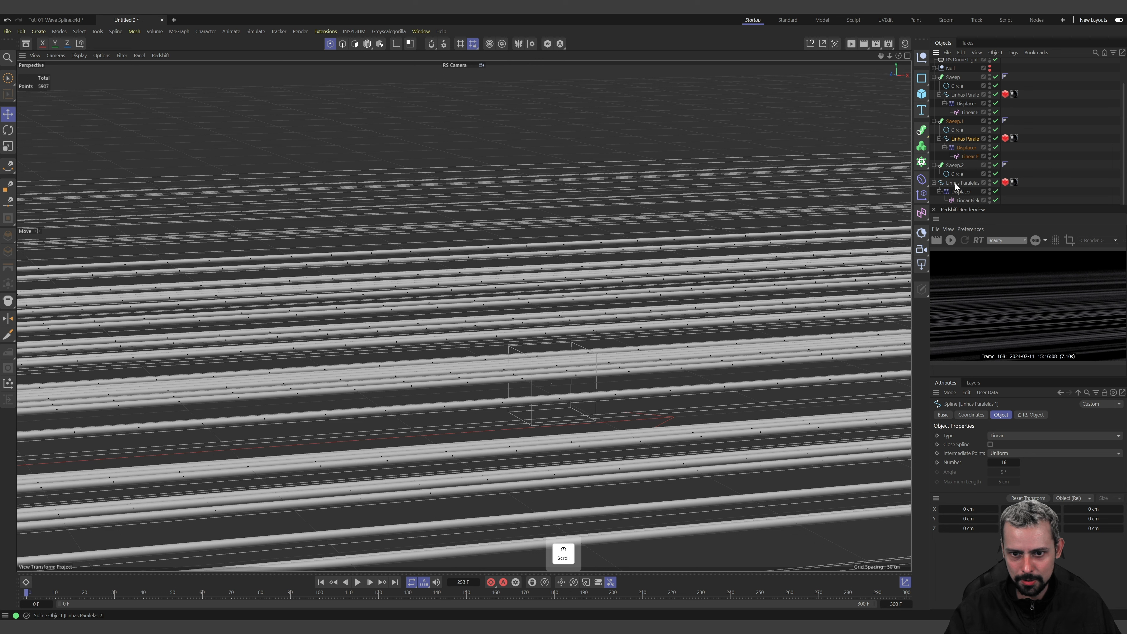
click(955, 183)
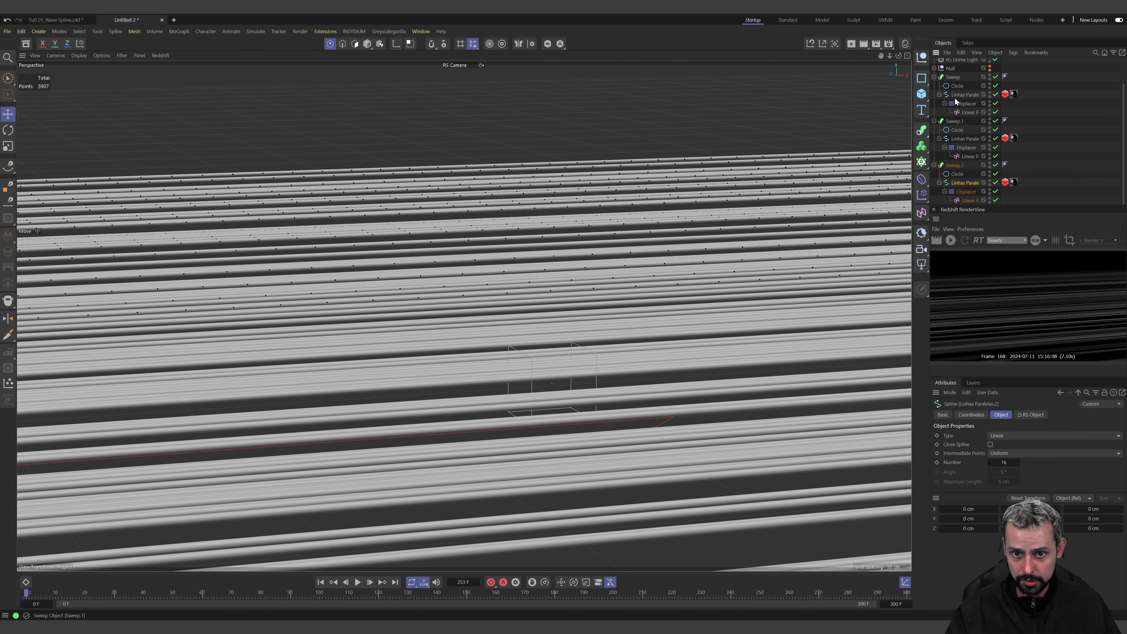
Set the Circle radius to 0.2 cm in the first Sweep and 0.4 cm in Sweep.1
click(958, 86)
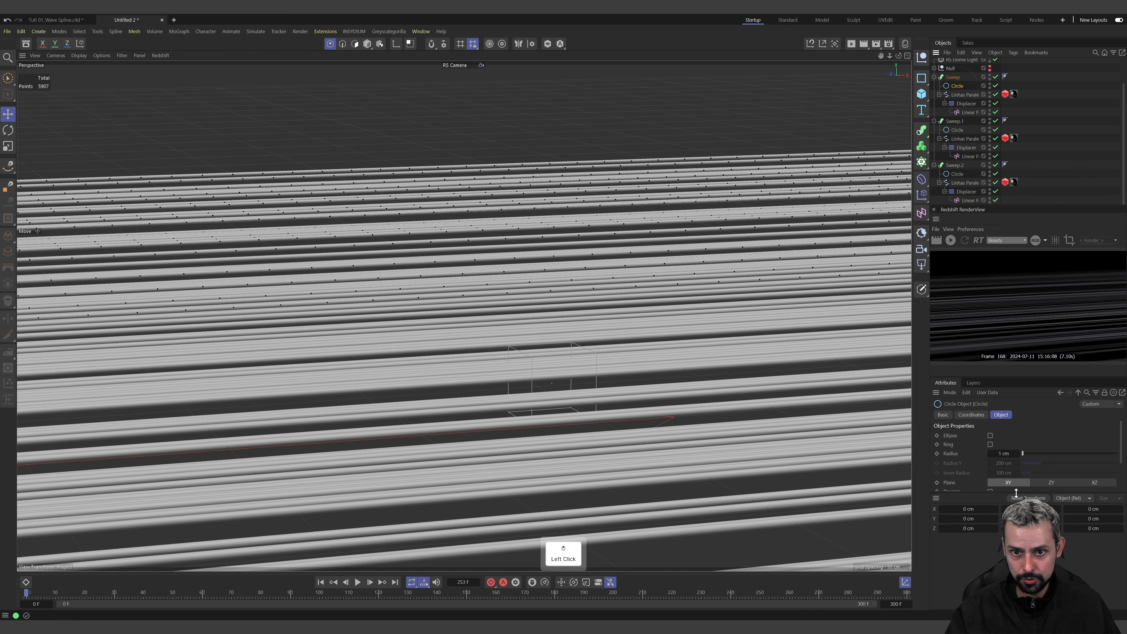
click(1005, 453)
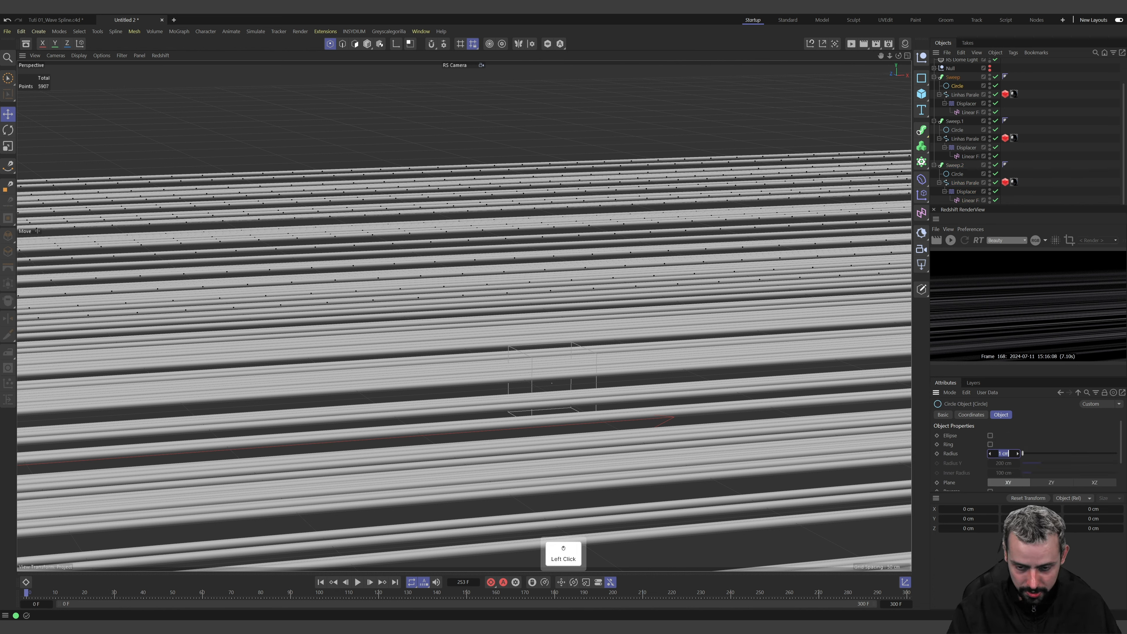
key(Delete)
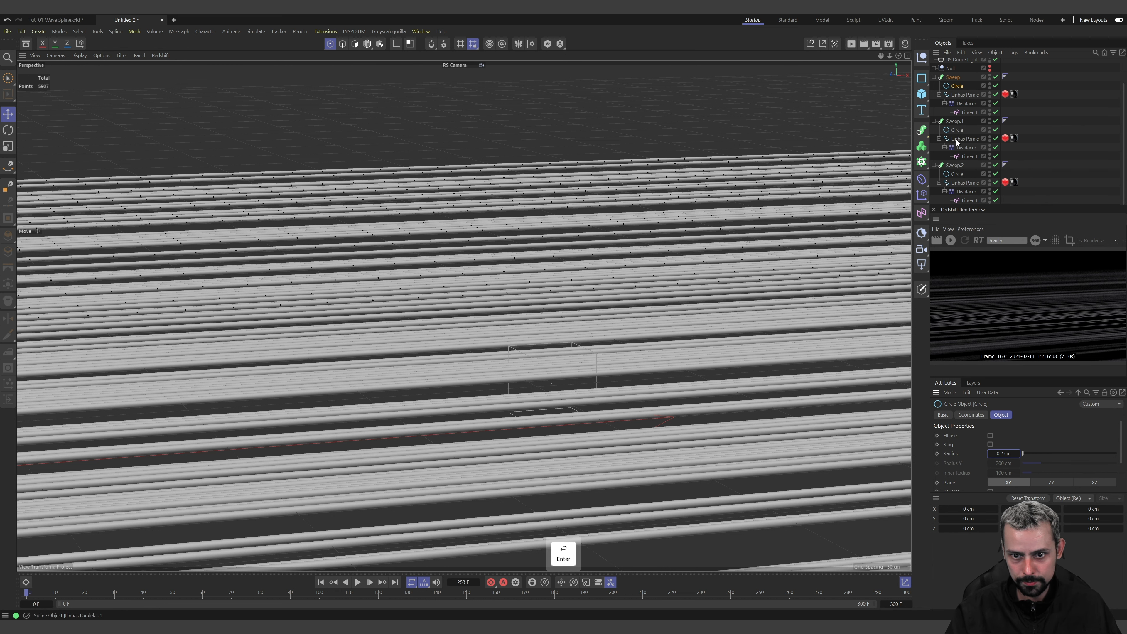
click(955, 130)
click(1002, 454)
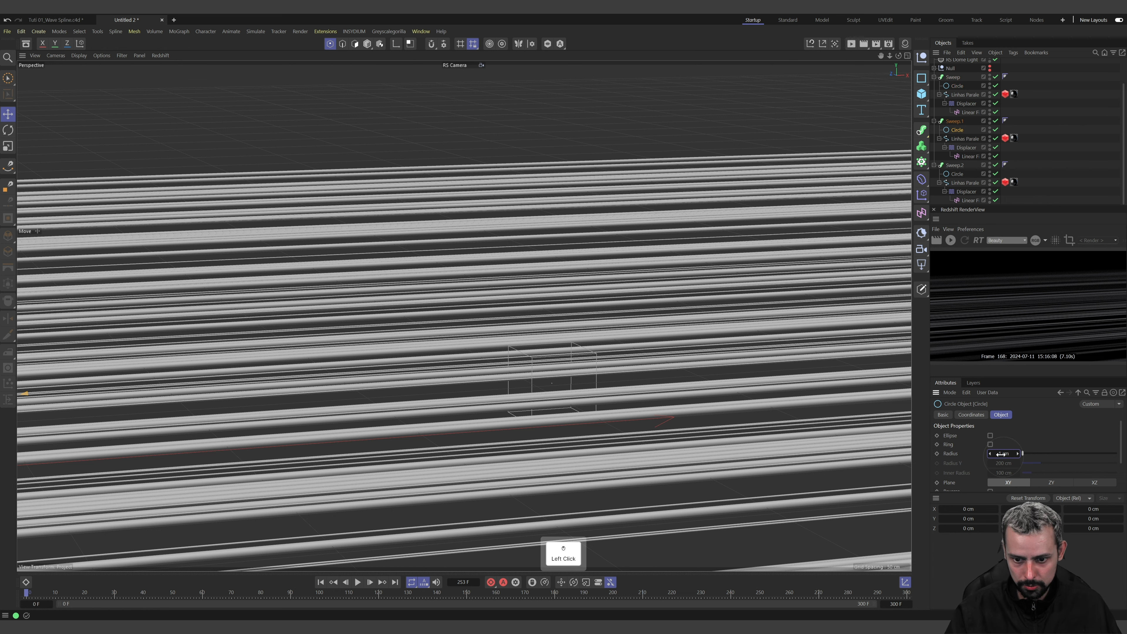
text(4)
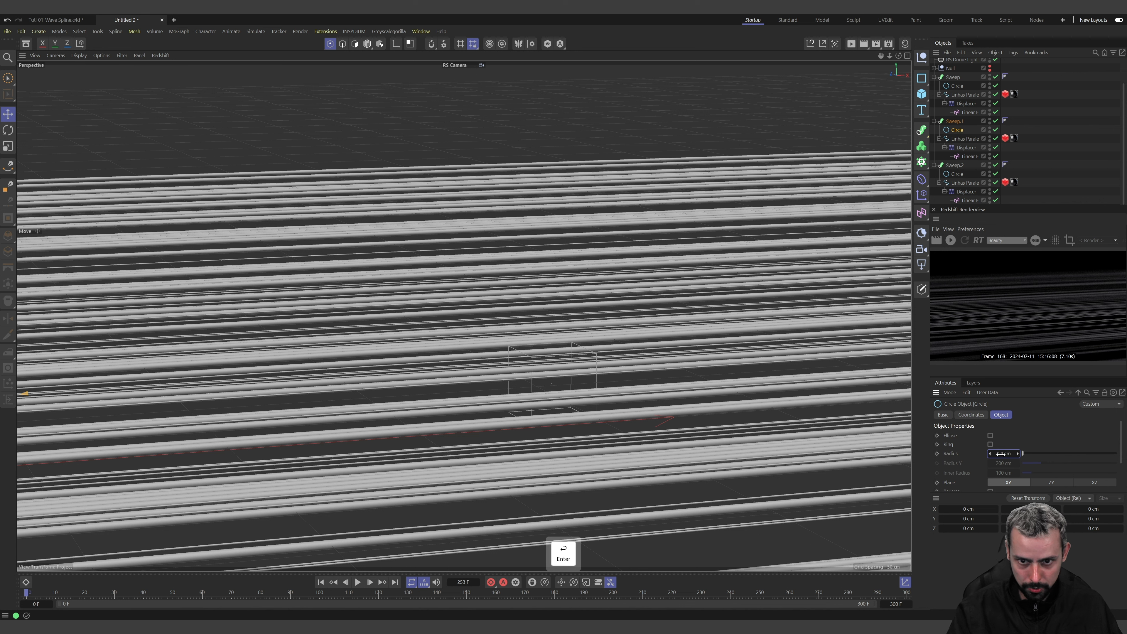
Set the radius of the Circle in Sweep.2 to 0.6 cm
click(958, 174)
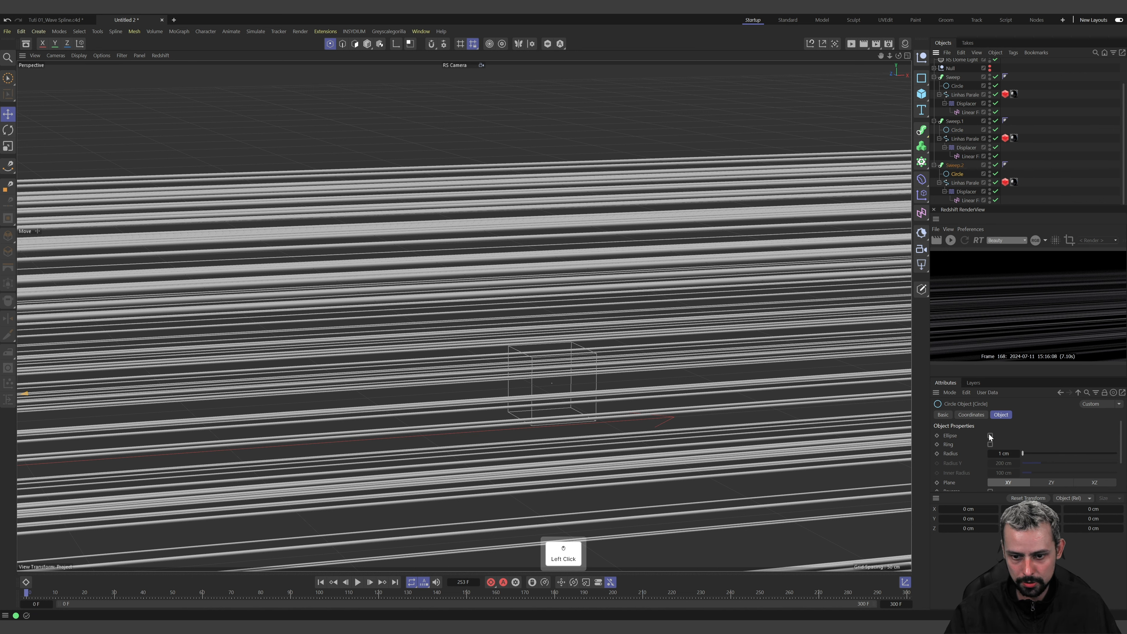
click(1009, 453)
text(0.6)
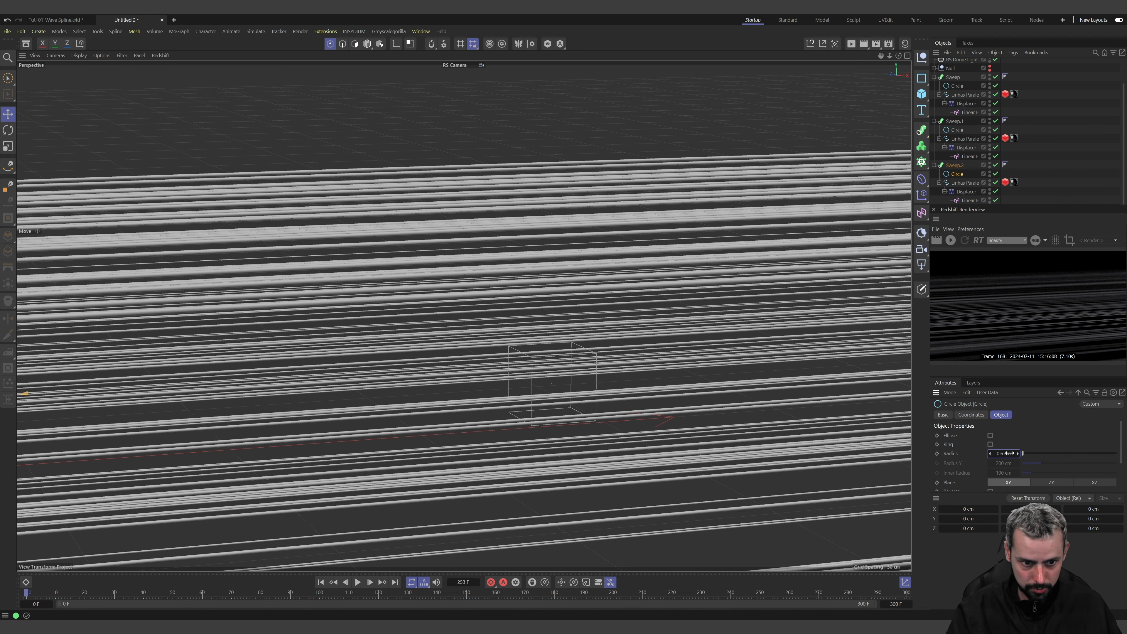
key(Return)
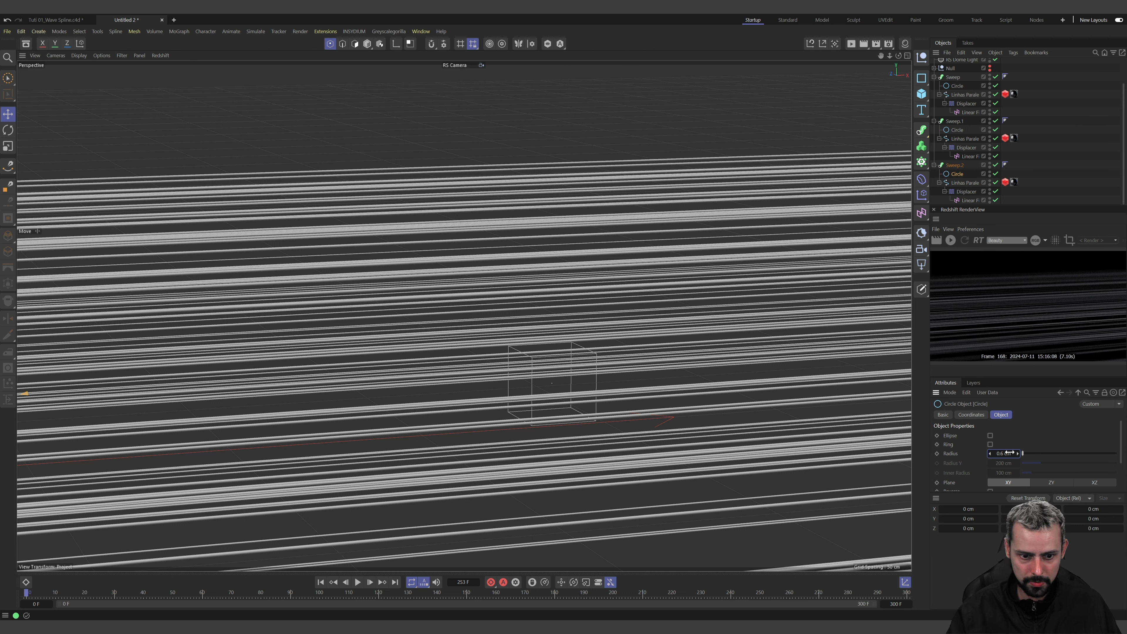
Move the material tag from each of the three Linhas Paralelas splines up to its parent Sweep
click(1014, 94)
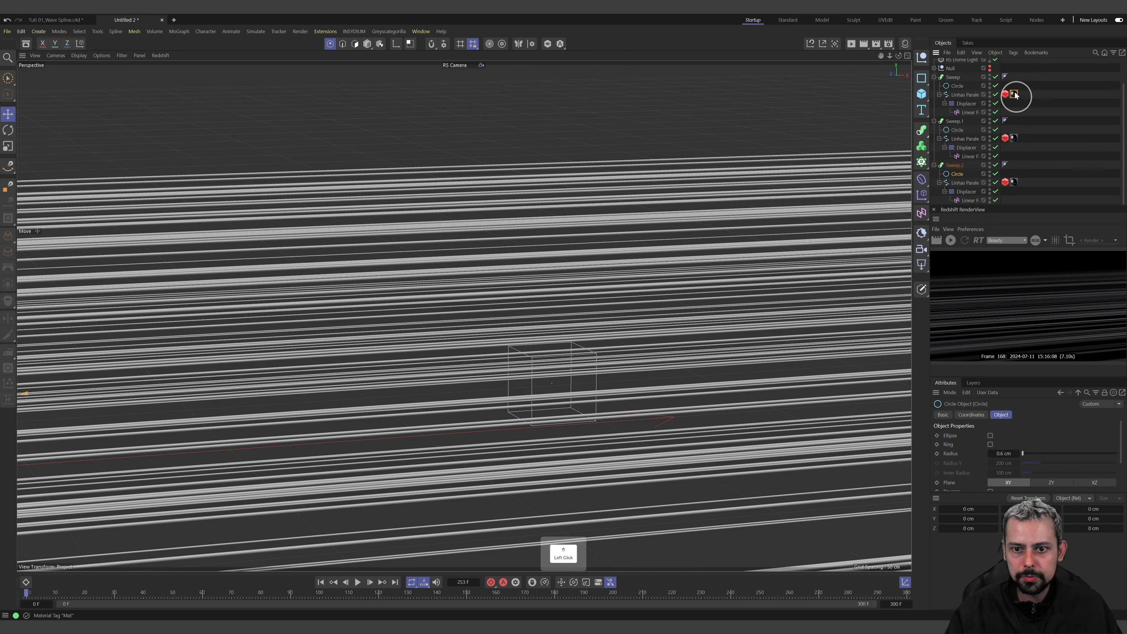
drag(1016, 82, 1014, 77)
drag(1014, 138, 1015, 121)
drag(1014, 182, 1016, 164)
Preview the swept lines at frame 200 in the Redshift RenderView, and stop the live render
click(955, 243)
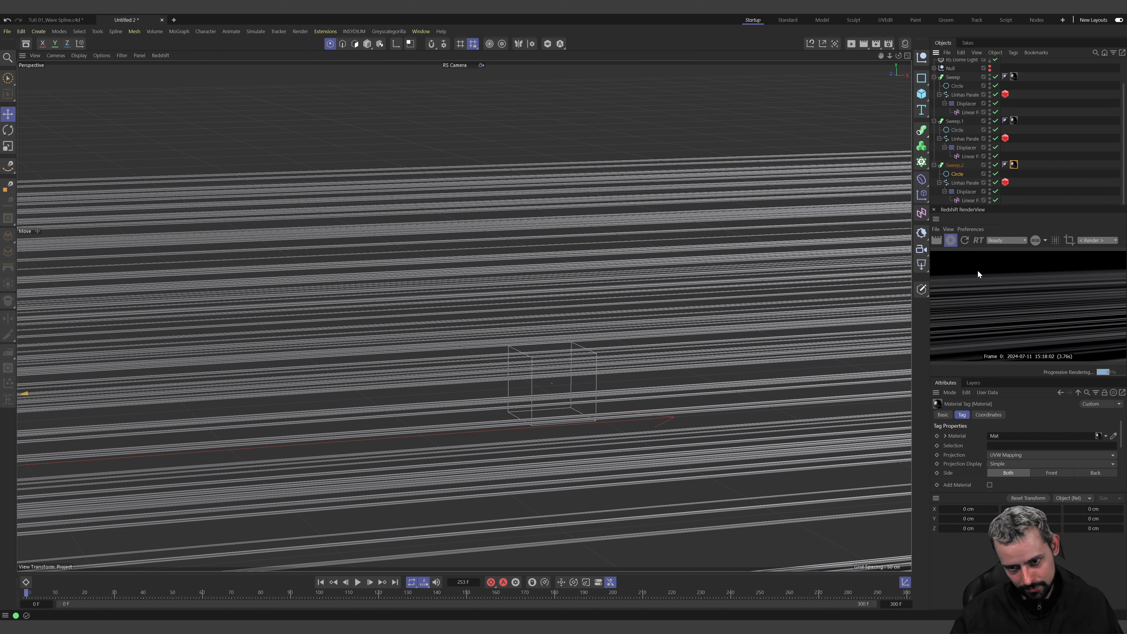
click(615, 592)
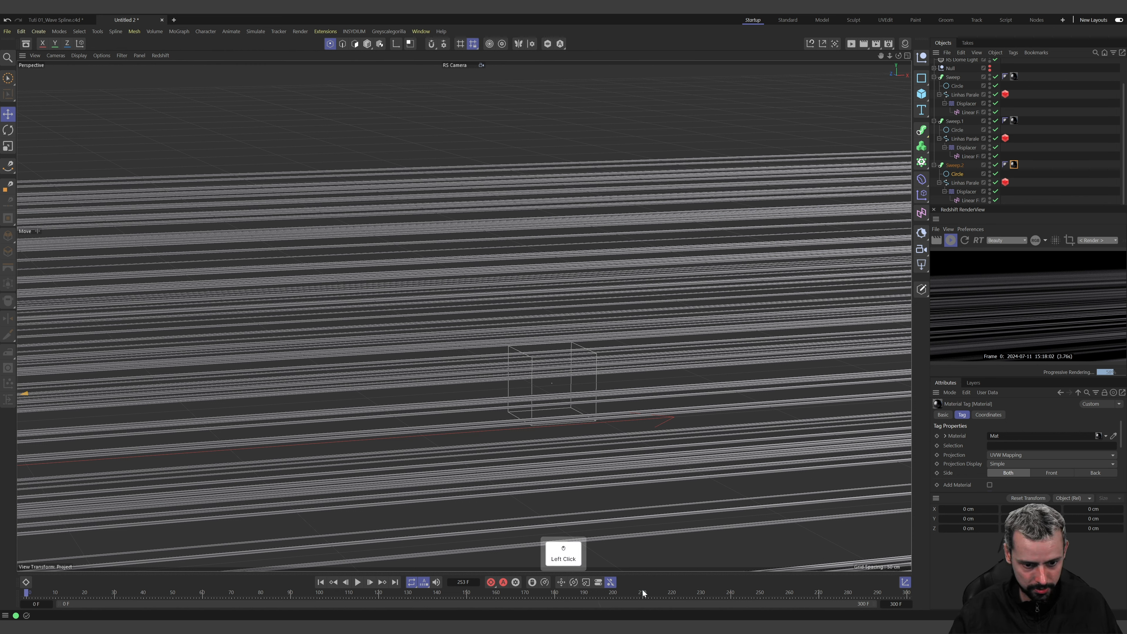
click(614, 595)
click(614, 595)
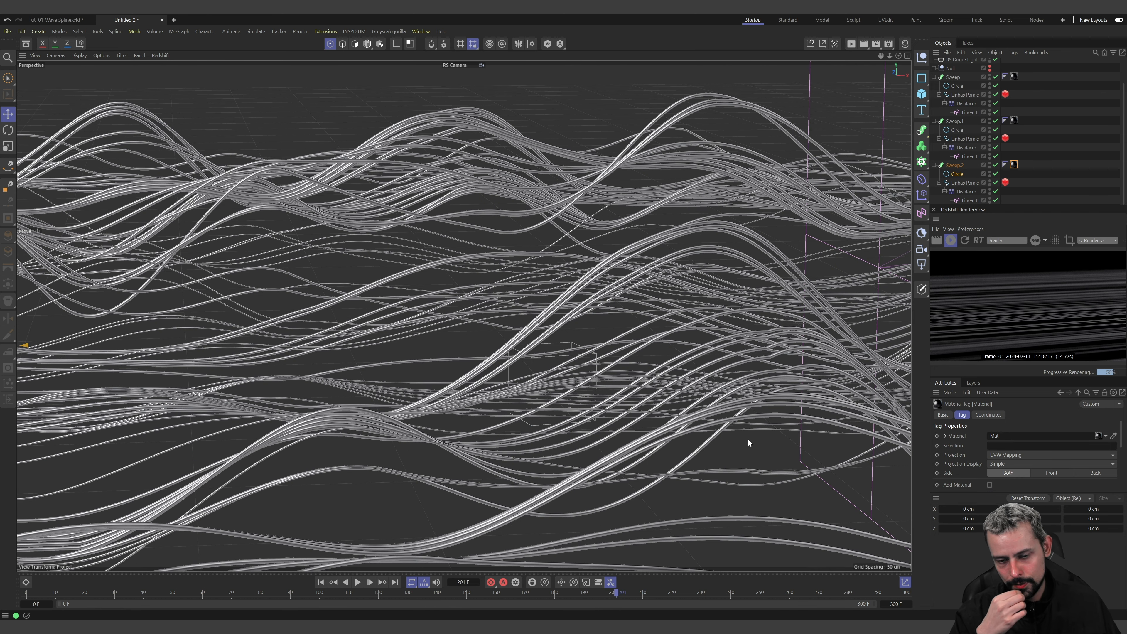
key(comma)
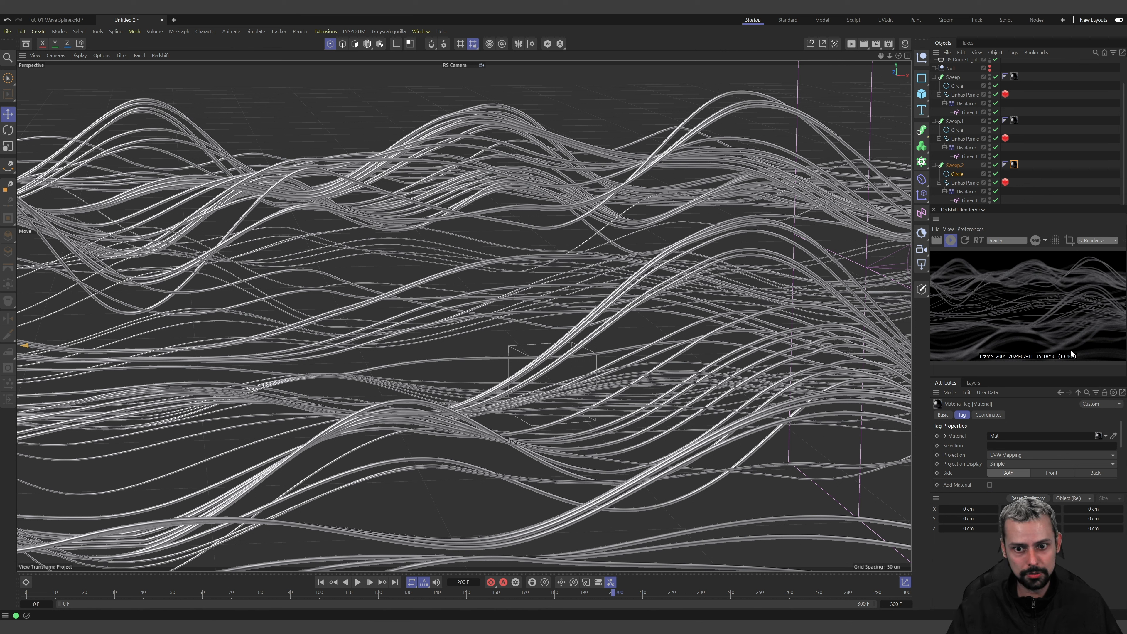
click(951, 241)
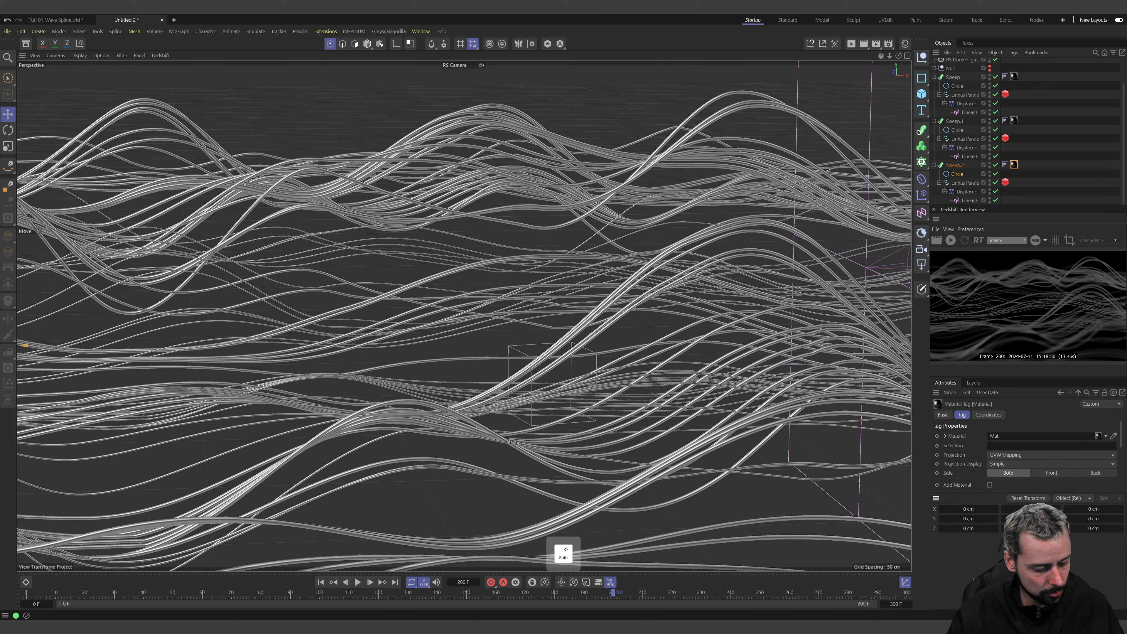
Go to frame 60 and disable all three Sweep generators
click(455, 581)
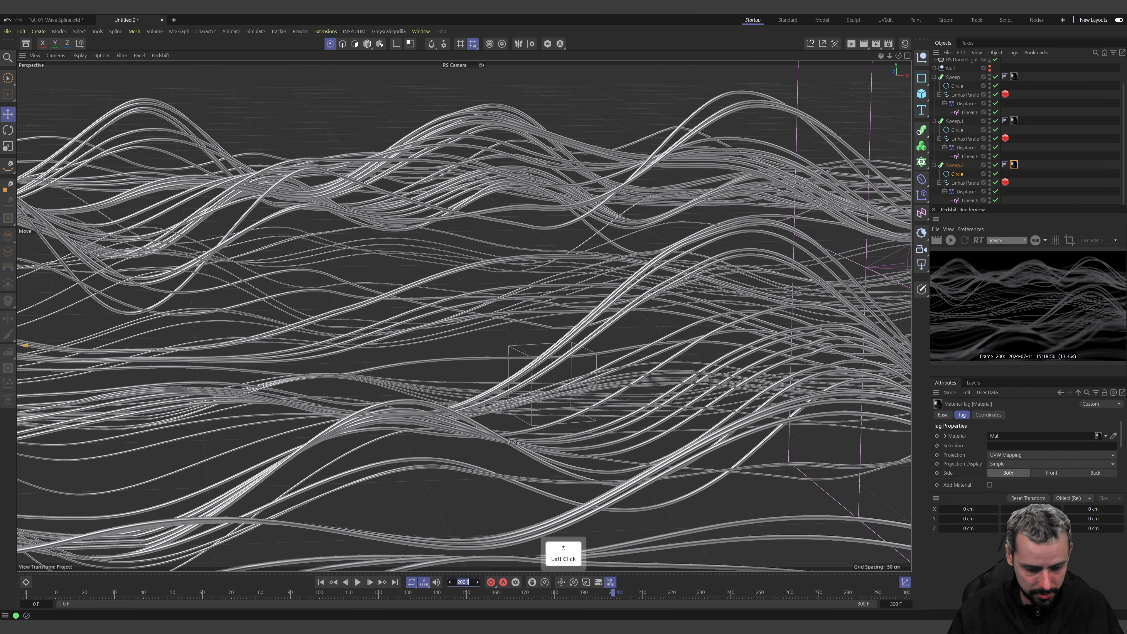
text(60)
key(Return)
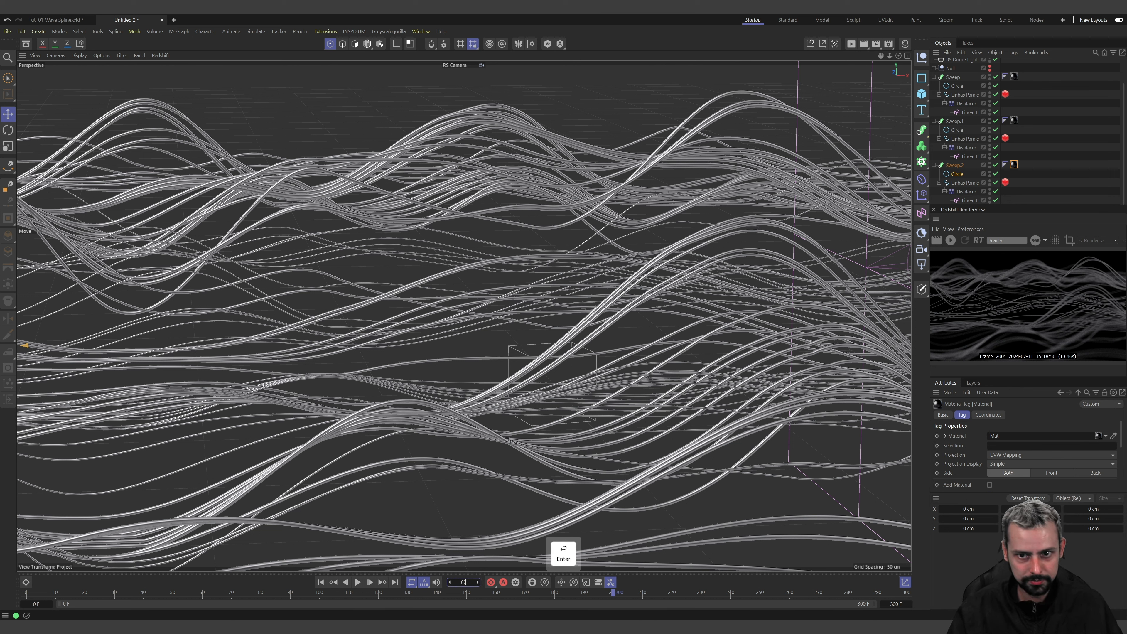
click(996, 77)
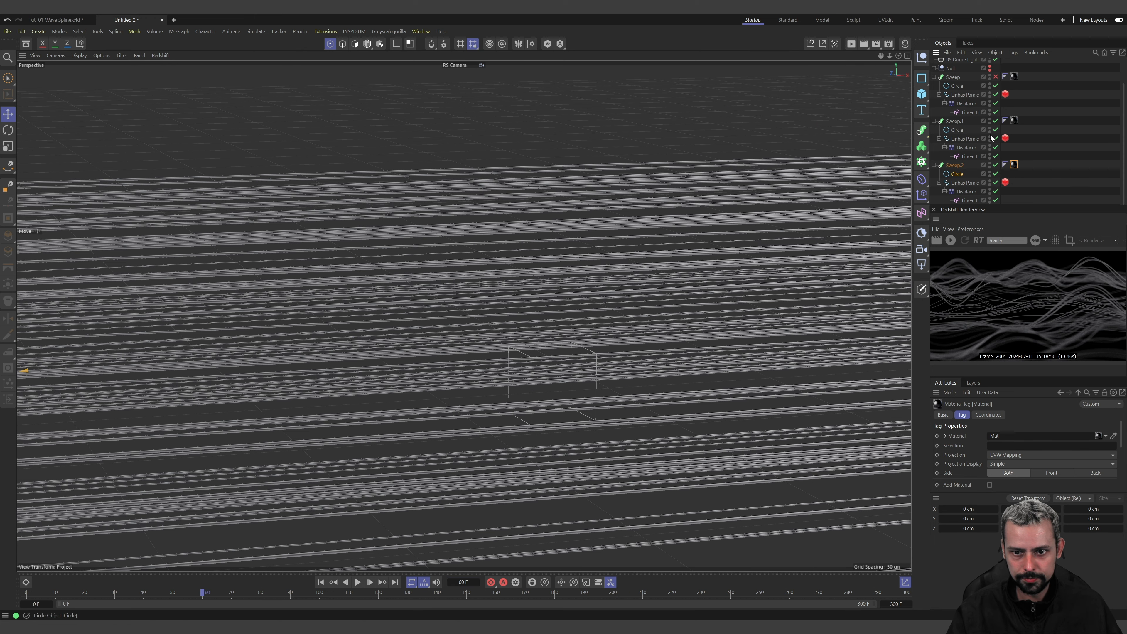
click(997, 121)
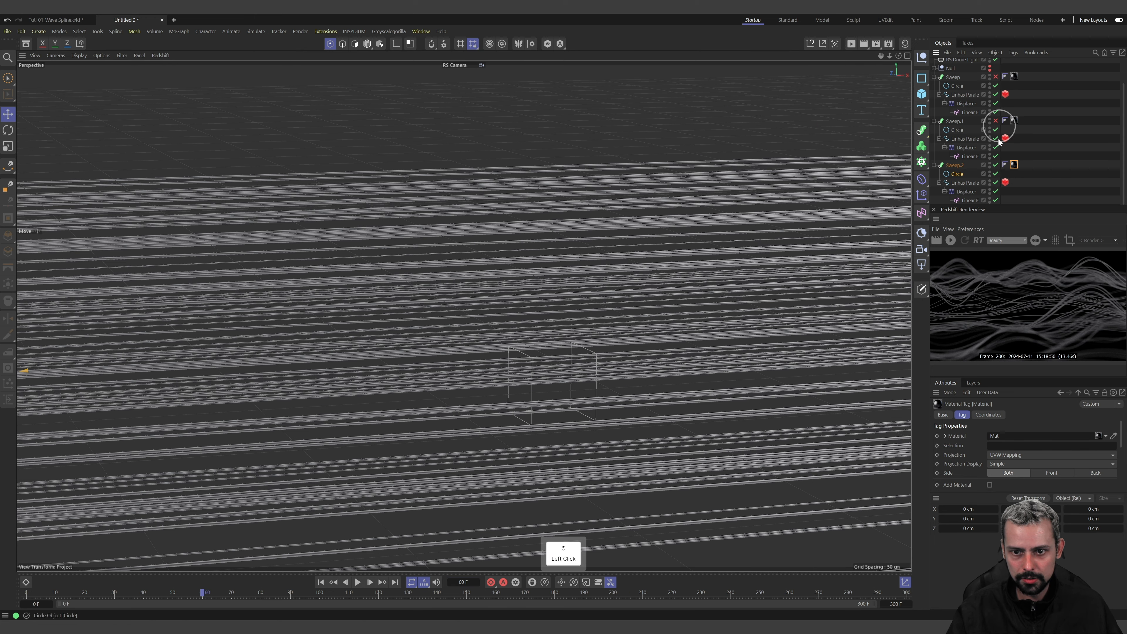
click(996, 165)
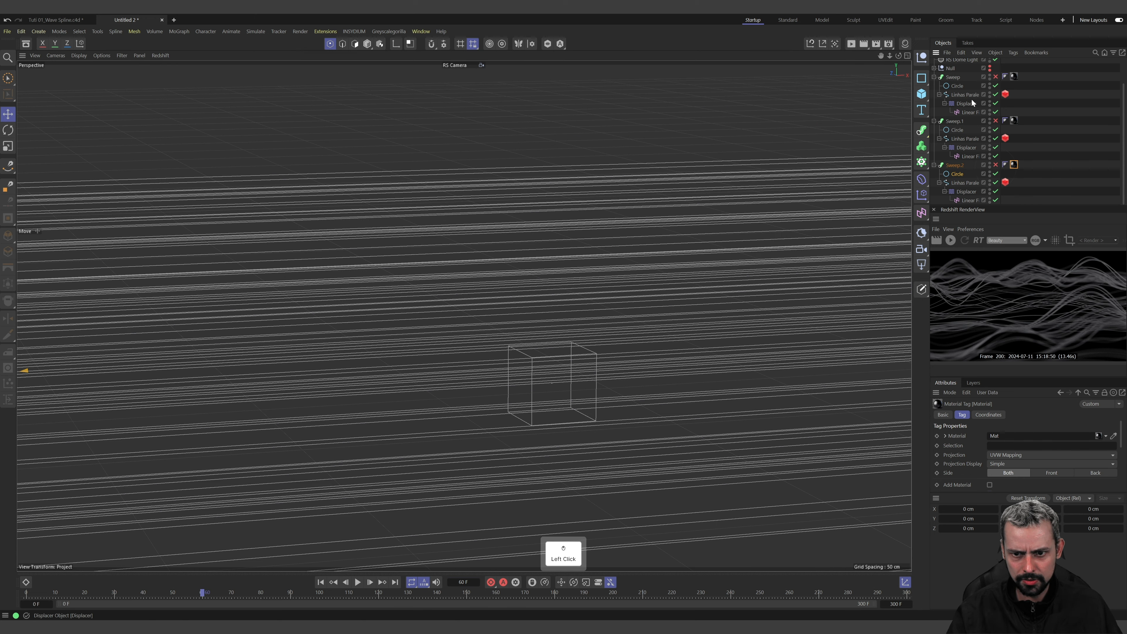
Re-enable the first Sweep and set the number of intermediate points on its Linhas Paralelas spline to 4
click(954, 77)
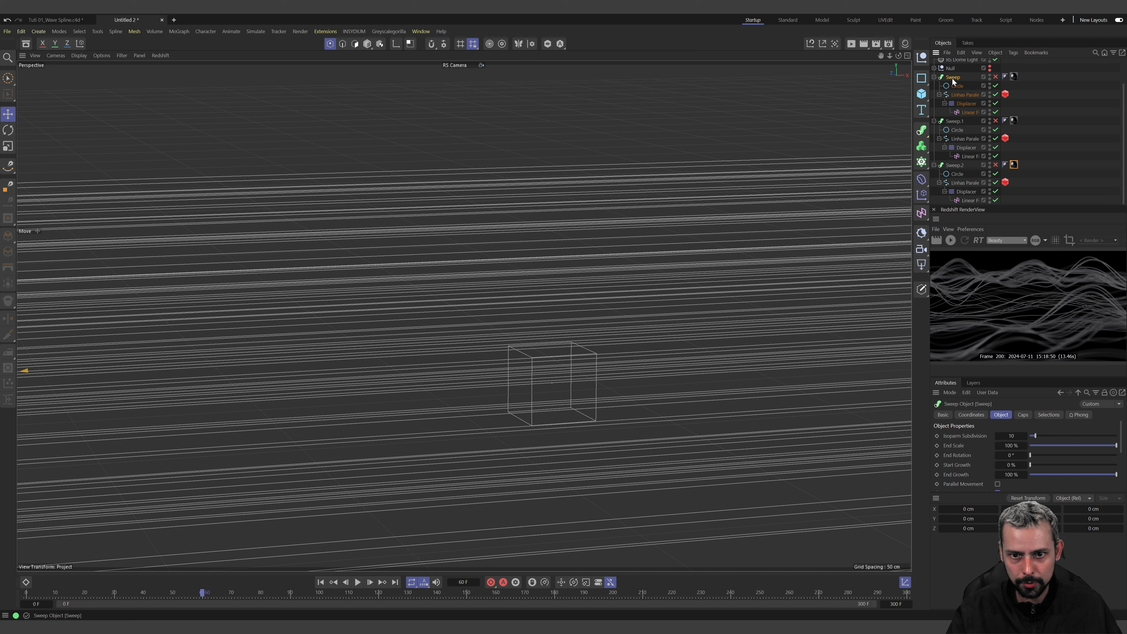
click(995, 77)
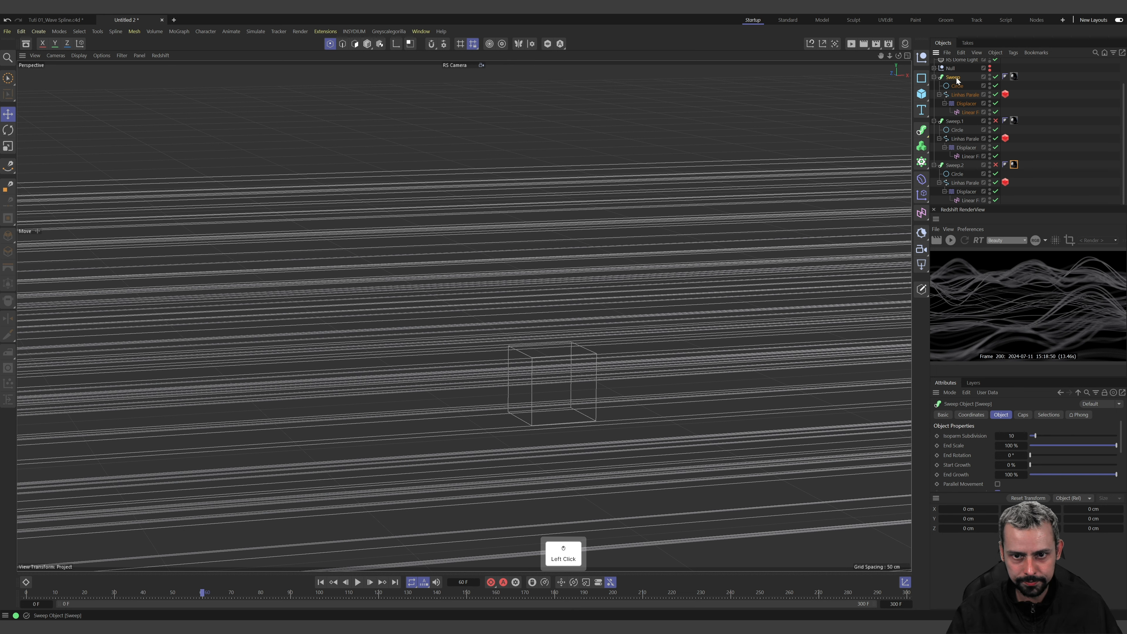
click(958, 95)
click(1004, 463)
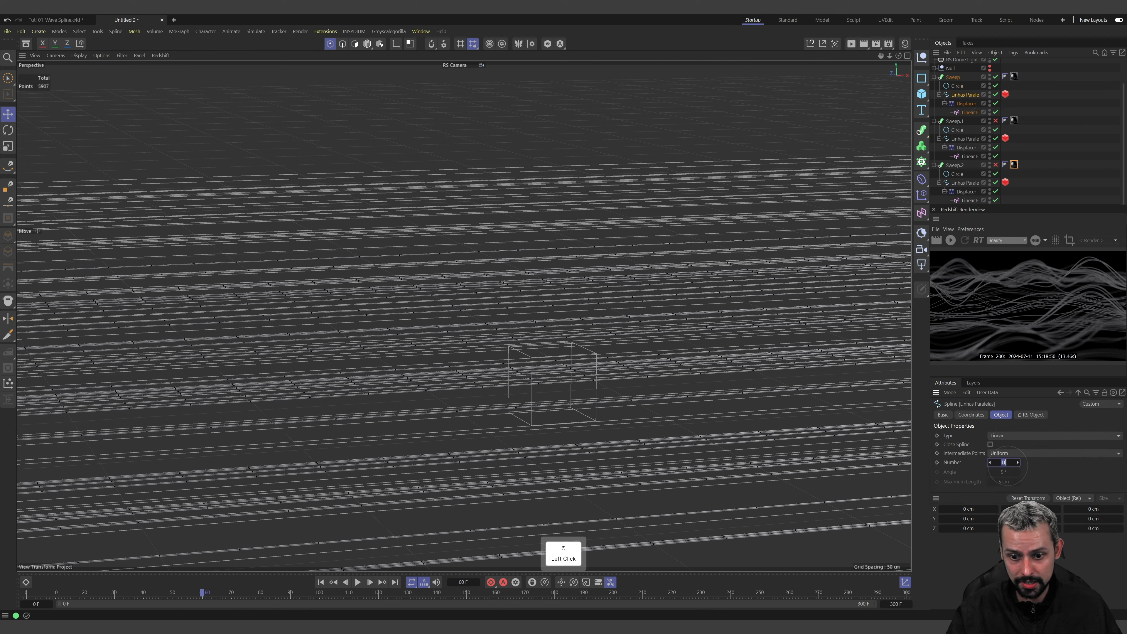
text(4)
key(Return)
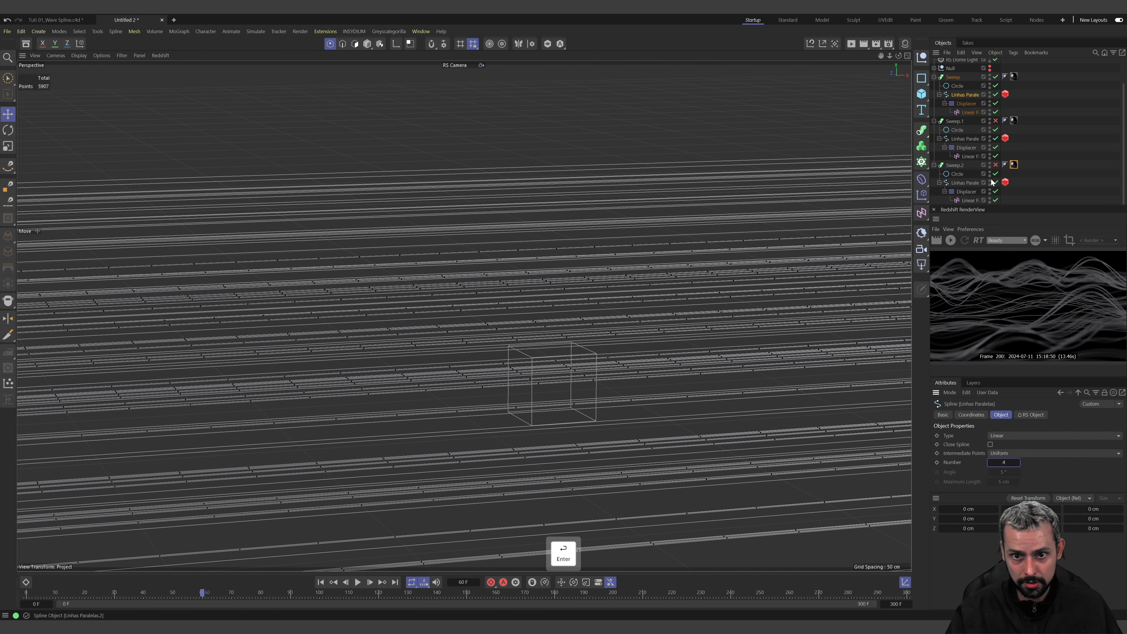
Set the number of intermediate points to 4 on the Linhas Paralelas splines in Sweep.1 and Sweep.2
click(964, 138)
click(1002, 462)
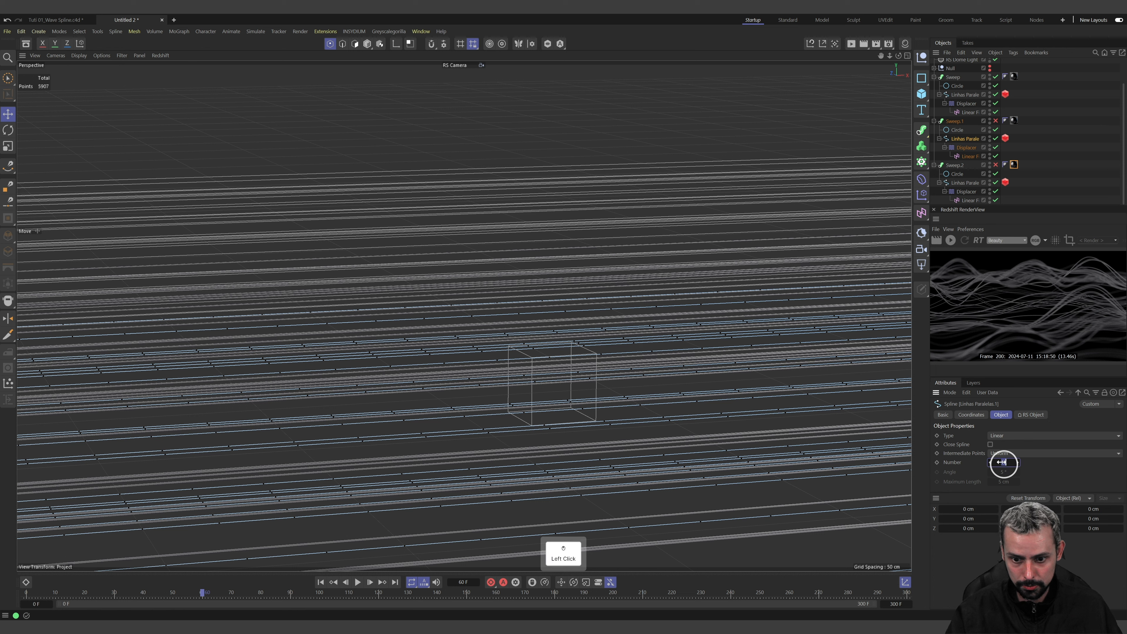
text(4)
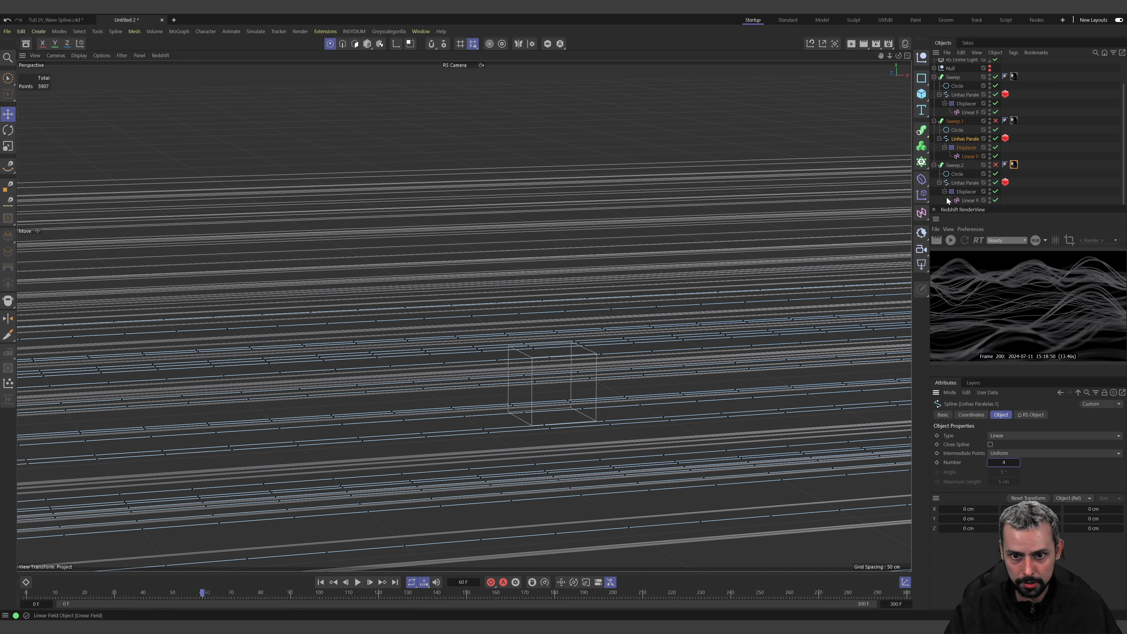
click(958, 185)
click(1002, 463)
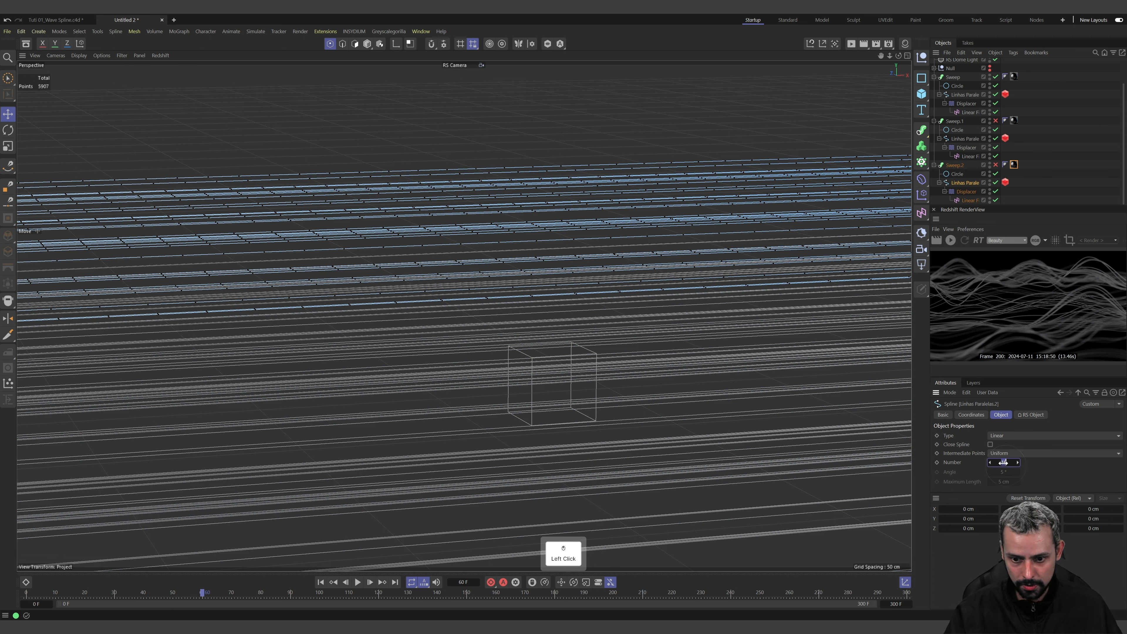
text(4)
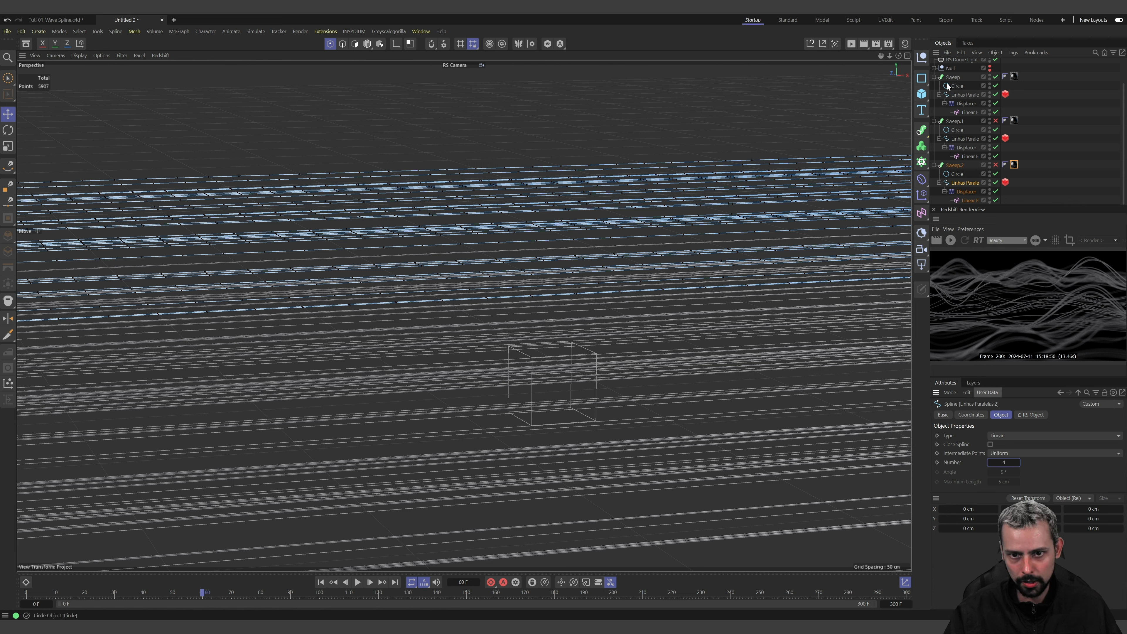
Keyframe End Growth at 100 % on Sweep, Sweep.1 and Sweep.2 at frame 60
click(953, 78)
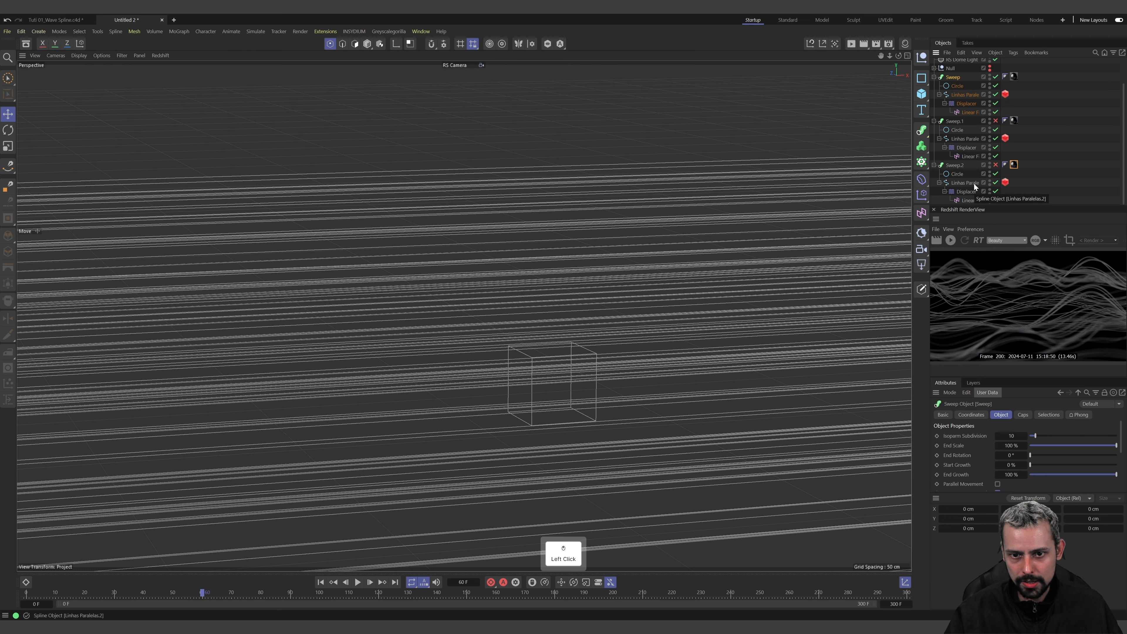
click(955, 81)
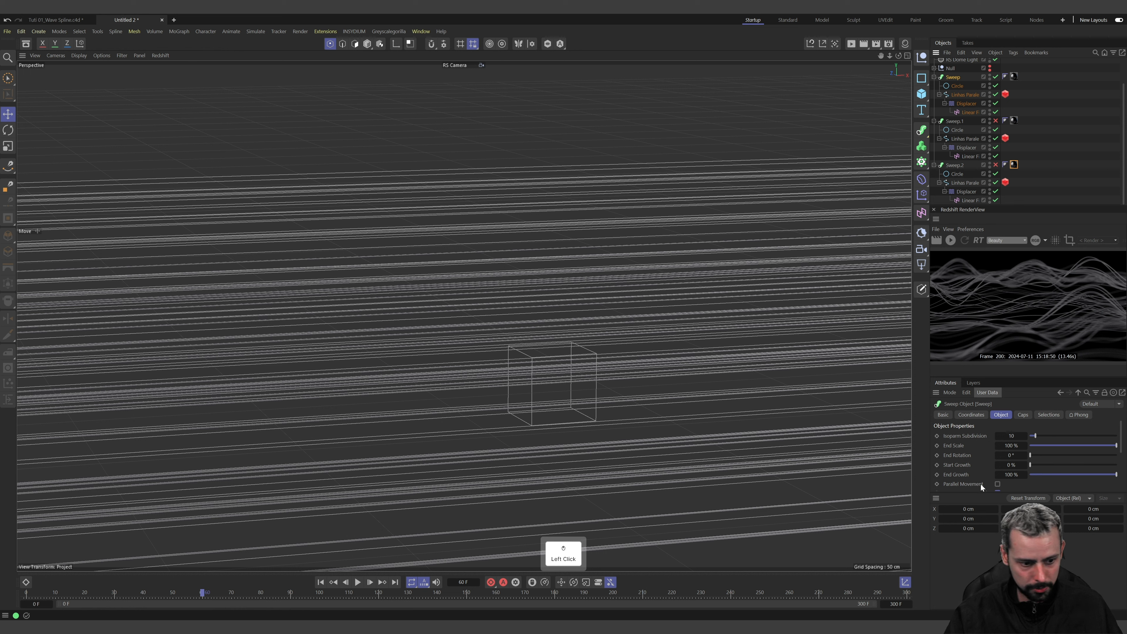
click(1114, 475)
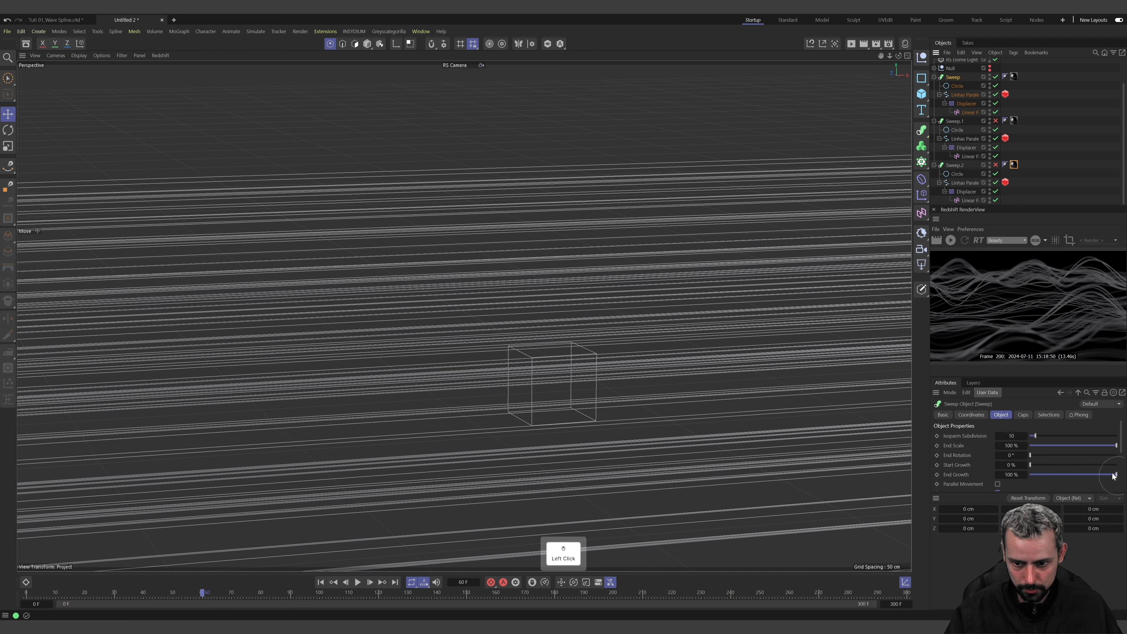
mouse_move(1114, 475)
mouse_down()
mouse_move(1029, 474)
mouse_move(1126, 483)
mouse_up()
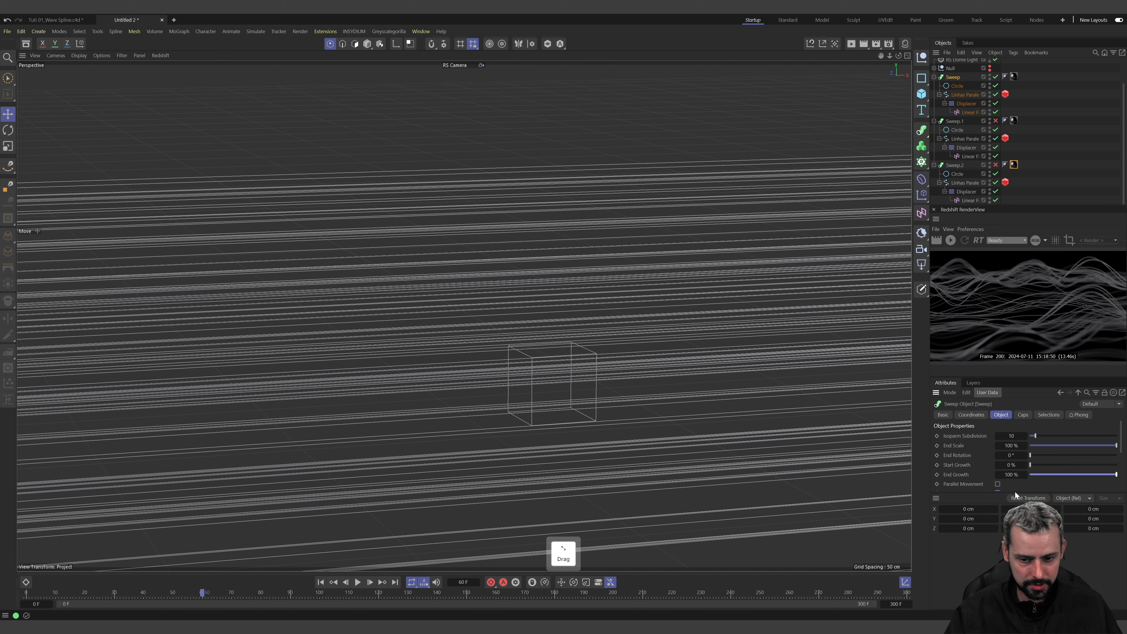
click(936, 475)
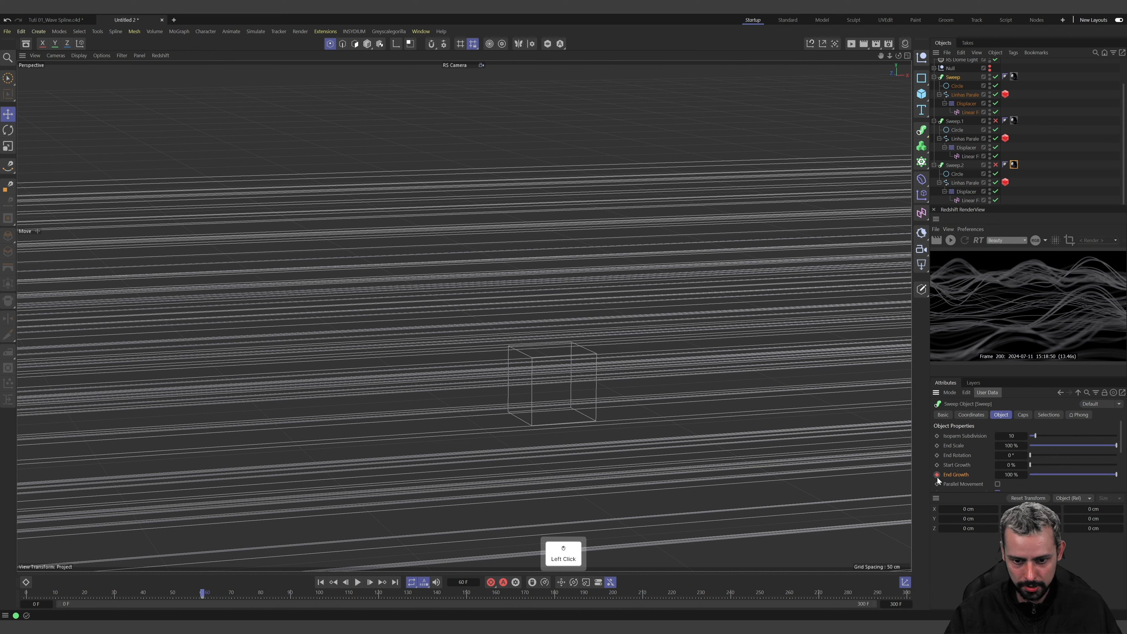
click(955, 123)
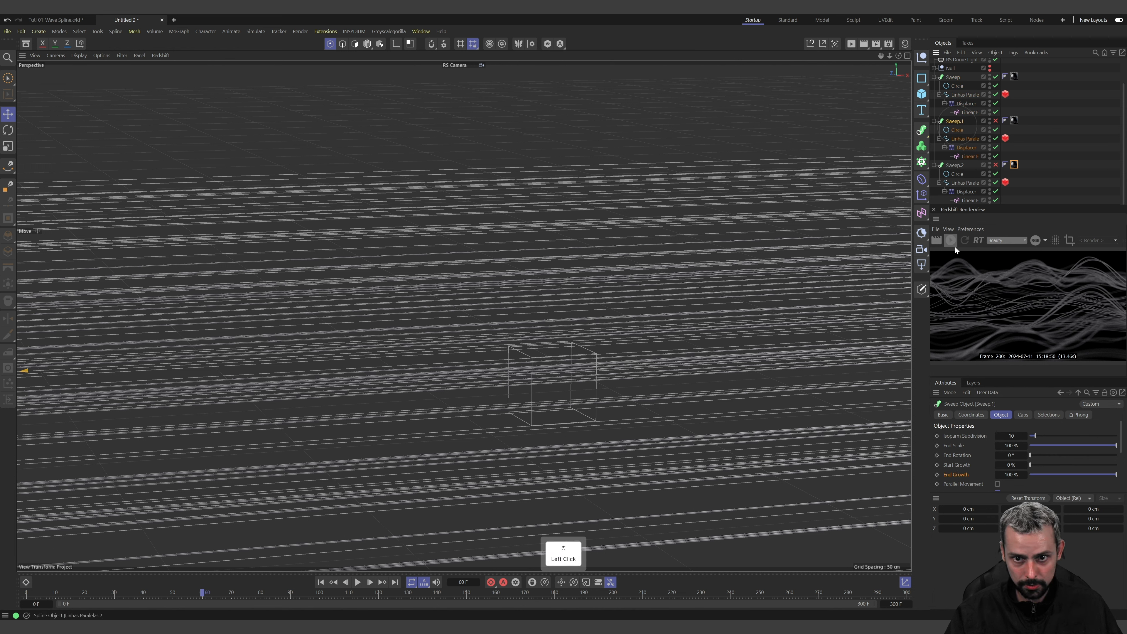
click(937, 475)
click(955, 165)
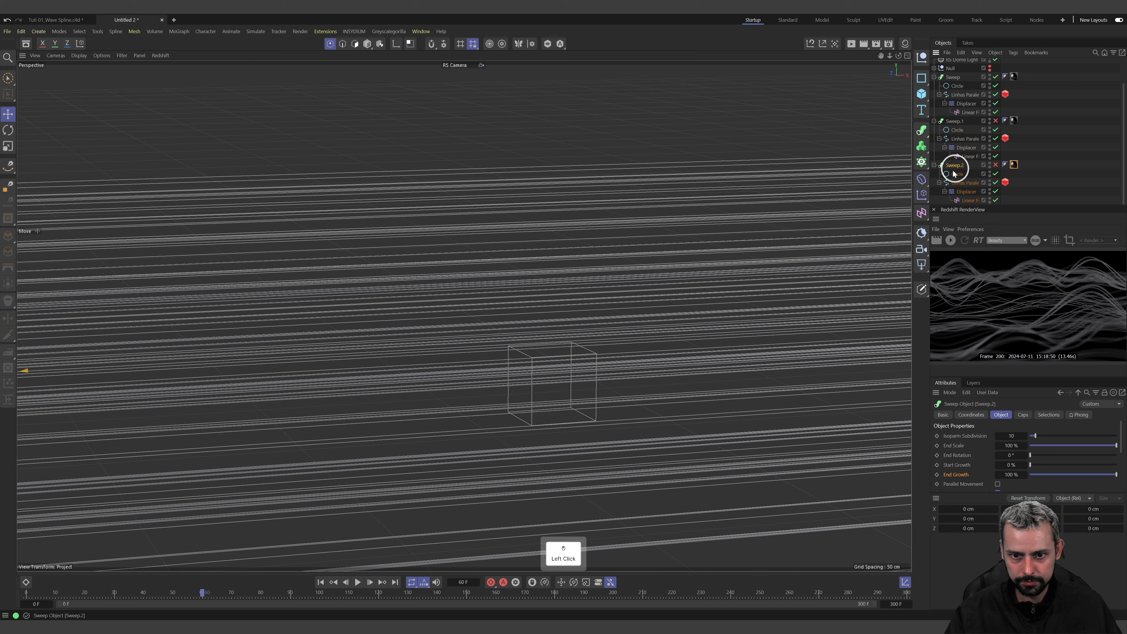
click(937, 475)
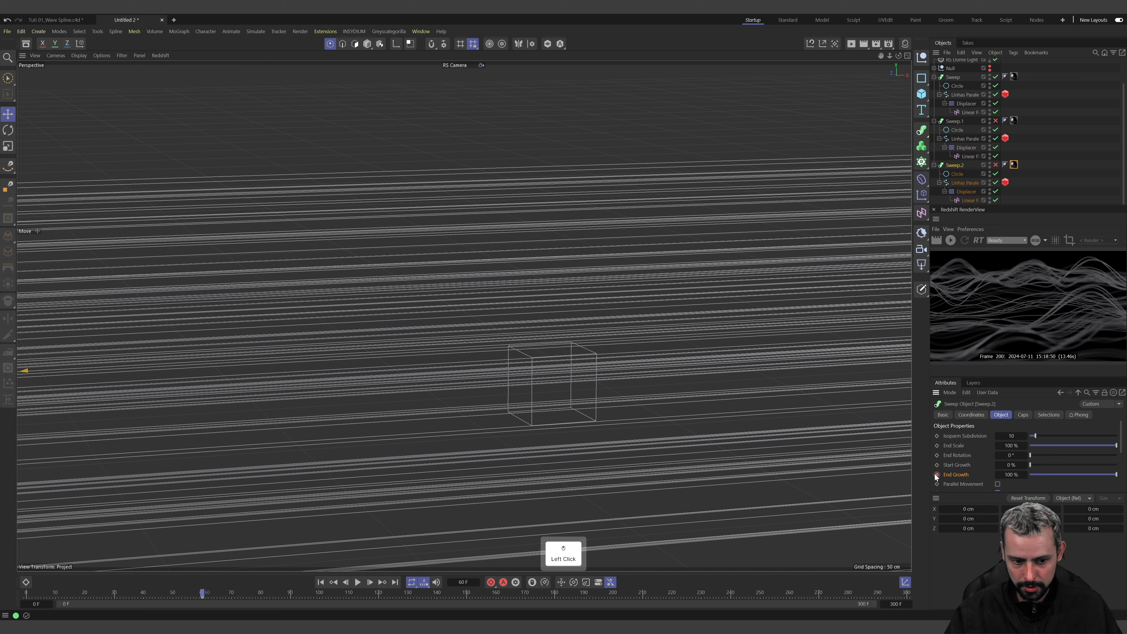
At frame 0, set End Growth to 0 % on Sweep.2, Sweep.1 and Sweep
key(shift+f)
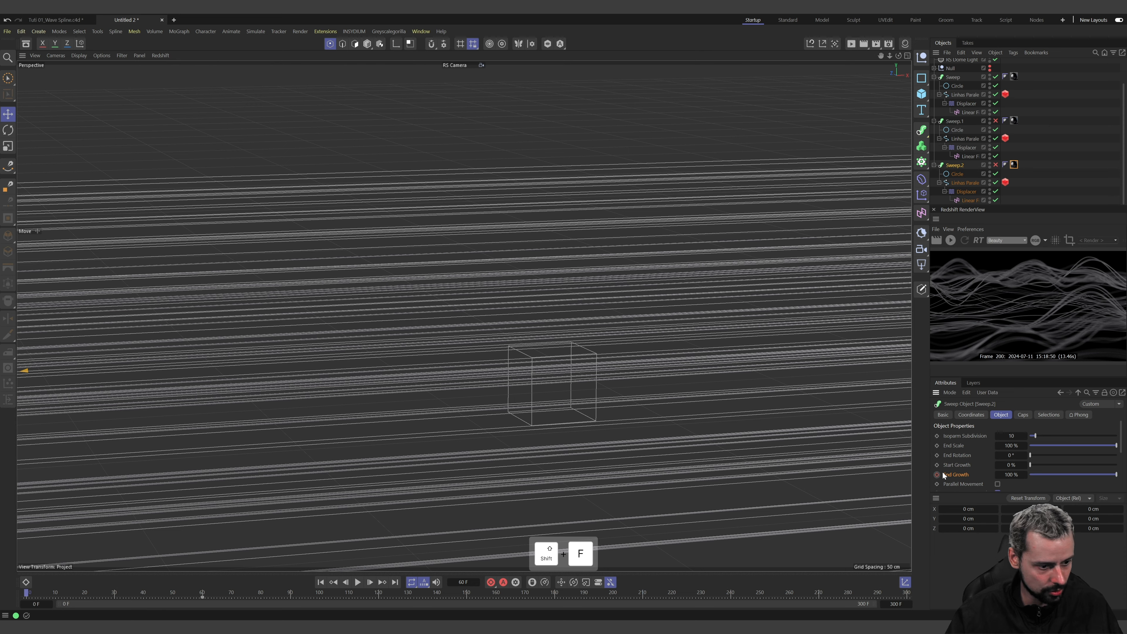
double_click(1012, 475)
text(0)
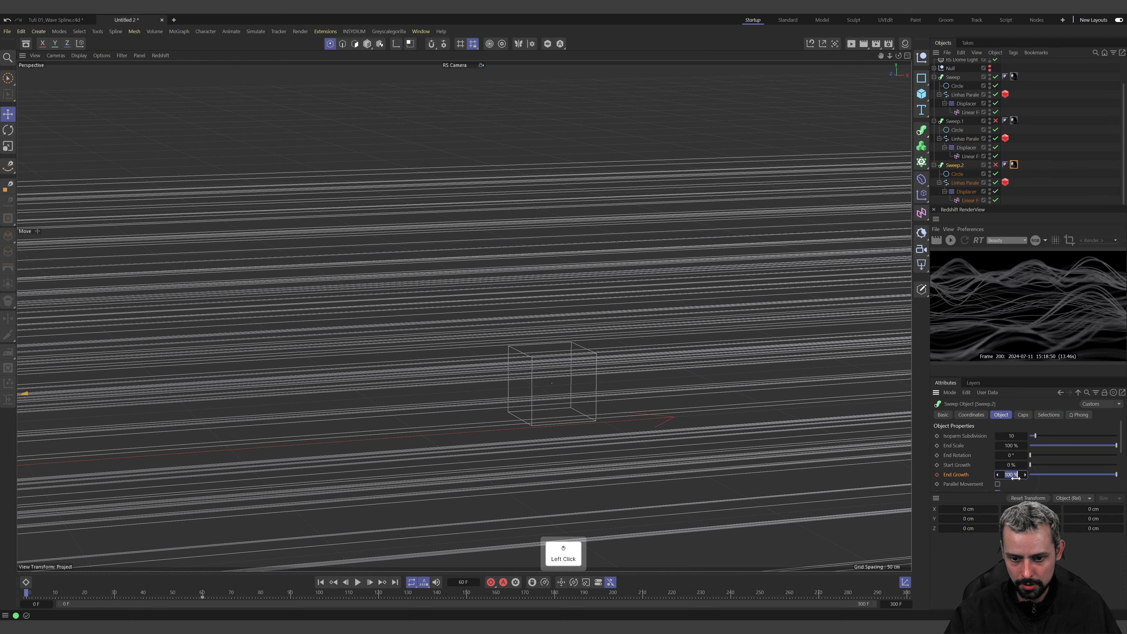
key(Return)
click(955, 120)
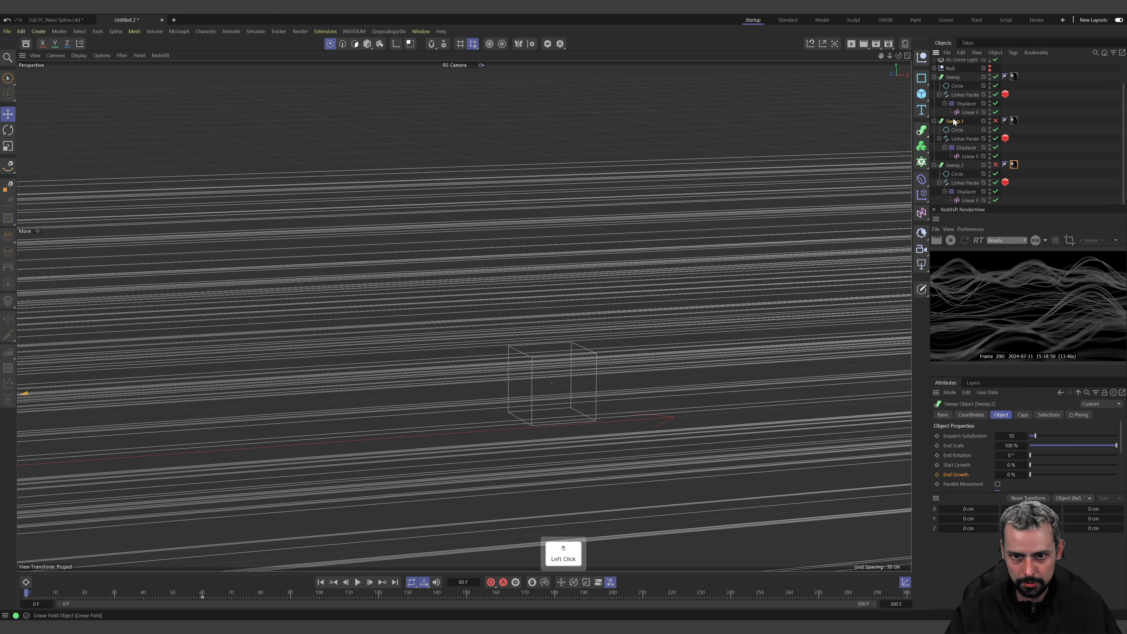
click(1012, 475)
text(0)
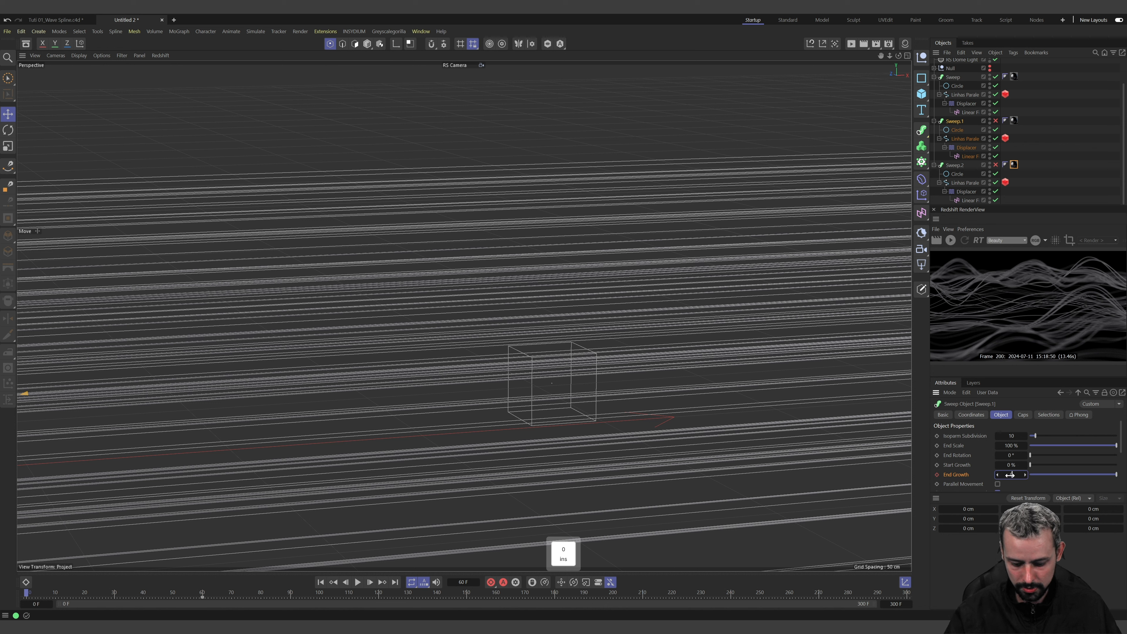
key(Return)
click(953, 78)
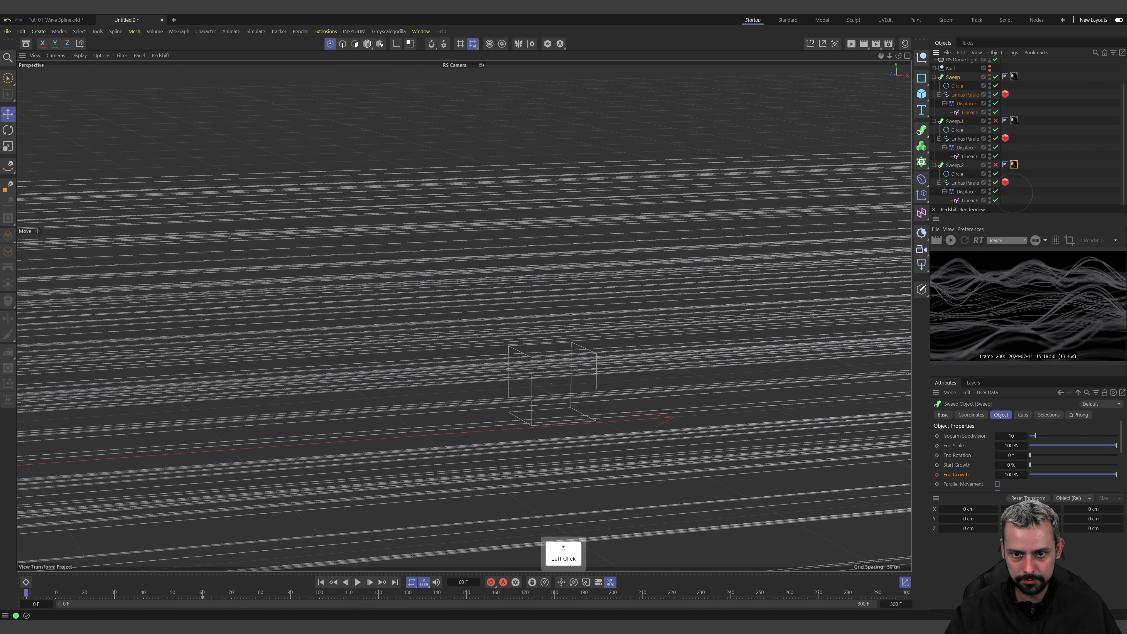
click(1012, 475)
text(0)
key(Return)
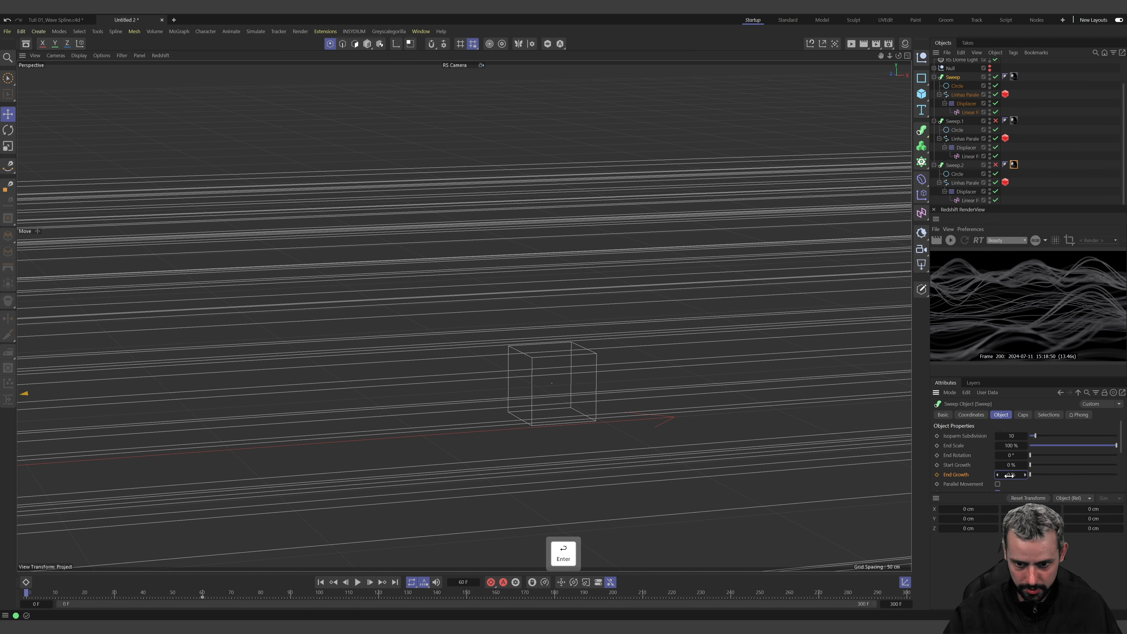
Keyframe the 0 % End Growth at frame 0 on Sweep, Sweep.1 and Sweep.2
click(937, 475)
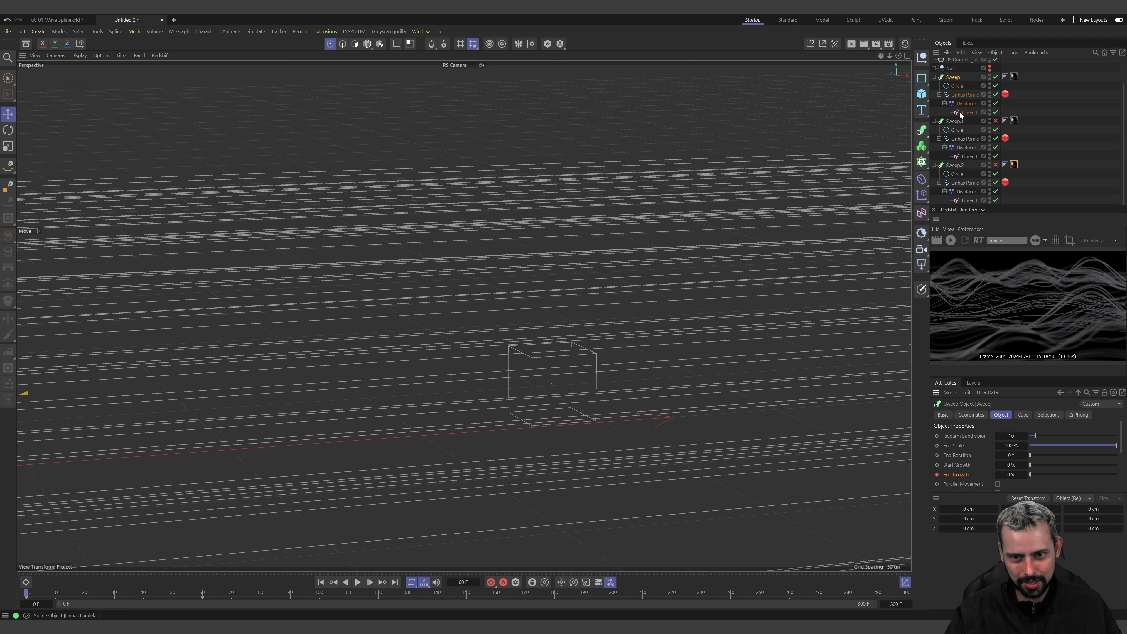
click(955, 121)
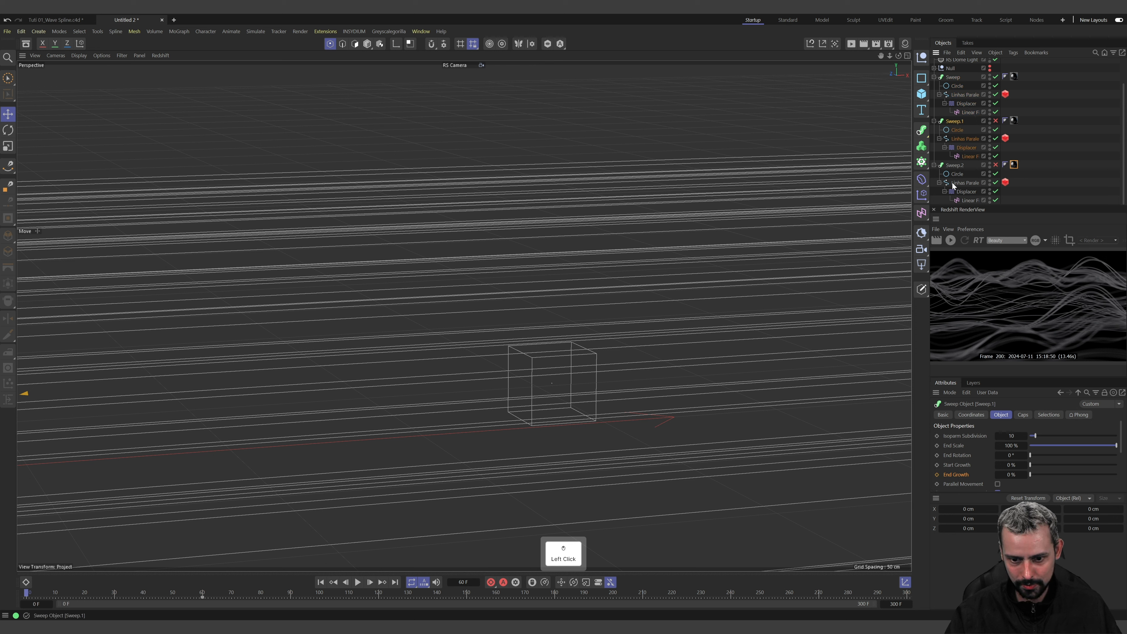
click(937, 475)
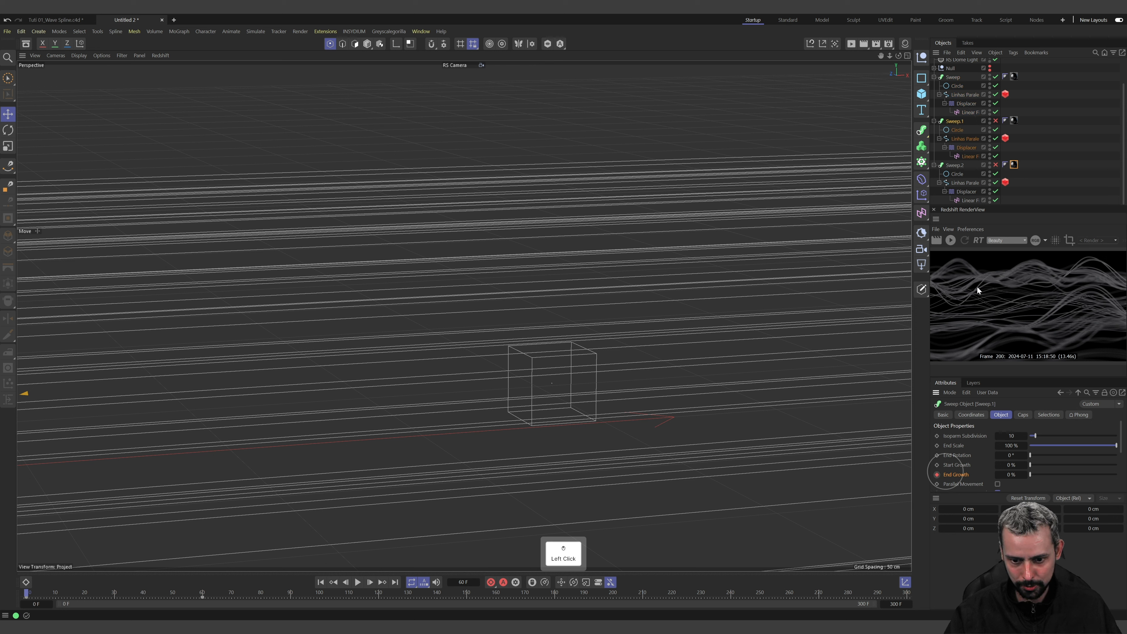
click(954, 165)
click(937, 475)
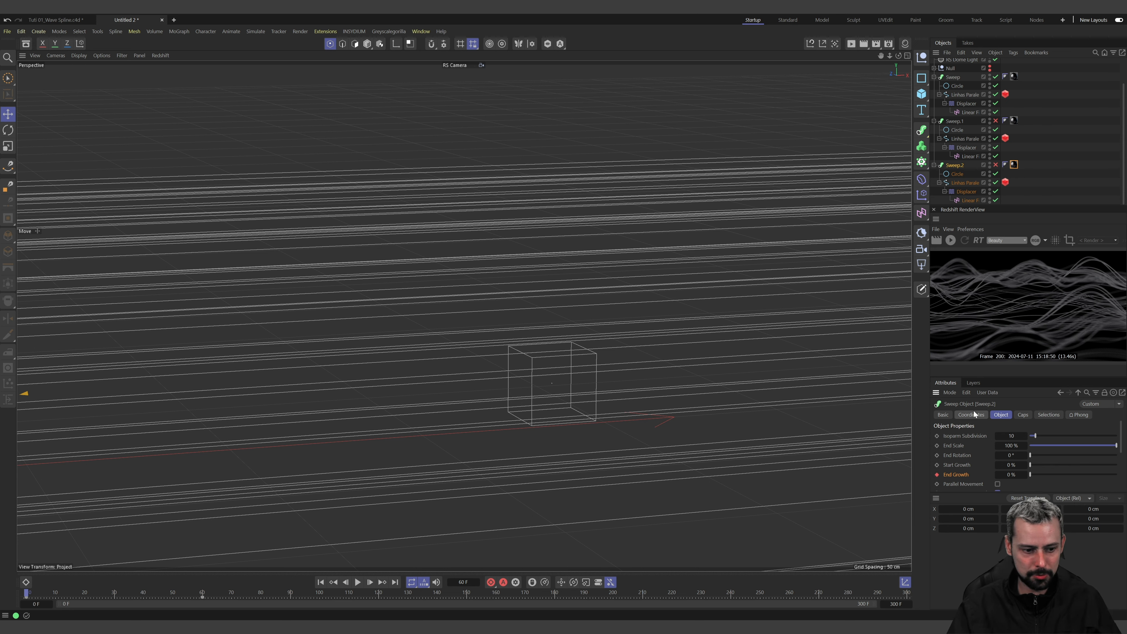
Play the growth animation briefly and hide the Linhas Paralelas splines under all three Sweeps
key(F8)
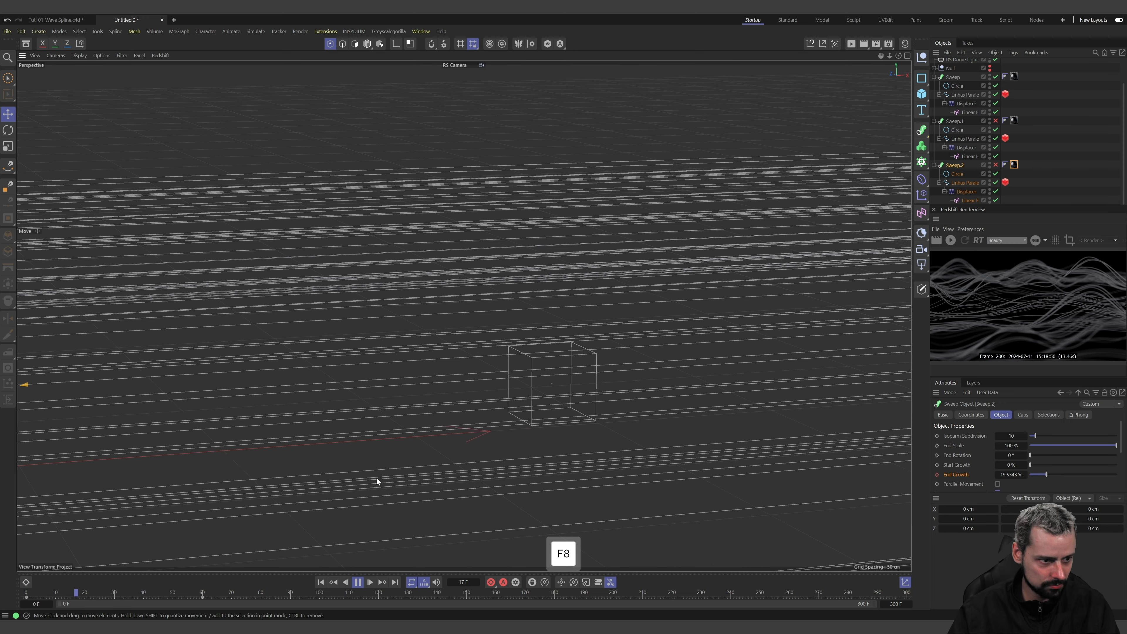
key(F8)
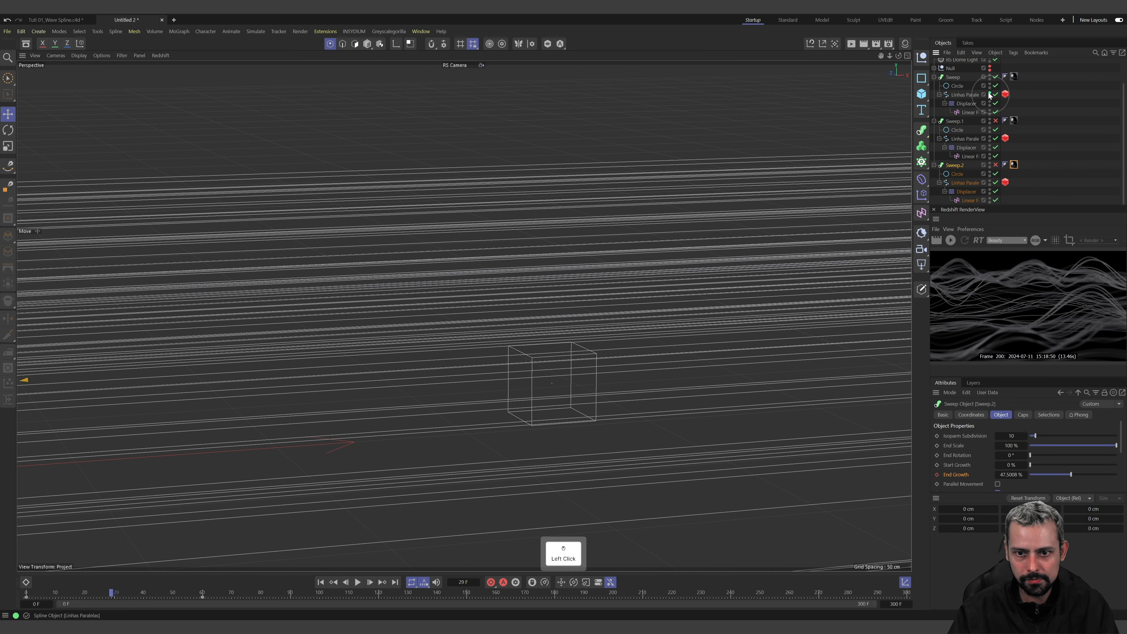
click(990, 110)
click(989, 139)
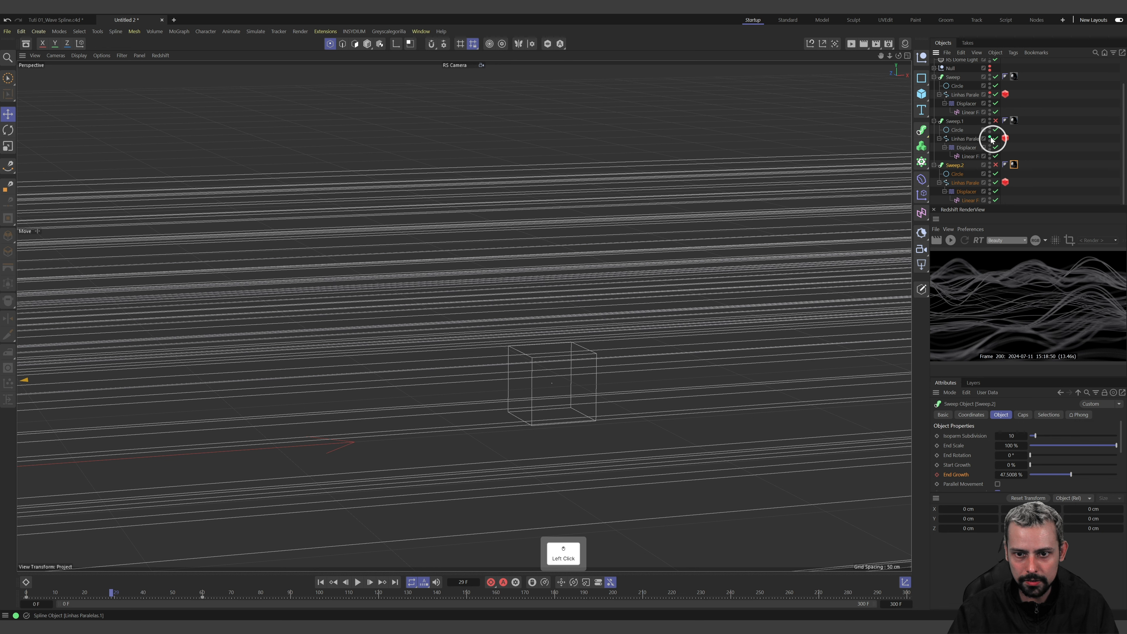
click(990, 183)
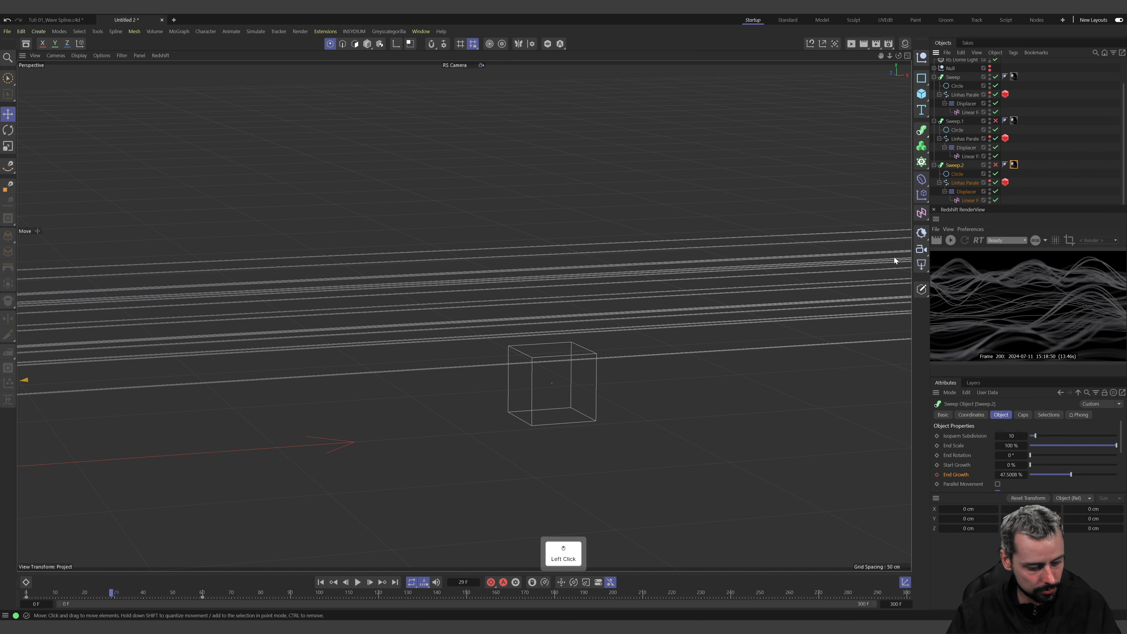
Preview the first Sweep's growth from frame 0 and re-enable Sweep.1 and Sweep.2
key(shift+f)
key(F8)
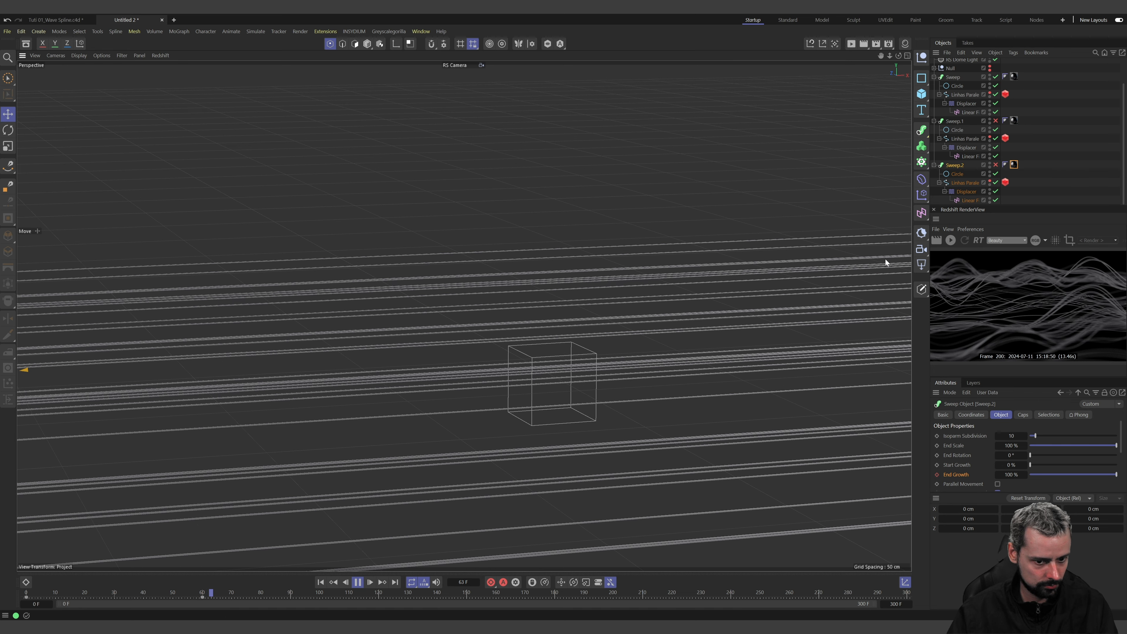
key(F8)
click(996, 121)
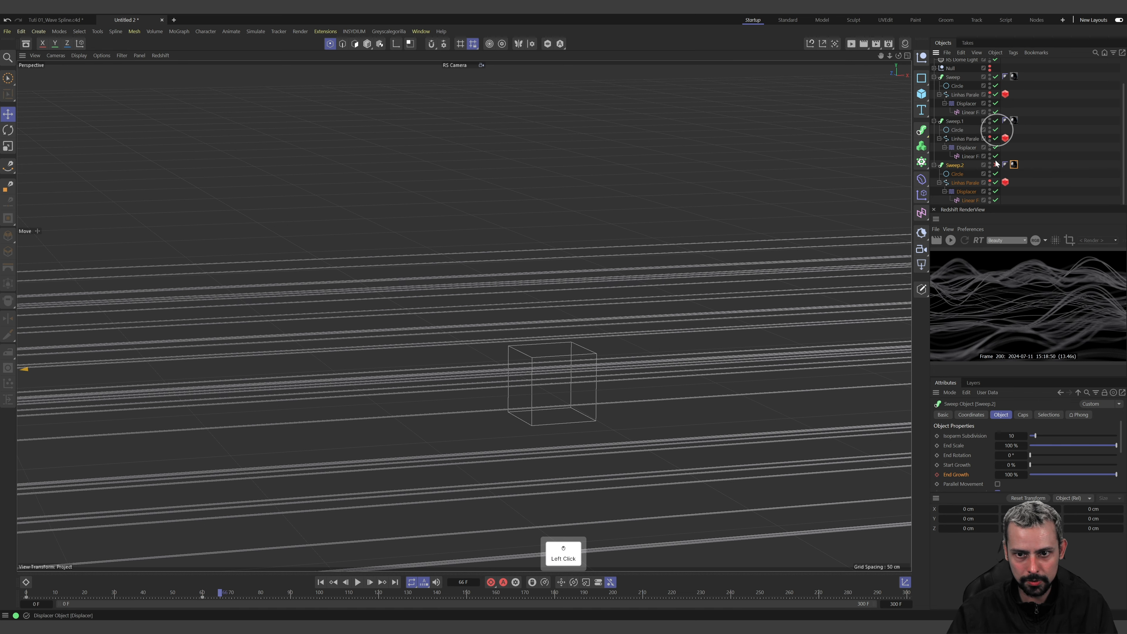
click(995, 165)
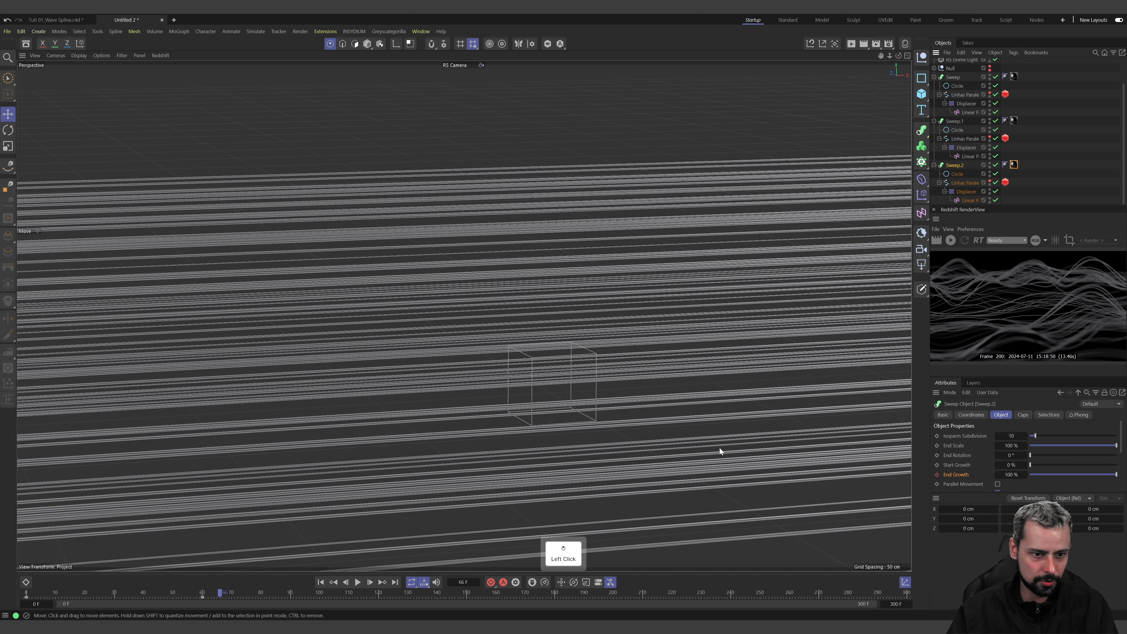
Play the animation from frame 0 to check the growth of all three Sweeps together
key(shift+f)
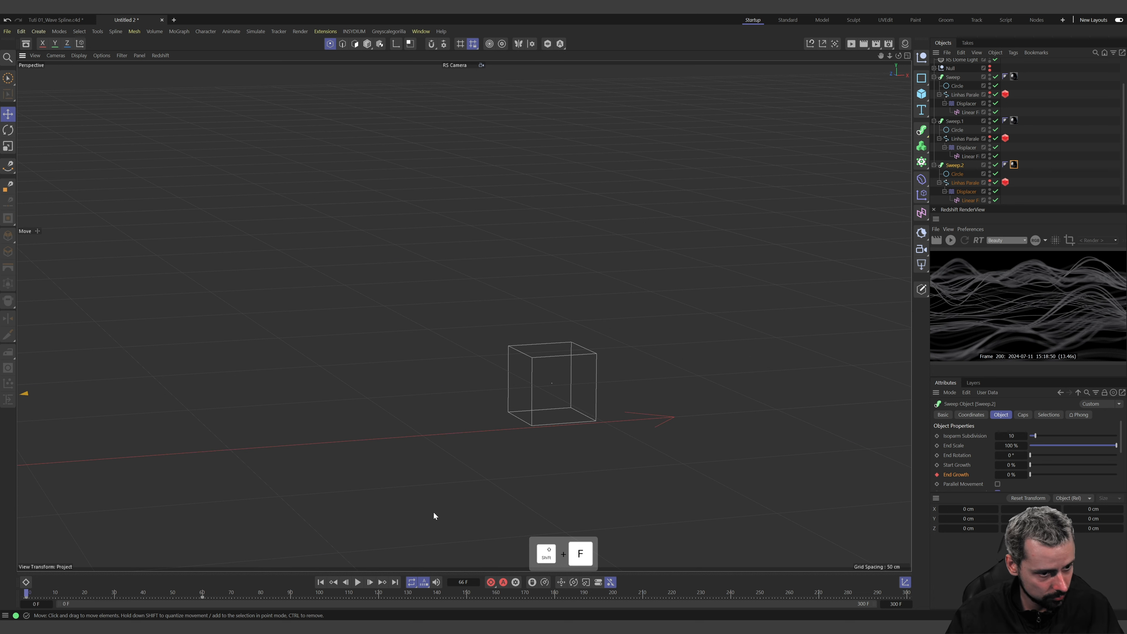
key(F8)
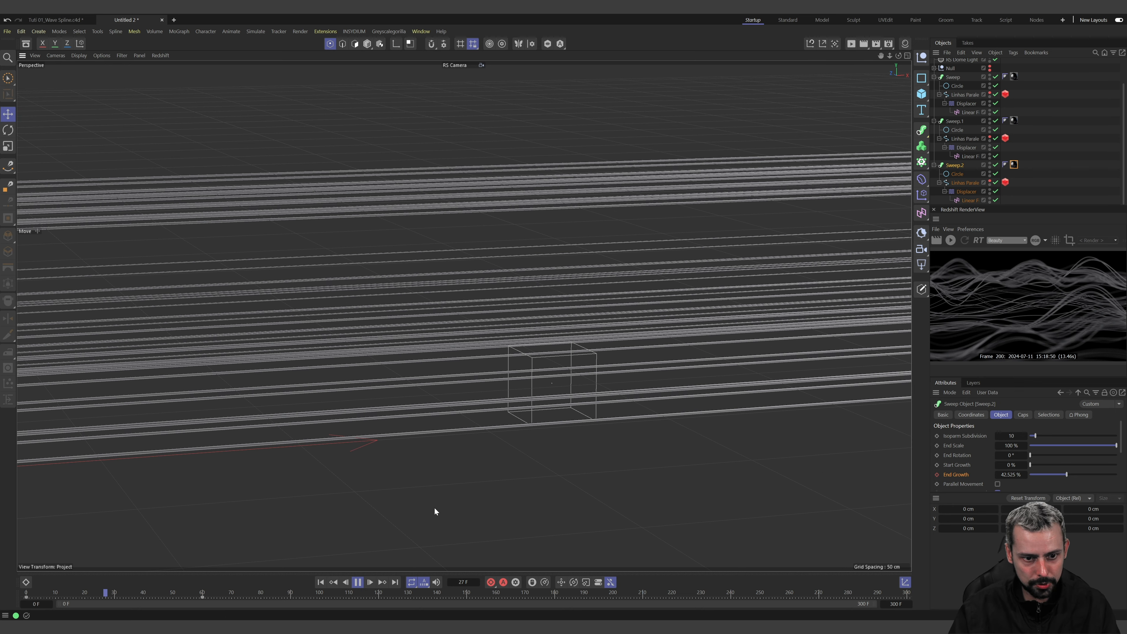
key(F8)
key(F8)
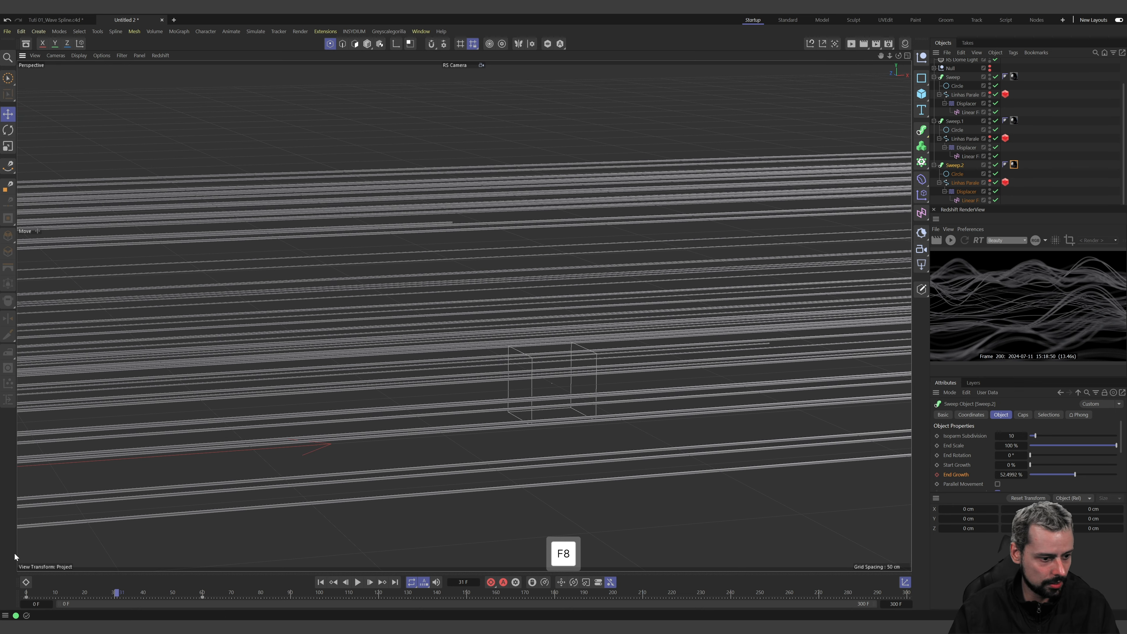
Open the animation timeline in Dope Sheet mode and enlarge it to show the camera and Sweep keyframe tracks
click(26, 585)
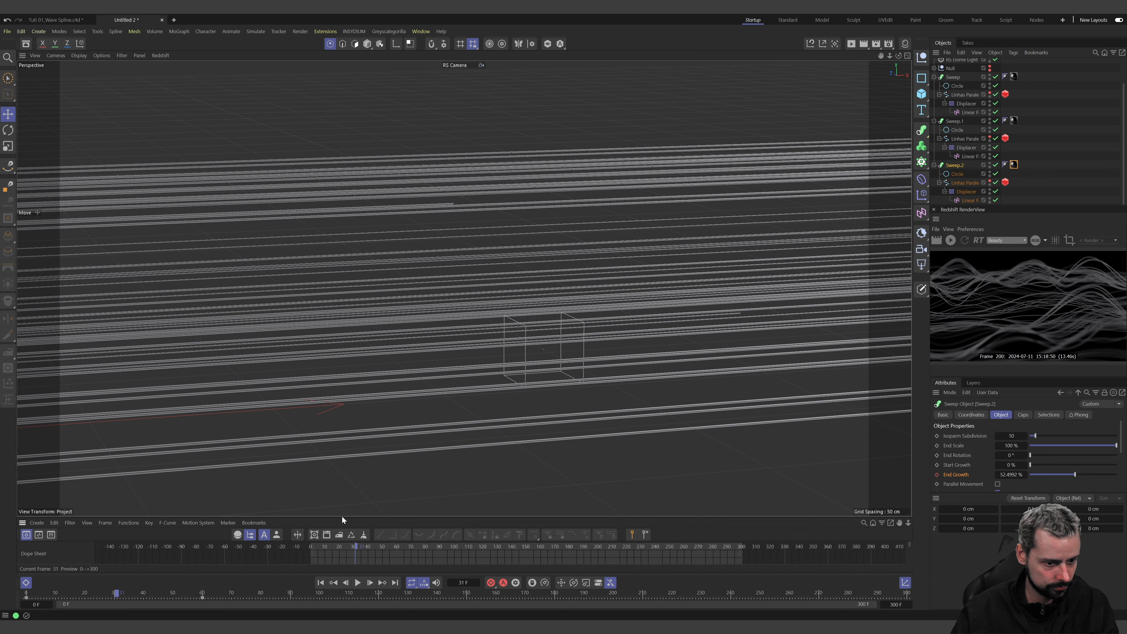
drag(346, 516, 395, 350)
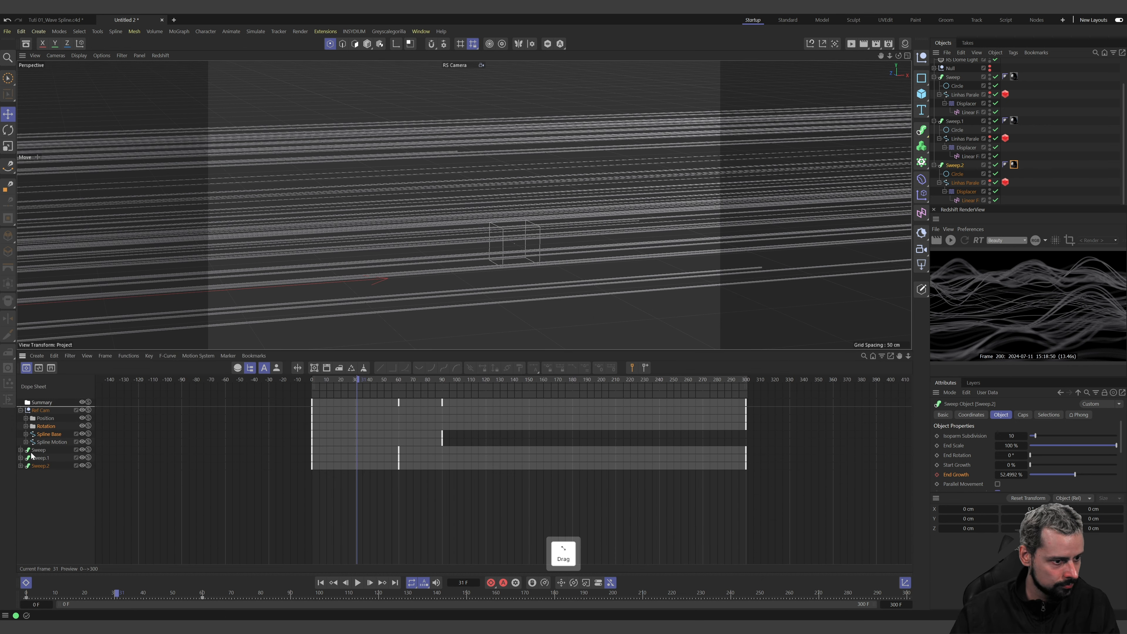